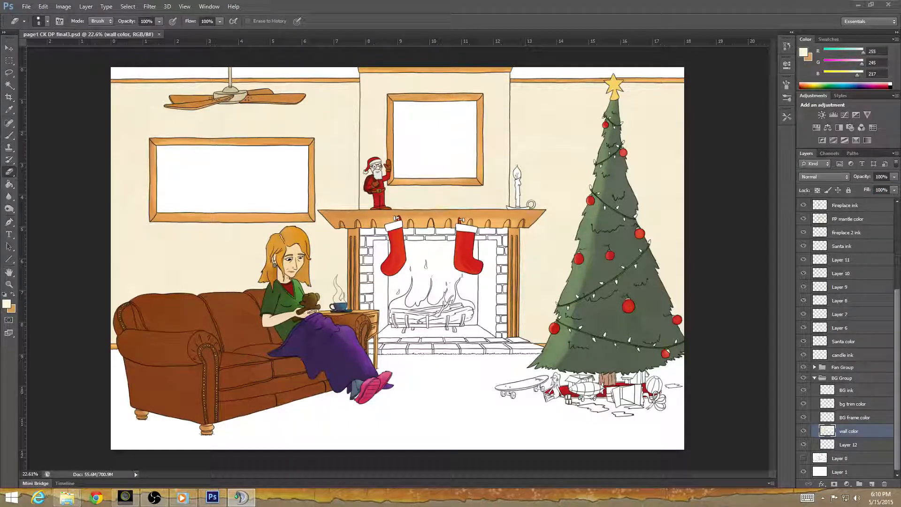
Rename Layer 12 as "carpet color" and activate the Brush tool with the orange swatch as the foreground color.
left_click(849, 446)
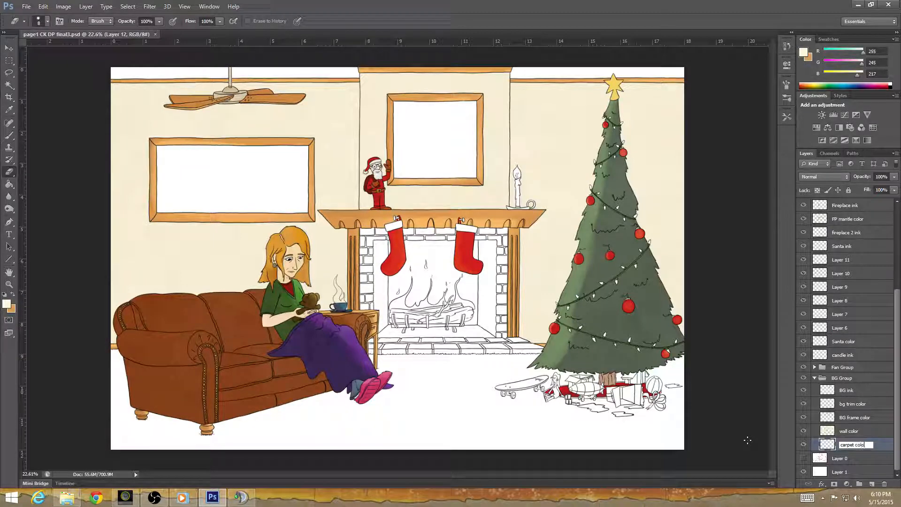
left_click(873, 430)
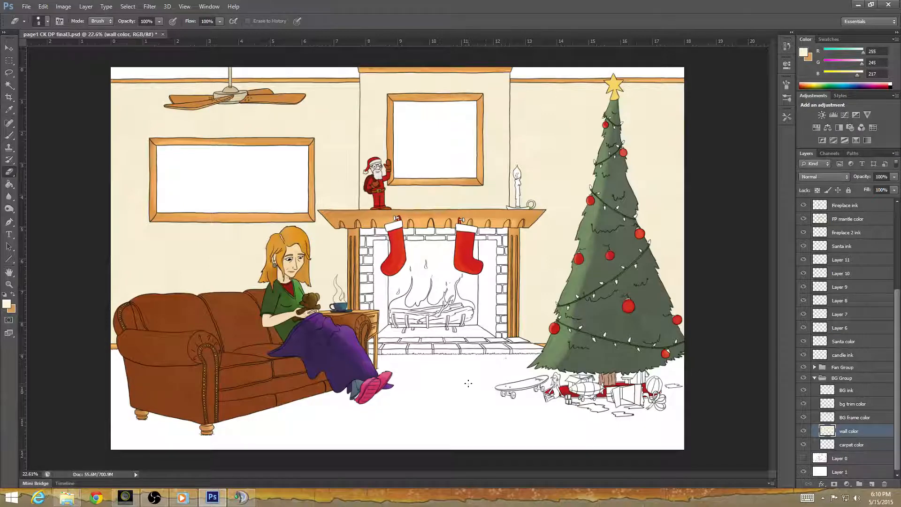
left_click(16, 295)
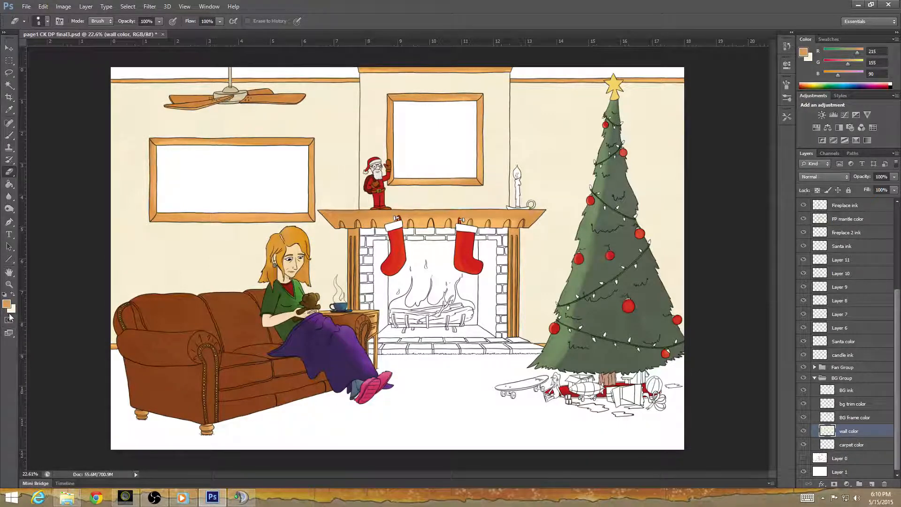
left_click(10, 136)
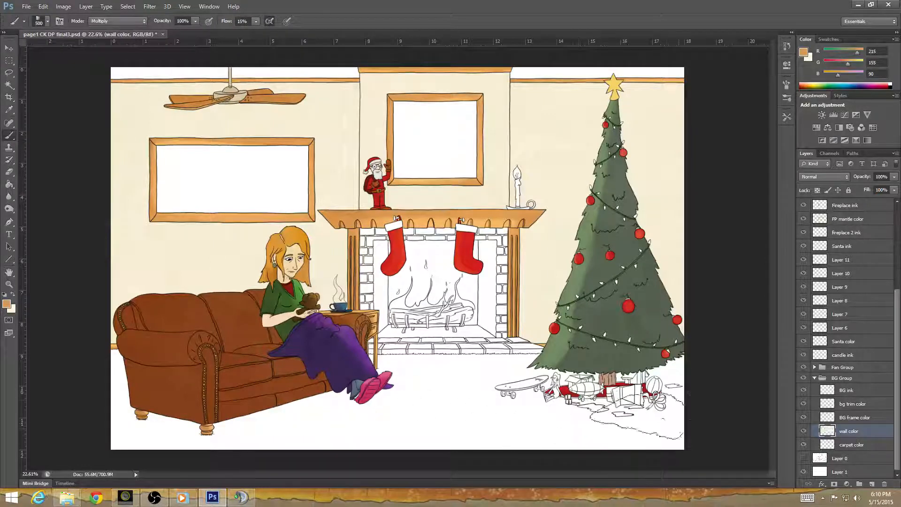
Try an orange brush stroke on the floor beneath the Christmas tree, and undo it.
mouse_move(645, 443)
left_mouse_down()
mouse_move(659, 398)
mouse_move(633, 439)
mouse_move(652, 399)
left_mouse_up()
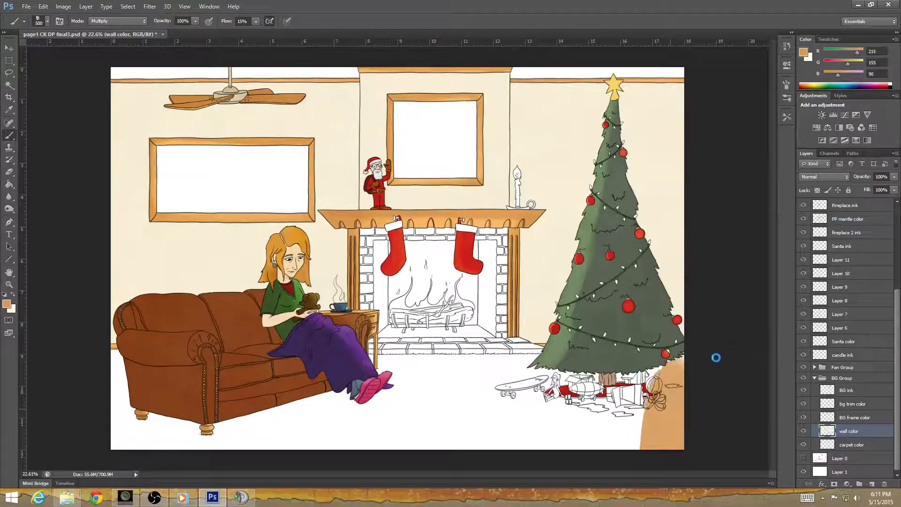
key("ctrl+z")
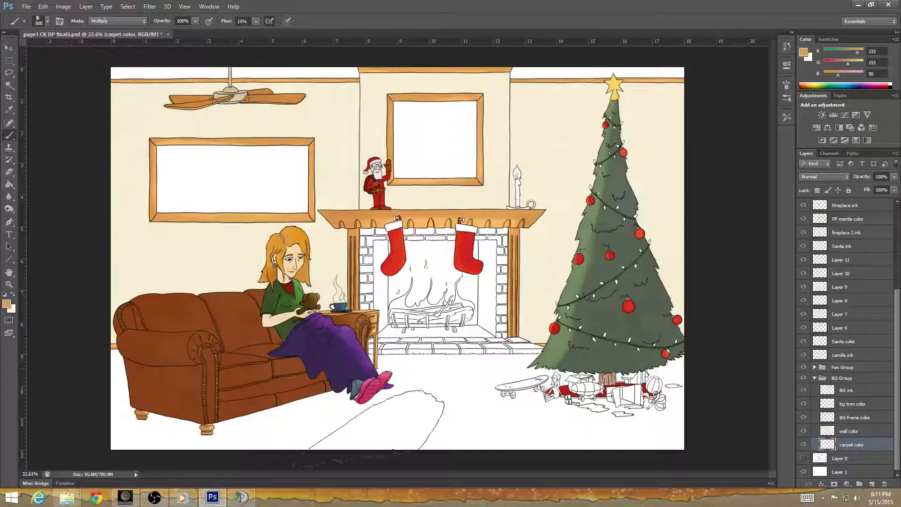
With the carpet color layer active, set the foreground color to light blue #8cb1ca.
left_click(8, 304)
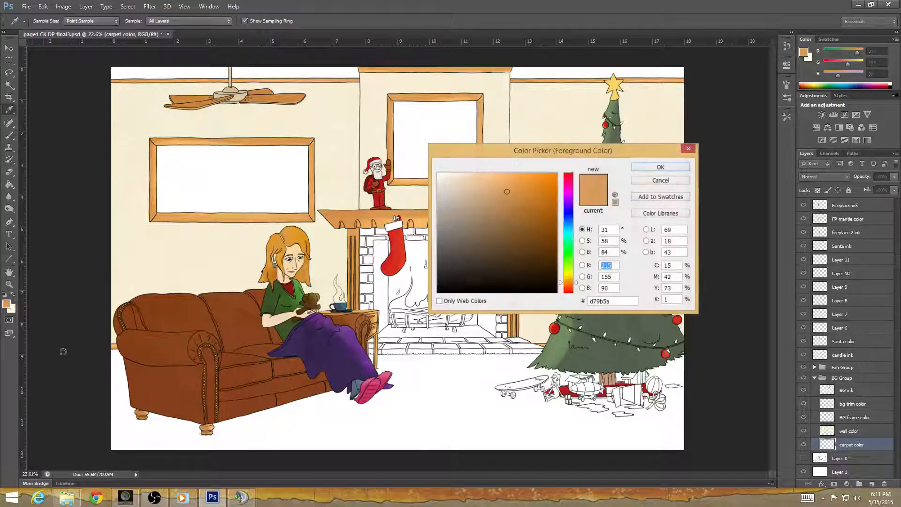
left_click_drag(570, 238, 569, 225)
left_click_drag(497, 226, 472, 203)
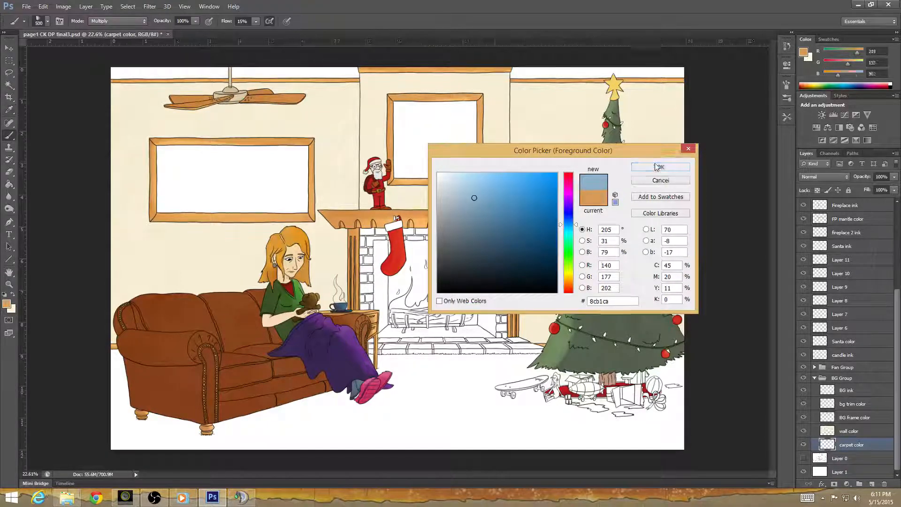
left_click(661, 167)
Swap the foreground and background colors and set the new foreground color to dark blue #4b677b.
left_click(14, 295)
left_click(7, 304)
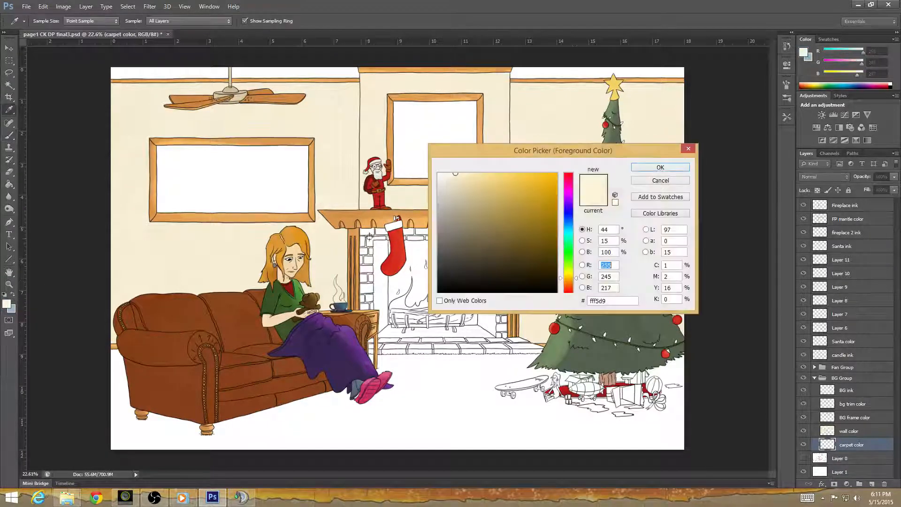
left_click_drag(571, 232, 570, 225)
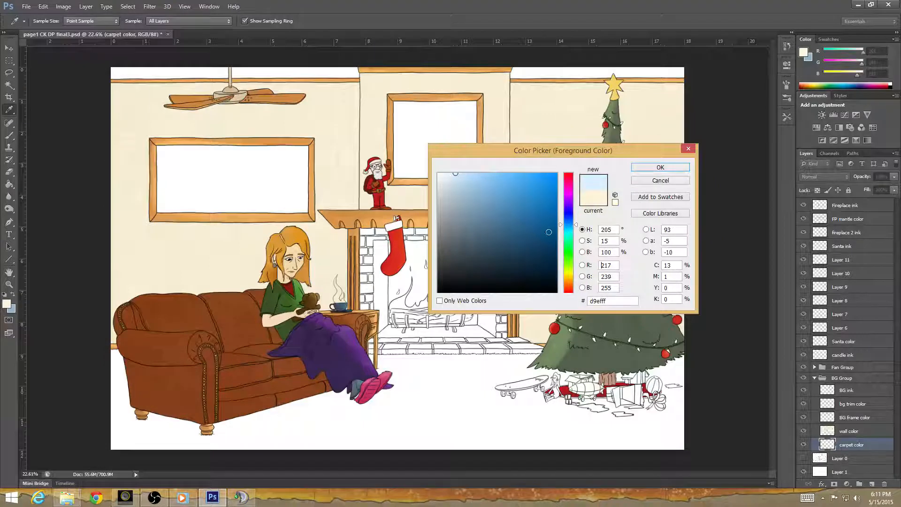
left_click_drag(478, 247, 483, 237)
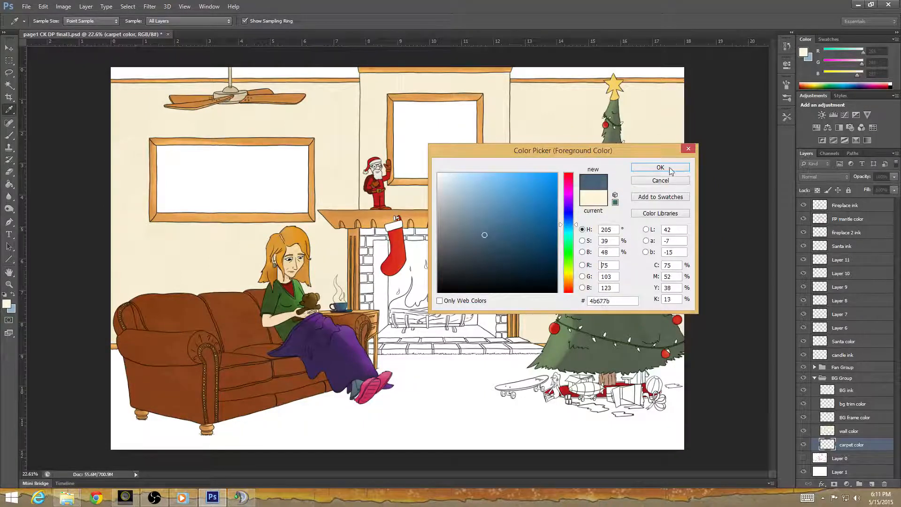
left_click(670, 169)
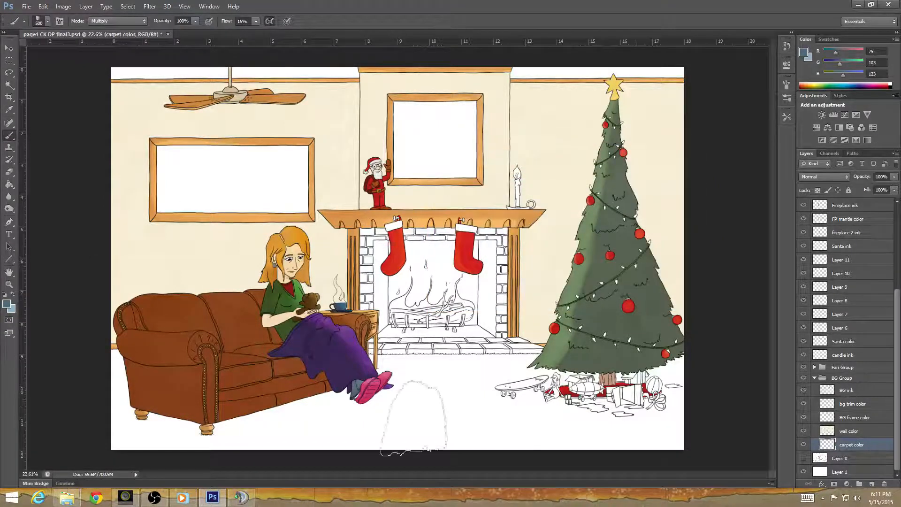
Try painting the carpet below the tree with dark blue #4b677b, and undo the strokes.
mouse_move(676, 412)
left_mouse_down()
mouse_move(652, 448)
mouse_move(671, 394)
mouse_move(654, 430)
mouse_move(666, 387)
mouse_move(657, 383)
mouse_move(685, 366)
mouse_move(619, 422)
mouse_move(647, 376)
mouse_move(598, 413)
mouse_move(600, 449)
mouse_move(563, 446)
mouse_move(577, 432)
mouse_move(579, 399)
mouse_move(530, 453)
left_mouse_up()
left_click_drag(584, 404, 559, 448)
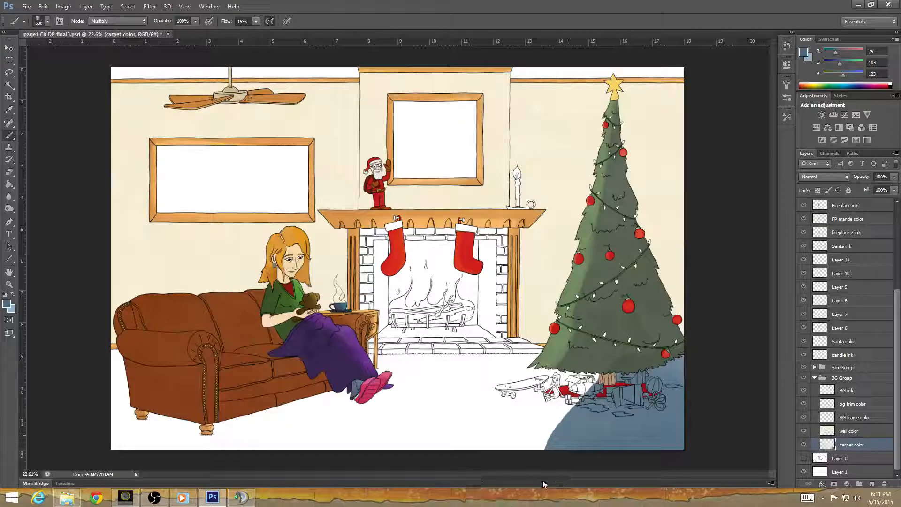
key("ctrl+z")
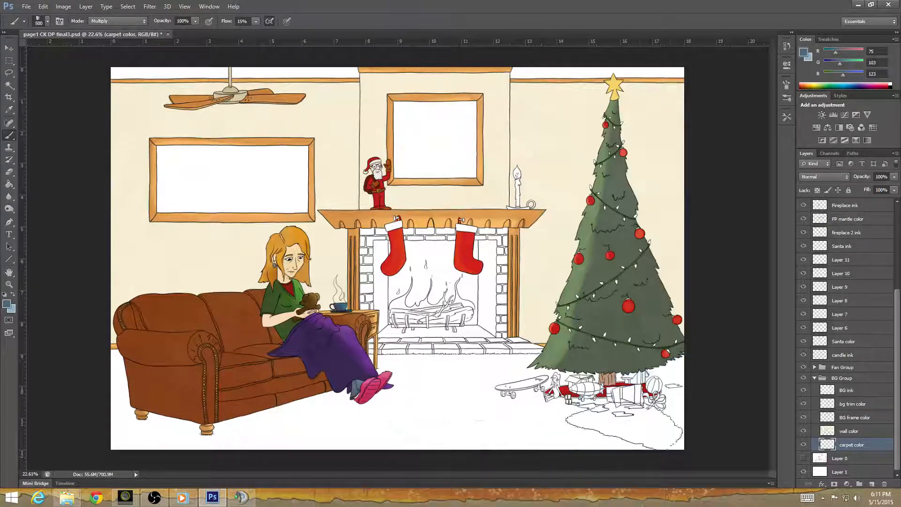
left_click_drag(686, 446, 682, 406)
key("ctrl+z")
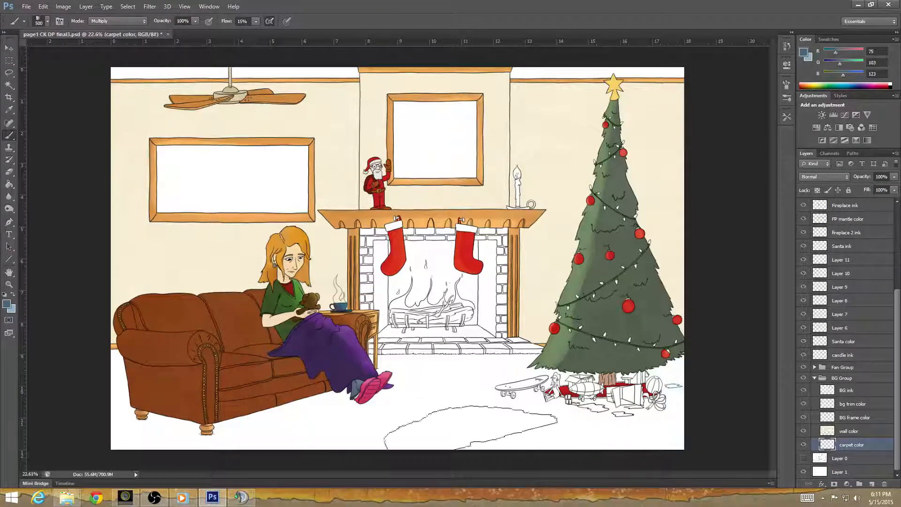
Swap to light blue #8cb1ca, try painting the carpet below the tree, and undo the strokes.
left_click(13, 294)
mouse_move(596, 436)
left_mouse_down()
mouse_move(654, 422)
mouse_move(656, 385)
mouse_move(652, 418)
mouse_move(634, 445)
mouse_move(659, 394)
mouse_move(643, 431)
mouse_move(651, 435)
left_mouse_up()
mouse_move(718, 441)
left_mouse_down()
mouse_move(725, 434)
mouse_move(723, 443)
left_mouse_up()
key("ctrl+z")
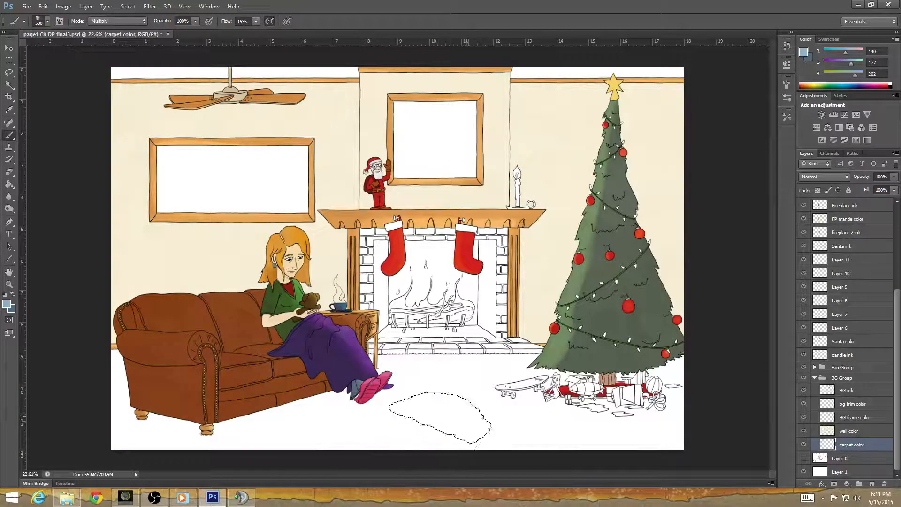
Set the light blue swatch to #b4cad9 and the dark blue swatch to #3e464c, leaving the dark one as foreground.
left_click(7, 304)
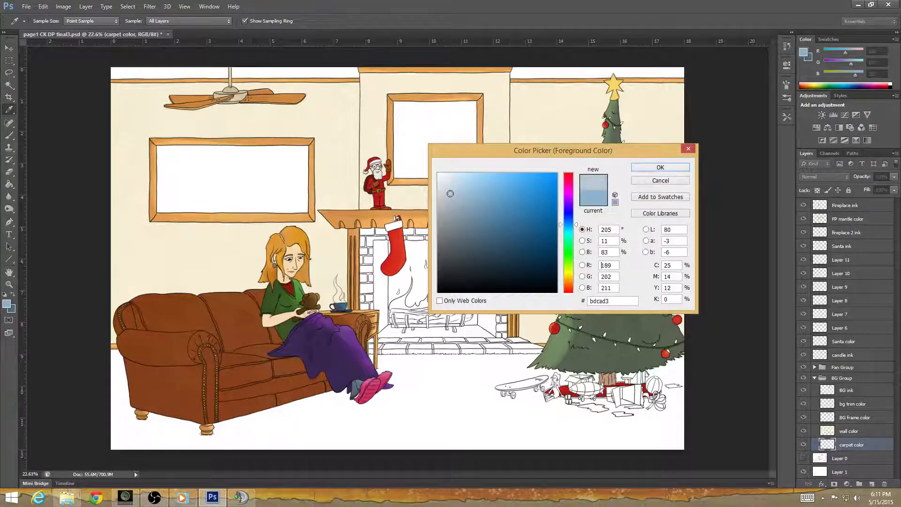
left_click(660, 167)
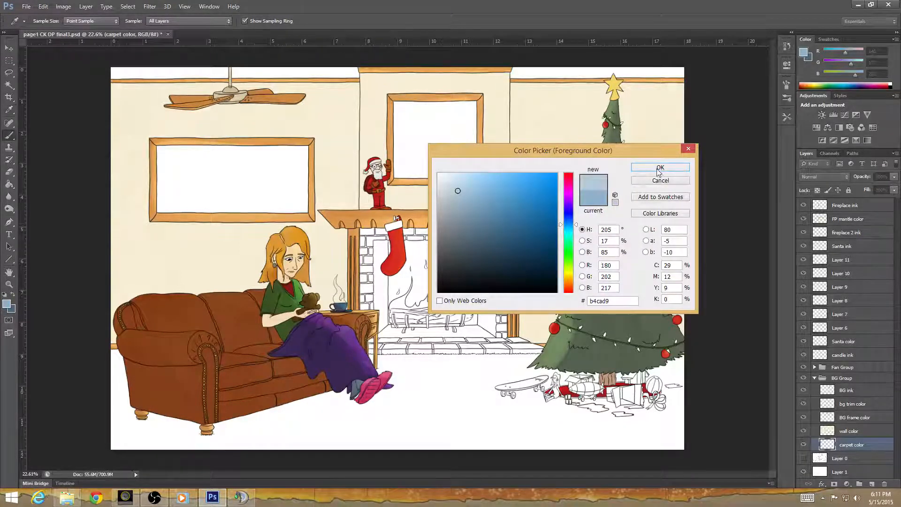
left_click(7, 303)
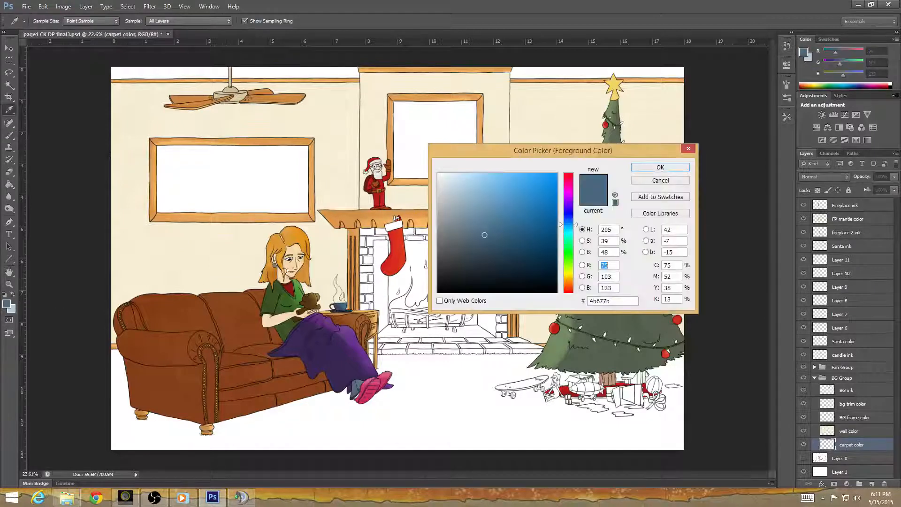
left_click_drag(459, 243, 460, 240)
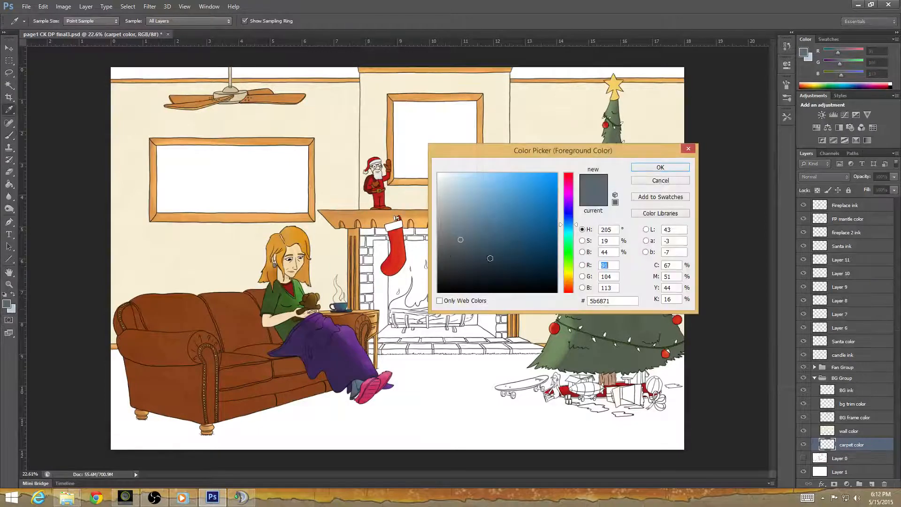
left_click_drag(490, 259, 460, 255)
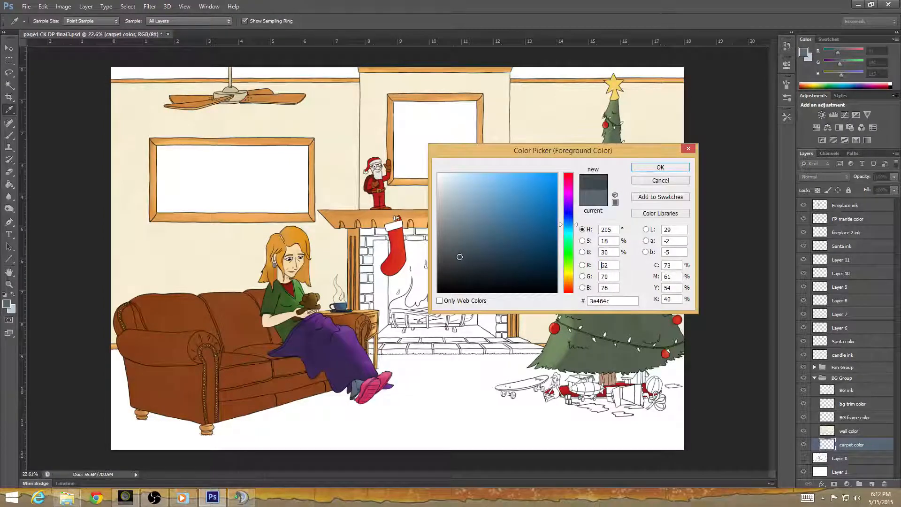
left_click(660, 168)
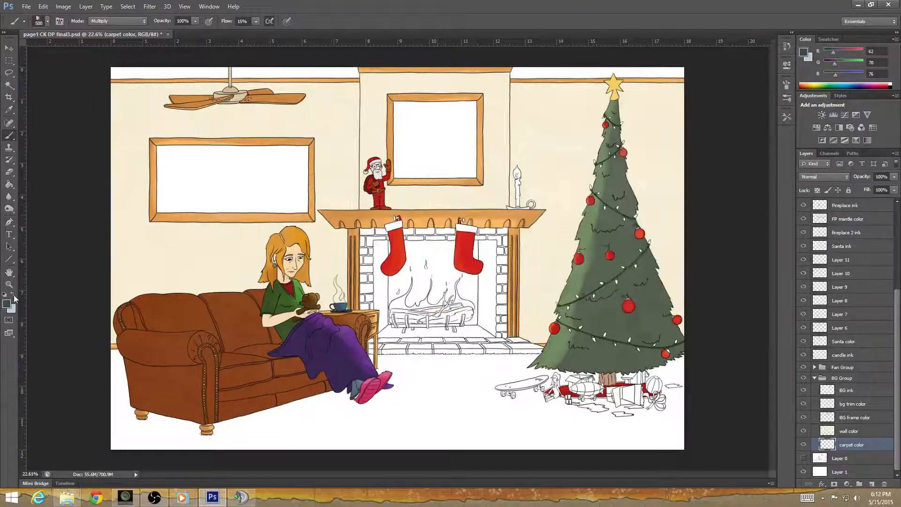
Try a dark #3e464c brush stroke on the floor below the tree, and undo it.
mouse_move(673, 448)
left_mouse_down()
mouse_move(664, 459)
mouse_move(665, 405)
mouse_move(650, 468)
mouse_move(683, 372)
mouse_move(659, 422)
mouse_move(610, 446)
mouse_move(667, 403)
mouse_move(643, 437)
mouse_move(667, 395)
mouse_move(604, 424)
mouse_move(663, 389)
mouse_move(649, 451)
left_mouse_up()
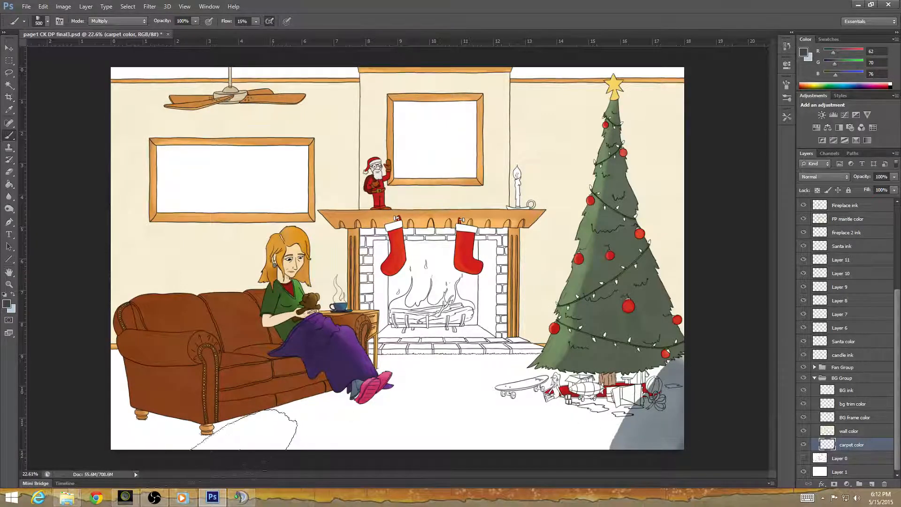
key("ctrl+z")
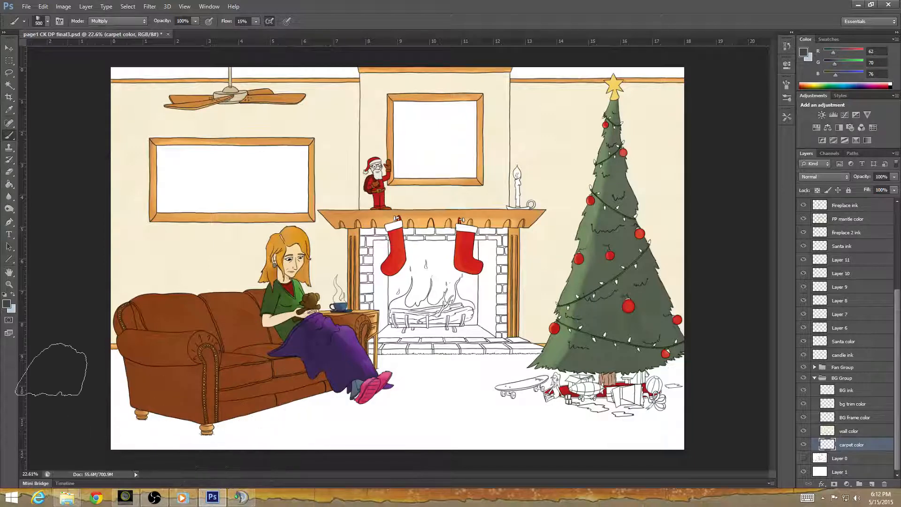
Swap to light blue #b4cad9 and paint a base coat over the room's whole floor on the carpet color layer.
left_click(13, 294)
mouse_move(676, 420)
left_mouse_down()
mouse_move(697, 398)
mouse_move(608, 464)
mouse_move(593, 460)
mouse_move(669, 437)
mouse_move(655, 444)
mouse_move(697, 439)
mouse_move(684, 456)
mouse_move(687, 398)
mouse_move(658, 407)
mouse_move(687, 387)
mouse_move(696, 360)
mouse_move(700, 371)
mouse_move(697, 364)
mouse_move(639, 429)
mouse_move(574, 445)
mouse_move(604, 463)
mouse_move(685, 413)
mouse_move(650, 459)
mouse_move(531, 463)
mouse_move(539, 471)
mouse_move(501, 388)
mouse_move(392, 373)
mouse_move(404, 390)
mouse_move(384, 364)
mouse_move(385, 398)
mouse_move(551, 390)
mouse_move(585, 409)
mouse_move(340, 399)
mouse_move(211, 429)
mouse_move(164, 429)
mouse_move(100, 413)
mouse_move(89, 376)
mouse_move(88, 438)
mouse_move(233, 445)
mouse_move(375, 421)
mouse_move(282, 436)
mouse_move(380, 448)
mouse_move(432, 417)
mouse_move(568, 415)
mouse_move(347, 460)
mouse_move(226, 465)
mouse_move(547, 436)
mouse_move(426, 452)
left_mouse_up()
mouse_move(610, 464)
left_mouse_down()
mouse_move(652, 450)
mouse_move(591, 448)
mouse_move(624, 432)
mouse_move(593, 429)
mouse_move(643, 417)
mouse_move(650, 392)
mouse_move(650, 404)
mouse_move(586, 430)
mouse_move(515, 440)
mouse_move(553, 430)
mouse_move(526, 424)
mouse_move(568, 420)
mouse_move(577, 421)
mouse_move(441, 432)
mouse_move(525, 415)
mouse_move(474, 422)
mouse_move(507, 409)
mouse_move(488, 406)
left_mouse_up()
mouse_move(473, 406)
left_mouse_down()
mouse_move(514, 394)
mouse_move(430, 402)
mouse_move(412, 412)
mouse_move(430, 412)
mouse_move(365, 437)
mouse_move(382, 429)
mouse_move(347, 421)
mouse_move(368, 412)
mouse_move(348, 415)
mouse_move(389, 407)
mouse_move(260, 429)
mouse_move(351, 453)
mouse_move(284, 456)
left_mouse_up()
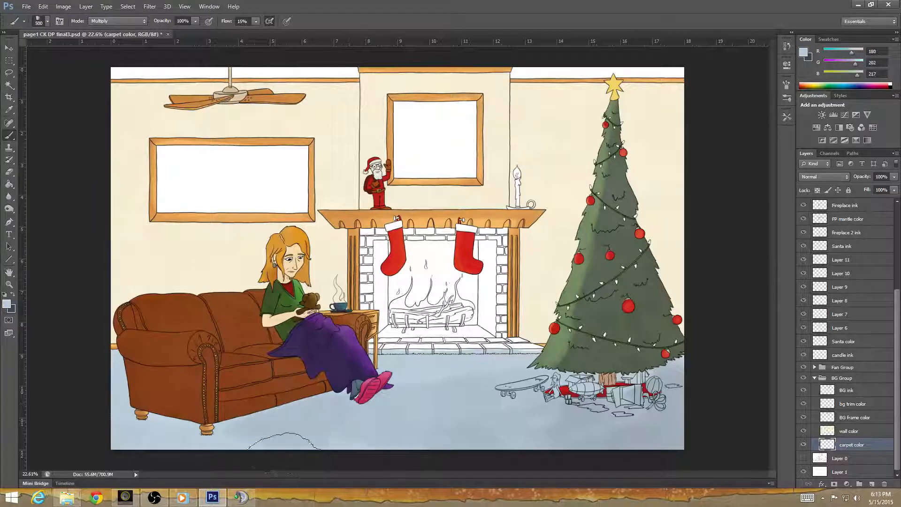
Brush more light blue over the carpet in front of, beside and beneath the sofa to build up its shadow.
mouse_move(207, 458)
left_mouse_down()
mouse_move(217, 434)
mouse_move(155, 438)
mouse_move(285, 445)
left_mouse_up()
mouse_move(202, 434)
left_mouse_down()
mouse_move(192, 434)
mouse_move(261, 419)
left_mouse_up()
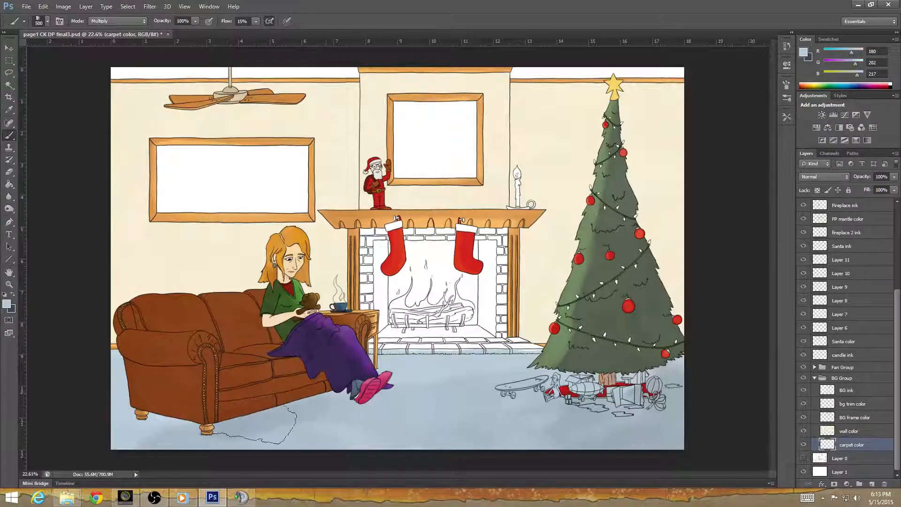
left_click_drag(202, 444, 232, 437)
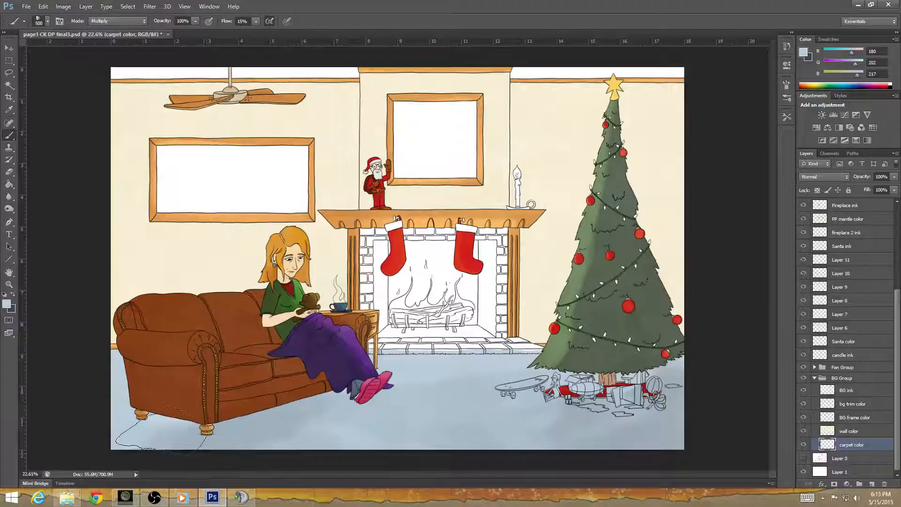
mouse_move(162, 429)
left_mouse_down()
mouse_move(137, 457)
mouse_move(118, 462)
left_mouse_up()
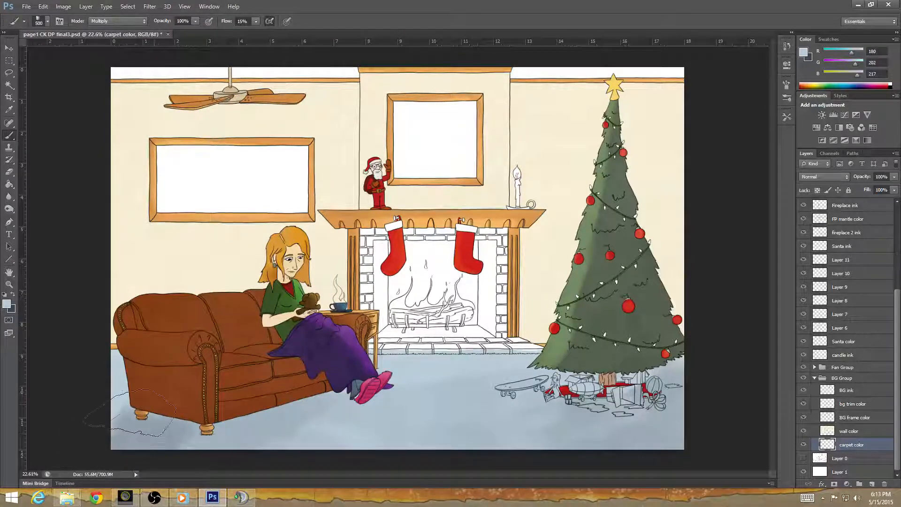
left_click_drag(123, 405, 102, 407)
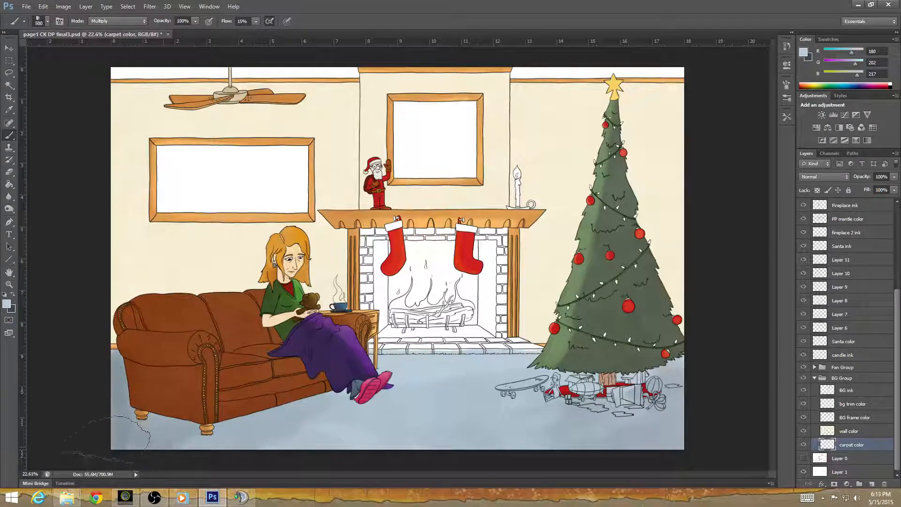
mouse_move(152, 429)
left_mouse_down()
mouse_move(160, 427)
mouse_move(143, 419)
left_mouse_up()
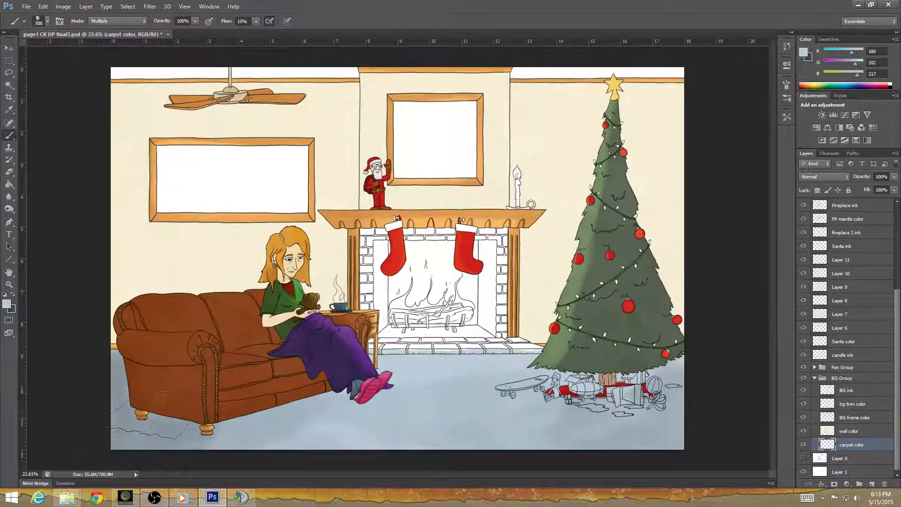
mouse_move(208, 427)
left_mouse_down()
mouse_move(180, 449)
mouse_move(304, 401)
mouse_move(221, 417)
mouse_move(265, 406)
left_mouse_up()
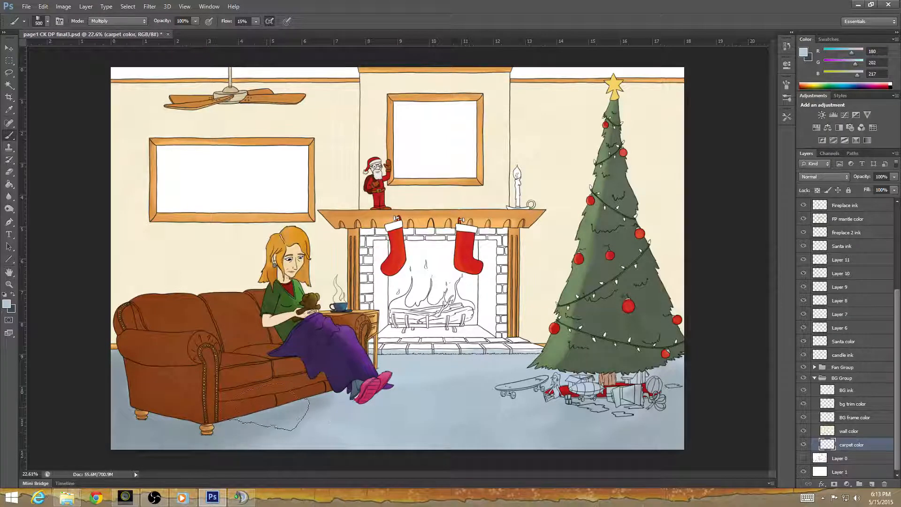
mouse_move(323, 407)
left_mouse_down()
mouse_move(348, 408)
mouse_move(304, 411)
left_mouse_up()
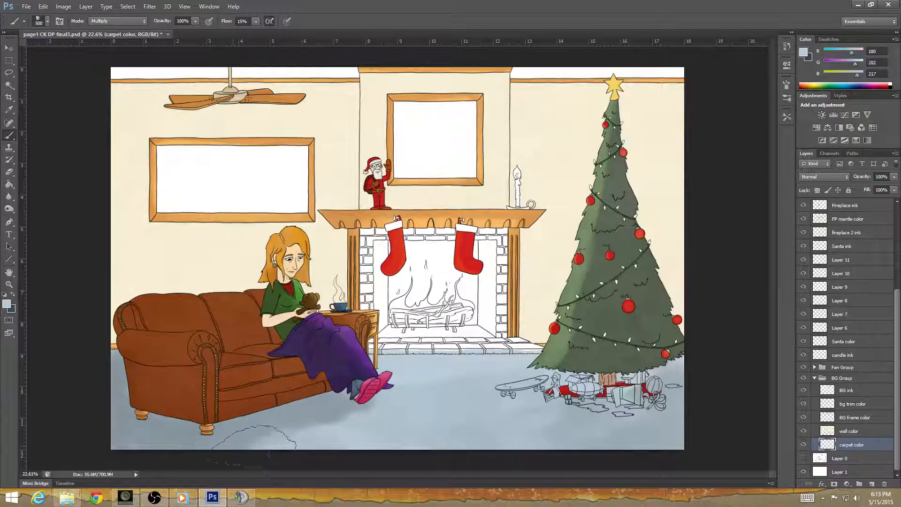
Layer further light blue strokes across the foreground carpet, under the woman's feet and around the gifts to deepen the shading.
mouse_move(253, 443)
left_mouse_down()
mouse_move(284, 450)
mouse_move(245, 459)
mouse_move(302, 464)
mouse_move(275, 439)
mouse_move(345, 460)
mouse_move(286, 428)
mouse_move(312, 433)
left_mouse_up()
mouse_move(377, 462)
left_mouse_down()
mouse_move(352, 444)
mouse_move(375, 453)
mouse_move(303, 435)
mouse_move(465, 458)
mouse_move(512, 453)
mouse_move(408, 447)
mouse_move(557, 451)
mouse_move(675, 440)
mouse_move(654, 444)
mouse_move(677, 414)
mouse_move(662, 442)
mouse_move(638, 458)
mouse_move(664, 444)
mouse_move(429, 435)
mouse_move(352, 420)
mouse_move(458, 421)
mouse_move(482, 427)
mouse_move(322, 426)
mouse_move(371, 447)
mouse_move(362, 446)
mouse_move(316, 419)
mouse_move(419, 459)
mouse_move(339, 422)
mouse_move(465, 453)
mouse_move(387, 426)
mouse_move(468, 439)
mouse_move(562, 426)
mouse_move(472, 430)
mouse_move(362, 412)
mouse_move(495, 433)
mouse_move(415, 415)
mouse_move(542, 415)
mouse_move(404, 406)
mouse_move(518, 410)
mouse_move(462, 394)
mouse_move(423, 404)
mouse_move(511, 394)
mouse_move(413, 381)
mouse_move(531, 378)
mouse_move(396, 369)
mouse_move(514, 368)
mouse_move(395, 373)
mouse_move(436, 396)
mouse_move(488, 396)
mouse_move(365, 411)
mouse_move(582, 403)
left_mouse_up()
mouse_move(624, 384)
left_mouse_down()
mouse_move(551, 407)
mouse_move(625, 386)
mouse_move(657, 389)
mouse_move(662, 376)
mouse_move(652, 405)
mouse_move(605, 404)
mouse_move(586, 415)
mouse_move(610, 413)
mouse_move(589, 425)
mouse_move(479, 425)
mouse_move(535, 401)
mouse_move(506, 413)
mouse_move(422, 415)
mouse_move(458, 429)
mouse_move(347, 429)
mouse_move(328, 420)
mouse_move(385, 422)
mouse_move(310, 417)
left_mouse_up()
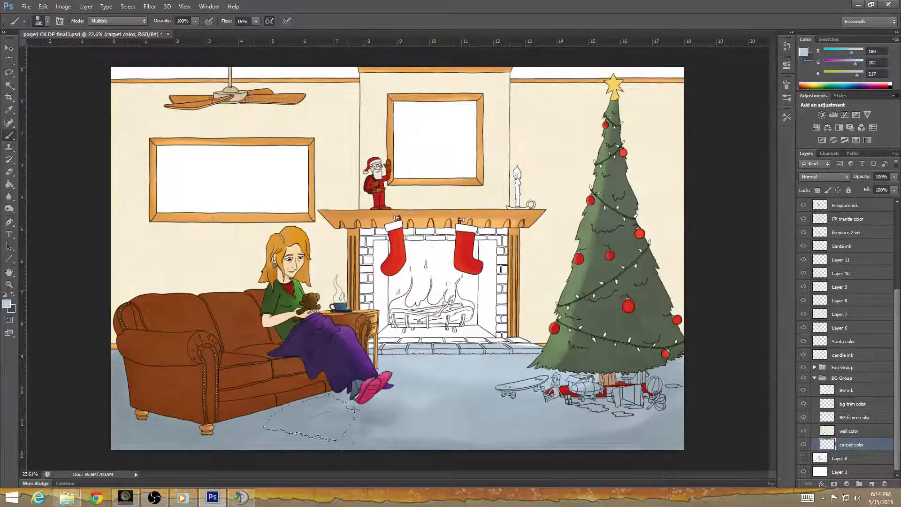
mouse_move(367, 429)
left_mouse_down()
mouse_move(345, 431)
mouse_move(385, 425)
mouse_move(319, 420)
mouse_move(360, 408)
left_mouse_up()
mouse_move(312, 430)
left_mouse_down()
mouse_move(371, 409)
mouse_move(450, 418)
mouse_move(386, 422)
mouse_move(639, 421)
mouse_move(492, 432)
mouse_move(601, 427)
mouse_move(451, 422)
mouse_move(538, 427)
mouse_move(413, 415)
mouse_move(418, 396)
mouse_move(469, 406)
mouse_move(380, 408)
mouse_move(479, 440)
mouse_move(590, 414)
mouse_move(453, 408)
mouse_move(577, 422)
mouse_move(503, 399)
mouse_move(452, 412)
mouse_move(433, 402)
mouse_move(526, 407)
left_mouse_up()
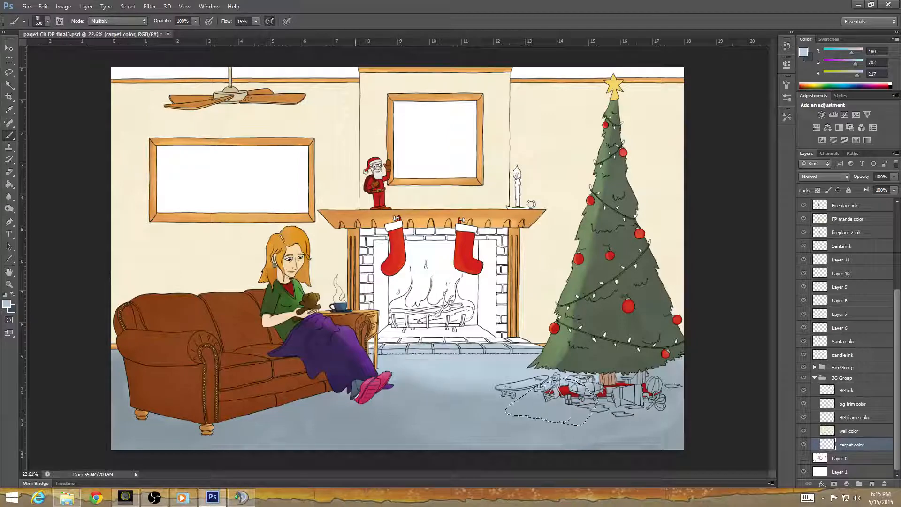
mouse_move(460, 401)
left_mouse_down()
mouse_move(391, 383)
mouse_move(460, 398)
mouse_move(554, 398)
left_mouse_up()
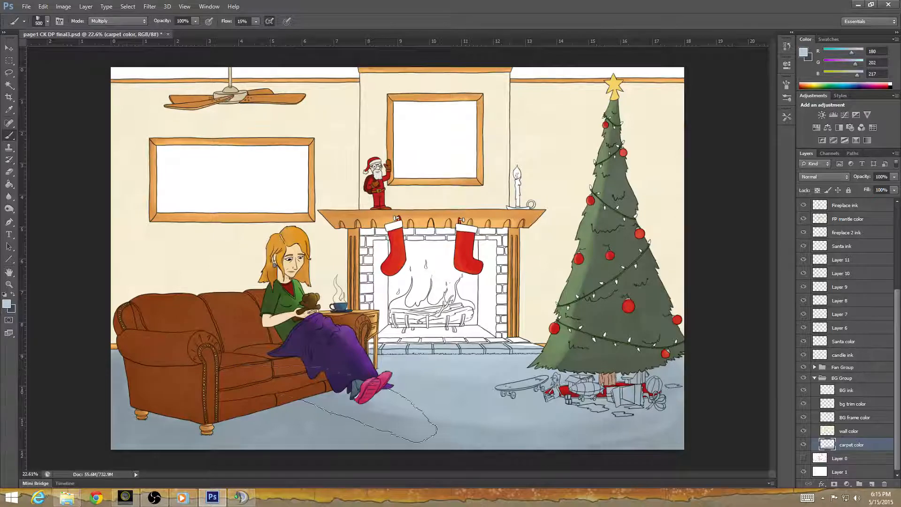
Soften the shading strokes on the foreground carpet with the Blur tool and an enlarged brush.
left_click(9, 198)
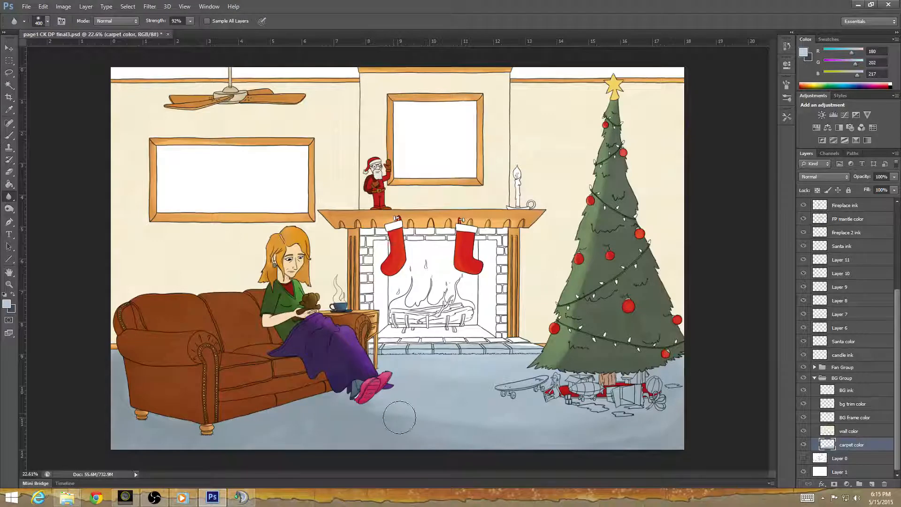
key("bracketright")
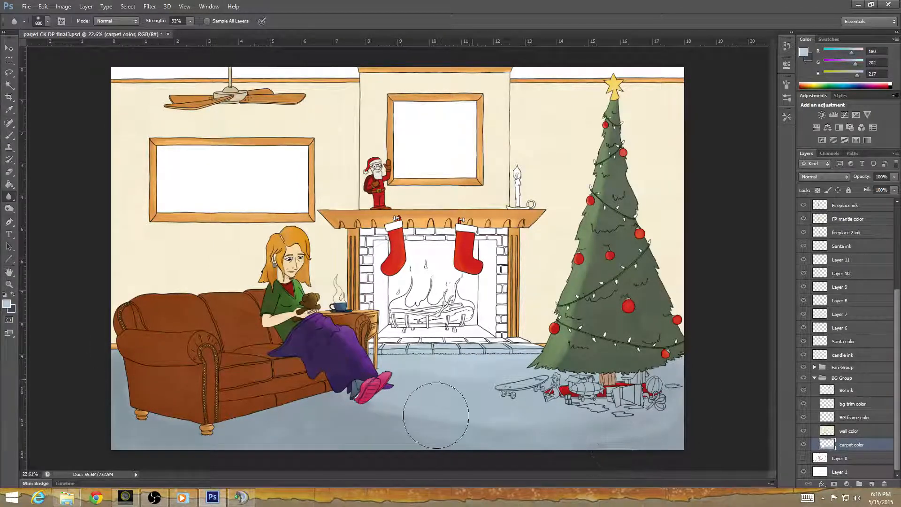
left_click(13, 213)
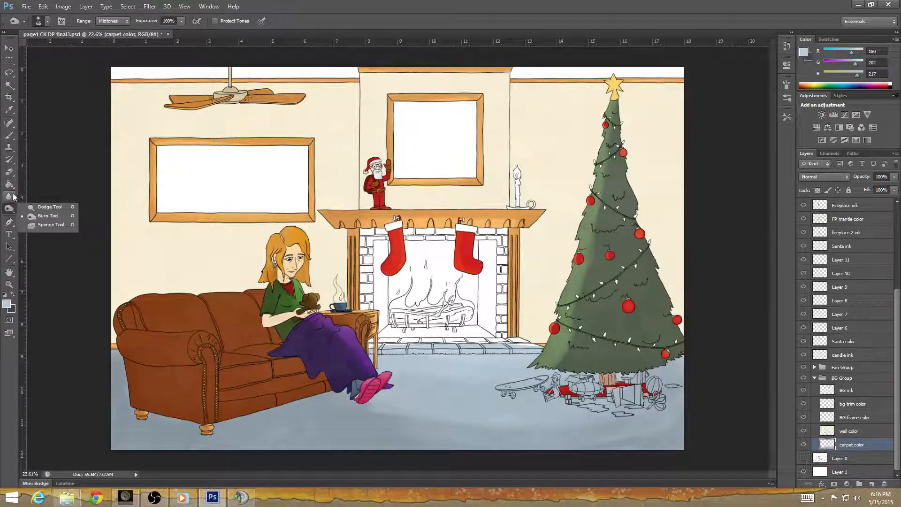
Smudge the carpet shading around the woman's feet and across the foreground with the Smudge tool, enlarging its brush to 1000.
left_click(14, 197)
left_click(8, 198)
left_click(52, 214)
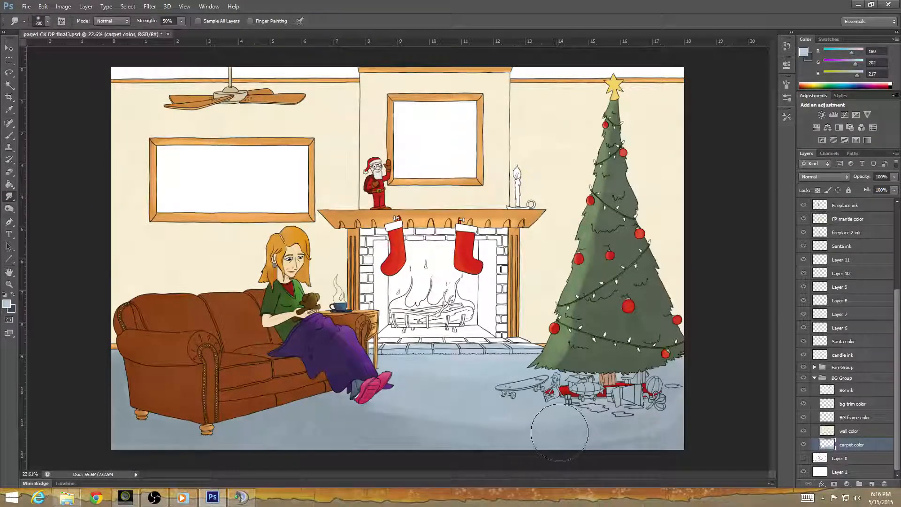
key("bracketright")
key("bracketright")
key("bracketright")
mouse_move(392, 406)
left_mouse_down()
mouse_move(386, 412)
mouse_move(412, 393)
mouse_move(376, 396)
mouse_move(393, 410)
left_mouse_up()
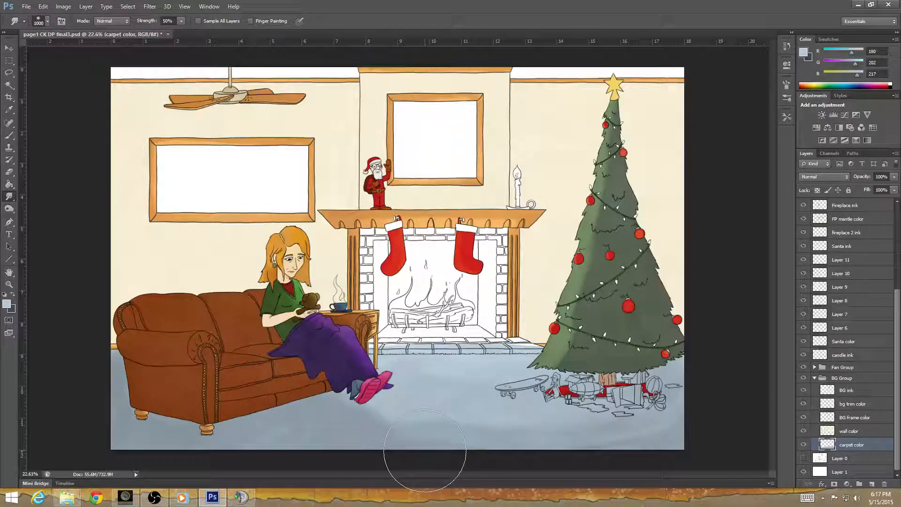
key("[")
key("[")
key("[")
key("[")
key("[")
key("[")
key("[")
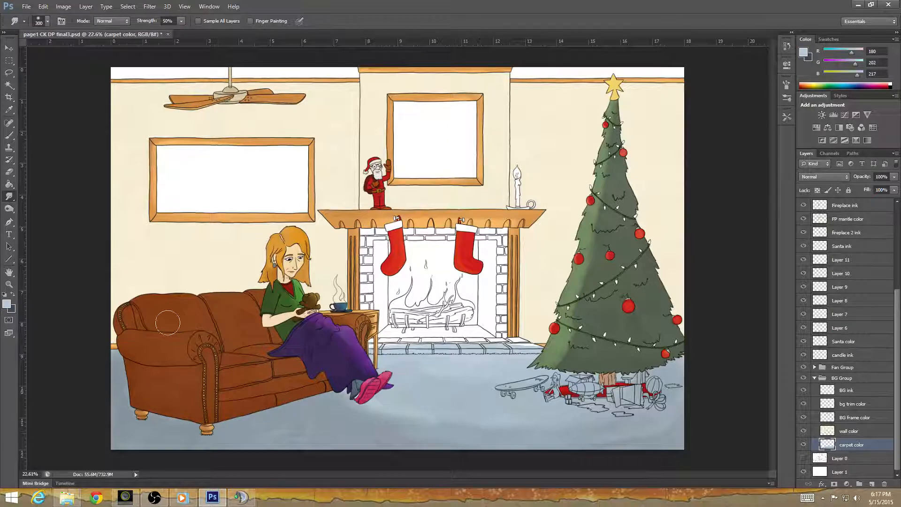
Blur the carpet shading from the sofa across to the gifts with the Blur tool at size 800 and 92% strength.
right_click(10, 200)
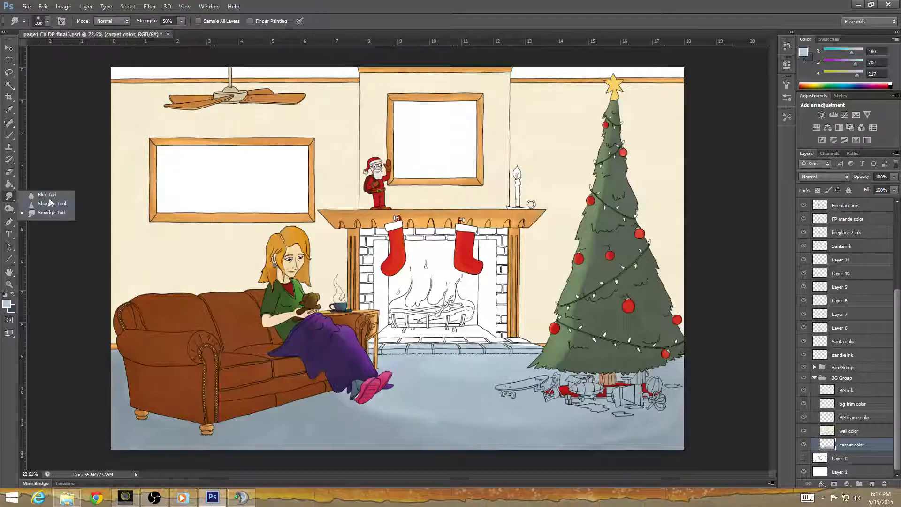
left_click(46, 194)
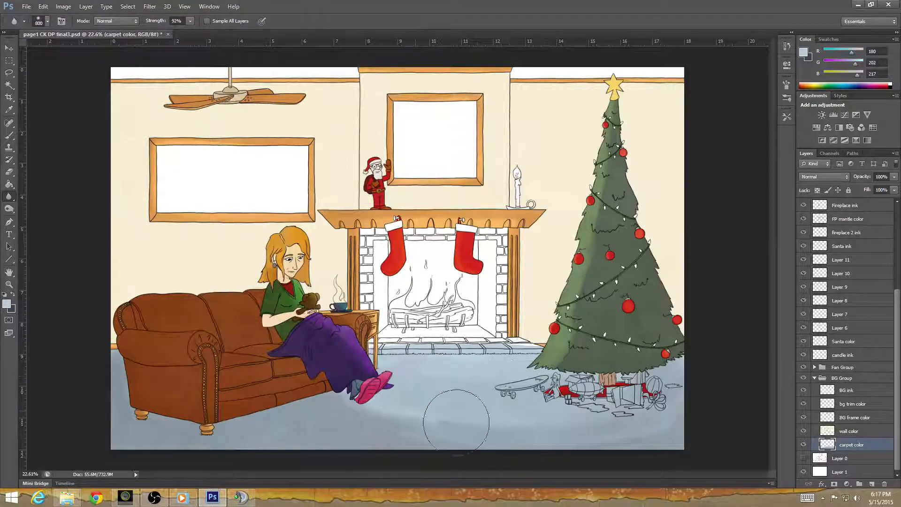
mouse_move(456, 422)
left_mouse_down()
mouse_move(396, 408)
mouse_move(413, 424)
mouse_move(364, 406)
mouse_move(399, 425)
mouse_move(340, 394)
mouse_move(414, 430)
mouse_move(339, 401)
mouse_move(438, 432)
mouse_move(354, 405)
mouse_move(459, 427)
mouse_move(409, 417)
mouse_move(549, 429)
mouse_move(467, 422)
mouse_move(671, 416)
mouse_move(562, 438)
mouse_move(343, 406)
mouse_move(530, 433)
mouse_move(365, 407)
mouse_move(461, 426)
mouse_move(368, 406)
mouse_move(548, 427)
mouse_move(372, 412)
mouse_move(529, 433)
mouse_move(392, 414)
mouse_move(495, 423)
mouse_move(407, 416)
mouse_move(524, 436)
mouse_move(378, 403)
mouse_move(546, 430)
mouse_move(346, 403)
mouse_move(486, 444)
mouse_move(238, 440)
mouse_move(324, 440)
mouse_move(303, 428)
left_mouse_up()
mouse_move(258, 461)
left_mouse_down()
mouse_move(376, 415)
mouse_move(581, 425)
mouse_move(567, 376)
left_mouse_up()
mouse_move(742, 431)
left_mouse_down()
mouse_move(582, 445)
mouse_move(555, 406)
mouse_move(476, 363)
mouse_move(420, 365)
mouse_move(559, 417)
mouse_move(366, 415)
mouse_move(661, 441)
mouse_move(405, 417)
mouse_move(563, 383)
mouse_move(411, 382)
mouse_move(455, 385)
mouse_move(410, 410)
left_mouse_up()
Add a new layer above the carpet color layer and mix a light golden yellow (R 255, G 206, B 111) for painting.
left_click(871, 485)
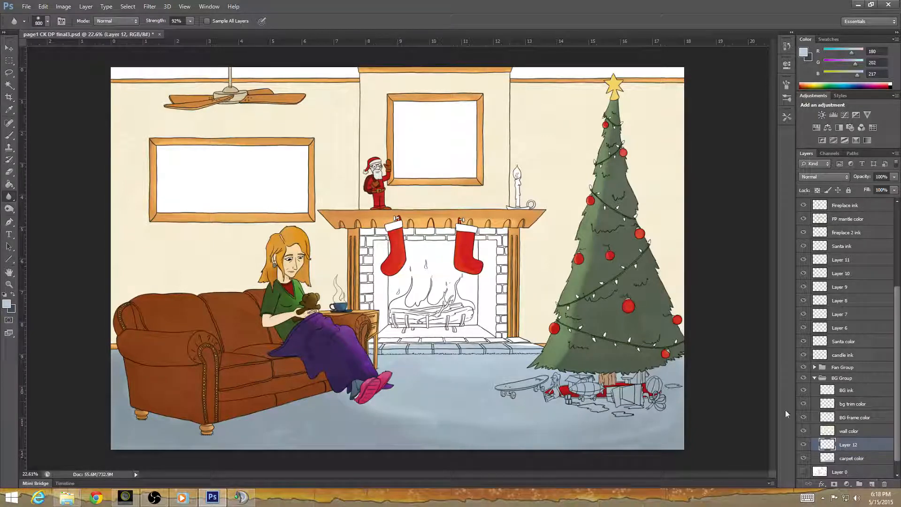
left_click(13, 295)
left_click(6, 304)
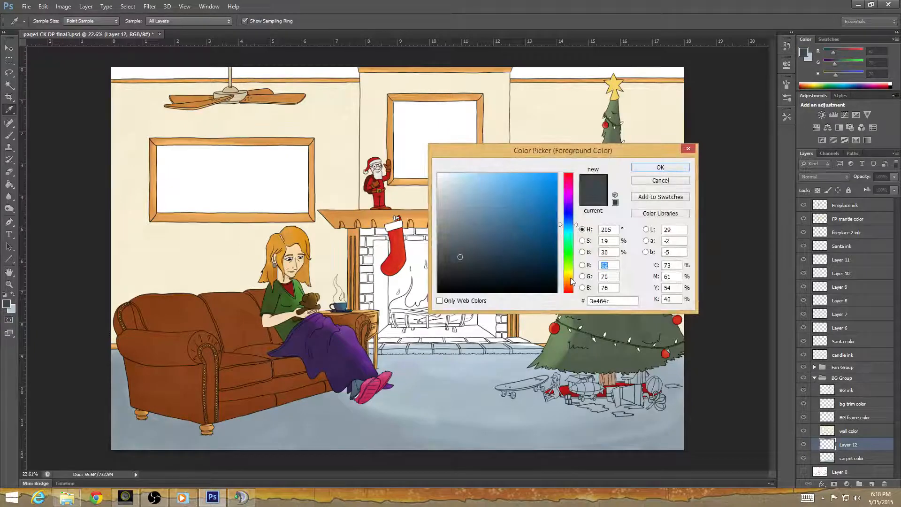
left_click(572, 280)
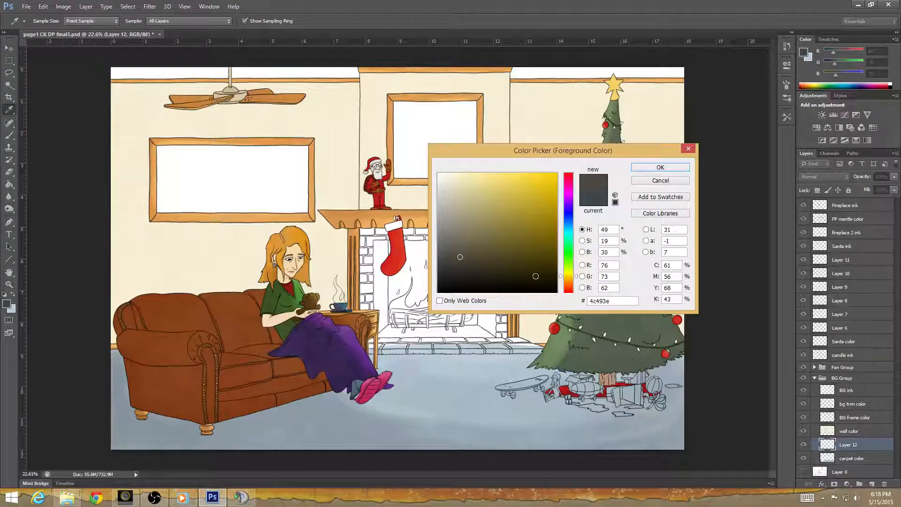
left_click(496, 187)
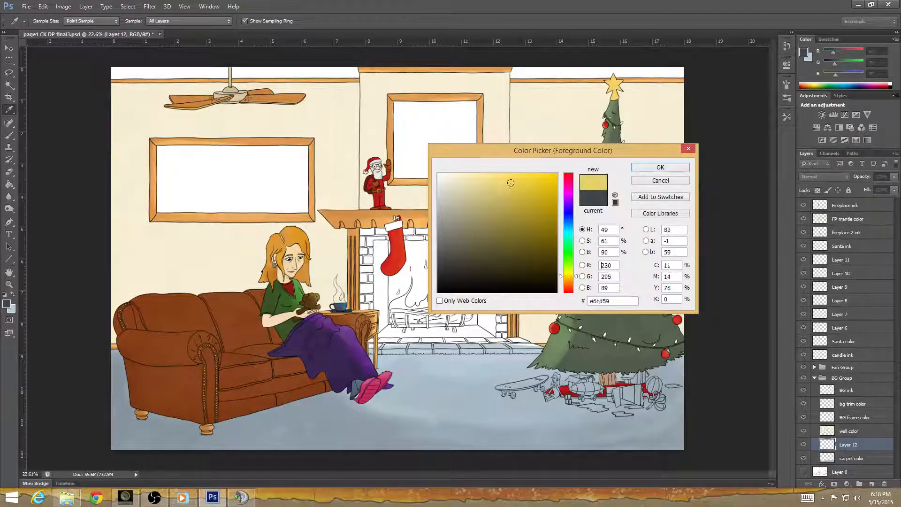
left_click_drag(510, 182, 513, 178)
left_click(576, 280)
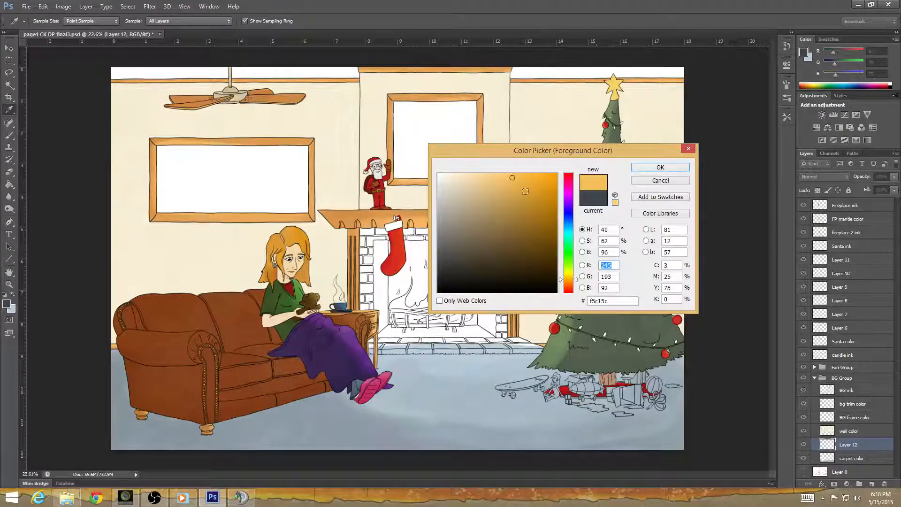
left_click(505, 173)
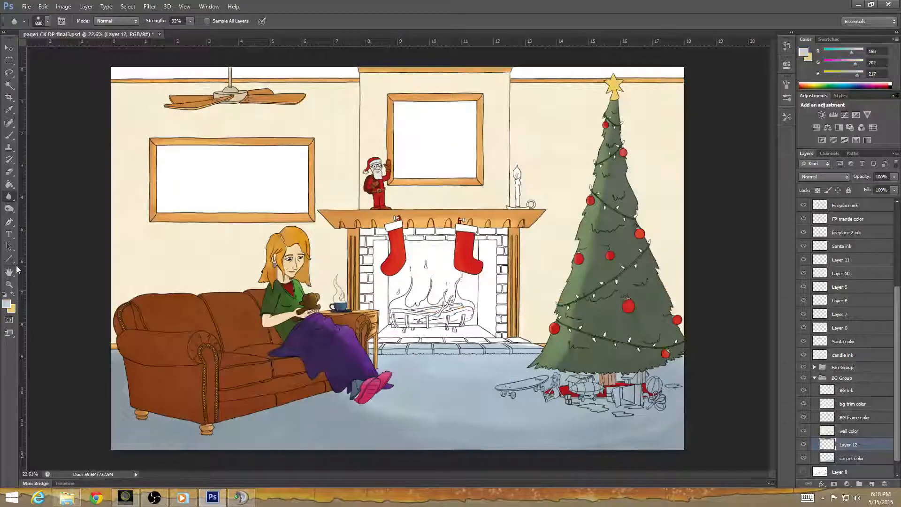
Try Multiply brush strokes with light blue as foreground over the carpet before the fireplace, and undo them.
left_click(9, 136)
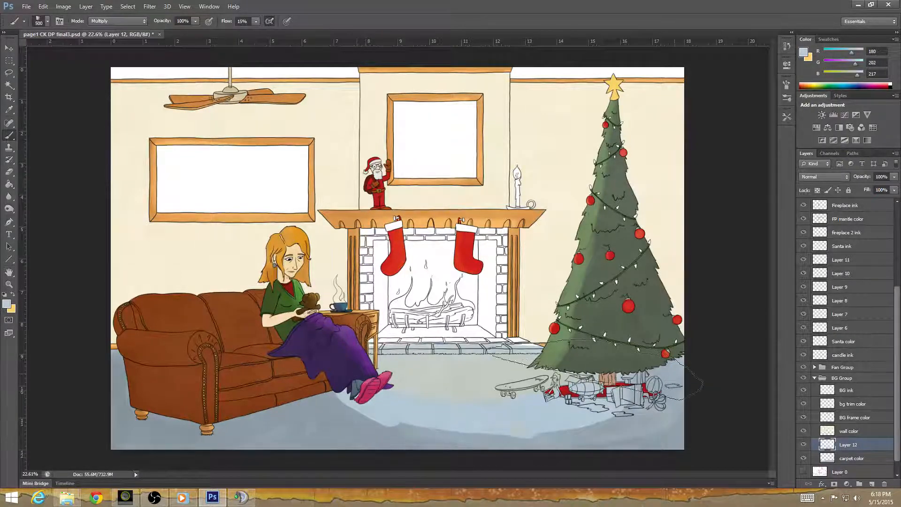
key("ctrl+z")
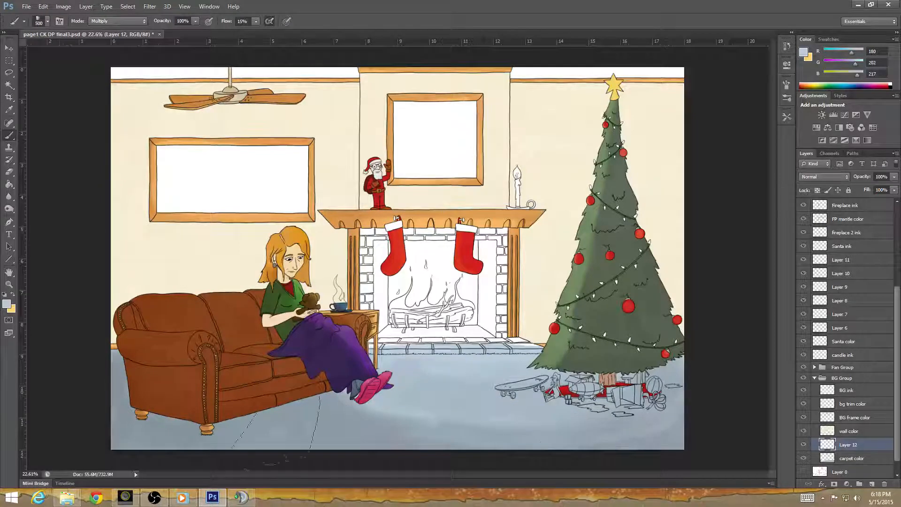
Pick a dark blue-grey, try a golden yellow stroke on the carpet by the hearth, undo it and swap the colors back.
left_click(7, 305)
left_click(468, 257)
left_click(458, 257)
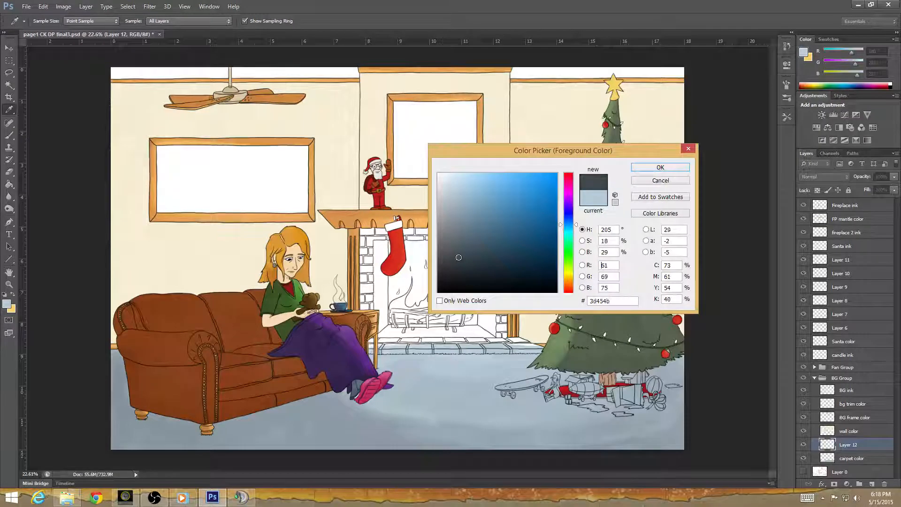
left_click(660, 168)
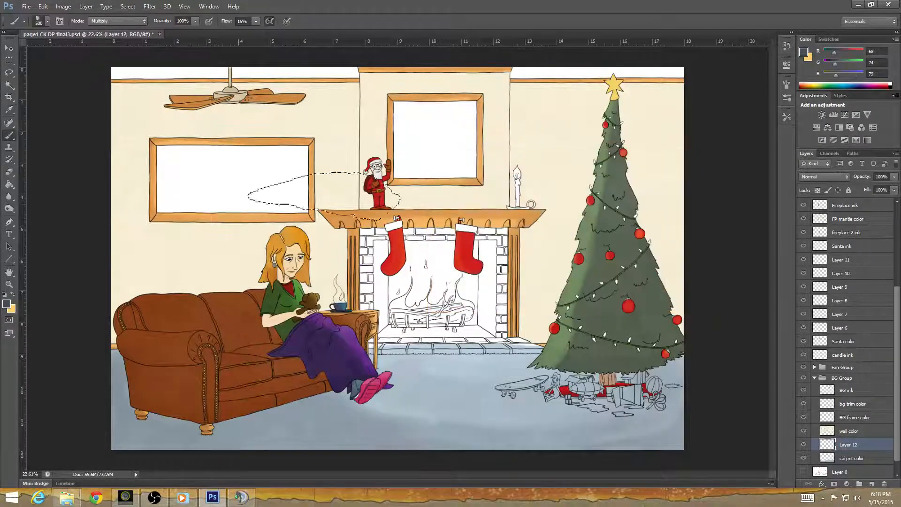
left_click(14, 294)
mouse_move(412, 360)
left_mouse_down()
mouse_move(365, 357)
mouse_move(528, 368)
mouse_move(371, 368)
mouse_move(490, 366)
mouse_move(417, 363)
mouse_move(516, 357)
mouse_move(484, 368)
mouse_move(508, 357)
left_mouse_up()
key("ctrl+z")
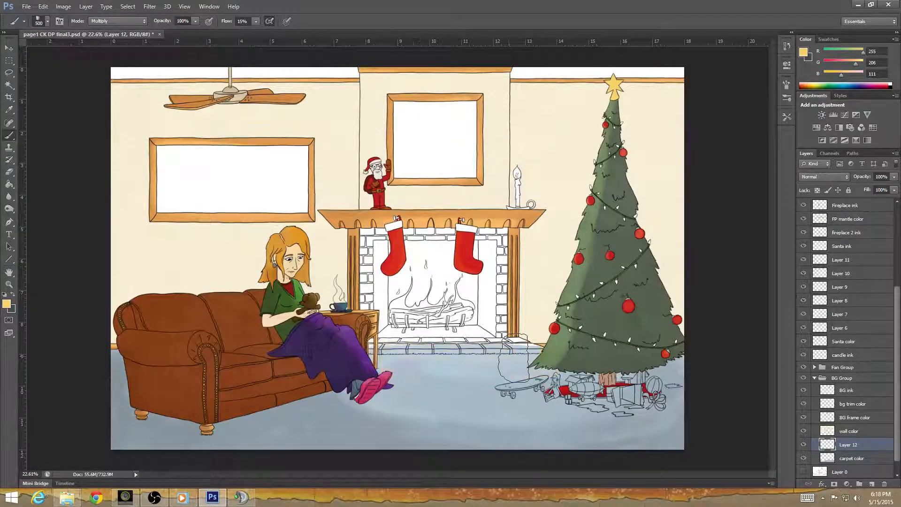
left_click(13, 294)
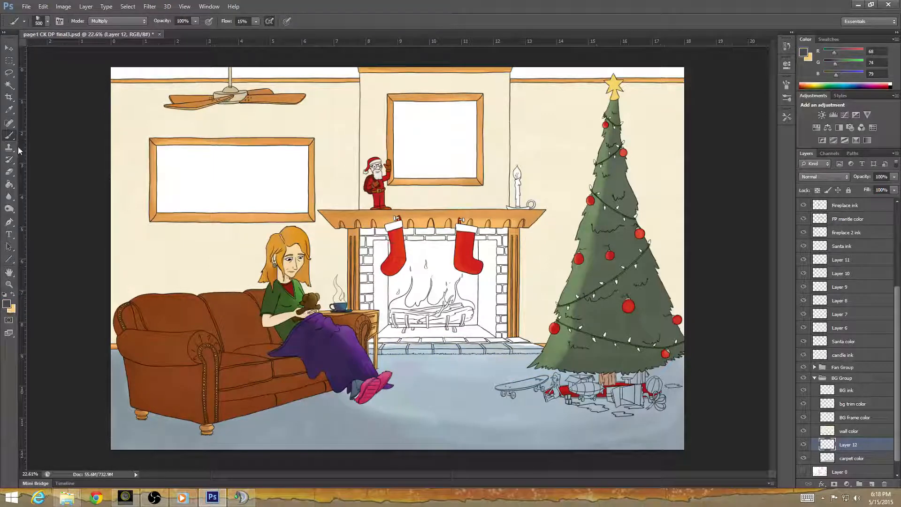
Sample the carpet's grey-blue (R 170, G 191, B 203) and brush a warm glow over the carpet in front of the fireplace.
left_click(14, 110)
left_click(432, 415)
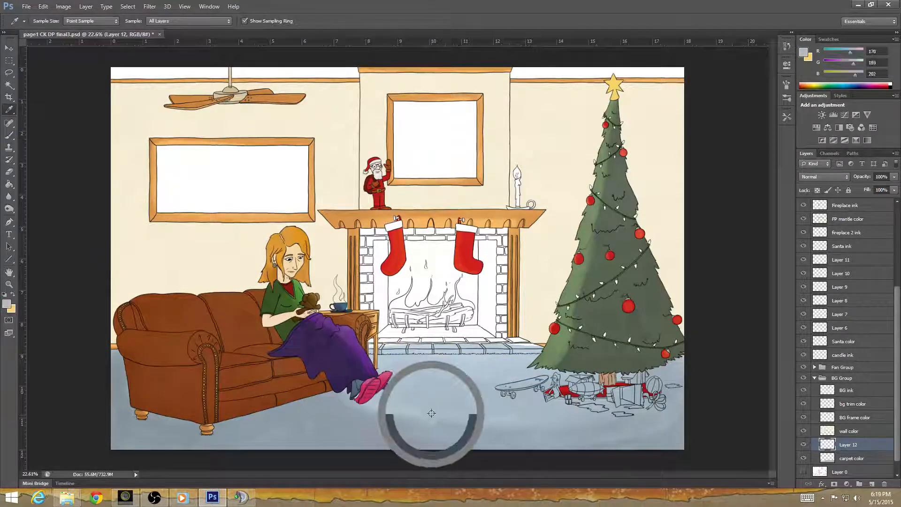
left_click(10, 135)
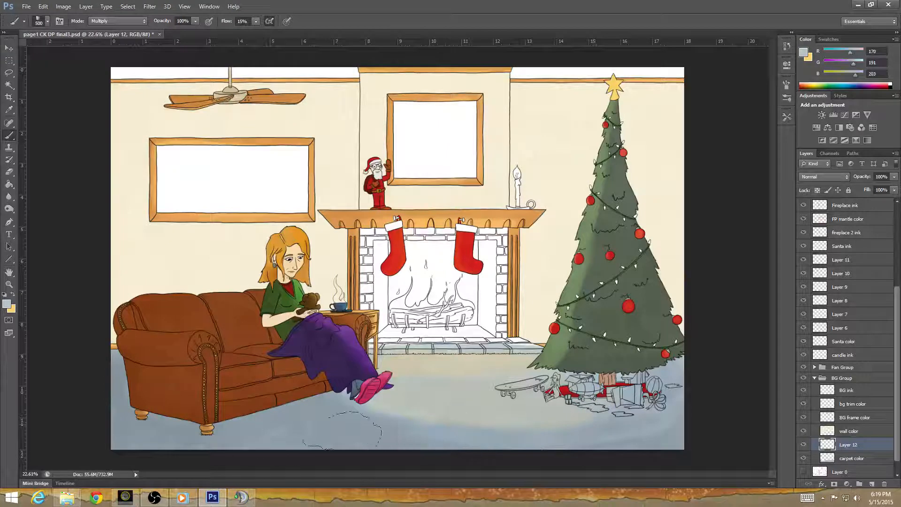
Soften the edges of the warm carpet glow with the Blur tool, reducing its brush to 500.
left_click(9, 196)
mouse_move(410, 421)
left_mouse_down()
mouse_move(516, 434)
mouse_move(369, 412)
mouse_move(450, 432)
mouse_move(363, 400)
mouse_move(508, 404)
mouse_move(426, 373)
mouse_move(545, 387)
mouse_move(398, 377)
mouse_move(475, 374)
mouse_move(466, 382)
mouse_move(405, 368)
mouse_move(520, 390)
mouse_move(407, 375)
mouse_move(406, 406)
mouse_move(623, 430)
mouse_move(531, 432)
mouse_move(609, 413)
mouse_move(648, 344)
mouse_move(610, 405)
mouse_move(539, 433)
mouse_move(393, 404)
mouse_move(502, 390)
left_mouse_up()
key("bracketleft")
key("bracketleft")
key("bracketleft")
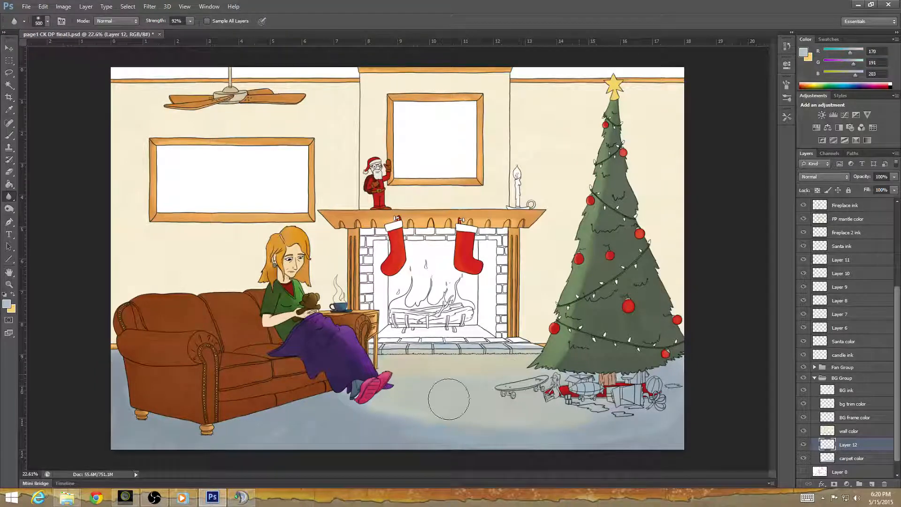
Lasso the front row of hearth bricks, clear the warm glow inside the selection, and deselect.
left_click(9, 73)
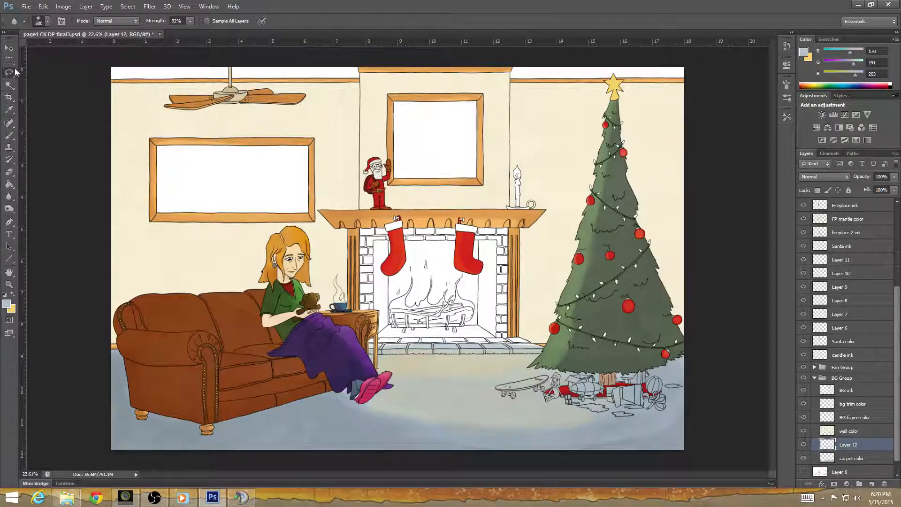
scroll(463, 310, "up", 8)
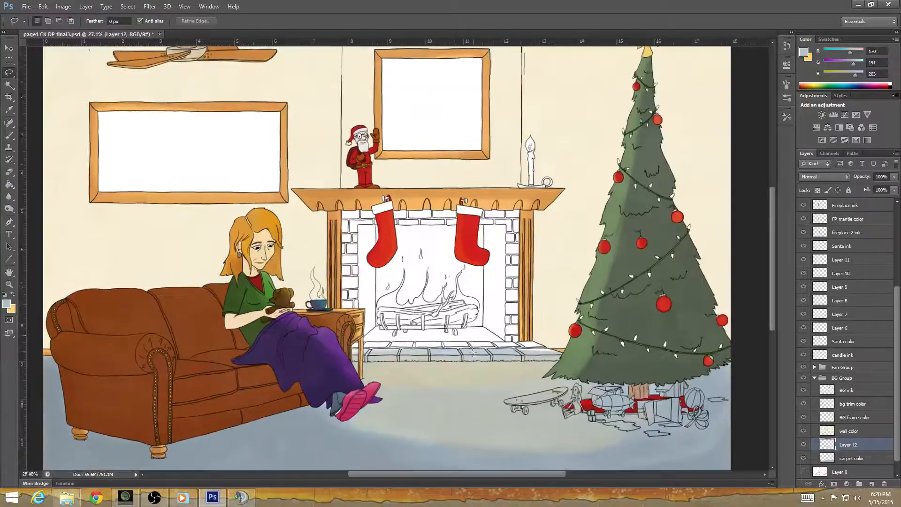
scroll(319, 353, "up", 2)
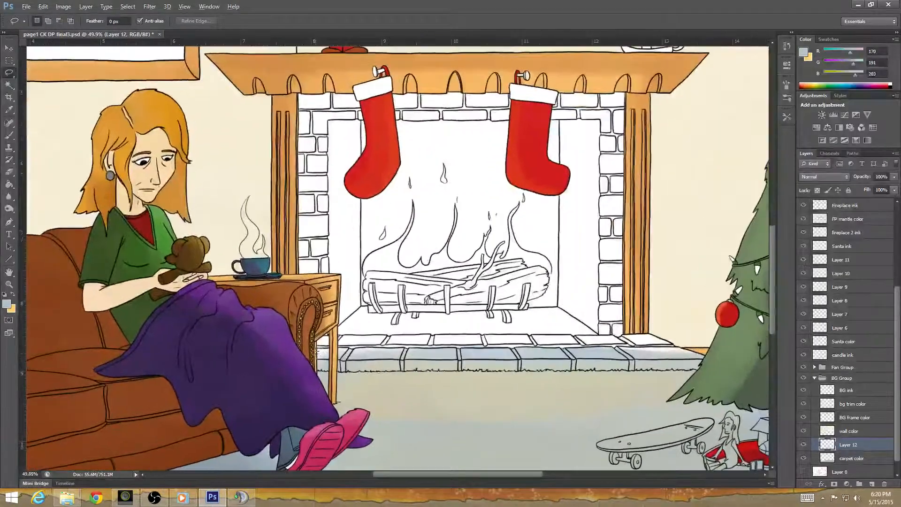
mouse_move(319, 369)
left_mouse_down()
mouse_move(741, 362)
mouse_move(676, 345)
mouse_move(464, 334)
mouse_move(368, 337)
mouse_move(320, 343)
mouse_move(306, 360)
left_mouse_up()
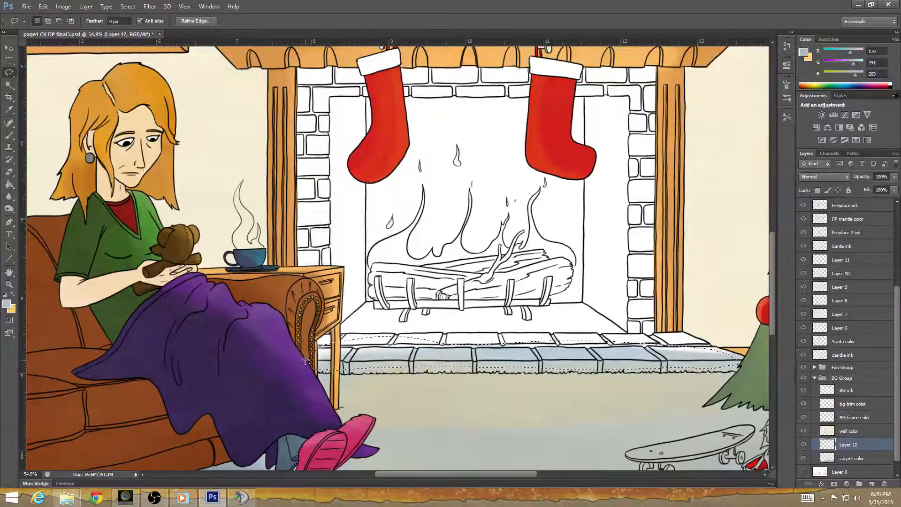
left_click(558, 455)
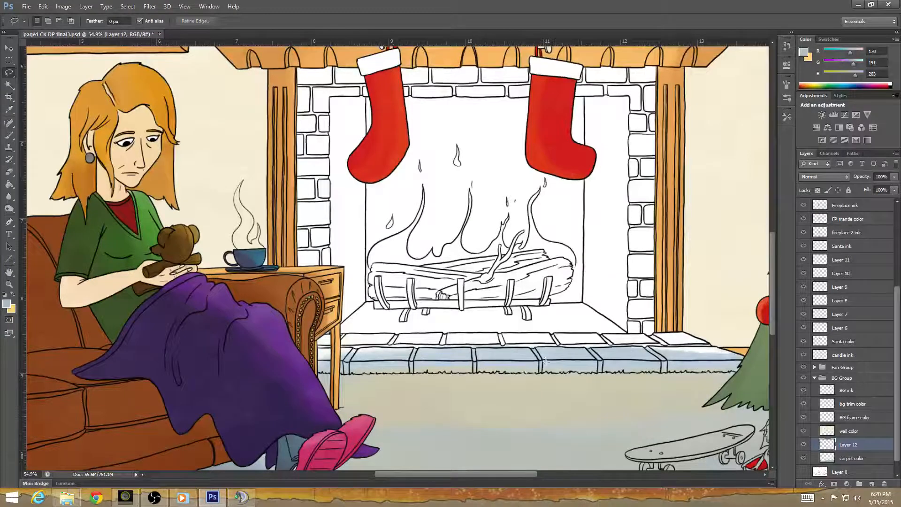
Erase the leftover glow along the lower edge of the front hearth bricks above the carpet line, using a size 10 eraser.
left_click_drag(557, 455, 299, 307)
left_click_drag(552, 334, 425, 375)
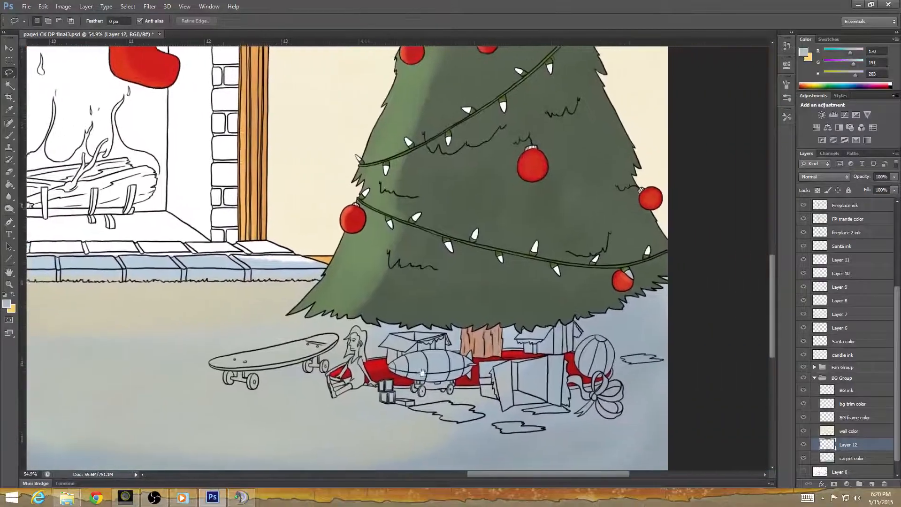
left_click_drag(259, 373, 565, 371)
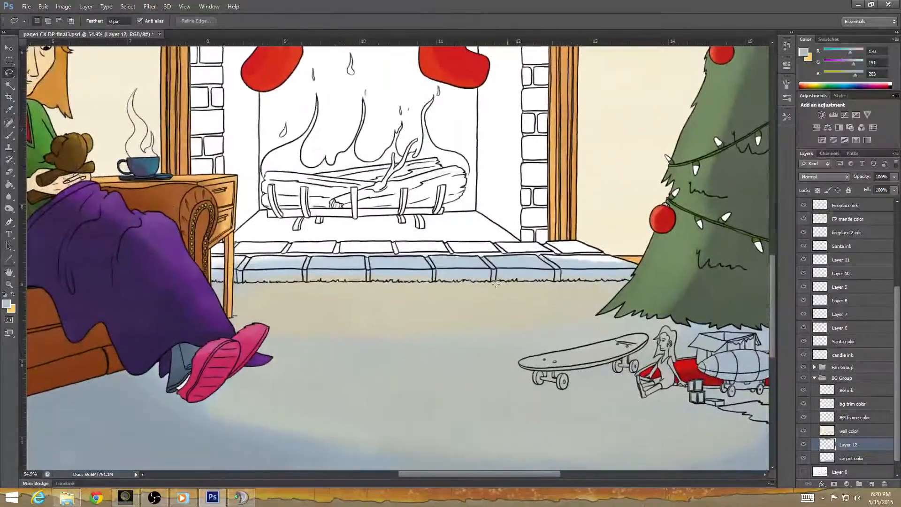
left_click(9, 172)
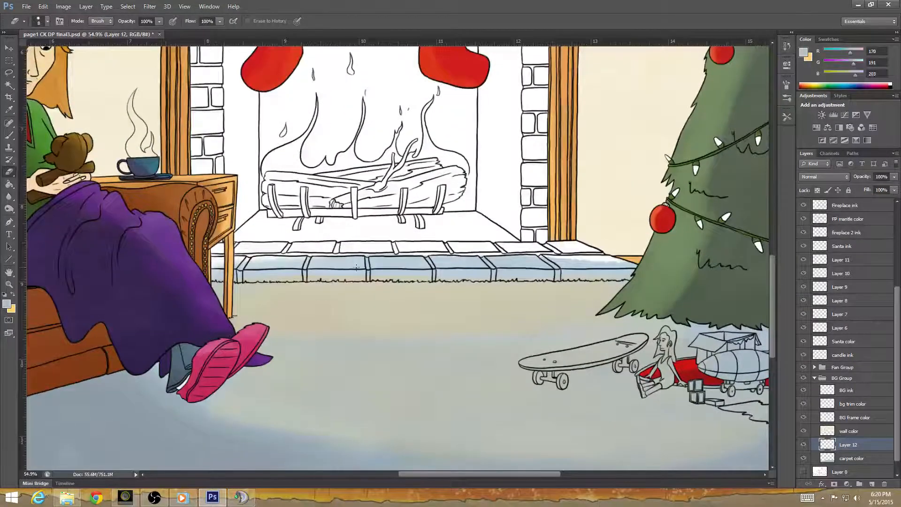
scroll(411, 281, "up", 5)
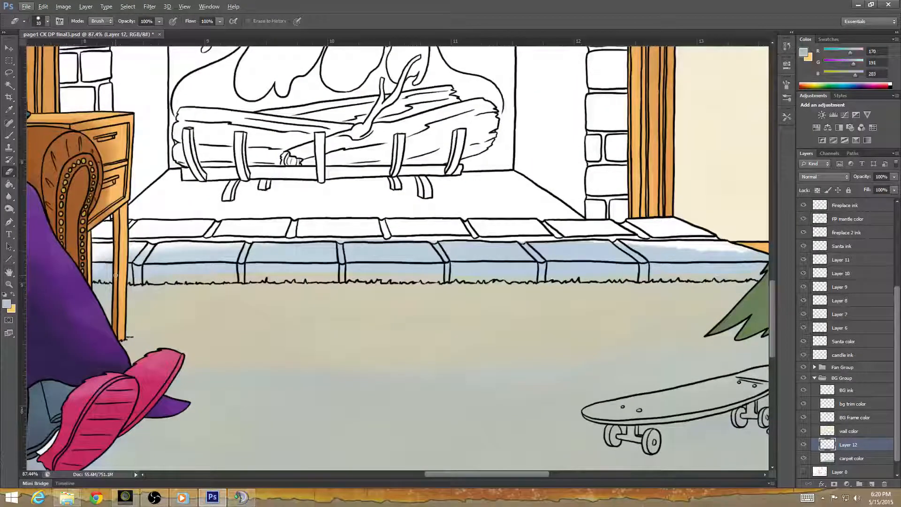
key("bracketright")
scroll(328, 350, "up", 3)
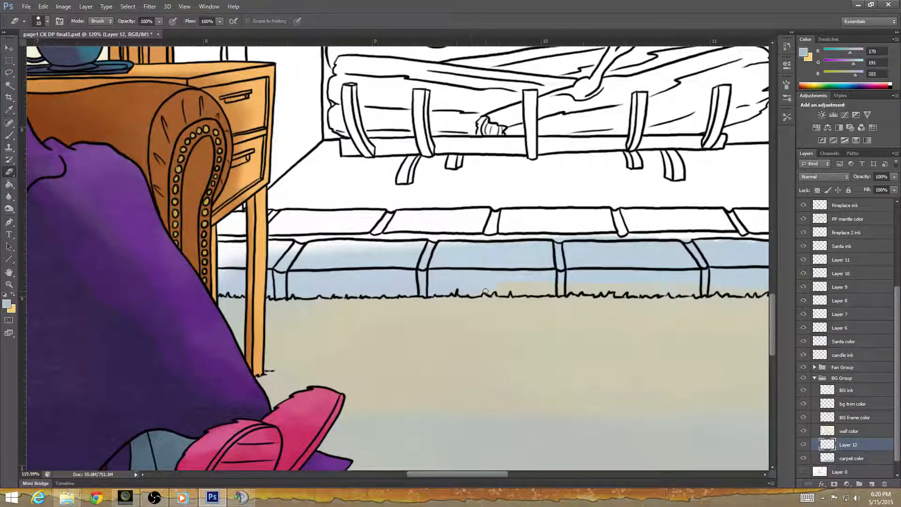
left_click_drag(495, 289, 504, 292)
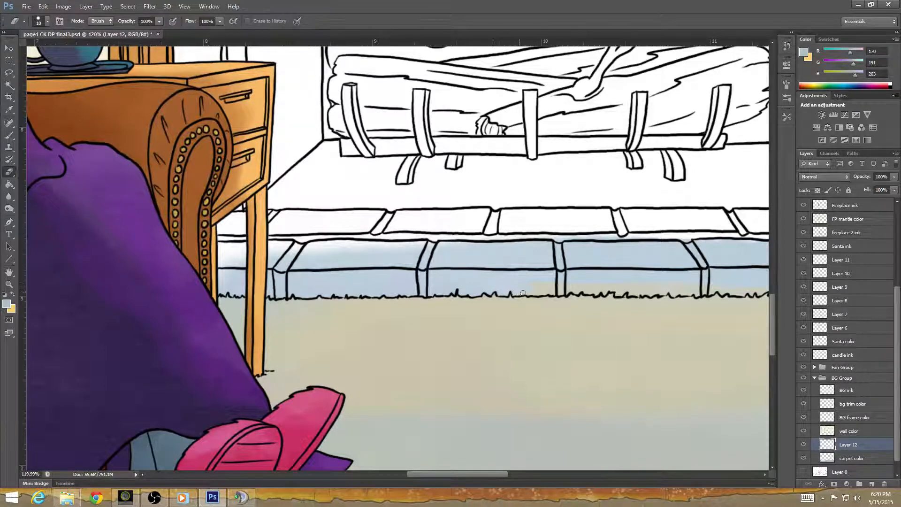
mouse_move(548, 292)
left_mouse_down()
mouse_move(593, 286)
mouse_move(587, 293)
mouse_move(626, 284)
left_mouse_up()
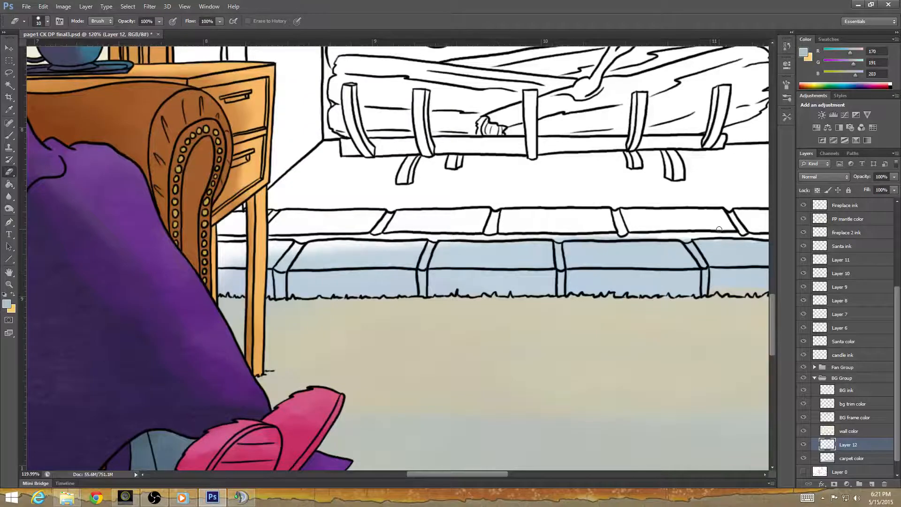
Erase the remaining glow from the hearth's end bricks beside the Christmas tree, and check back along the brick edge.
left_click_drag(699, 276, 427, 310)
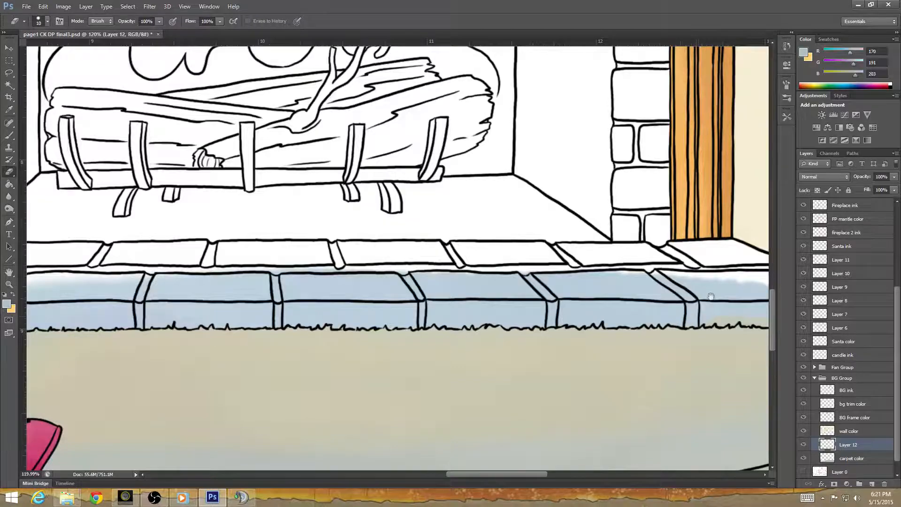
left_click_drag(712, 315, 448, 341)
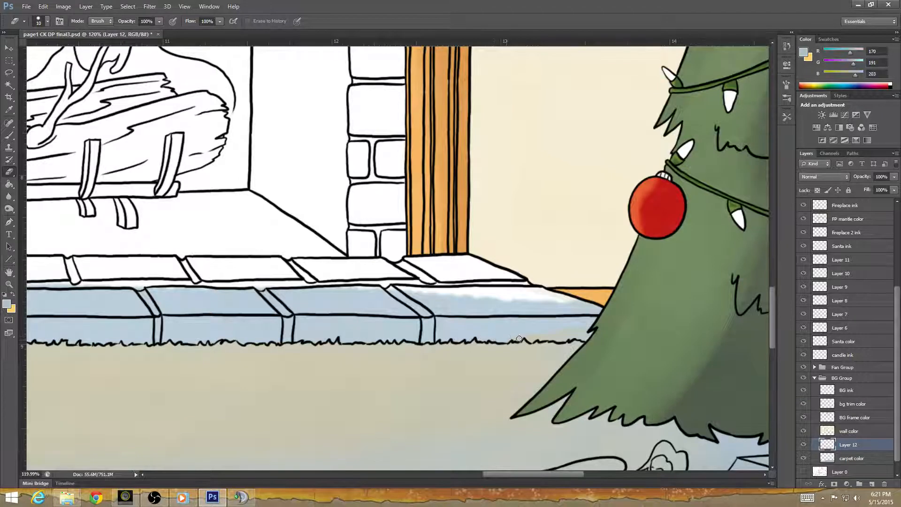
left_click_drag(519, 339, 534, 337)
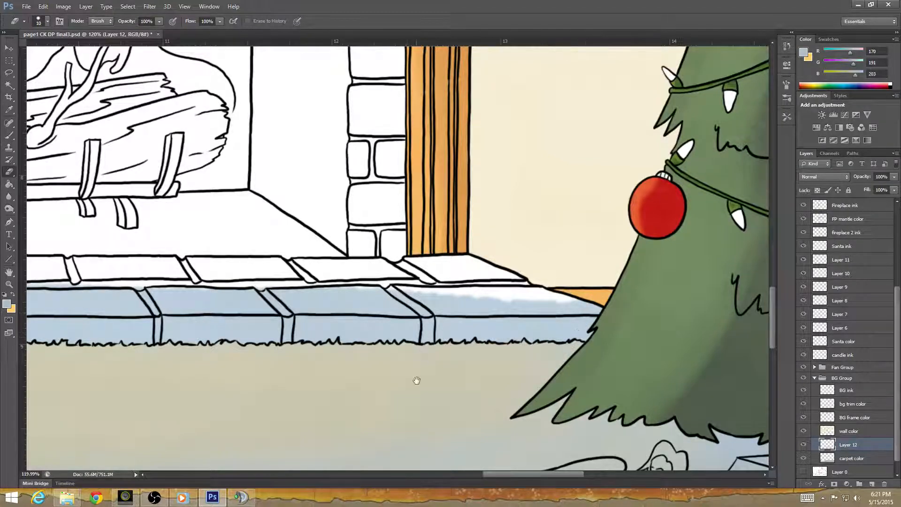
left_click_drag(392, 382, 636, 370)
left_click_drag(355, 390, 642, 378)
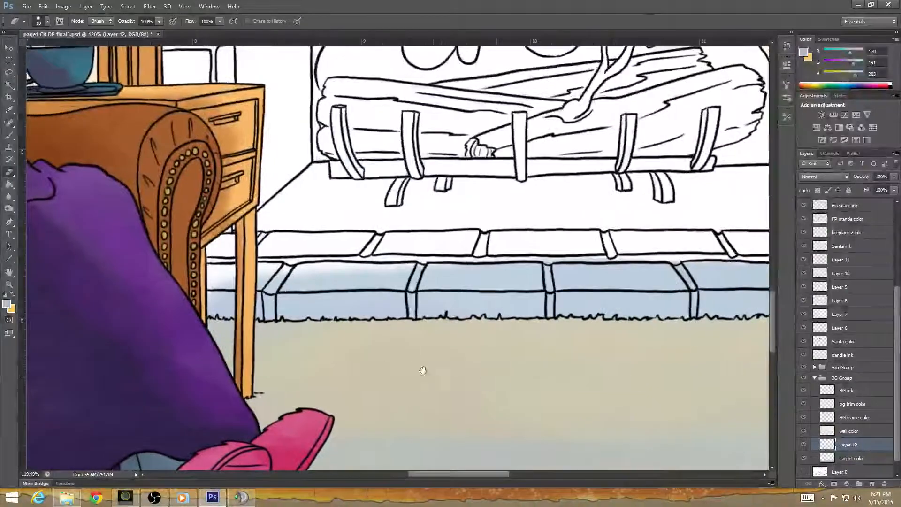
On the carpet color layer, lasso the blue covering the front row of hearth bricks, clear it, and deselect.
left_click(850, 459)
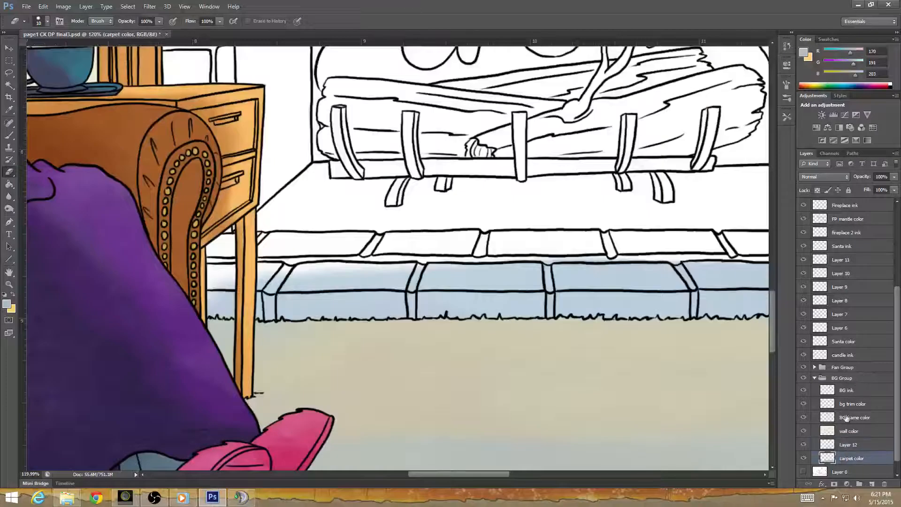
left_click_drag(213, 266, 213, 293)
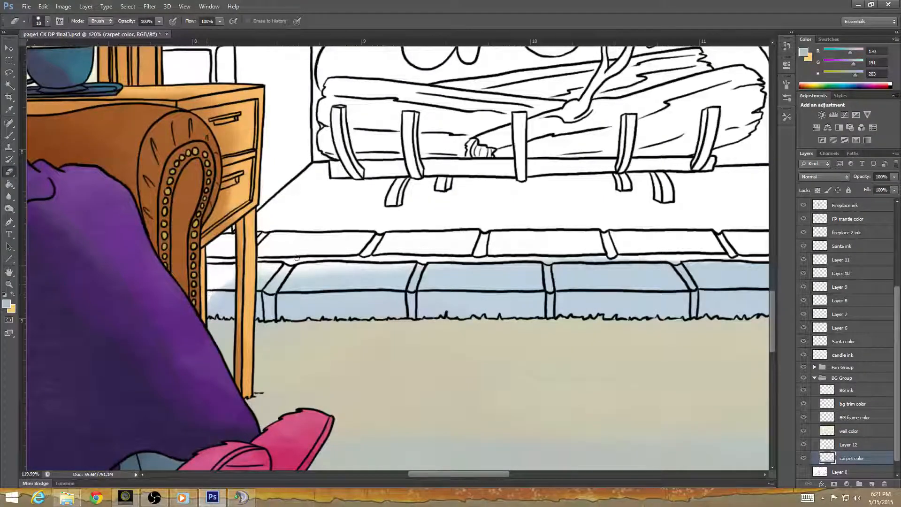
left_click(8, 73)
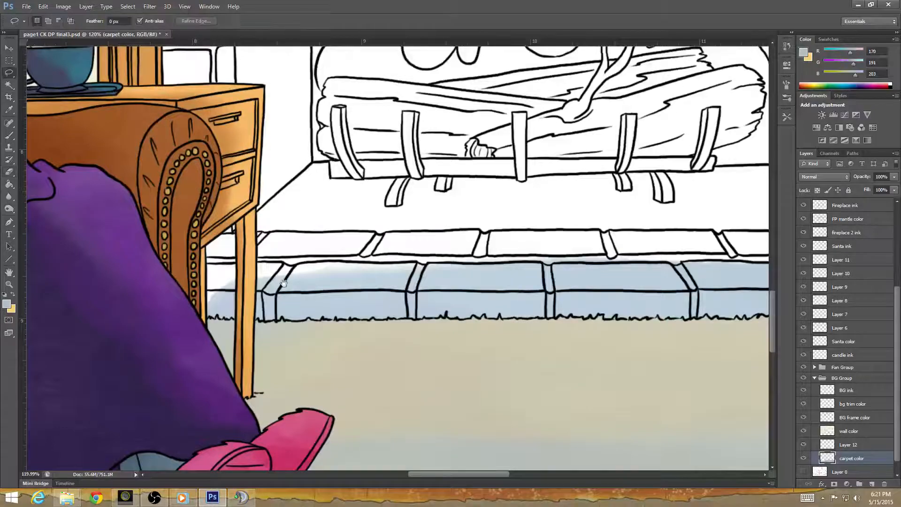
left_click_drag(491, 393, 403, 388)
scroll(402, 388, "down", 5)
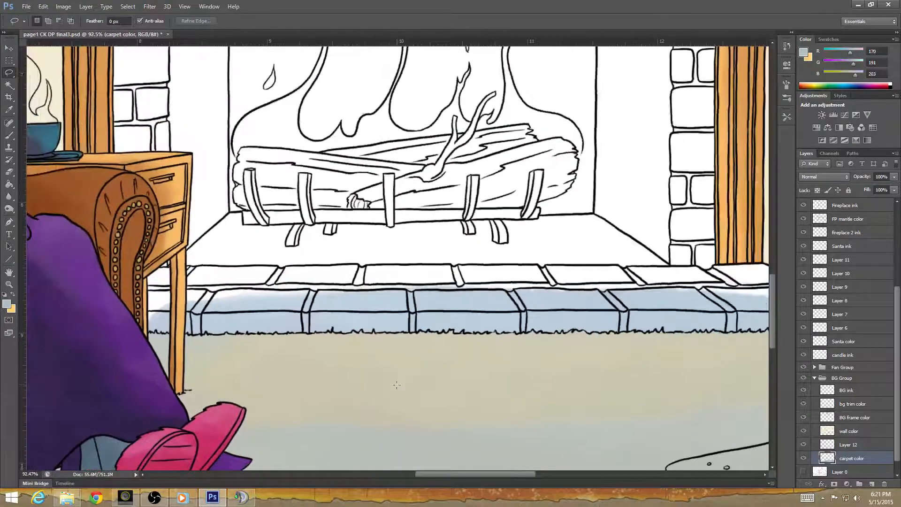
scroll(396, 387, "down", 1)
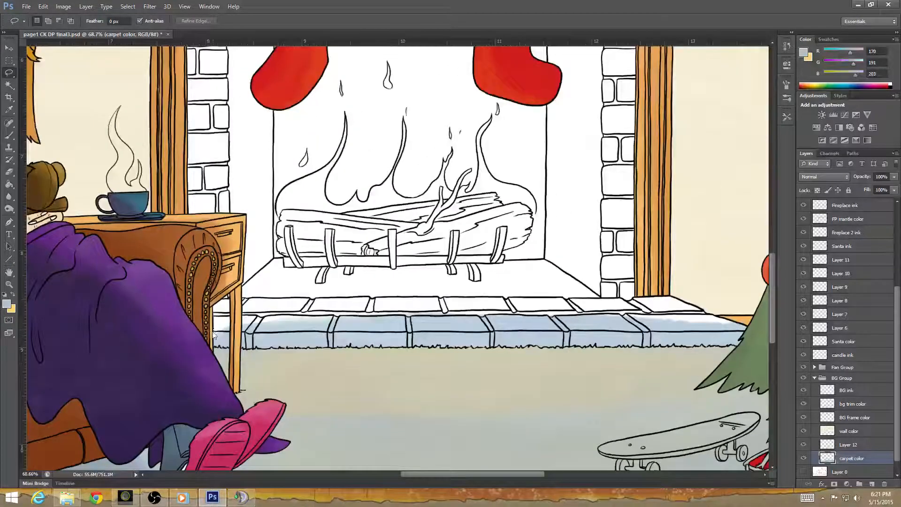
left_click(395, 168)
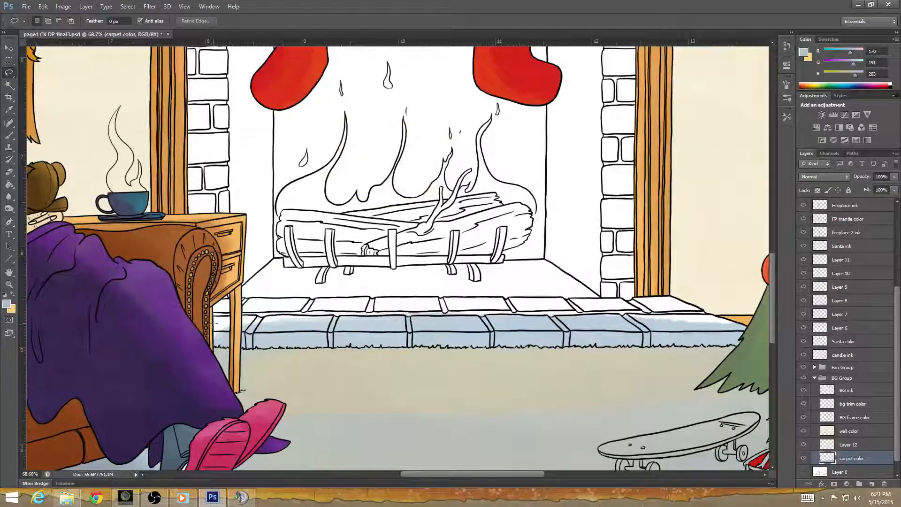
mouse_move(212, 324)
left_mouse_down()
mouse_move(215, 342)
mouse_move(239, 343)
mouse_move(505, 341)
left_mouse_up()
mouse_move(602, 343)
left_mouse_down()
mouse_move(741, 342)
mouse_move(746, 332)
mouse_move(624, 305)
mouse_move(375, 301)
mouse_move(214, 313)
left_mouse_up()
key("Delete")
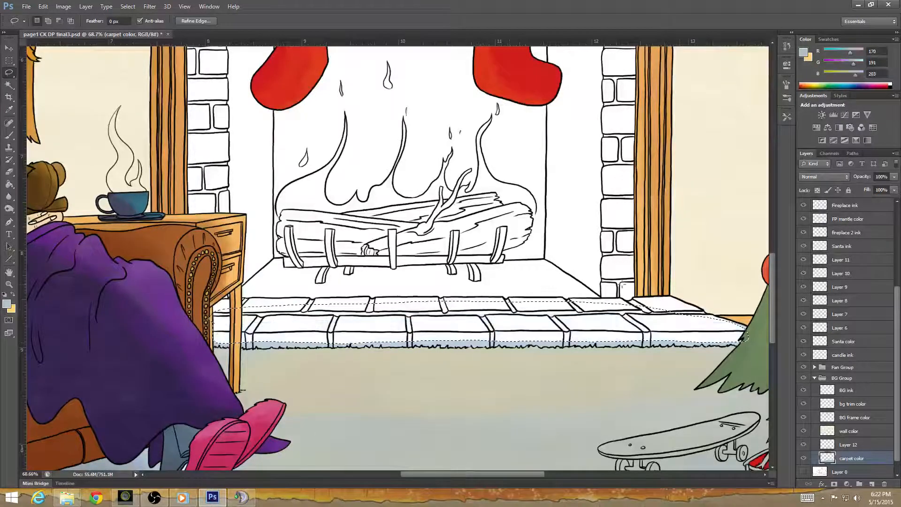
key("ctrl+d")
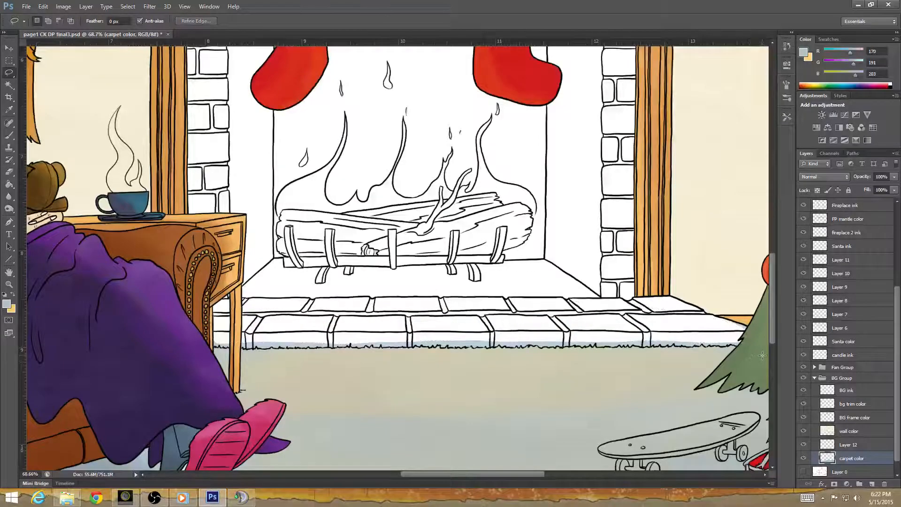
Lasso the carpet color overlapping the Christmas tree's lower branches and fireplace-side edge in sections, clearing and deselecting each area.
left_click_drag(705, 376, 190, 334)
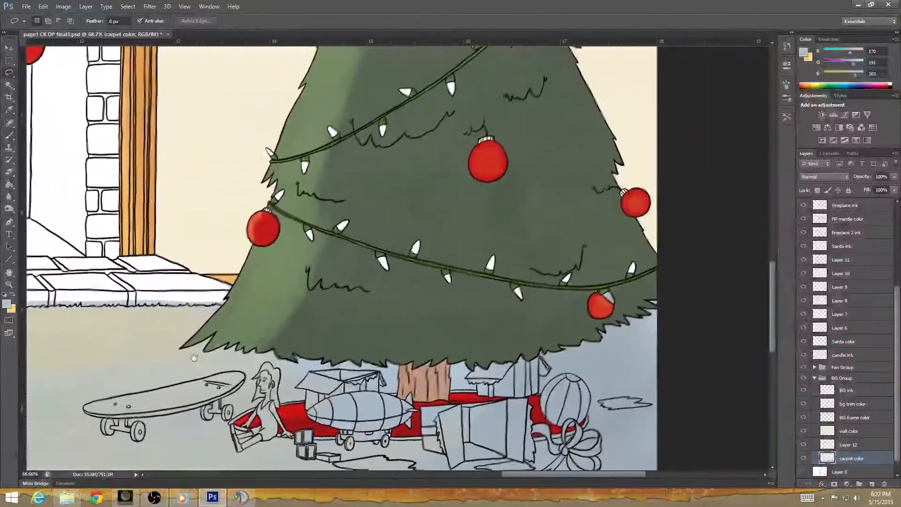
mouse_move(654, 266)
left_mouse_down()
mouse_move(639, 312)
mouse_move(593, 325)
mouse_move(599, 336)
mouse_move(556, 349)
mouse_move(540, 342)
mouse_move(482, 363)
mouse_move(467, 354)
mouse_move(387, 354)
mouse_move(380, 362)
mouse_move(289, 349)
mouse_move(291, 356)
mouse_move(253, 340)
mouse_move(628, 248)
mouse_move(653, 263)
left_mouse_up()
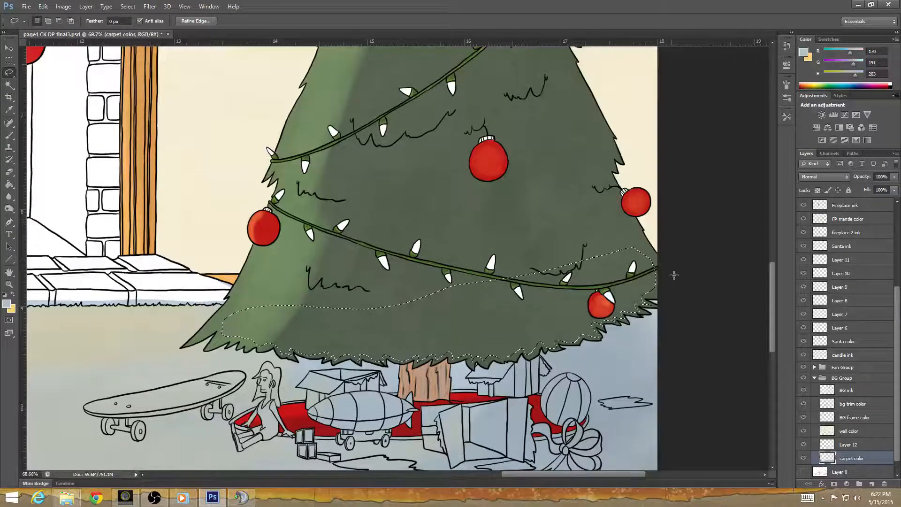
left_click(673, 275)
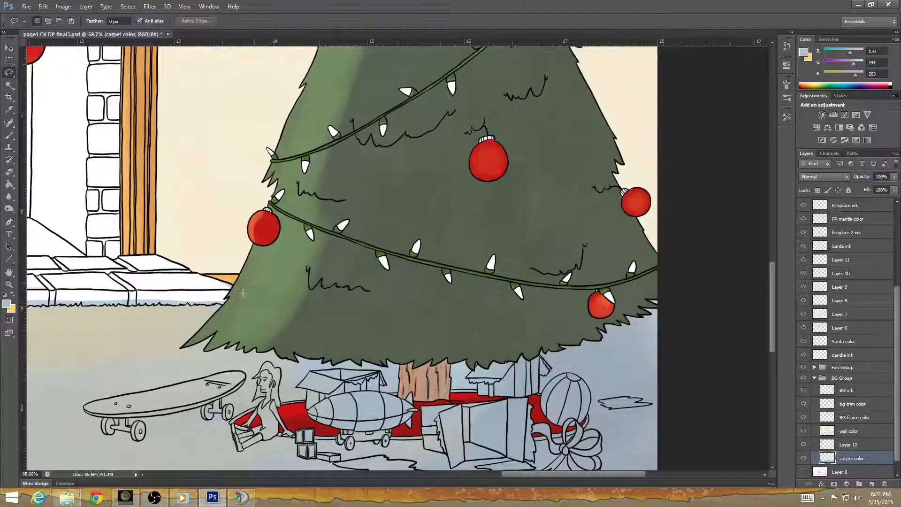
mouse_move(227, 328)
left_mouse_down()
mouse_move(251, 325)
mouse_move(254, 284)
left_mouse_up()
left_click(706, 307)
mouse_move(242, 286)
left_mouse_down()
mouse_move(193, 340)
mouse_move(220, 324)
mouse_move(236, 336)
left_mouse_up()
left_click_drag(298, 245, 273, 244)
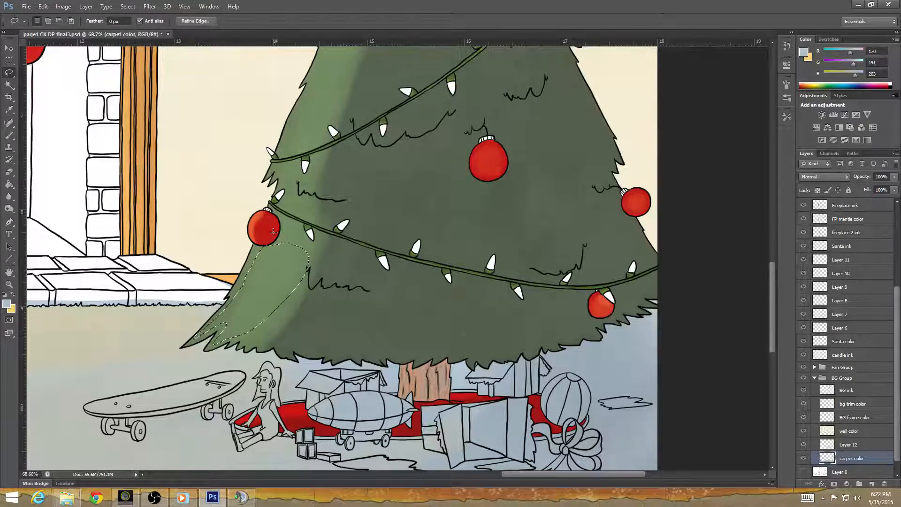
left_click(709, 280)
Erase leftover carpet color inside the tree's outline from the hearth corner down to its lowest branch tips, using the size 10 eraser.
key("e")
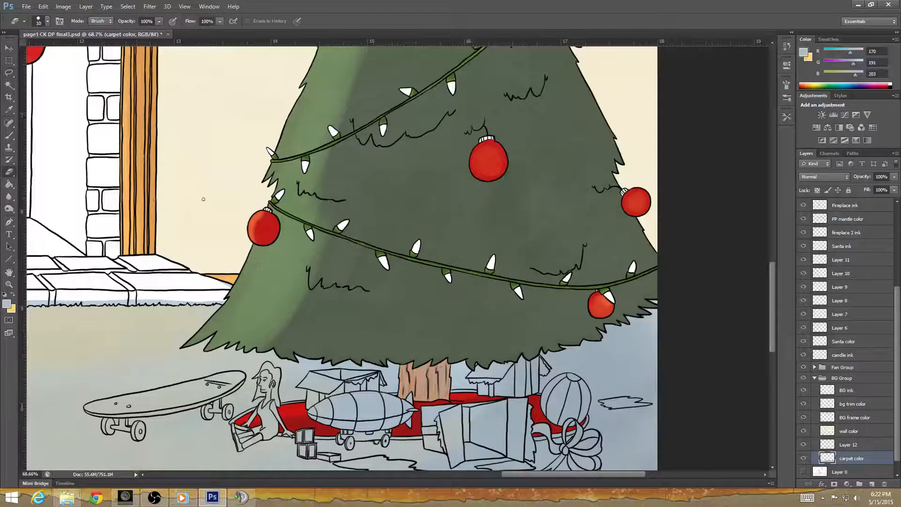
scroll(241, 303, "up", 3)
scroll(241, 303, "up", 1)
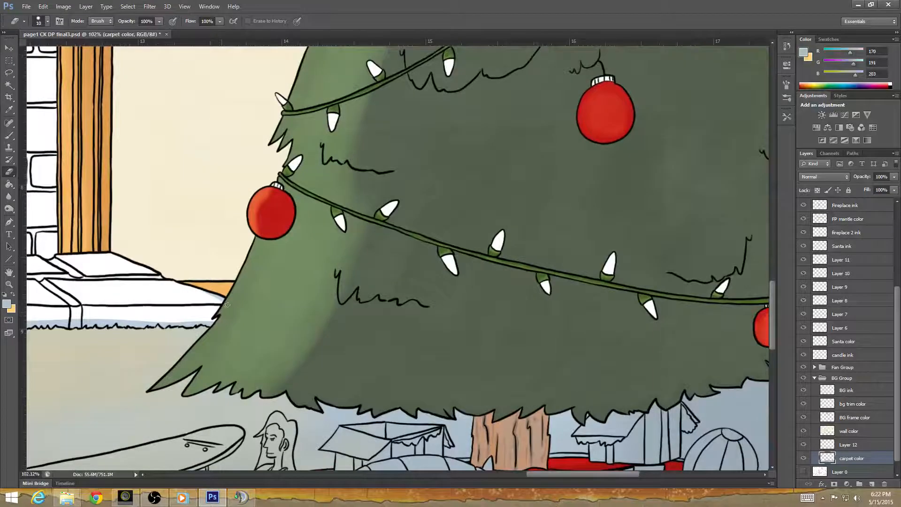
left_click_drag(226, 304, 212, 296)
left_click_drag(328, 377, 412, 267)
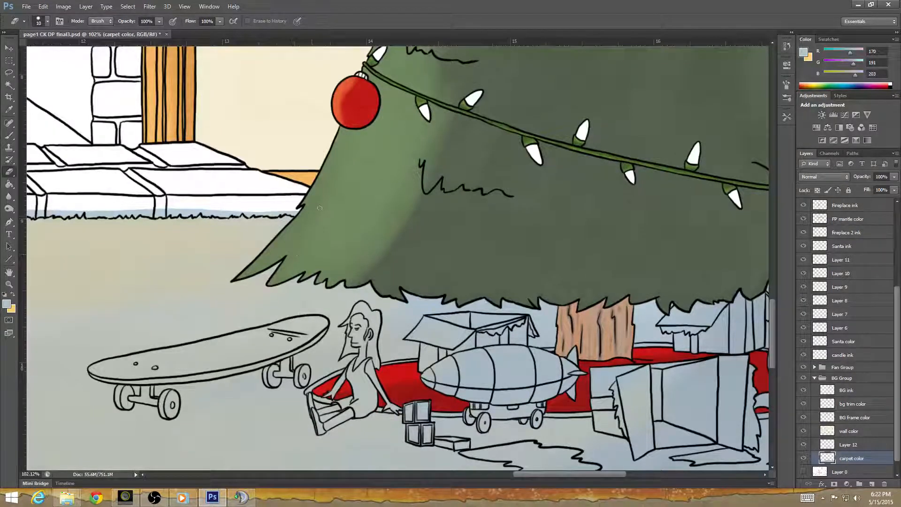
left_click_drag(321, 292, 250, 339)
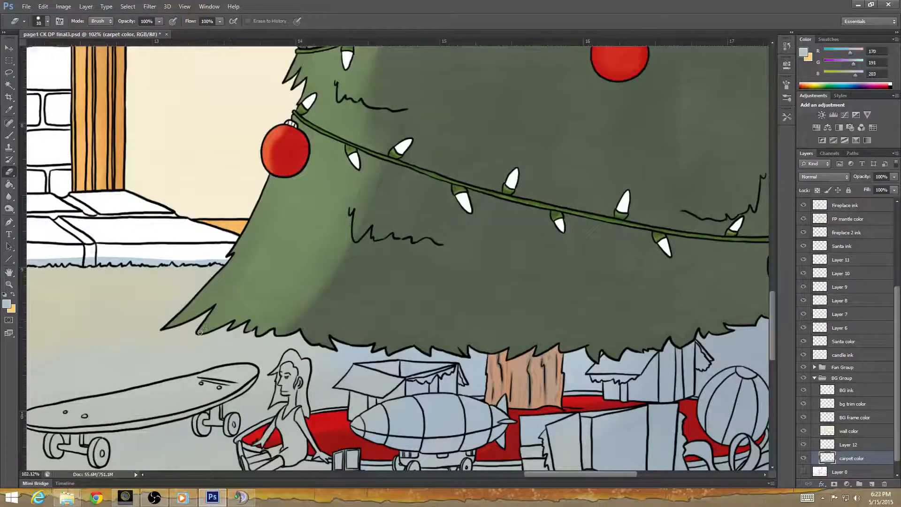
Erase the stray carpet color along the tree's jagged bottom edge, from above the doll across to the page border.
scroll(281, 314, "up", 1)
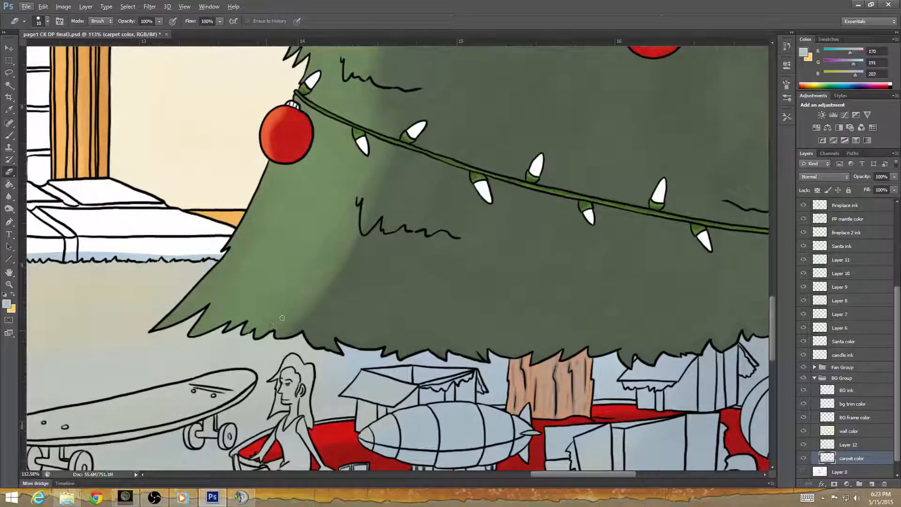
key("alt")
left_click_drag(366, 415, 354, 418)
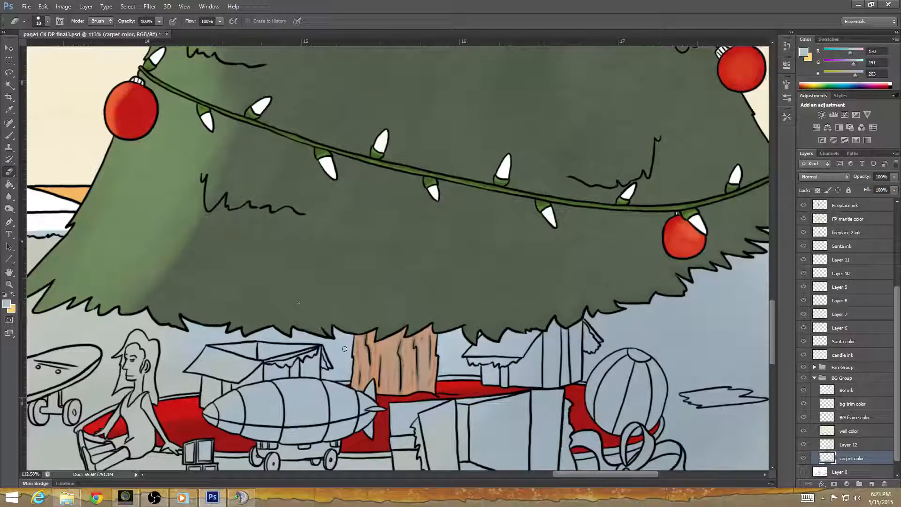
left_click_drag(361, 364, 268, 341)
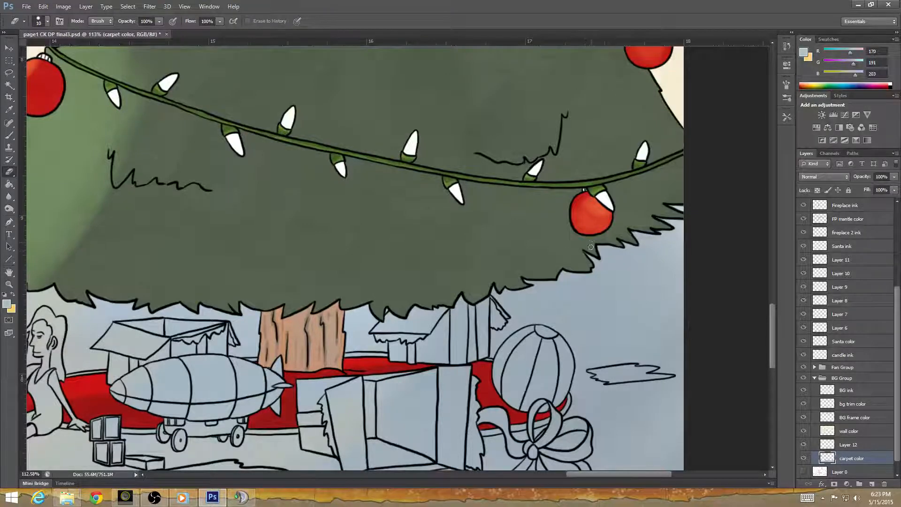
left_click_drag(603, 246, 377, 322)
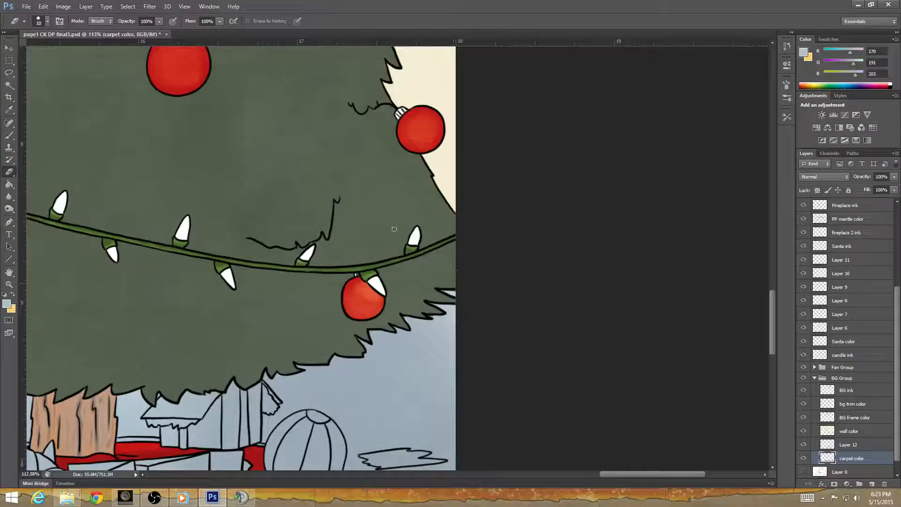
Erase the leftover blue strip above the carpet line on the hearth bricks nearest the side table.
left_click_drag(372, 382, 796, 291)
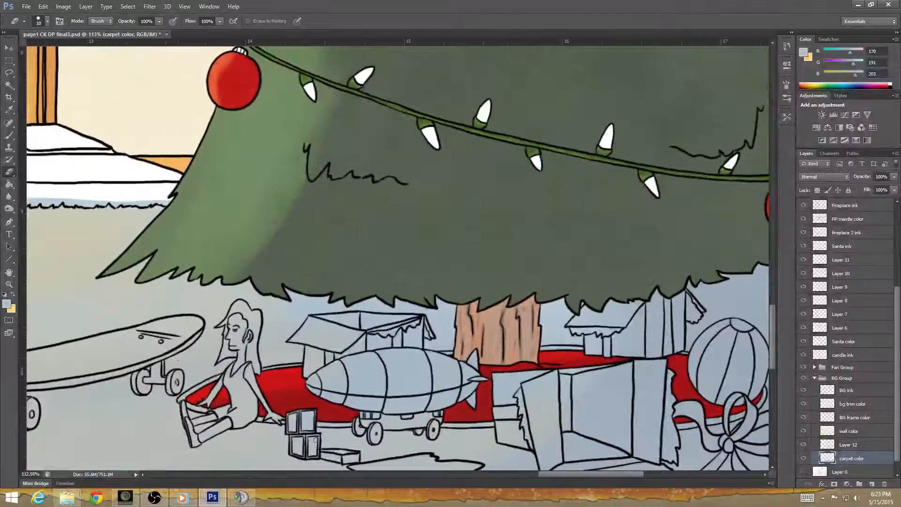
left_click_drag(225, 284, 731, 448)
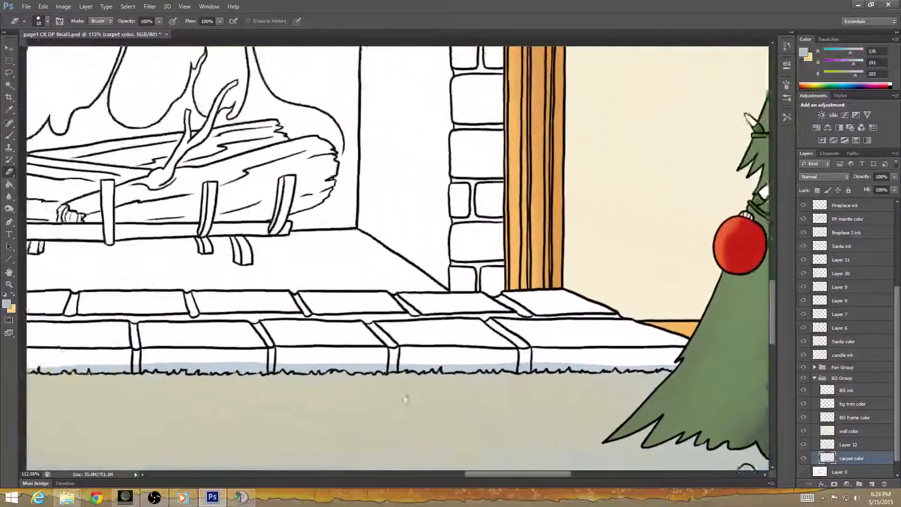
mouse_move(404, 395)
left_mouse_down()
mouse_move(632, 372)
mouse_move(828, 316)
left_mouse_up()
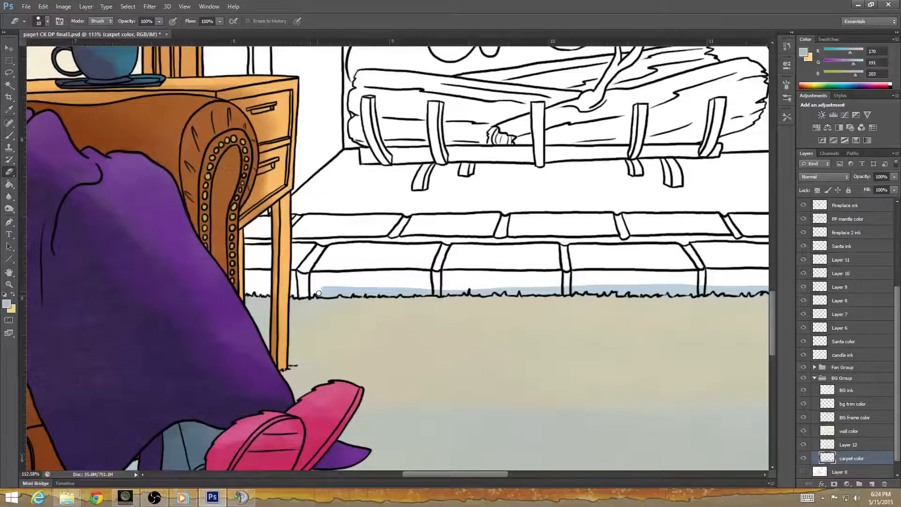
mouse_move(318, 293)
left_mouse_down()
mouse_move(327, 295)
mouse_move(411, 294)
left_mouse_up()
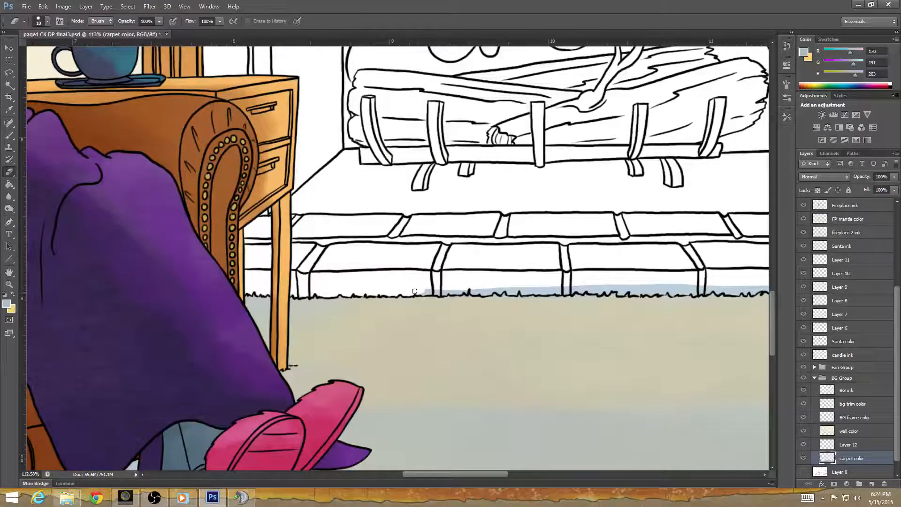
left_click_drag(427, 290, 449, 290)
left_click_drag(480, 290, 537, 288)
Erase the blue strip above the carpet line along the middle hearth bricks in front of the logs.
left_click_drag(604, 369, 541, 332)
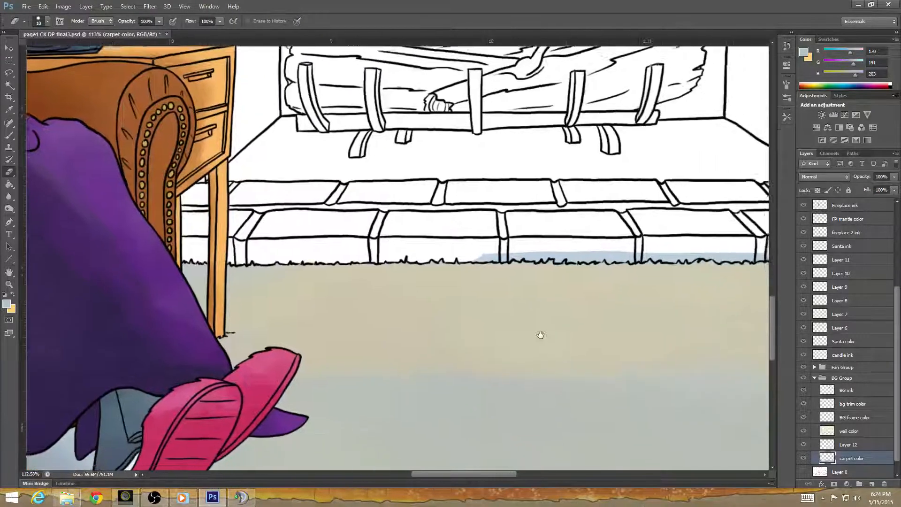
scroll(475, 274, "up", 5)
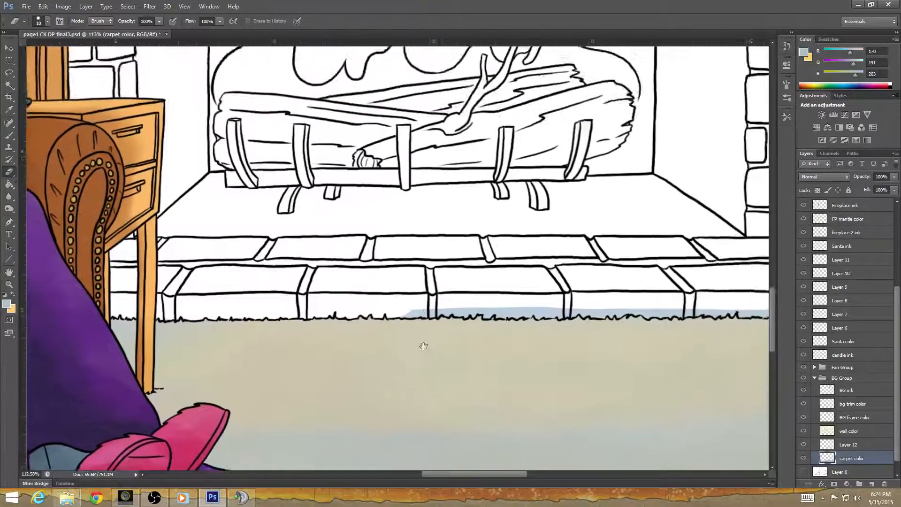
scroll(386, 317, "up", 1)
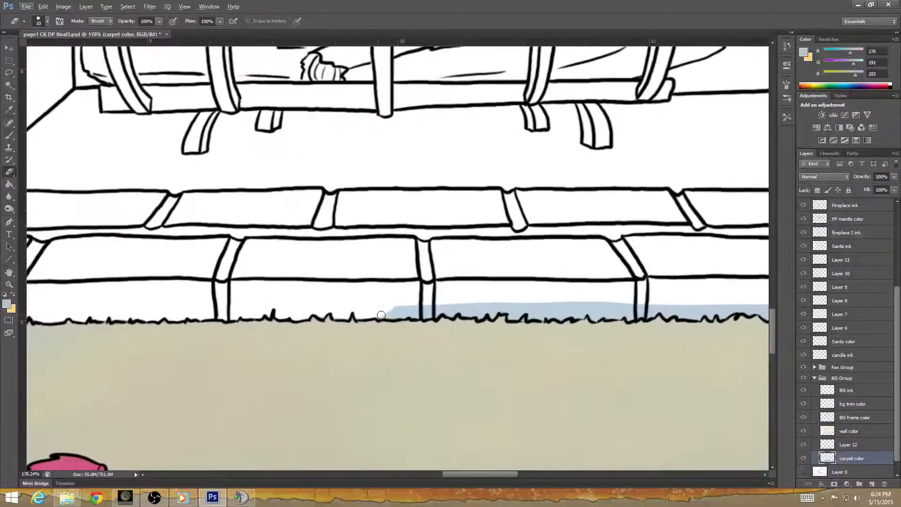
mouse_move(379, 315)
left_mouse_down()
mouse_move(393, 305)
mouse_move(415, 315)
mouse_move(467, 303)
mouse_move(466, 313)
mouse_move(480, 313)
mouse_move(490, 304)
mouse_move(492, 314)
mouse_move(506, 302)
mouse_move(516, 305)
mouse_move(511, 316)
mouse_move(541, 303)
mouse_move(528, 308)
mouse_move(539, 315)
mouse_move(565, 304)
left_mouse_up()
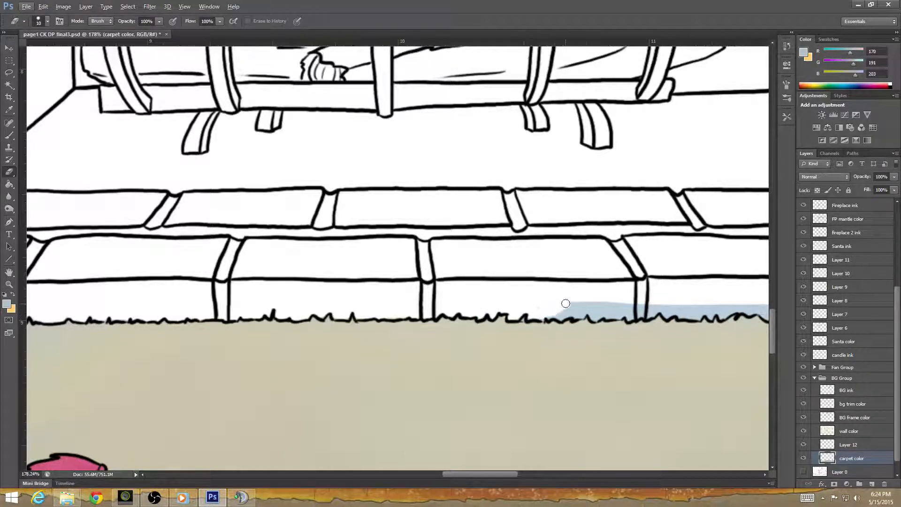
mouse_move(553, 353)
left_mouse_down()
mouse_move(390, 368)
mouse_move(288, 364)
left_mouse_up()
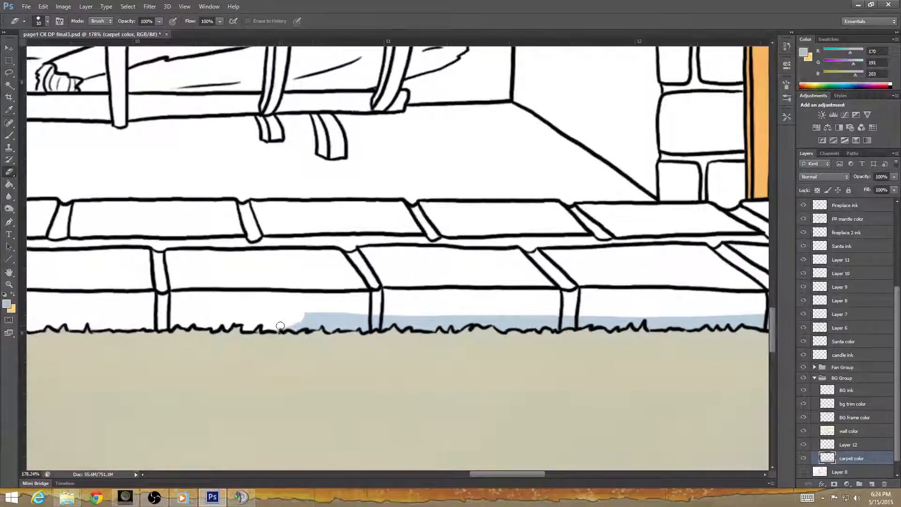
mouse_move(280, 326)
left_mouse_down()
mouse_move(322, 322)
mouse_move(306, 315)
mouse_move(342, 313)
mouse_move(325, 325)
mouse_move(357, 325)
mouse_move(365, 318)
mouse_move(354, 312)
mouse_move(374, 322)
mouse_move(365, 328)
mouse_move(394, 321)
mouse_move(383, 315)
mouse_move(430, 325)
mouse_move(431, 316)
mouse_move(431, 329)
mouse_move(469, 317)
mouse_move(504, 326)
mouse_move(532, 318)
mouse_move(504, 325)
left_mouse_up()
Erase the remaining blue strip along the end hearth bricks up to the Christmas tree, and make Layer 12 active again.
left_click_drag(558, 367, 319, 342)
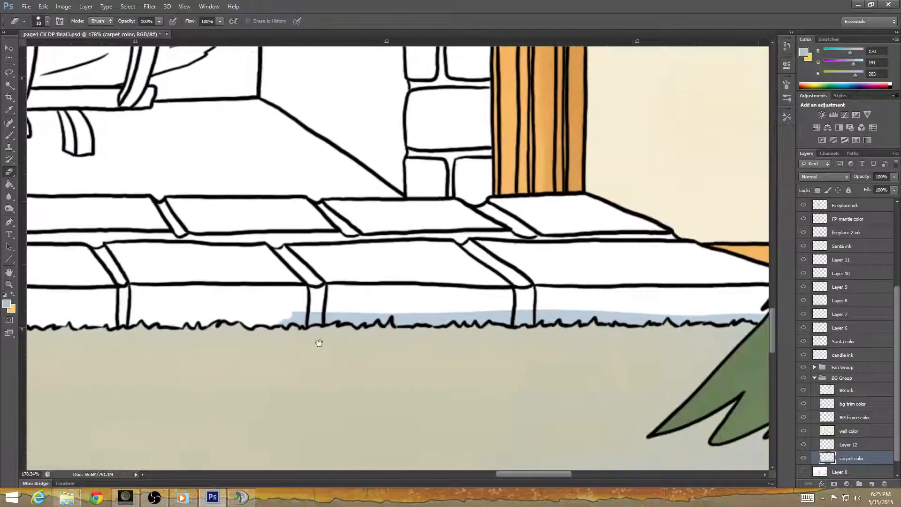
mouse_move(284, 319)
left_mouse_down()
mouse_move(404, 322)
mouse_move(430, 318)
mouse_move(407, 312)
mouse_move(457, 312)
mouse_move(459, 321)
mouse_move(480, 313)
mouse_move(480, 322)
mouse_move(521, 310)
mouse_move(539, 313)
mouse_move(514, 324)
mouse_move(602, 319)
left_mouse_up()
left_click_drag(606, 354, 439, 367)
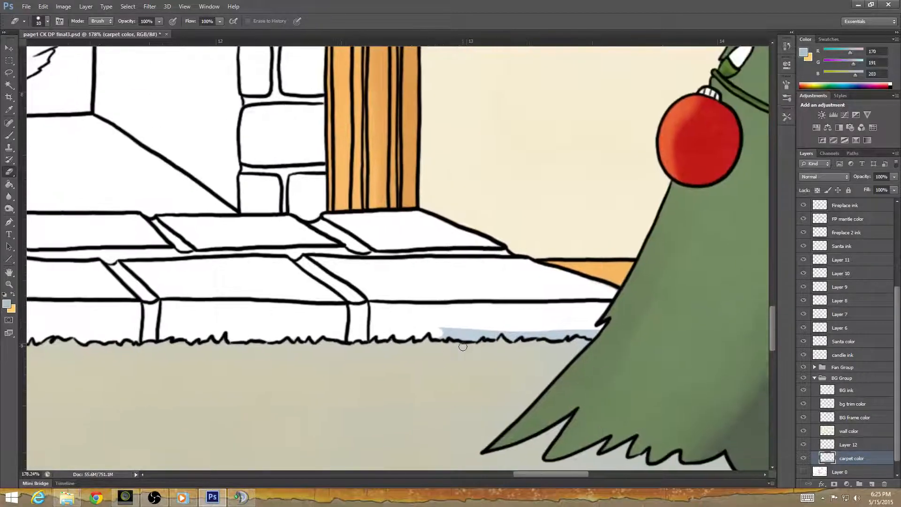
left_click(868, 448)
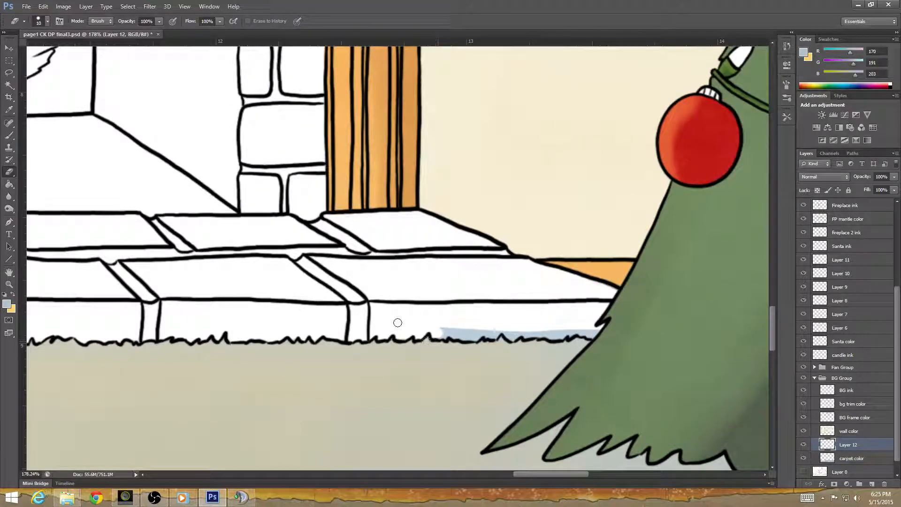
left_click(862, 459)
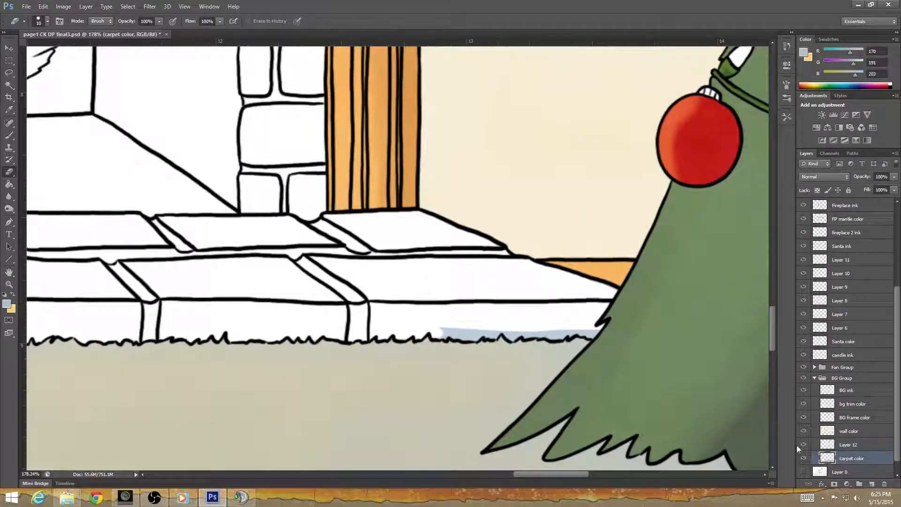
mouse_move(458, 333)
left_mouse_down()
mouse_move(475, 336)
mouse_move(595, 333)
left_mouse_up()
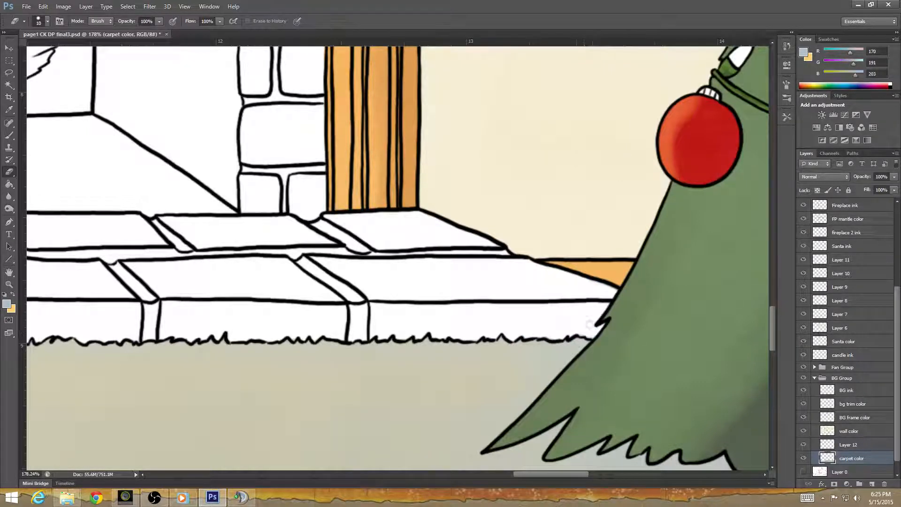
left_click(848, 445)
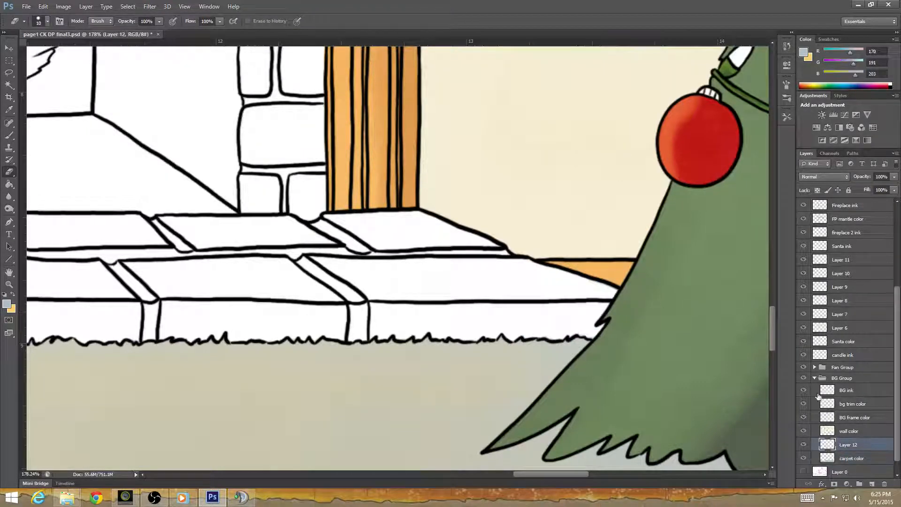
Erase the leftover glow along the hearth's bottom edge beside the Christmas tree, and make the carpet color layer active.
mouse_move(543, 333)
left_mouse_down()
mouse_move(600, 326)
mouse_move(601, 337)
left_mouse_up()
left_click(859, 456)
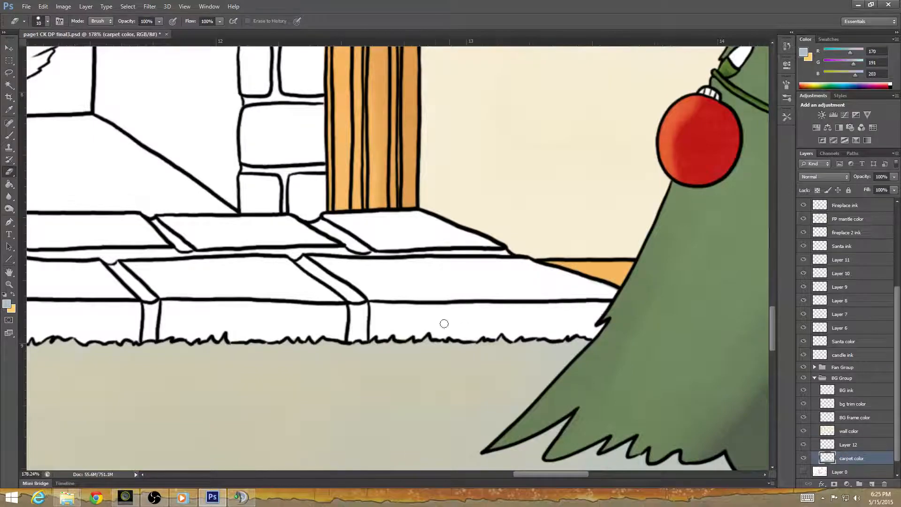
scroll(444, 323, "down", 7)
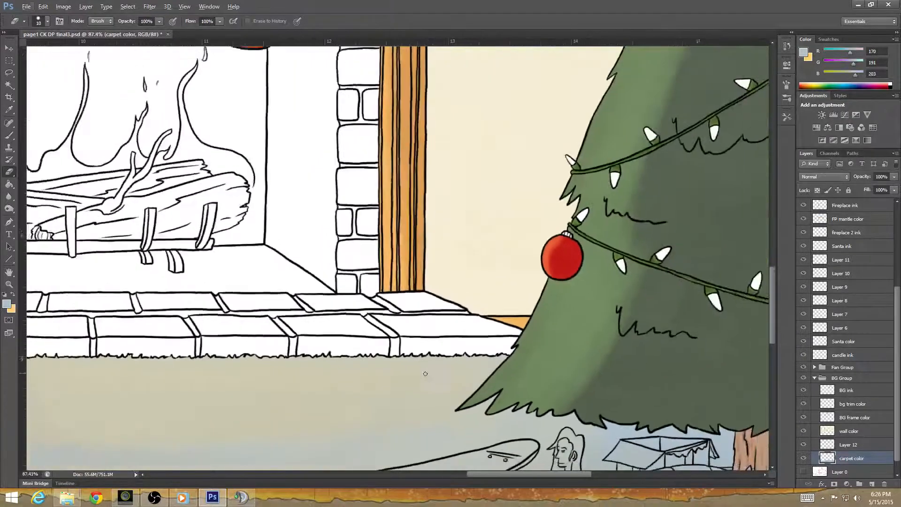
scroll(425, 374, "down", 6)
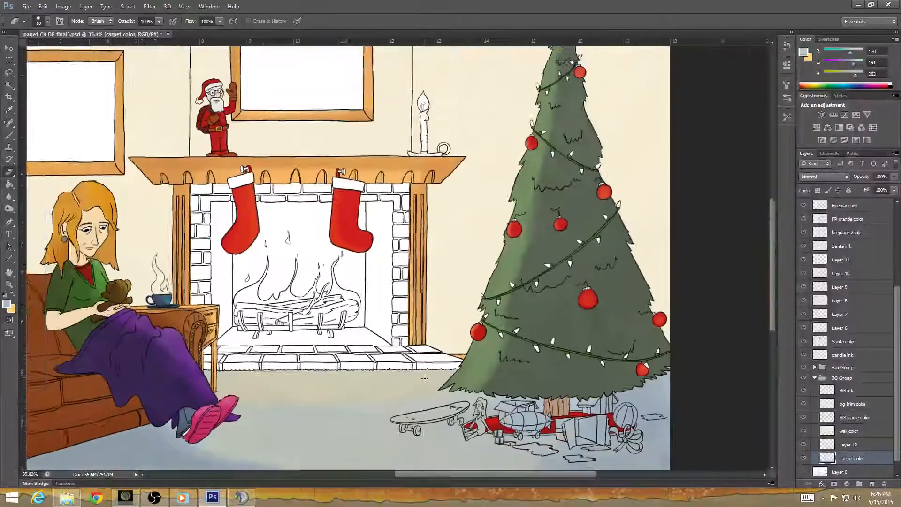
scroll(424, 378, "down", 3)
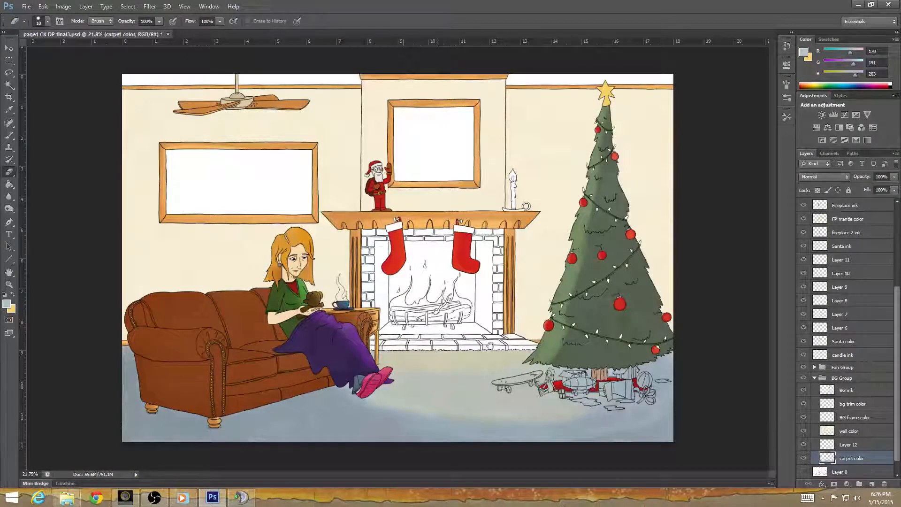
Lasso the sofa along its lower edge and up across the blanket to clear the carpet color beneath it, and deselect.
scroll(474, 370, "up", 2)
scroll(384, 398, "up", 3)
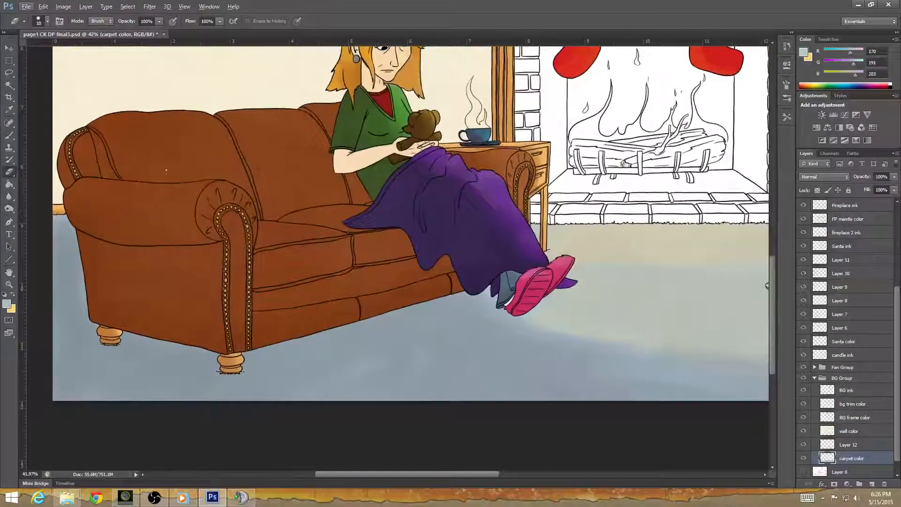
left_click(11, 73)
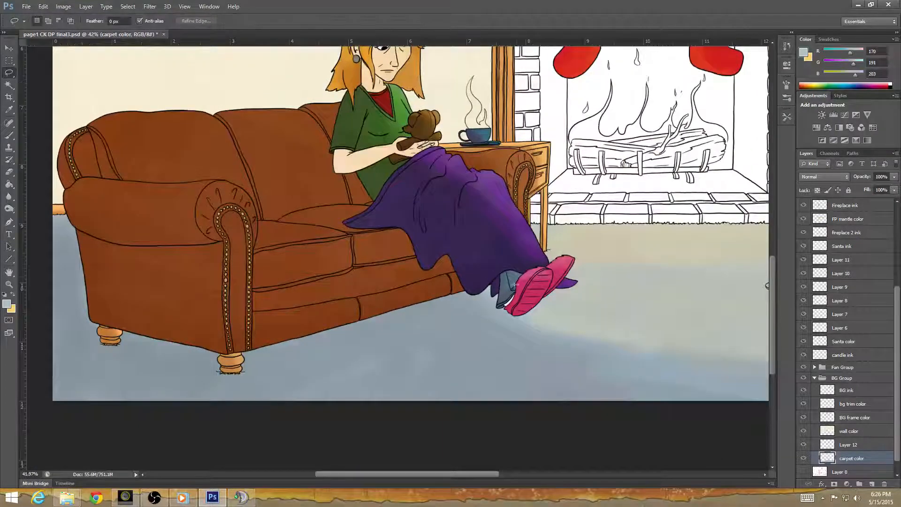
left_click_drag(484, 283, 349, 320)
mouse_move(299, 335)
left_mouse_down()
mouse_move(223, 350)
mouse_move(93, 319)
left_mouse_up()
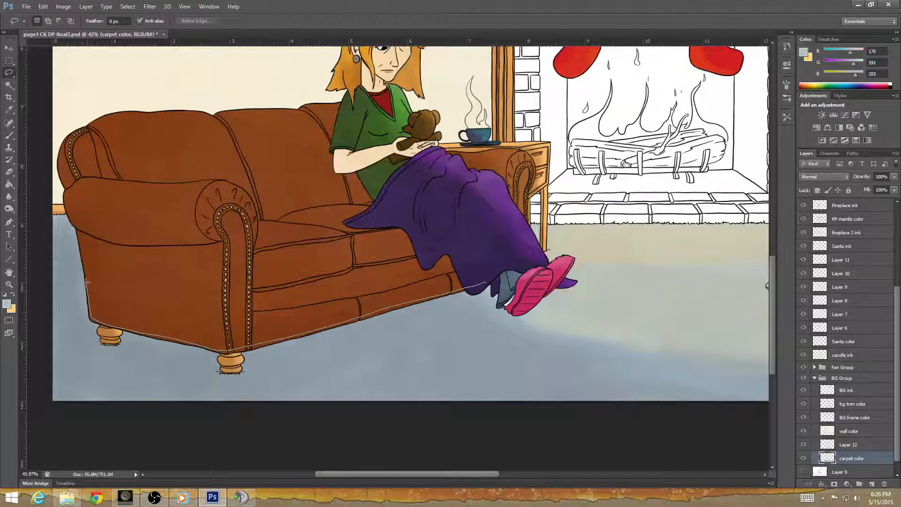
left_click_drag(86, 281, 82, 252)
mouse_move(70, 218)
left_mouse_down()
mouse_move(69, 193)
mouse_move(150, 193)
mouse_move(267, 210)
mouse_move(416, 203)
mouse_move(507, 252)
mouse_move(490, 276)
left_mouse_up()
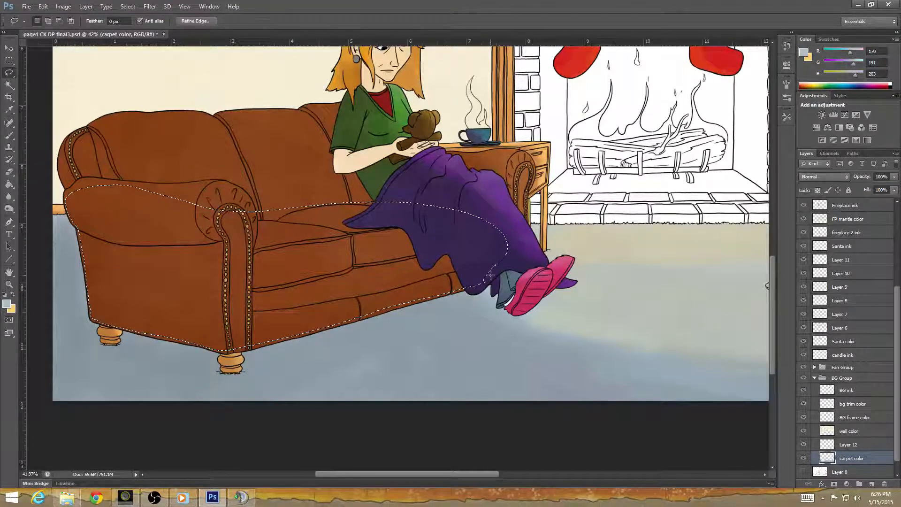
key("ctrl+d")
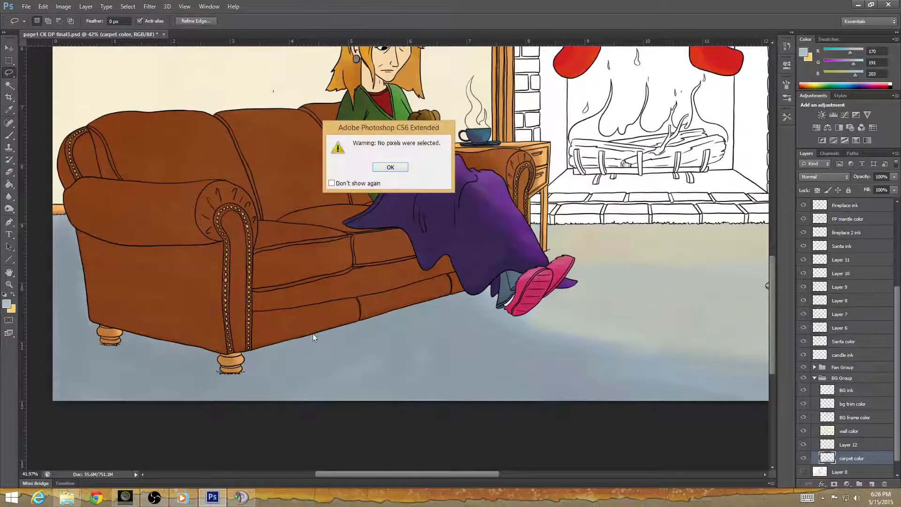
left_click(400, 170)
Erase the stray carpet color inside the sofa's outer edge, from the rolled arm down the side to the front foot.
scroll(259, 307, "up", 2)
scroll(181, 323, "up", 3)
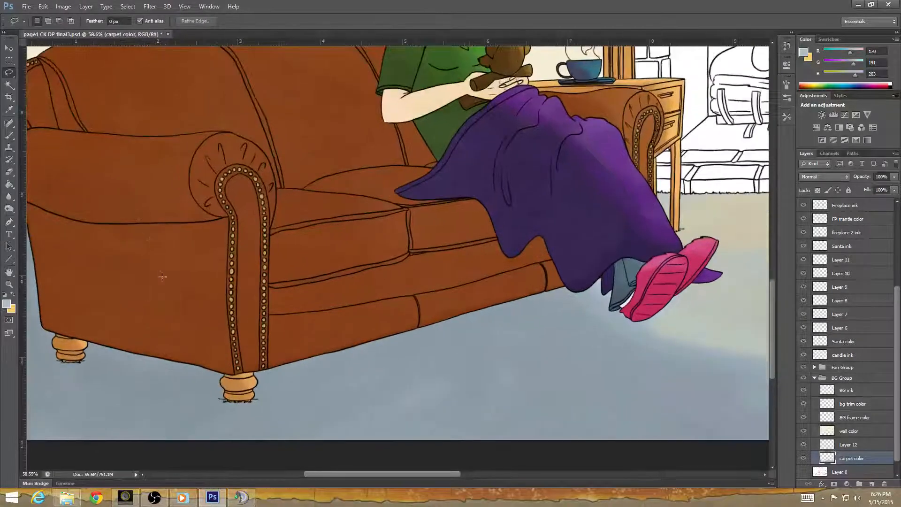
scroll(266, 190, "up", 4)
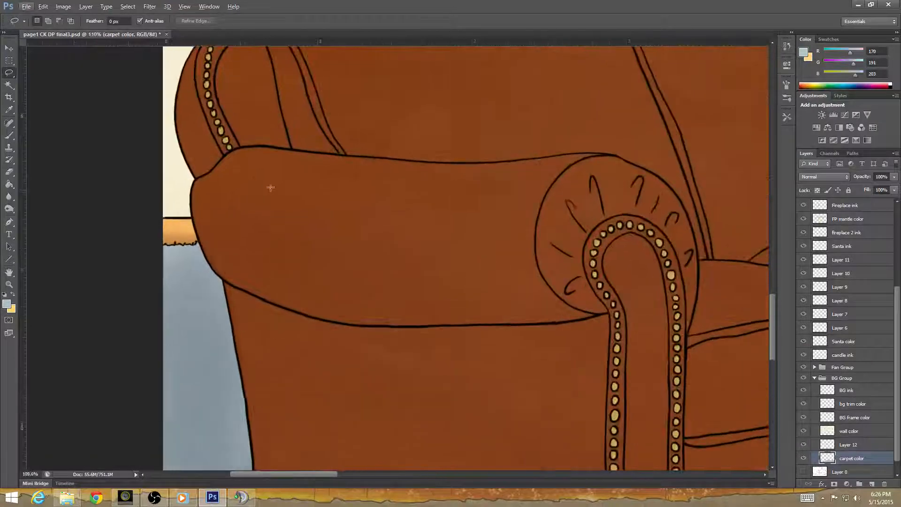
key("e")
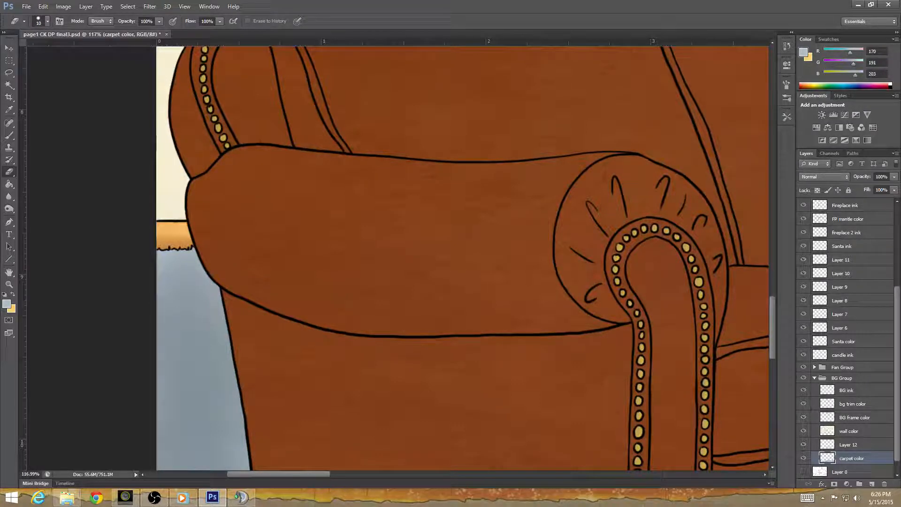
key("alt+Tab")
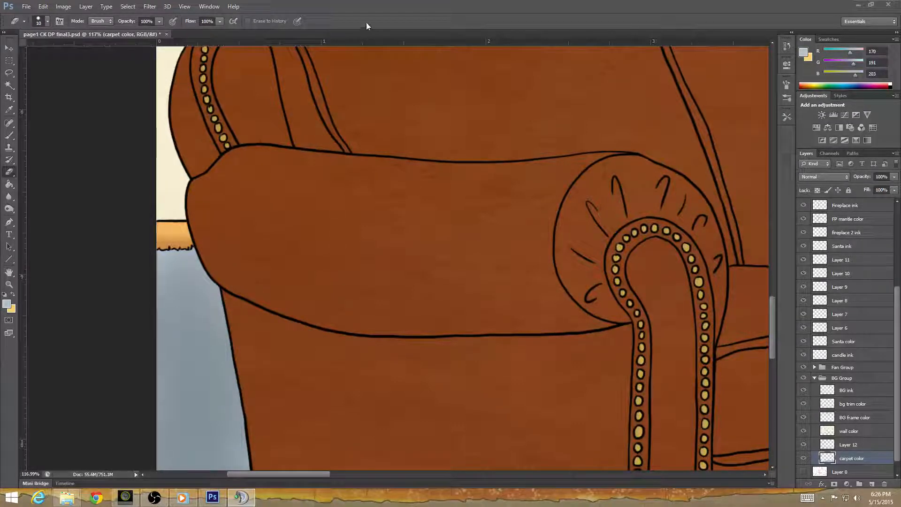
left_click(366, 23)
left_click_drag(297, 365, 272, 266)
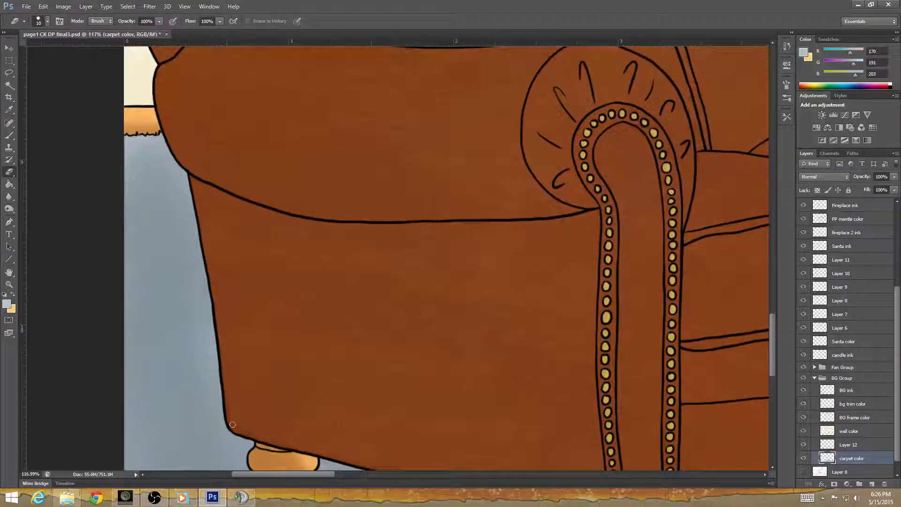
mouse_move(271, 406)
left_mouse_down()
mouse_move(177, 261)
mouse_move(92, 246)
left_mouse_up()
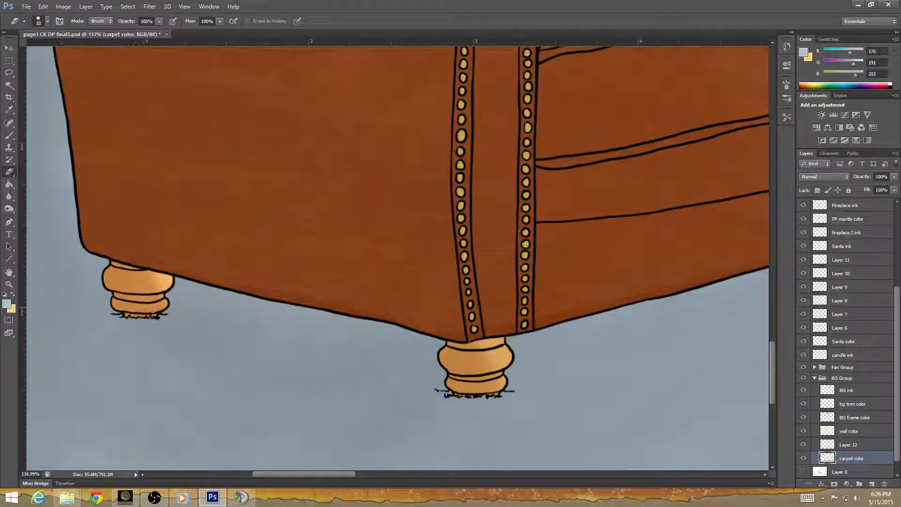
scroll(181, 354, "right", 3)
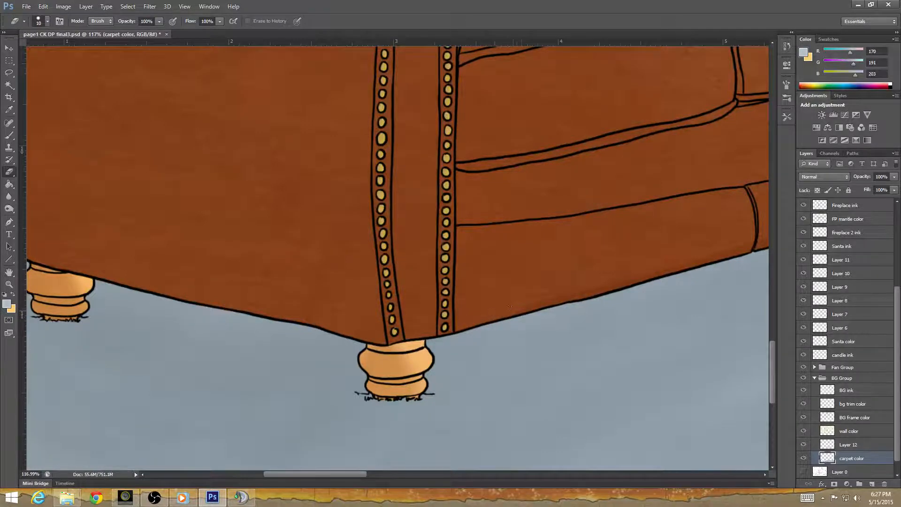
Erase the stray carpet color along the sofa's lower front edge, from the front foot across to the purple blanket.
left_click_drag(597, 338, 339, 397)
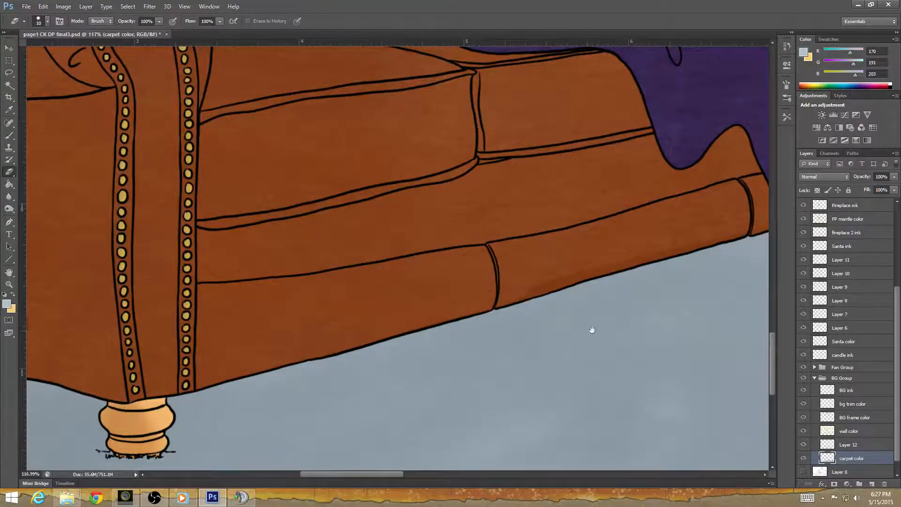
left_click_drag(595, 332, 327, 389)
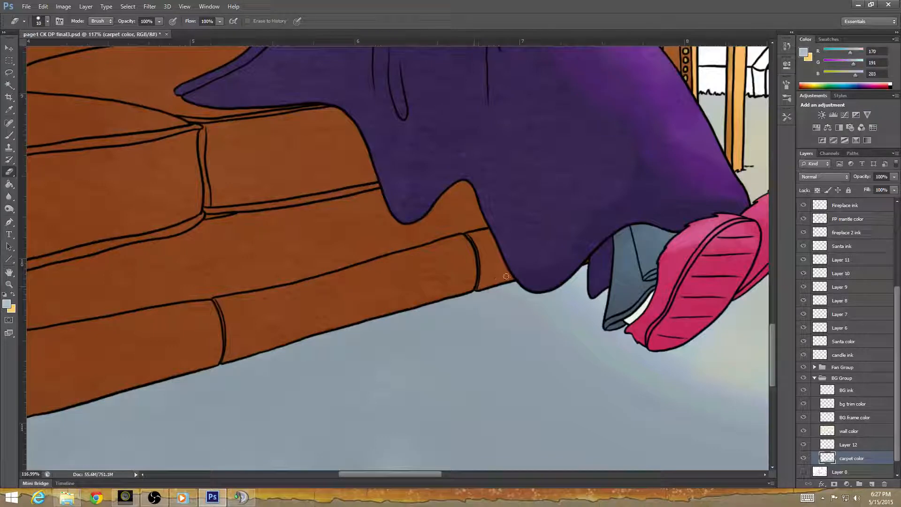
left_click_drag(600, 334, 300, 389)
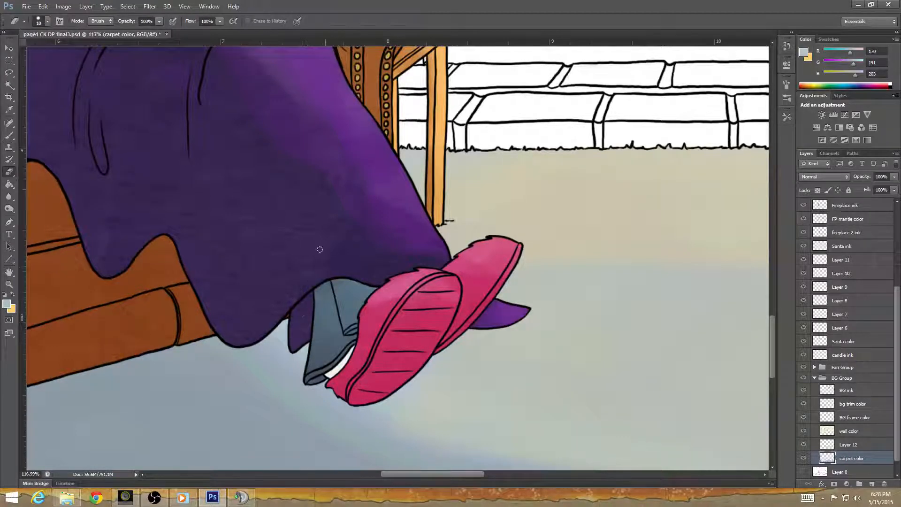
Lasso the area inside the purple blanket's edge beside the sofa arm to clear the carpet color beneath it, and deselect.
left_click_drag(396, 284, 376, 285)
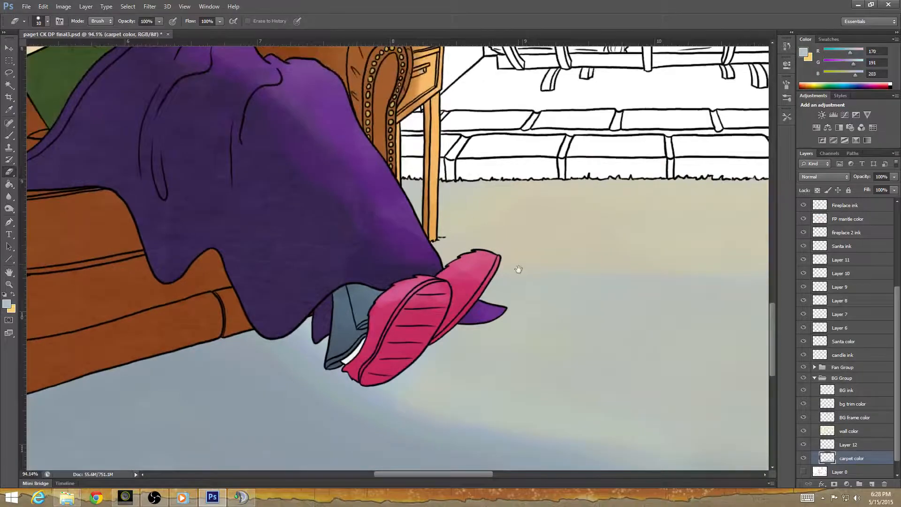
left_click_drag(516, 268, 381, 321)
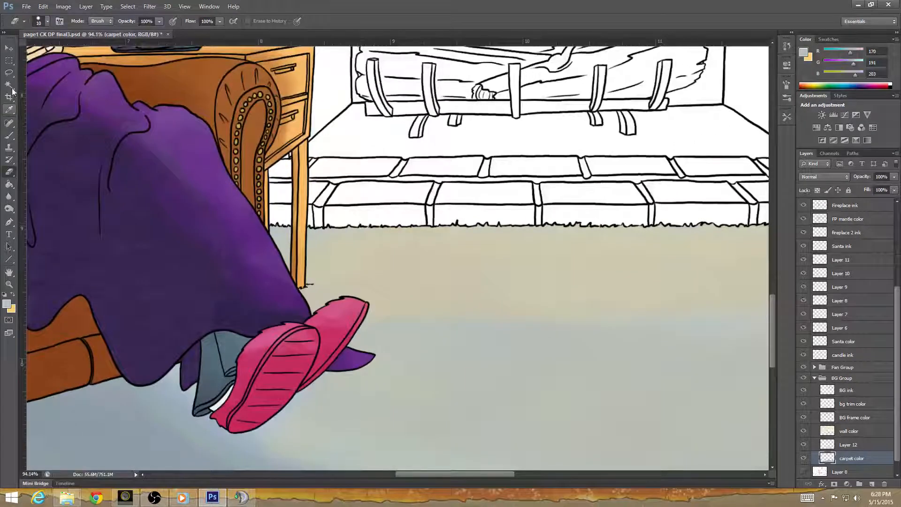
left_click(9, 72)
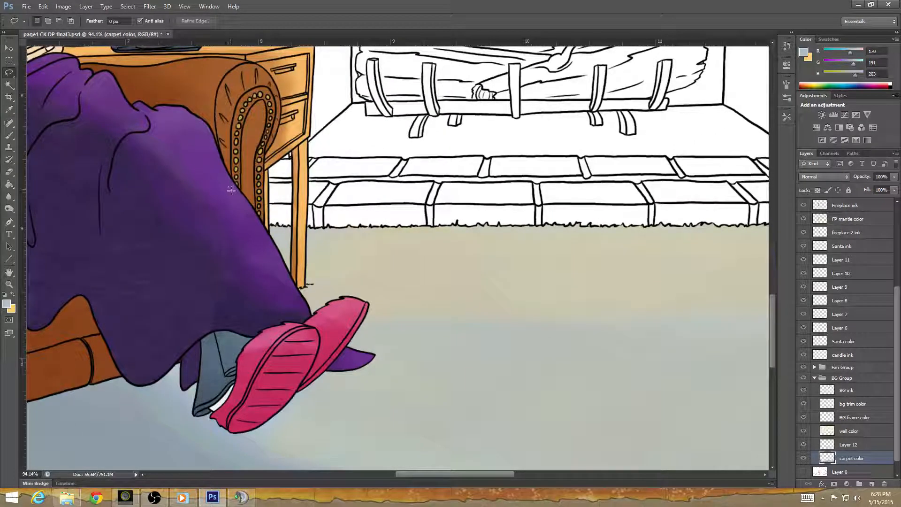
mouse_move(229, 187)
left_mouse_down()
mouse_move(309, 323)
mouse_move(337, 314)
mouse_move(344, 349)
mouse_move(369, 357)
mouse_move(319, 369)
mouse_move(246, 430)
mouse_move(227, 427)
mouse_move(209, 405)
mouse_move(198, 414)
mouse_move(203, 383)
mouse_move(186, 387)
mouse_move(184, 373)
mouse_move(198, 305)
mouse_move(193, 221)
mouse_move(206, 178)
mouse_move(229, 186)
left_mouse_up()
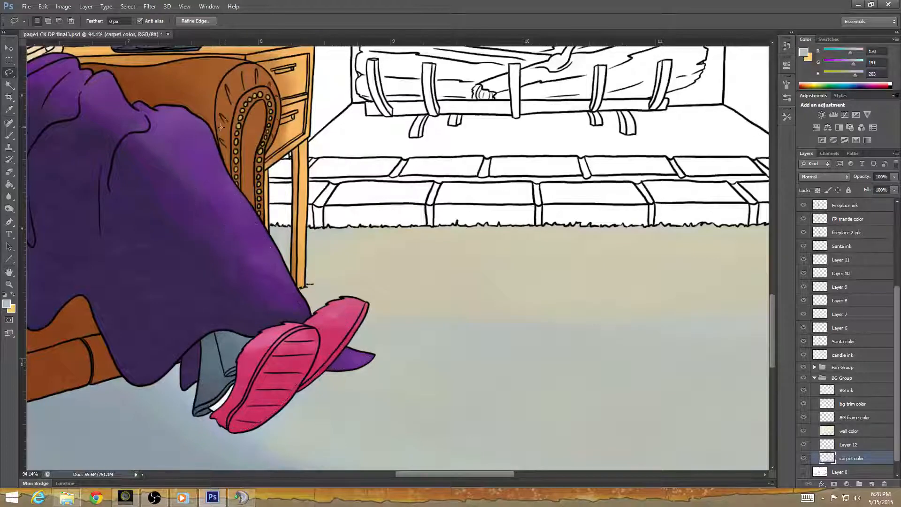
key("ctrl+d")
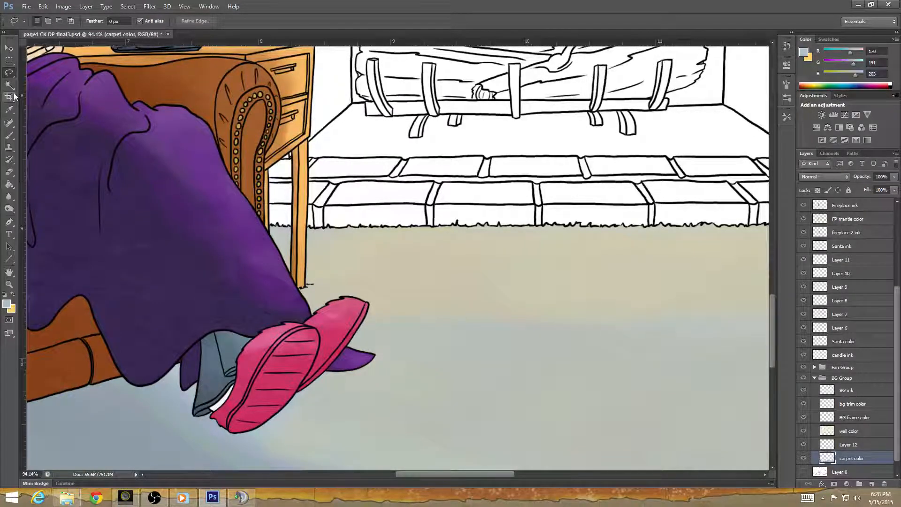
Erase the remaining carpet color inside the outlines of the blanket's lower edge, the trouser leg and the pink slippers.
left_click(8, 172)
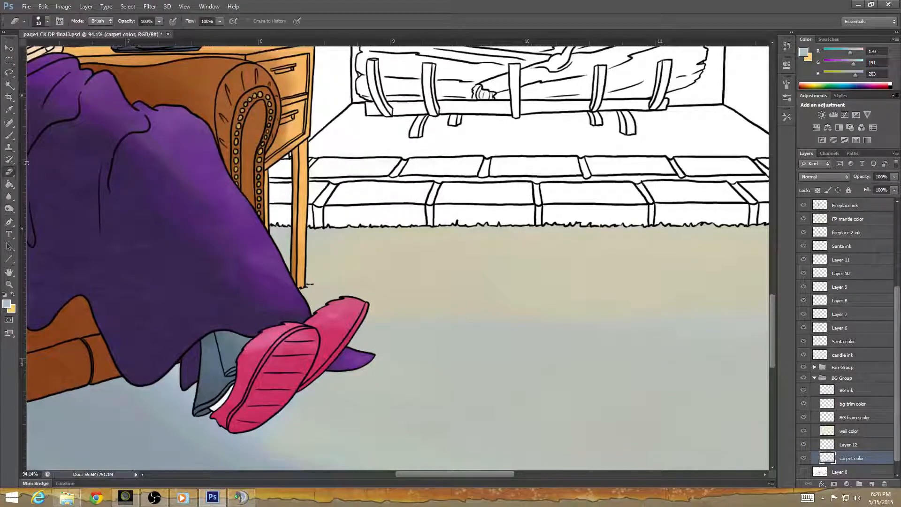
scroll(314, 357, "up", 3)
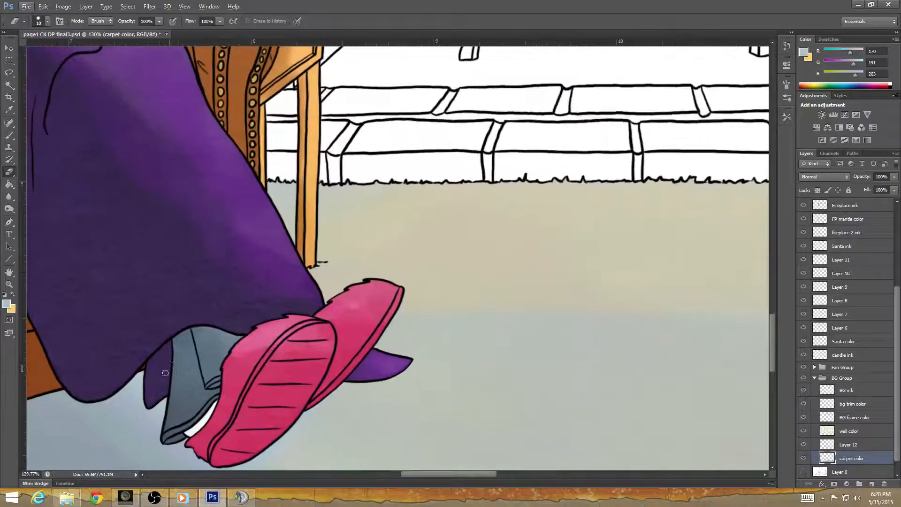
scroll(330, 380, "down", 4)
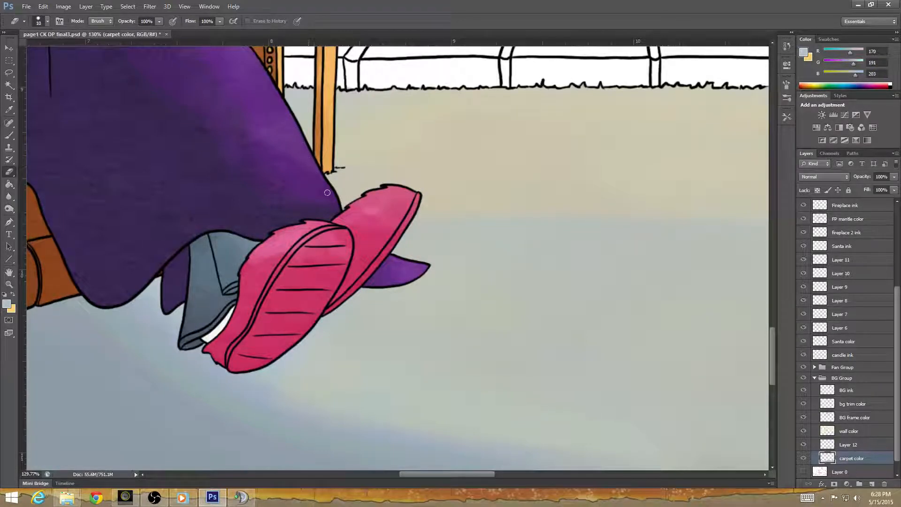
left_click_drag(300, 186, 333, 327)
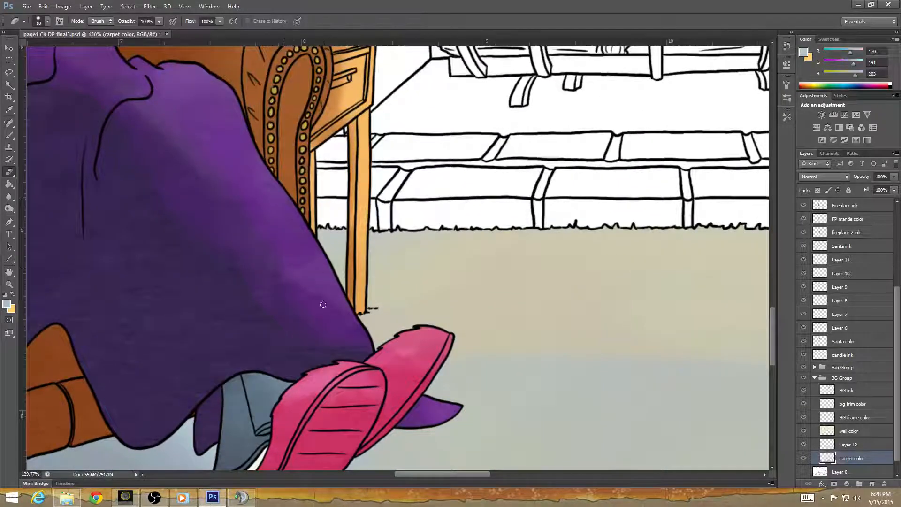
left_click_drag(336, 381, 333, 237)
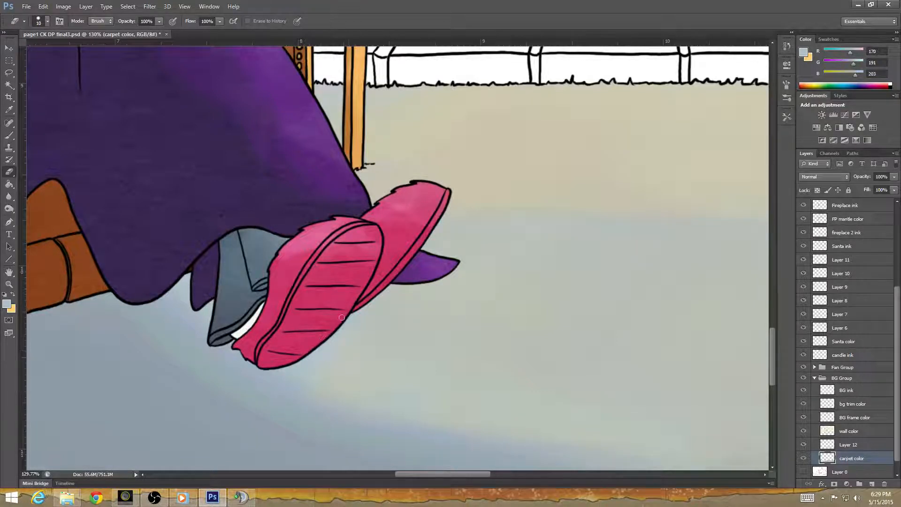
Examine the carpet around the sofa, slippers, hearth and tree, and review the whole illustration for leftover stray color.
scroll(424, 271, "down", 10)
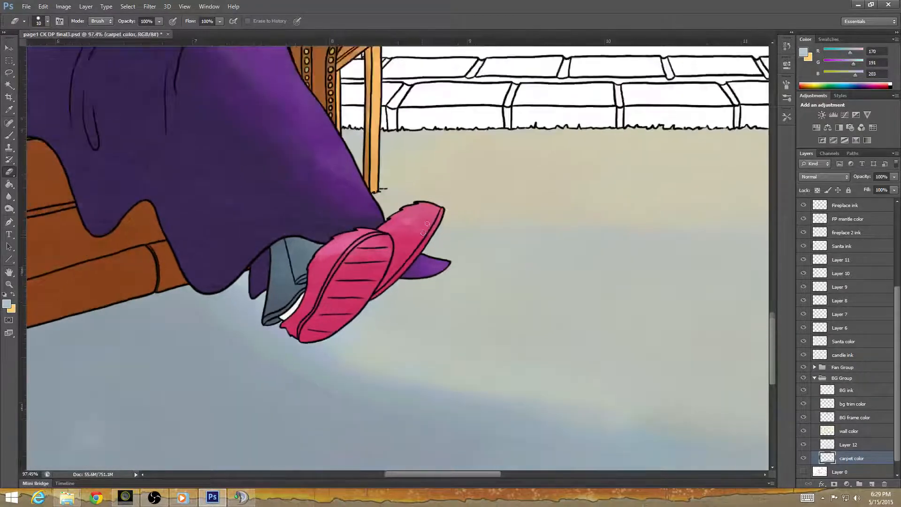
scroll(393, 287, "down", 3)
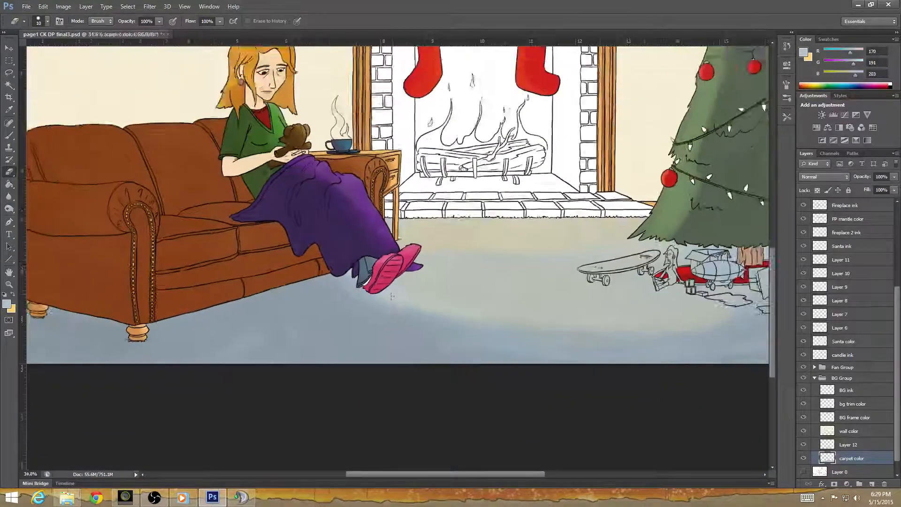
scroll(459, 312, "up", 5)
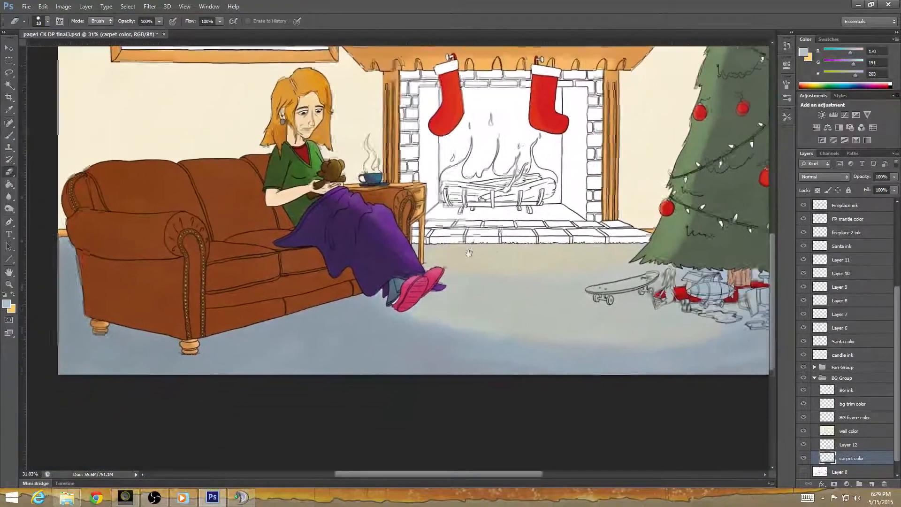
scroll(292, 337, "down", 6)
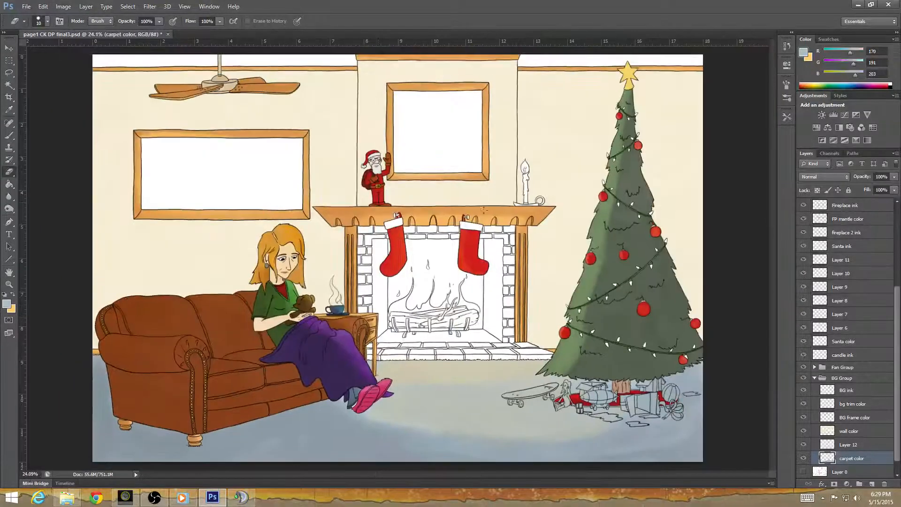
scroll(425, 346, "up", 2)
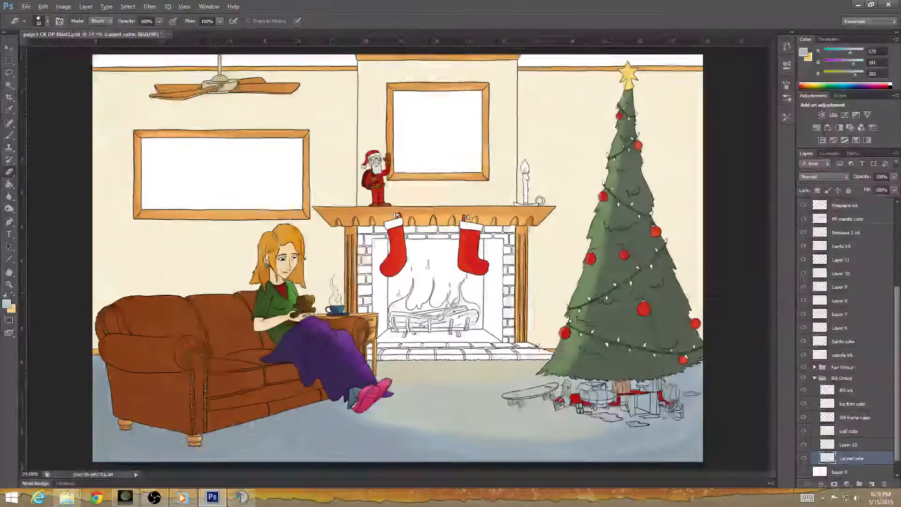
left_click_drag(467, 369, 467, 284)
left_click_drag(522, 132, 411, 369)
scroll(409, 368, "down", 3)
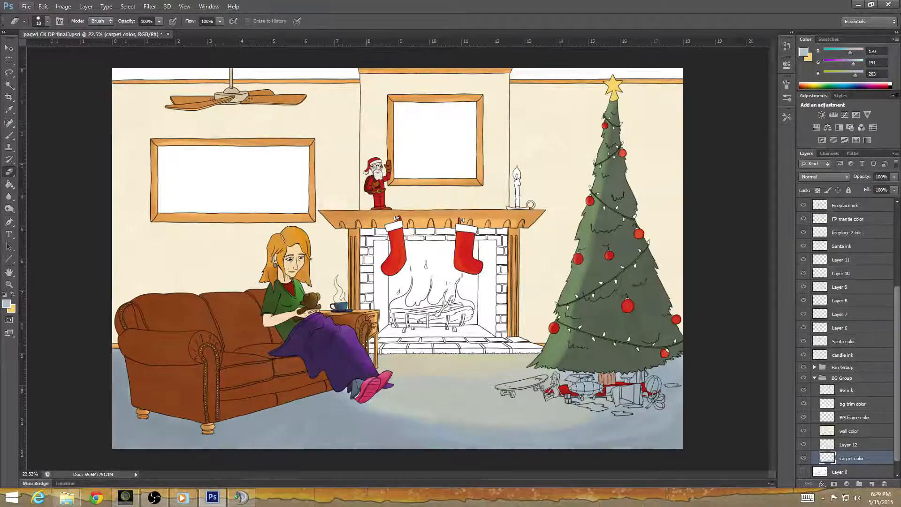
scroll(398, 258, "up", 1)
scroll(396, 259, "down", 3)
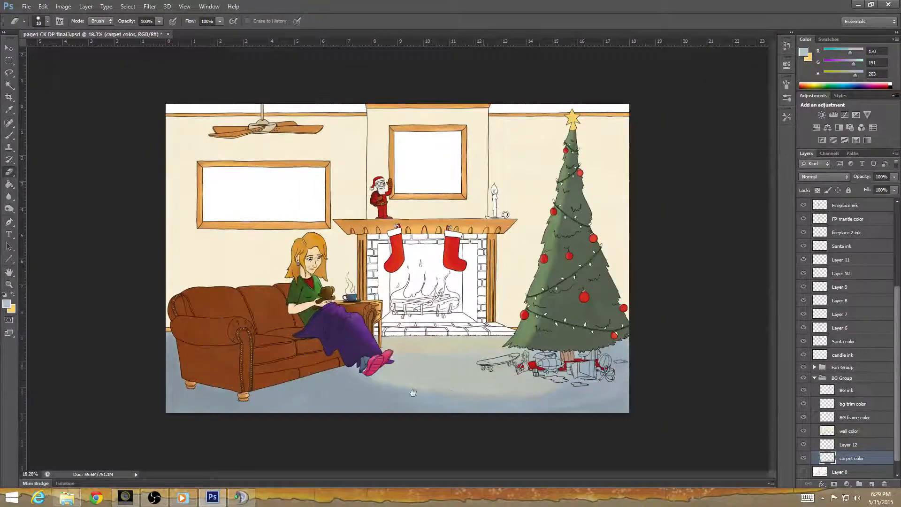
scroll(410, 382, "up", 3)
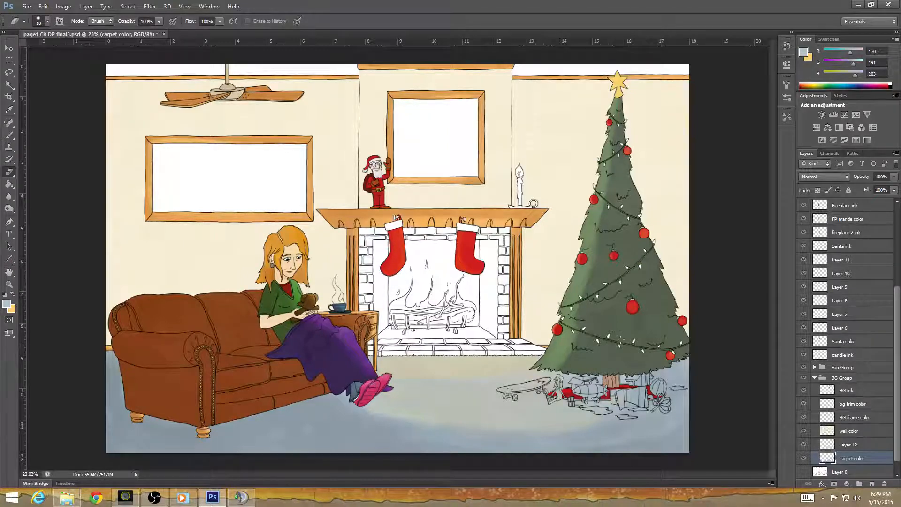
scroll(619, 337, "up", 8)
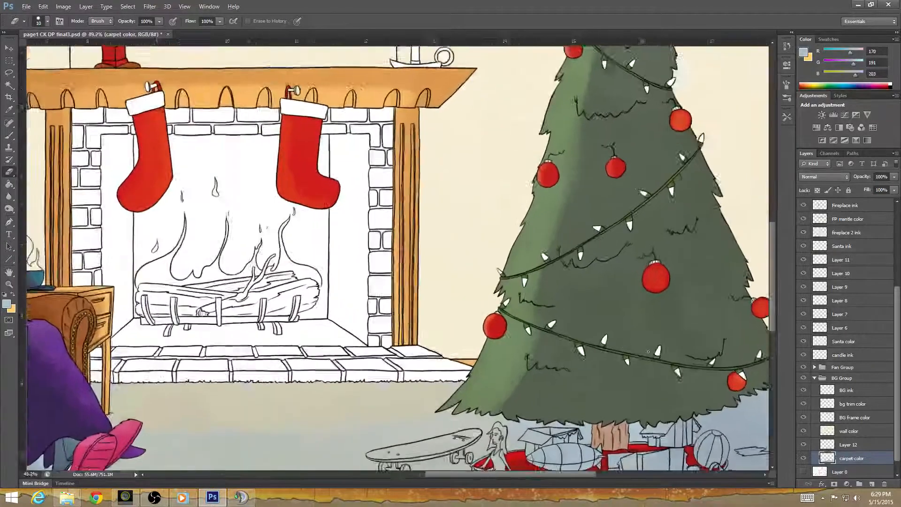
scroll(648, 351, "up", 2)
scroll(671, 357, "down", 5)
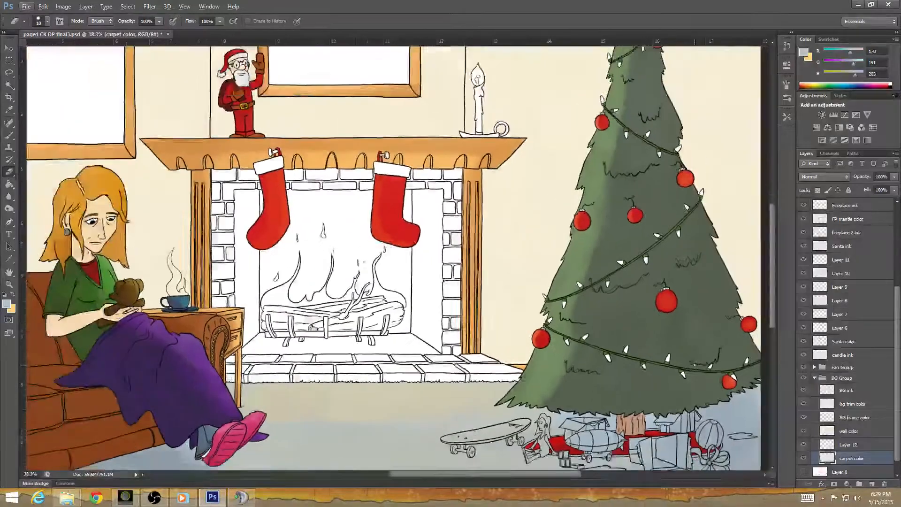
scroll(693, 364, "down", 4)
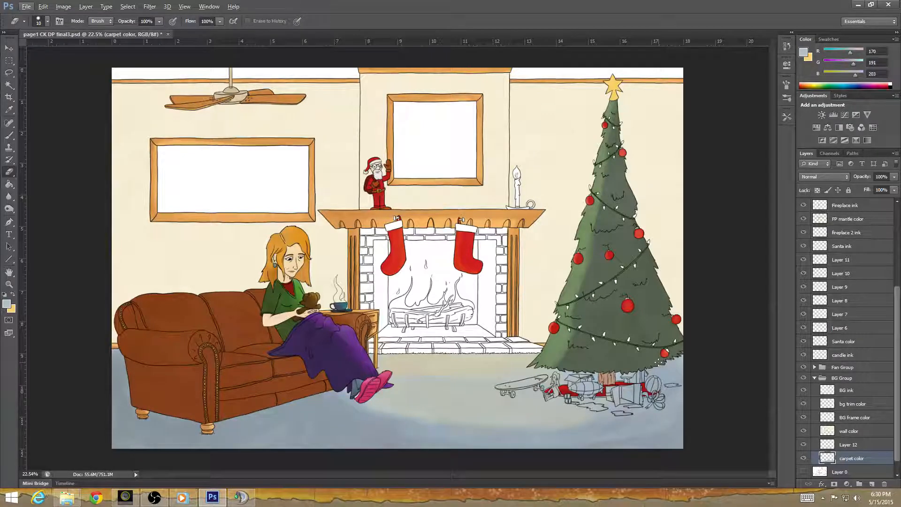
Save the layered illustration as page1 CK DP final3 in Photoshop format in the Page 1 folder, replacing the existing file.
left_click(28, 7)
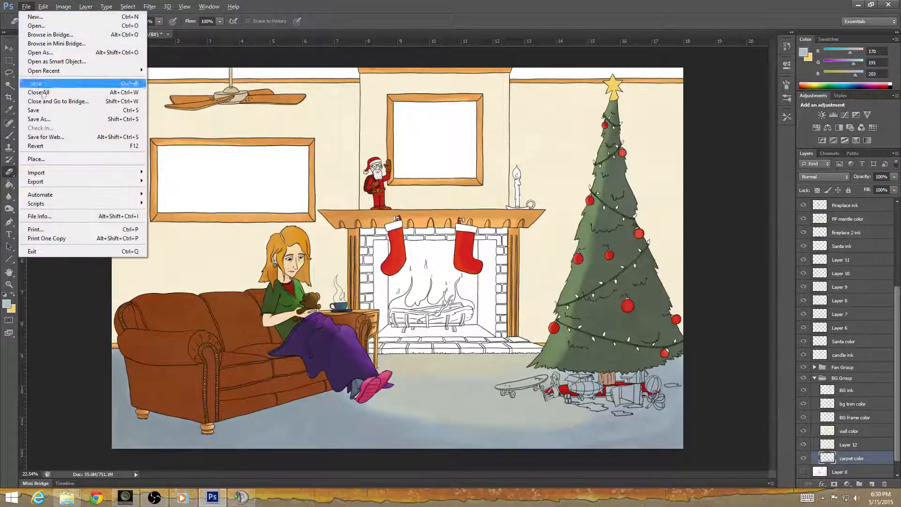
left_click(46, 120)
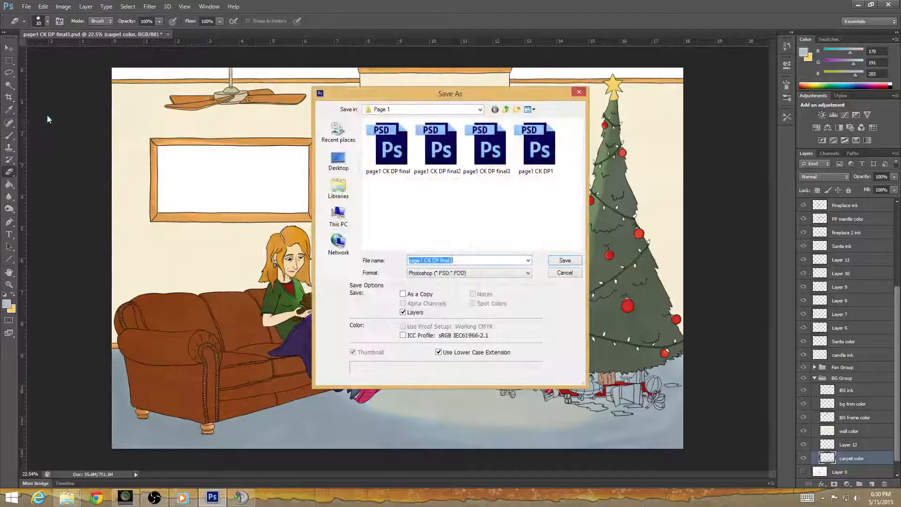
left_click(564, 260)
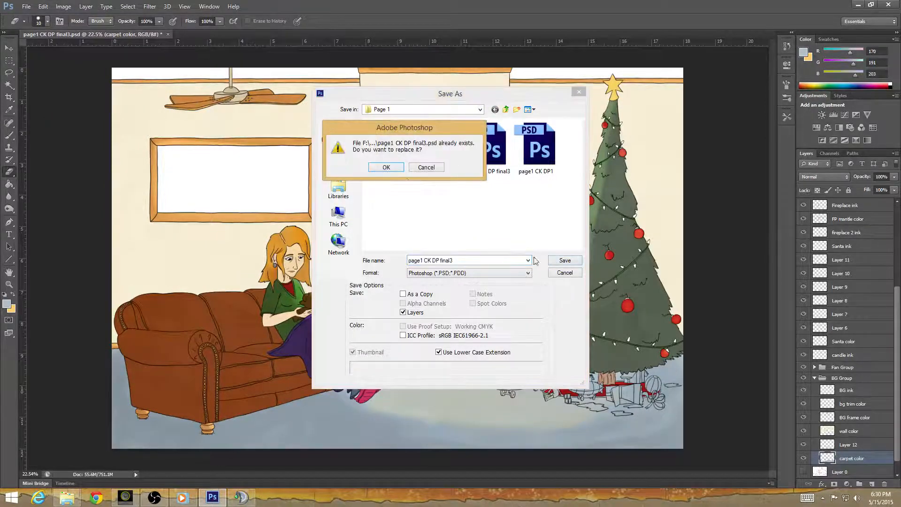
left_click(386, 168)
left_click(557, 133)
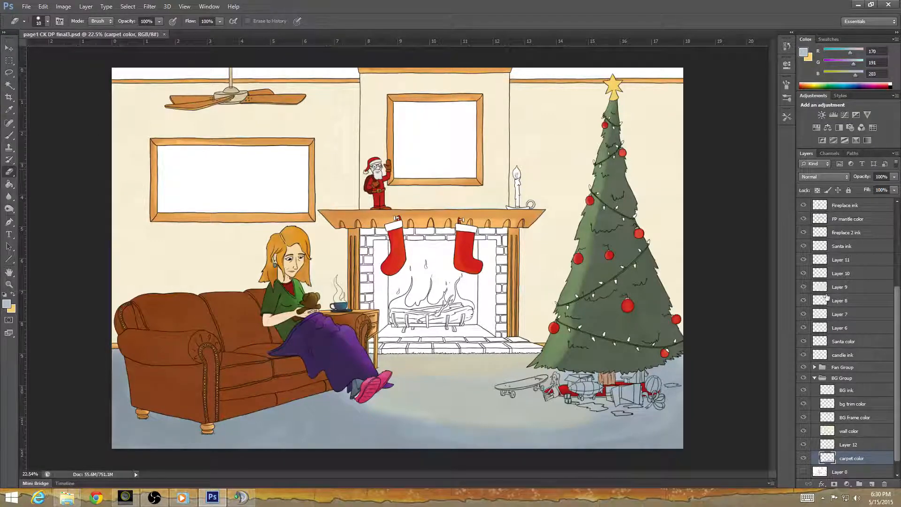
Switch to Google Chrome.
left_click(98, 501)
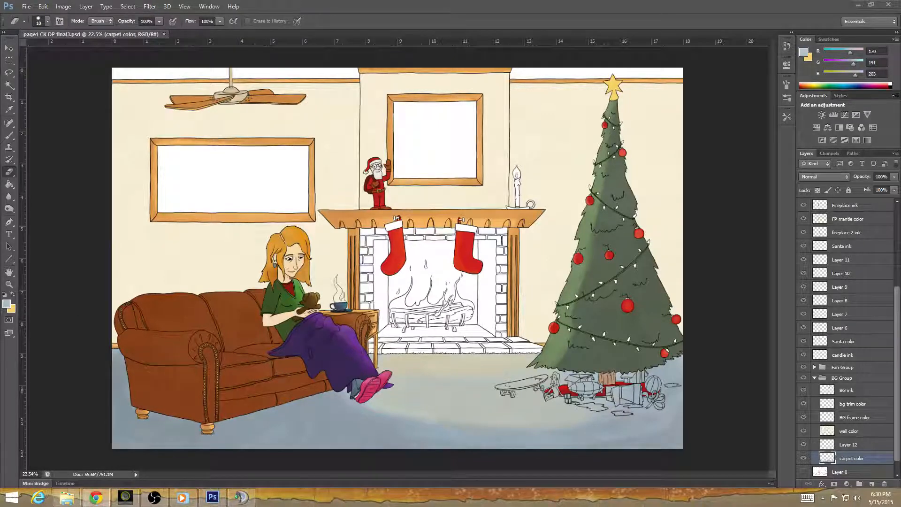
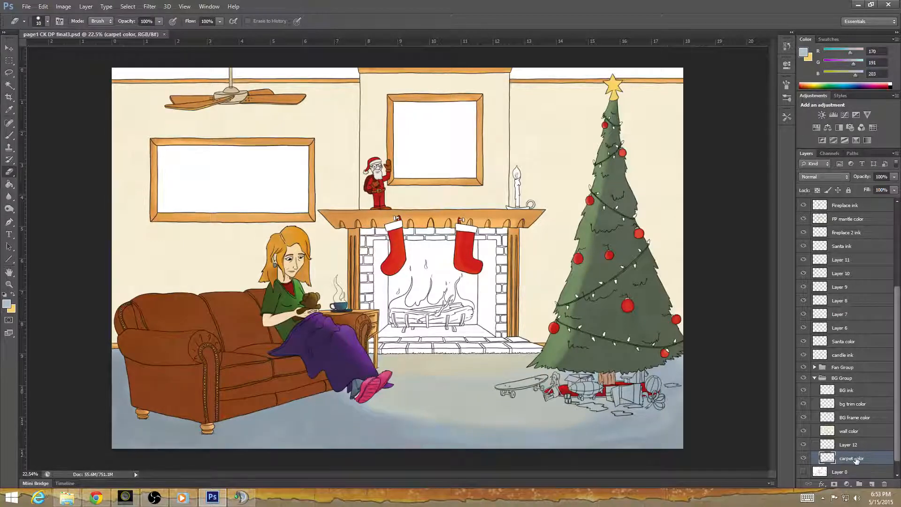
Erase the carpet color inside the skateboard's deck, trucks and wheels on the carpet color layer.
scroll(553, 412, "up", 5)
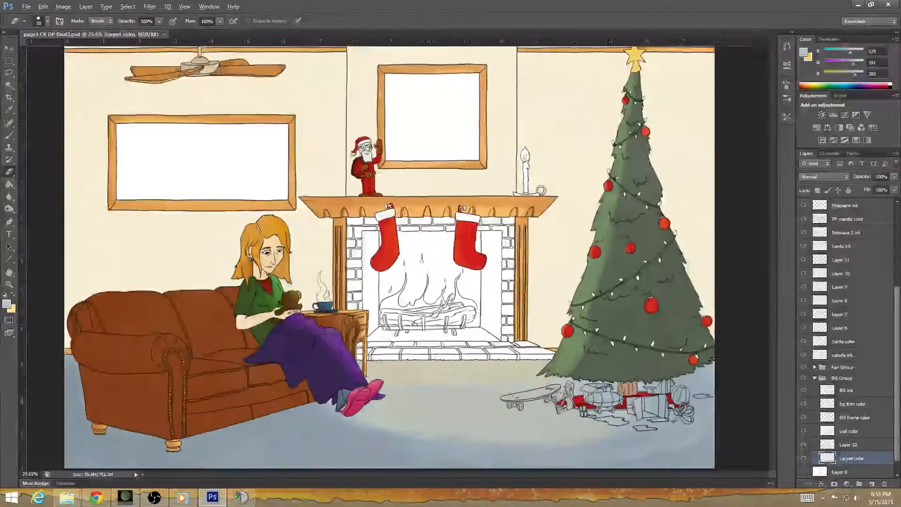
scroll(553, 412, "up", 5)
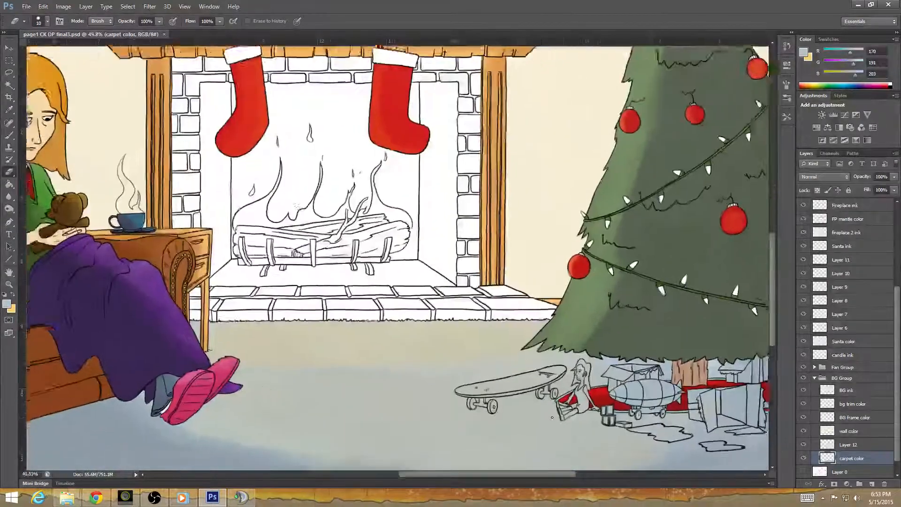
scroll(478, 386, "up", 4)
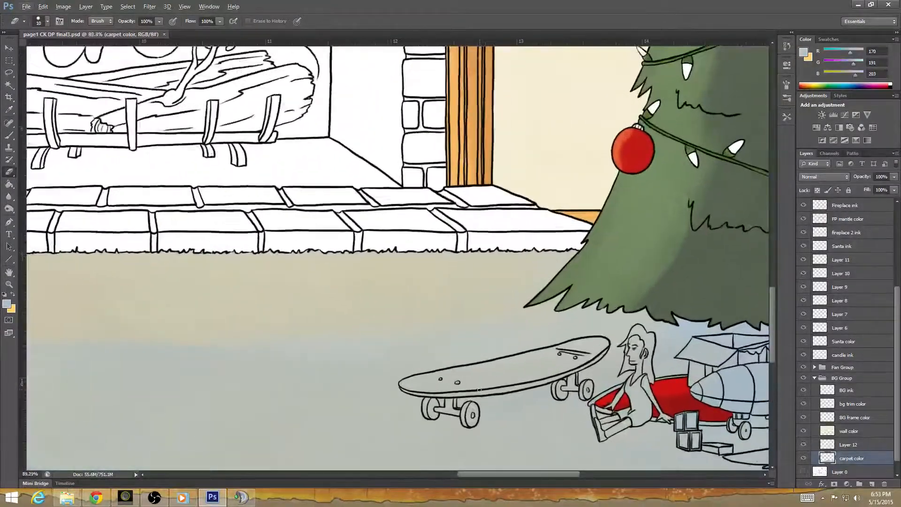
scroll(484, 371, "up", 1)
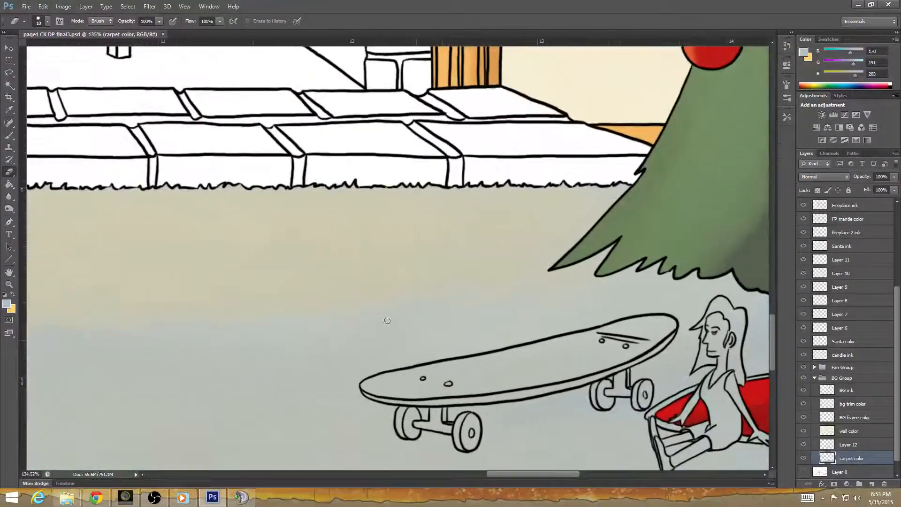
scroll(479, 349, "up", 1)
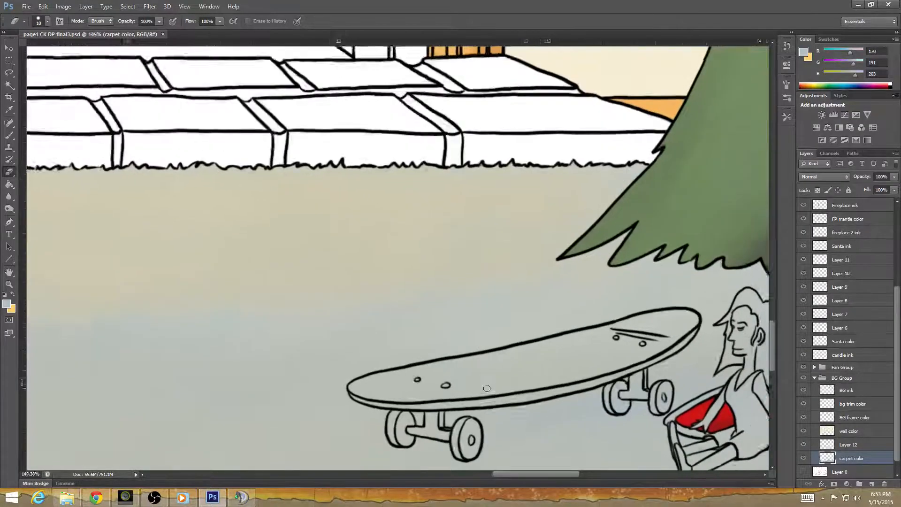
scroll(488, 376, "up", 2)
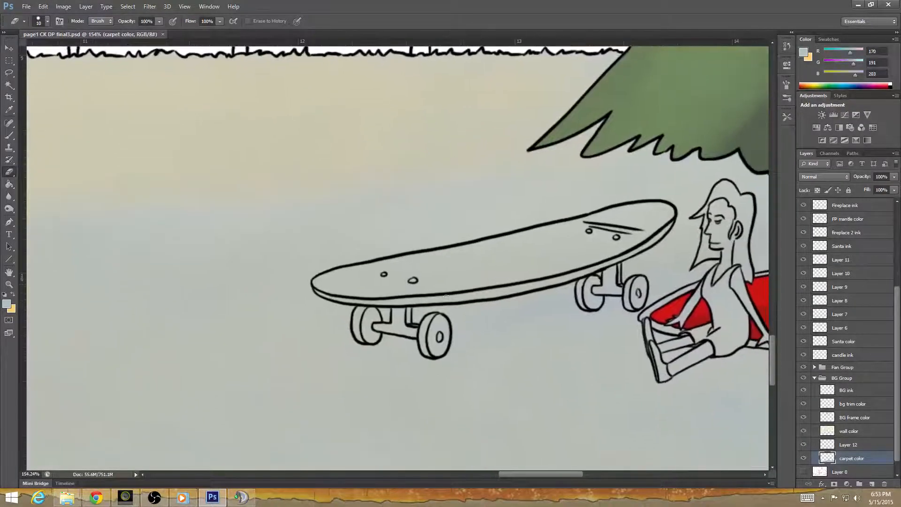
mouse_move(340, 287)
left_mouse_down()
mouse_move(323, 293)
mouse_move(317, 286)
mouse_move(331, 283)
mouse_move(315, 281)
mouse_move(346, 275)
mouse_move(350, 293)
mouse_move(371, 297)
mouse_move(364, 302)
mouse_move(415, 301)
mouse_move(366, 293)
mouse_move(408, 288)
mouse_move(396, 274)
mouse_move(332, 273)
mouse_move(403, 260)
mouse_move(419, 262)
mouse_move(400, 279)
mouse_move(444, 285)
mouse_move(428, 300)
mouse_move(516, 289)
mouse_move(424, 297)
mouse_move(469, 283)
mouse_move(450, 277)
mouse_move(479, 268)
mouse_move(406, 261)
mouse_move(457, 249)
mouse_move(444, 259)
mouse_move(536, 244)
mouse_move(482, 261)
mouse_move(488, 272)
mouse_move(539, 264)
mouse_move(565, 275)
mouse_move(548, 283)
mouse_move(602, 264)
mouse_move(570, 265)
mouse_move(606, 253)
mouse_move(533, 251)
mouse_move(547, 232)
mouse_move(503, 240)
mouse_move(610, 218)
mouse_move(604, 233)
mouse_move(636, 249)
mouse_move(662, 232)
mouse_move(642, 220)
mouse_move(613, 227)
mouse_move(627, 212)
mouse_move(591, 220)
mouse_move(657, 205)
left_mouse_up()
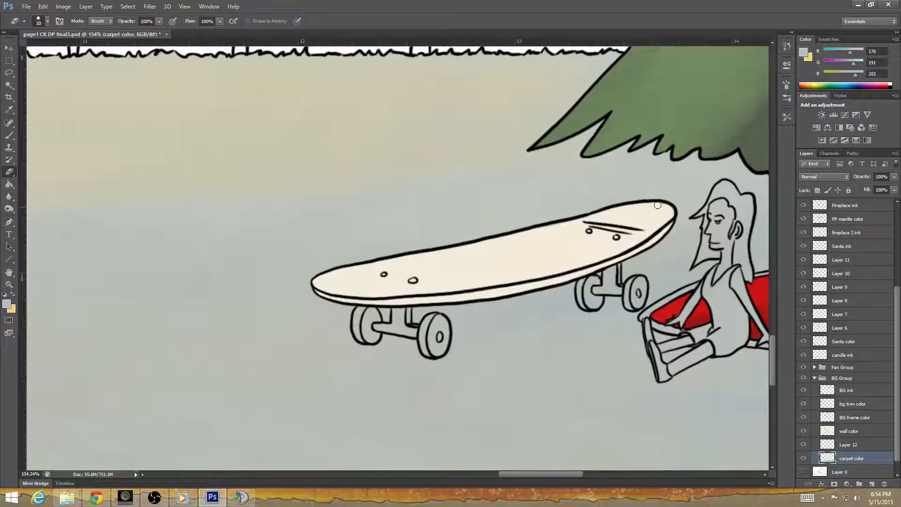
left_click_drag(465, 380, 415, 331)
mouse_move(347, 267)
left_mouse_down()
mouse_move(318, 275)
mouse_move(315, 266)
mouse_move(314, 289)
mouse_move(318, 280)
mouse_move(309, 285)
mouse_move(306, 275)
mouse_move(369, 285)
mouse_move(362, 278)
mouse_move(376, 277)
mouse_move(374, 284)
mouse_move(392, 270)
mouse_move(397, 289)
mouse_move(382, 287)
mouse_move(383, 297)
mouse_move(374, 290)
mouse_move(389, 304)
left_mouse_up()
mouse_move(574, 254)
left_mouse_down()
mouse_move(378, 317)
mouse_move(336, 313)
mouse_move(335, 303)
mouse_move(354, 299)
mouse_move(349, 312)
mouse_move(339, 310)
mouse_move(341, 320)
mouse_move(365, 286)
mouse_move(373, 288)
mouse_move(364, 305)
mouse_move(398, 295)
mouse_move(393, 320)
mouse_move(385, 316)
left_mouse_up()
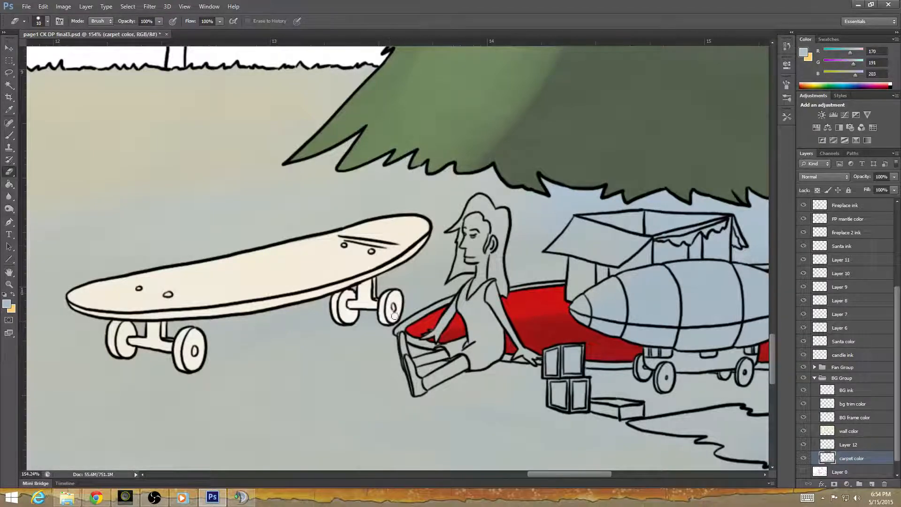
Erase the cream tint from the skateboard's deck and its front left wheel on Layer 12.
left_click_drag(559, 340, 537, 336)
left_click_drag(181, 295, 423, 346)
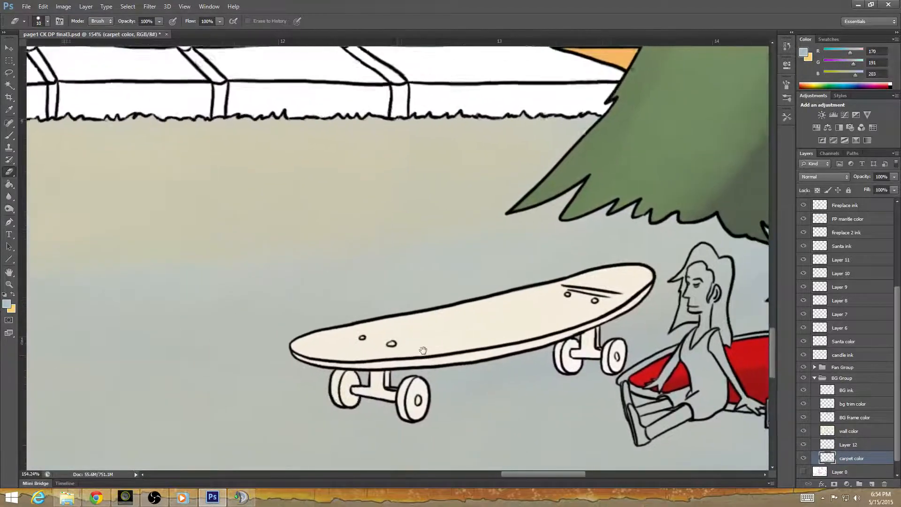
left_click(855, 439)
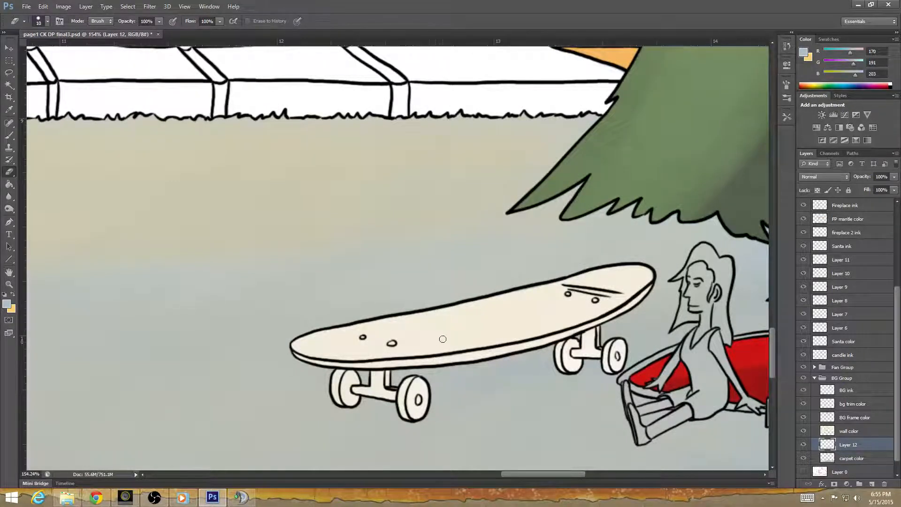
mouse_move(442, 339)
left_mouse_down()
mouse_move(396, 347)
mouse_move(462, 335)
mouse_move(355, 345)
mouse_move(395, 333)
mouse_move(383, 331)
mouse_move(395, 331)
mouse_move(294, 347)
mouse_move(352, 345)
mouse_move(366, 353)
mouse_move(312, 359)
mouse_move(294, 351)
mouse_move(388, 358)
left_mouse_up()
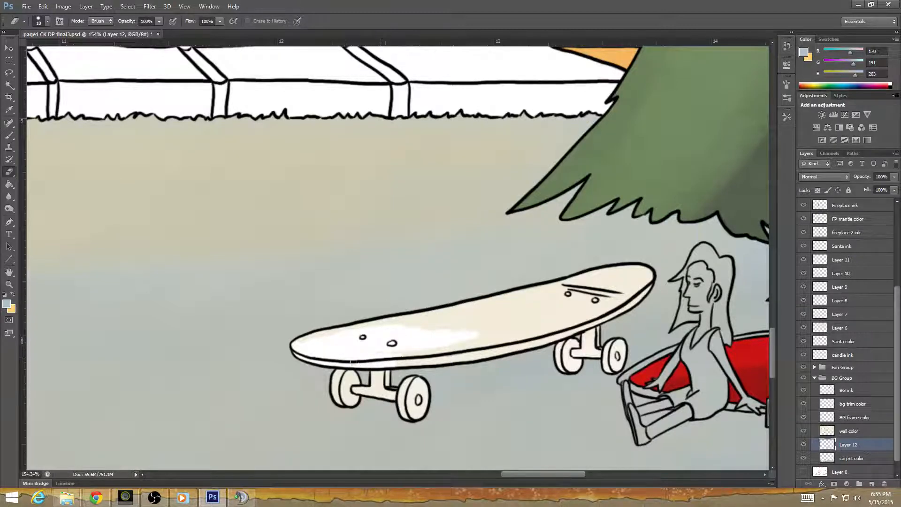
left_click_drag(343, 377, 354, 394)
left_click_drag(351, 394, 356, 389)
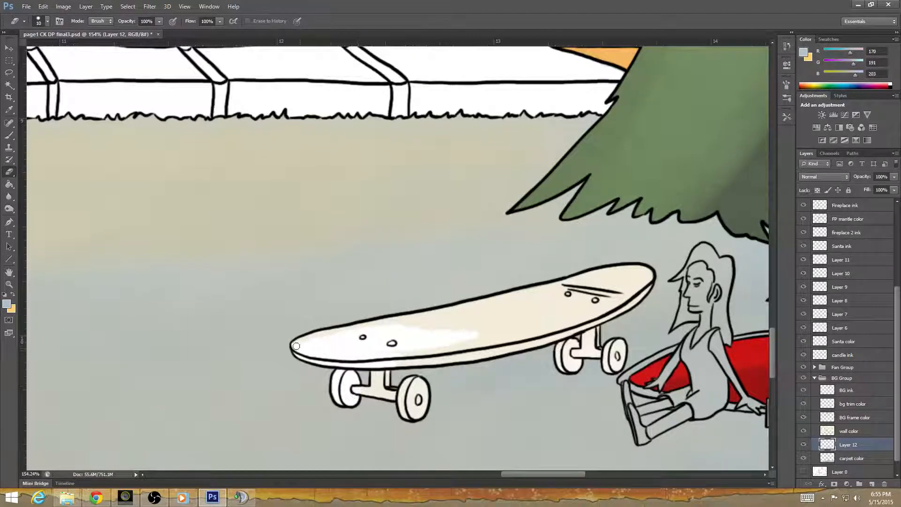
mouse_move(296, 346)
left_mouse_down()
mouse_move(450, 317)
mouse_move(379, 333)
mouse_move(356, 353)
mouse_move(426, 352)
mouse_move(395, 363)
mouse_move(512, 348)
mouse_move(523, 341)
mouse_move(452, 347)
mouse_move(486, 337)
mouse_move(438, 330)
mouse_move(467, 321)
mouse_move(462, 307)
mouse_move(415, 316)
mouse_move(498, 302)
mouse_move(408, 318)
mouse_move(515, 295)
mouse_move(531, 266)
left_mouse_up()
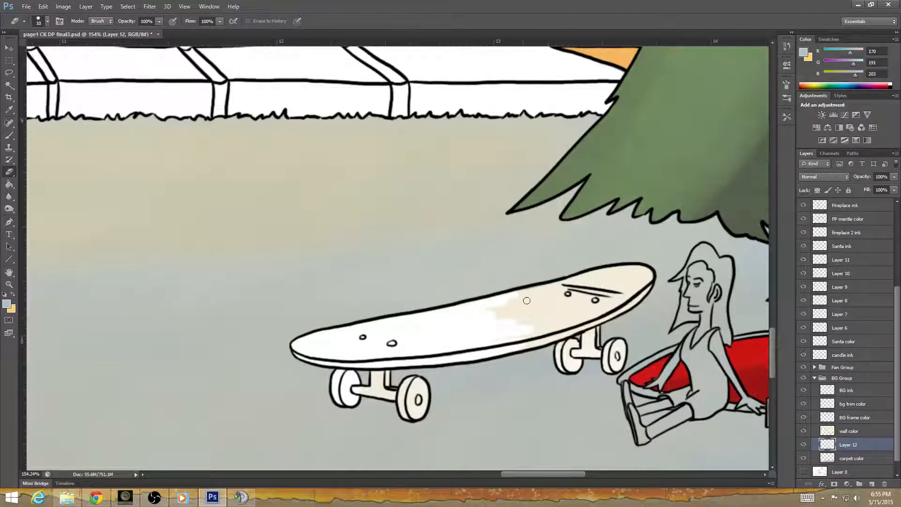
mouse_move(527, 300)
left_mouse_down()
mouse_move(552, 307)
mouse_move(509, 336)
mouse_move(562, 325)
mouse_move(606, 289)
mouse_move(515, 294)
mouse_move(610, 272)
mouse_move(588, 288)
mouse_move(621, 295)
mouse_move(608, 305)
mouse_move(647, 279)
mouse_move(616, 270)
mouse_move(645, 268)
mouse_move(636, 294)
left_mouse_up()
left_click_drag(514, 347, 514, 347)
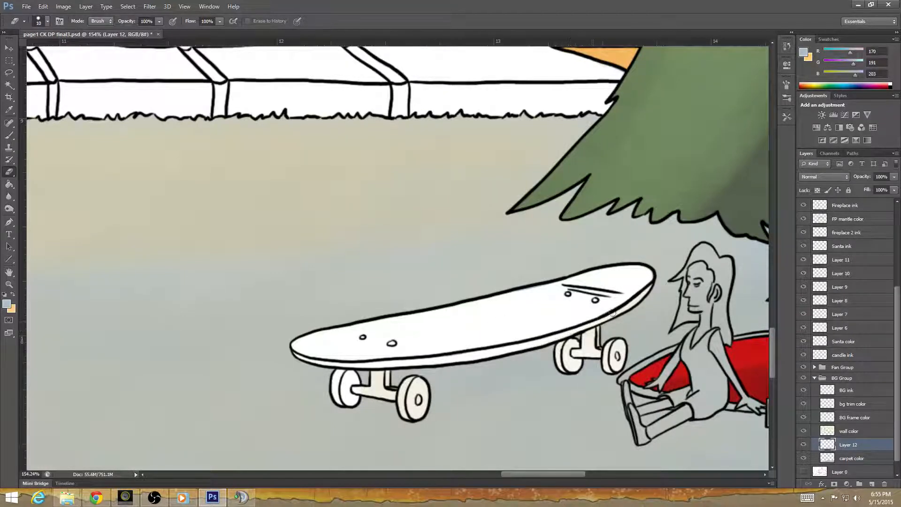
left_click_drag(648, 286, 636, 276)
Erase the remaining cream tint from the skateboard's trucks and wheels on Layer 12.
left_click_drag(460, 440, 406, 358)
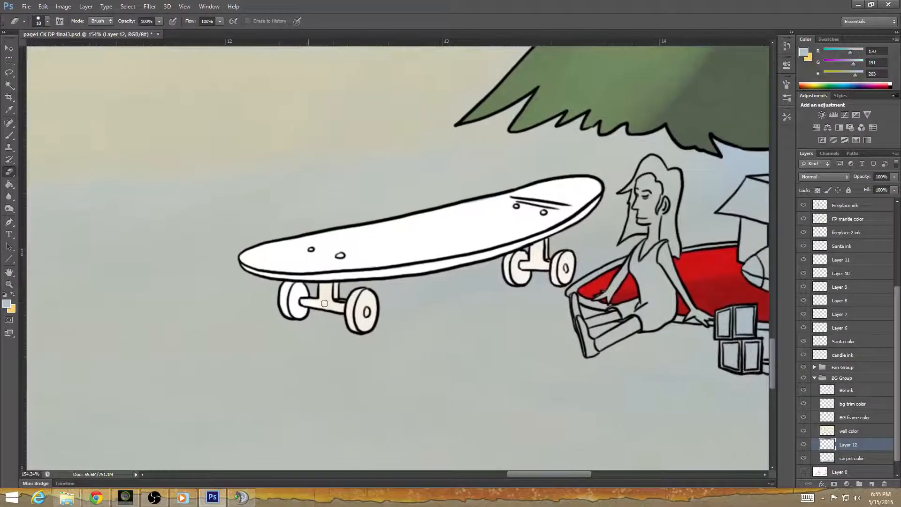
mouse_move(324, 301)
left_mouse_down()
mouse_move(325, 287)
mouse_move(336, 309)
mouse_move(353, 314)
mouse_move(330, 307)
mouse_move(361, 328)
mouse_move(369, 295)
left_mouse_up()
left_click_drag(516, 321, 320, 388)
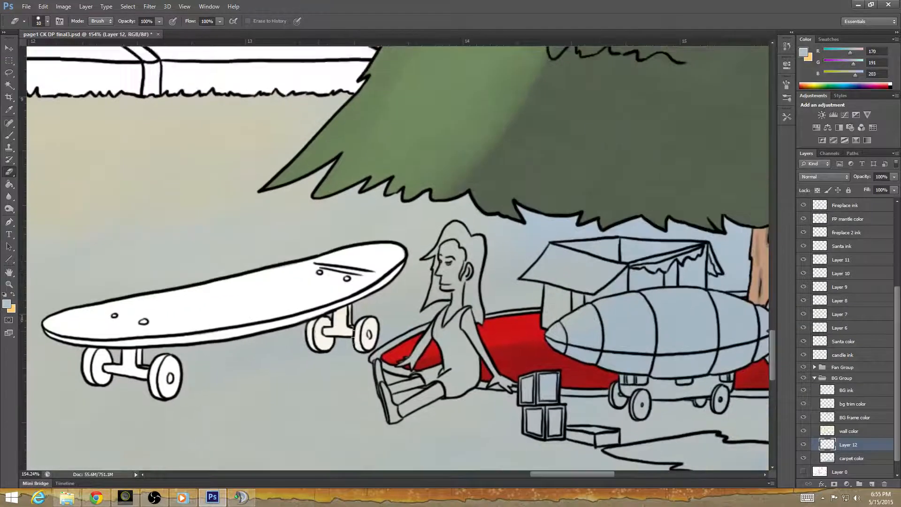
mouse_move(319, 326)
left_mouse_down()
mouse_move(312, 332)
mouse_move(324, 323)
mouse_move(325, 339)
mouse_move(339, 329)
mouse_move(338, 311)
mouse_move(346, 318)
left_mouse_up()
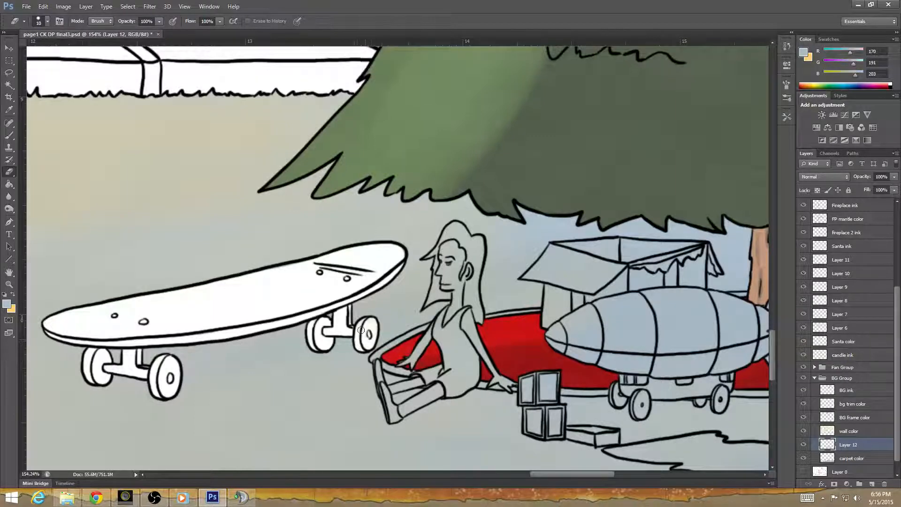
Erase the carpet color inside the seated doll and the airship's nose on the carpet color layer.
left_click_drag(501, 268, 357, 271)
left_click(862, 459)
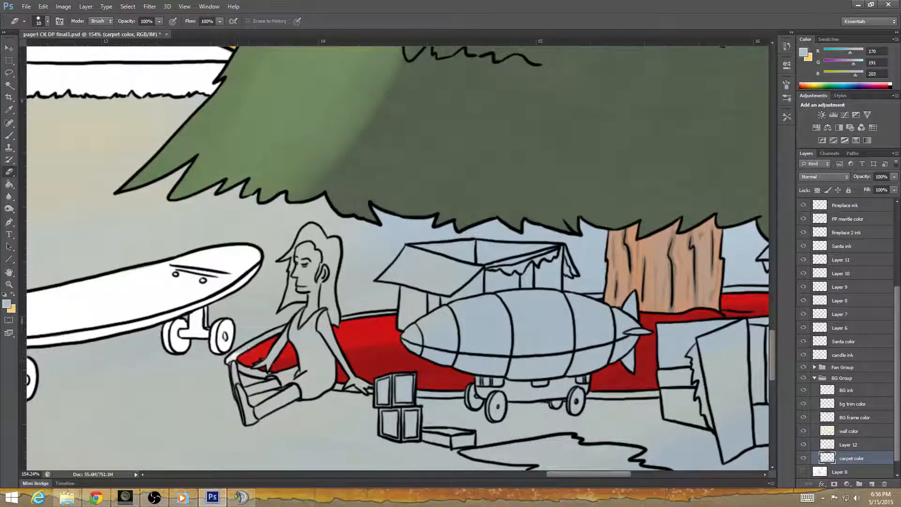
mouse_move(230, 360)
left_mouse_down()
mouse_move(290, 328)
mouse_move(266, 367)
mouse_move(269, 354)
mouse_move(259, 364)
mouse_move(253, 356)
mouse_move(231, 361)
mouse_move(249, 370)
left_mouse_up()
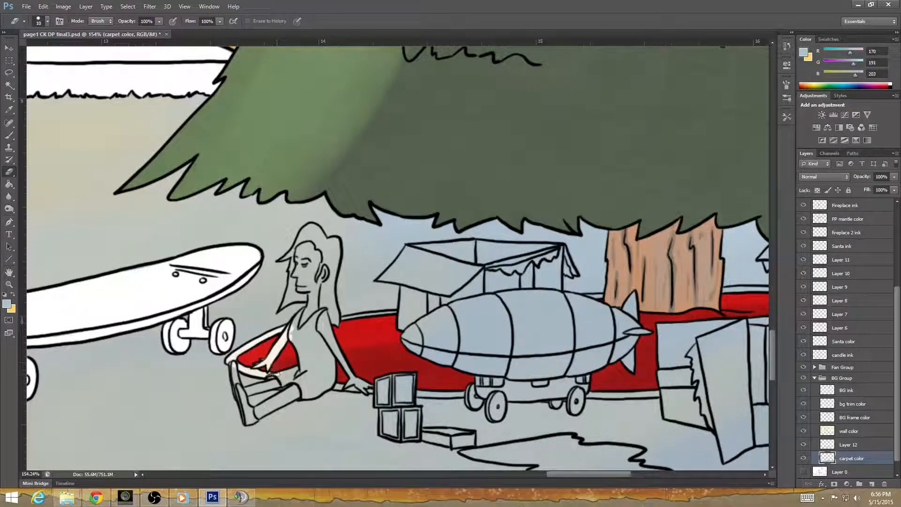
mouse_move(272, 376)
left_mouse_down()
mouse_move(296, 375)
mouse_move(297, 322)
mouse_move(293, 327)
mouse_move(305, 312)
left_mouse_up()
left_click_drag(304, 317, 303, 337)
mouse_move(284, 304)
left_mouse_down()
mouse_move(303, 294)
mouse_move(297, 300)
mouse_move(307, 298)
mouse_move(312, 310)
mouse_move(313, 290)
mouse_move(318, 306)
mouse_move(304, 270)
mouse_move(284, 302)
mouse_move(294, 252)
mouse_move(281, 259)
mouse_move(304, 243)
mouse_move(326, 295)
mouse_move(321, 327)
mouse_move(333, 319)
mouse_move(344, 356)
mouse_move(346, 347)
mouse_move(332, 344)
mouse_move(401, 340)
mouse_move(354, 336)
mouse_move(399, 324)
mouse_move(343, 329)
mouse_move(406, 319)
mouse_move(341, 320)
mouse_move(395, 314)
mouse_move(350, 350)
mouse_move(415, 347)
mouse_move(327, 362)
mouse_move(327, 369)
mouse_move(405, 371)
mouse_move(359, 381)
mouse_move(474, 384)
mouse_move(418, 334)
mouse_move(425, 317)
mouse_move(453, 305)
mouse_move(488, 334)
mouse_move(470, 347)
left_mouse_up()
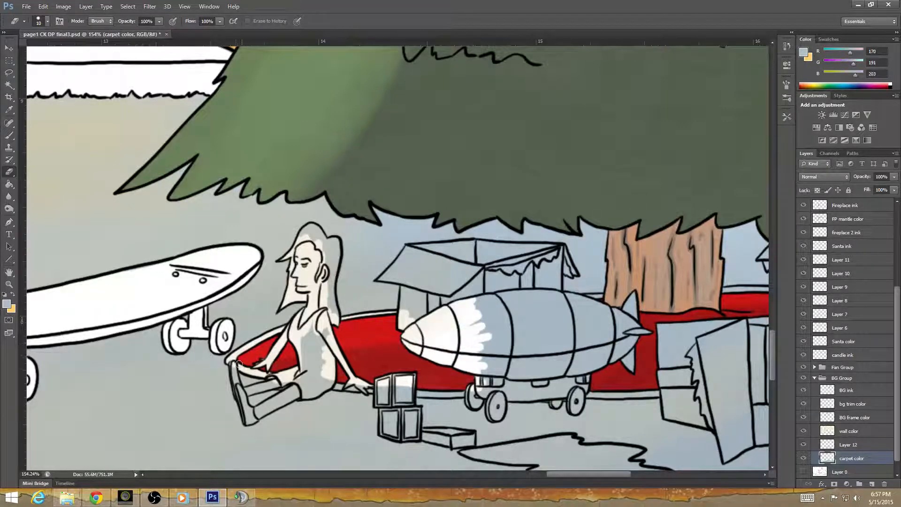
mouse_move(233, 367)
left_mouse_down()
mouse_move(251, 420)
mouse_move(249, 411)
mouse_move(253, 420)
mouse_move(304, 383)
mouse_move(288, 399)
mouse_move(331, 383)
mouse_move(323, 359)
mouse_move(321, 373)
mouse_move(315, 363)
mouse_move(313, 377)
mouse_move(297, 384)
mouse_move(312, 387)
mouse_move(246, 393)
mouse_move(296, 384)
left_mouse_up()
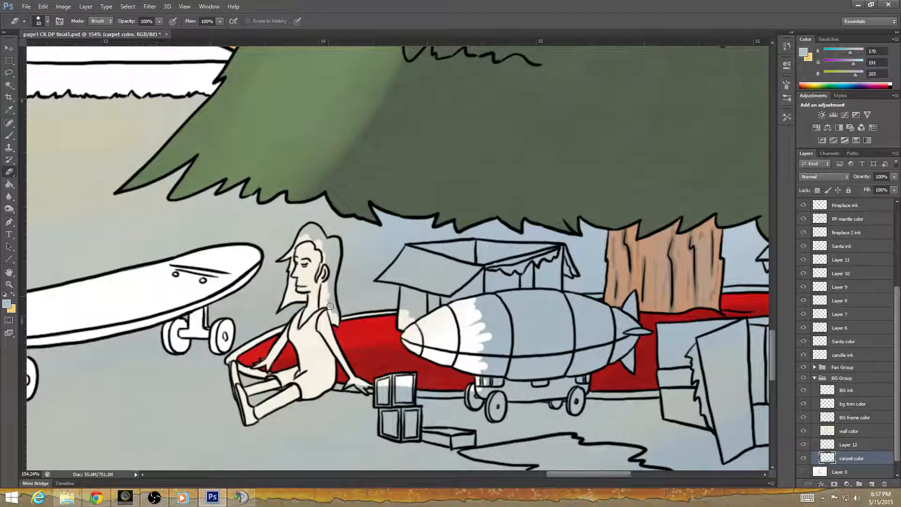
mouse_move(332, 300)
left_mouse_down()
mouse_move(328, 272)
mouse_move(336, 320)
mouse_move(336, 242)
mouse_move(322, 269)
mouse_move(324, 239)
mouse_move(304, 230)
mouse_move(316, 246)
mouse_move(359, 232)
mouse_move(301, 240)
mouse_move(306, 229)
mouse_move(324, 241)
mouse_move(332, 267)
mouse_move(329, 245)
left_mouse_up()
key("ctrl+z")
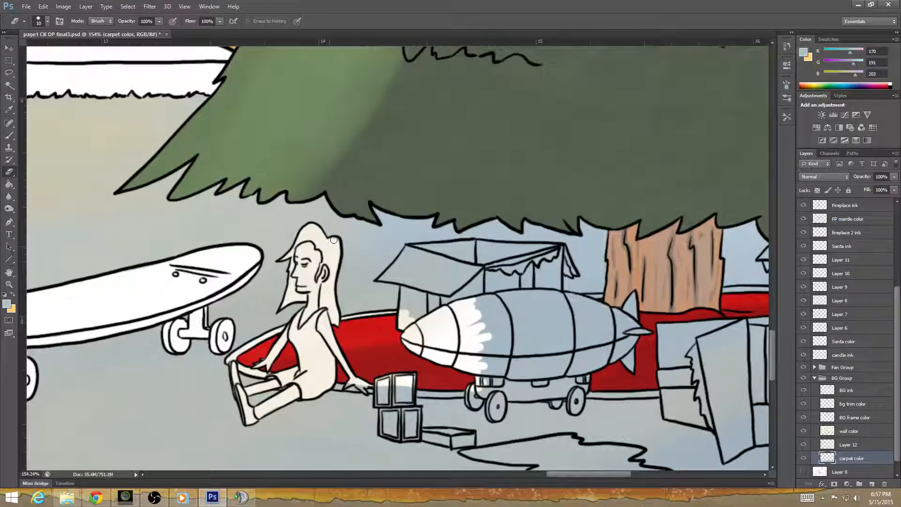
Erase the carpet color inside the open box behind the airship, the airship's front section and the left faces of the toy blocks.
mouse_move(419, 384)
left_mouse_down()
mouse_move(394, 360)
mouse_move(313, 332)
left_mouse_up()
left_click_drag(235, 325, 274, 331)
mouse_move(300, 258)
left_mouse_down()
mouse_move(321, 222)
mouse_move(313, 233)
mouse_move(313, 210)
mouse_move(297, 224)
mouse_move(272, 222)
mouse_move(291, 224)
mouse_move(277, 220)
mouse_move(308, 205)
mouse_move(299, 208)
mouse_move(300, 194)
mouse_move(331, 205)
mouse_move(322, 197)
mouse_move(315, 207)
mouse_move(316, 221)
mouse_move(331, 207)
mouse_move(325, 242)
mouse_move(334, 261)
mouse_move(351, 220)
mouse_move(331, 205)
mouse_move(340, 196)
mouse_move(304, 191)
mouse_move(367, 186)
mouse_move(364, 226)
mouse_move(339, 243)
left_mouse_up()
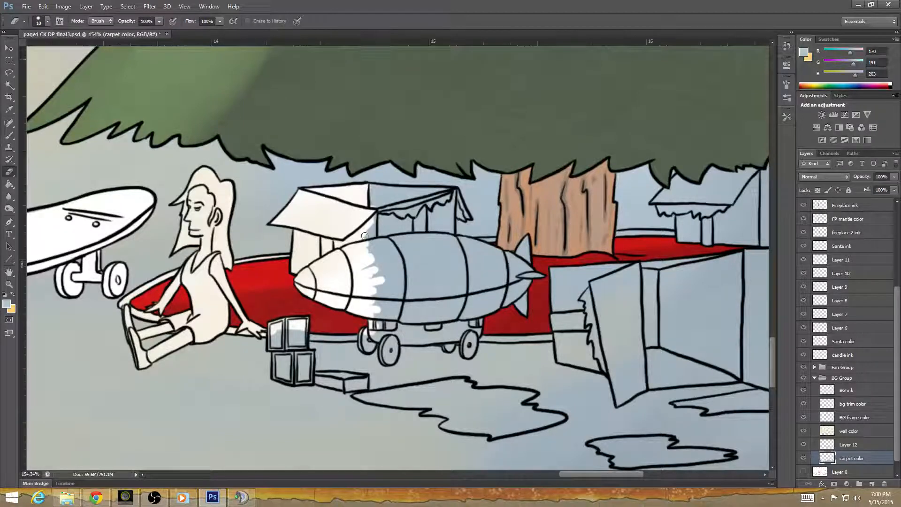
mouse_move(365, 236)
left_mouse_down()
mouse_move(380, 207)
mouse_move(365, 207)
mouse_move(376, 195)
mouse_move(370, 188)
mouse_move(391, 190)
mouse_move(384, 230)
mouse_move(385, 216)
mouse_move(371, 235)
mouse_move(364, 282)
mouse_move(360, 253)
mouse_move(369, 287)
mouse_move(380, 277)
mouse_move(381, 245)
left_mouse_up()
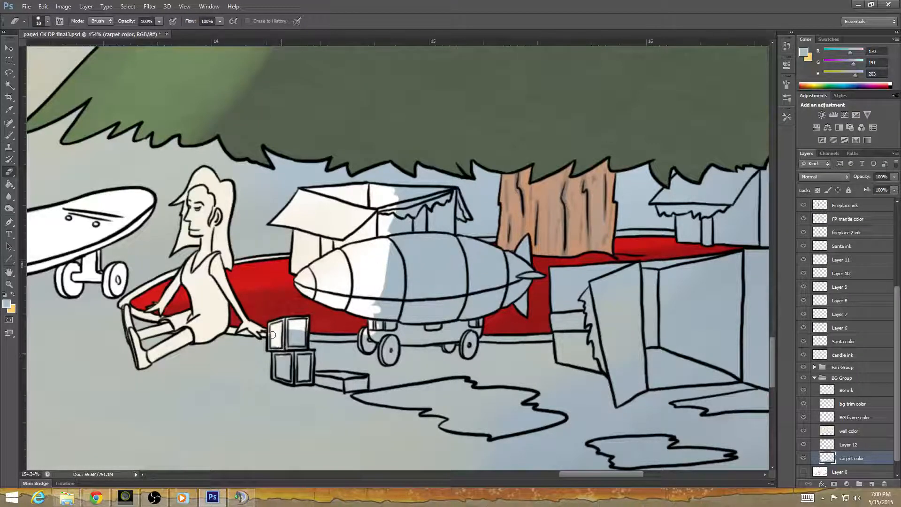
mouse_move(272, 334)
left_mouse_down()
mouse_move(283, 359)
mouse_move(274, 359)
left_mouse_up()
Erase the carpet color from the remaining toy block faces, the small flat box, the airship's middle and its front wheels.
key("alt+Tab")
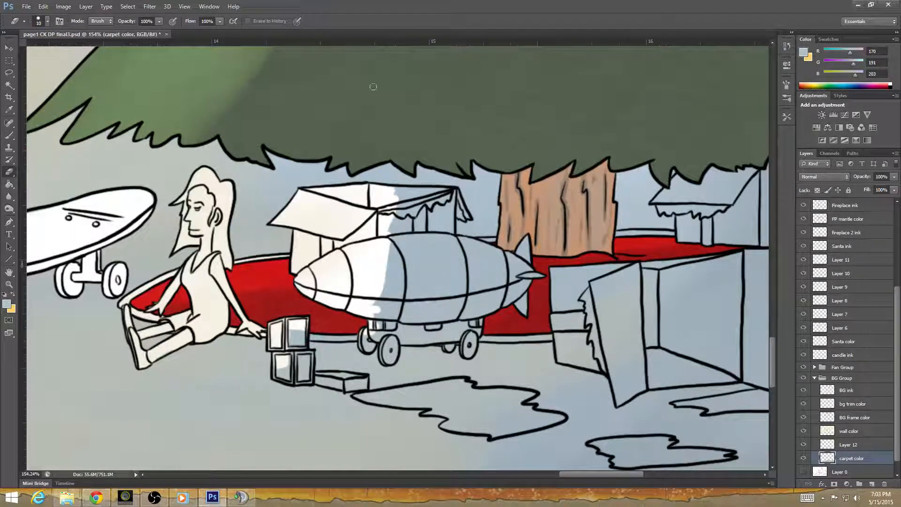
mouse_move(397, 233)
left_mouse_down()
mouse_move(402, 201)
mouse_move(389, 192)
mouse_move(429, 191)
mouse_move(399, 209)
mouse_move(396, 242)
mouse_move(419, 202)
mouse_move(388, 264)
left_mouse_up()
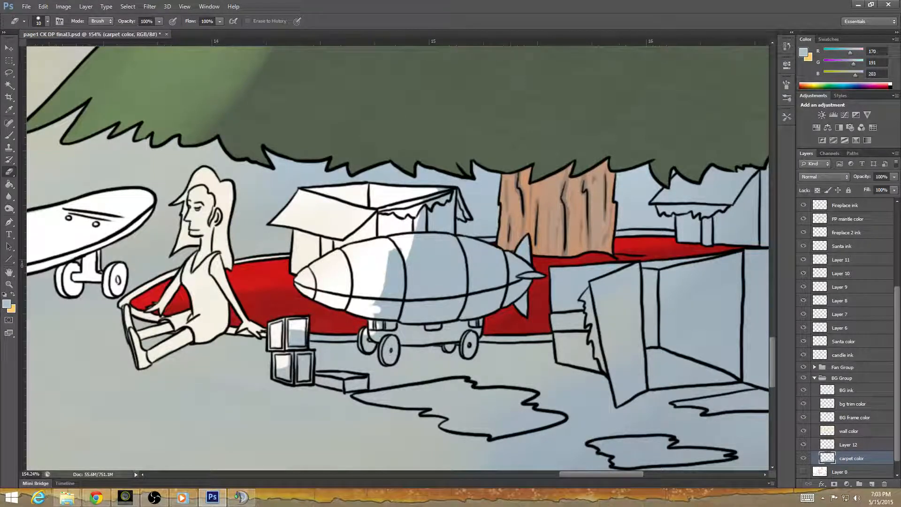
key("alt+Tab")
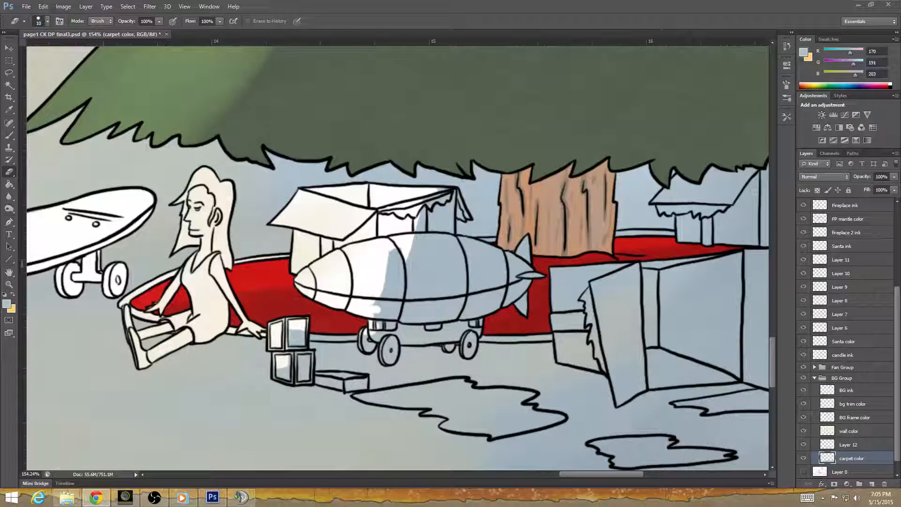
left_click(420, 23)
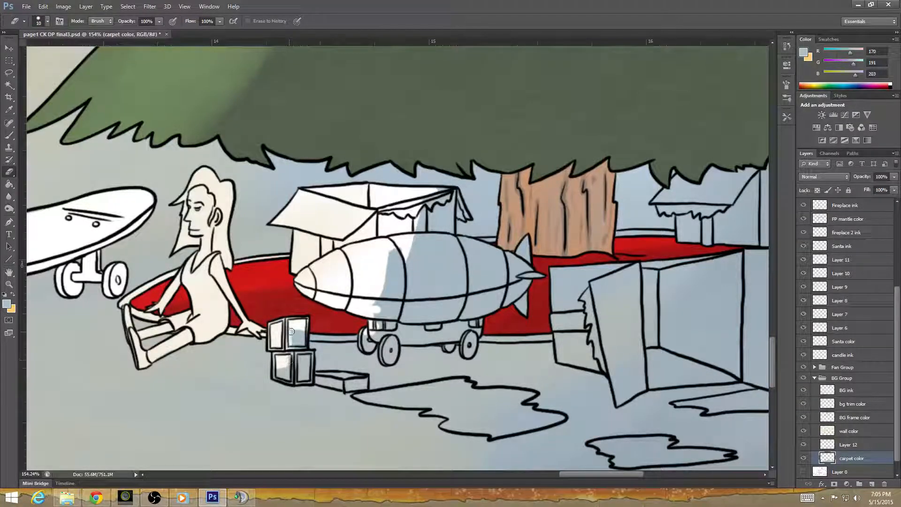
mouse_move(291, 331)
left_mouse_down()
mouse_move(360, 336)
mouse_move(310, 333)
mouse_move(362, 324)
mouse_move(301, 313)
mouse_move(303, 302)
mouse_move(397, 280)
mouse_move(363, 343)
mouse_move(370, 343)
mouse_move(380, 270)
mouse_move(391, 298)
mouse_move(433, 192)
mouse_move(459, 198)
mouse_move(455, 190)
mouse_move(466, 216)
mouse_move(449, 192)
mouse_move(438, 243)
mouse_move(426, 252)
mouse_move(424, 224)
mouse_move(399, 293)
left_mouse_up()
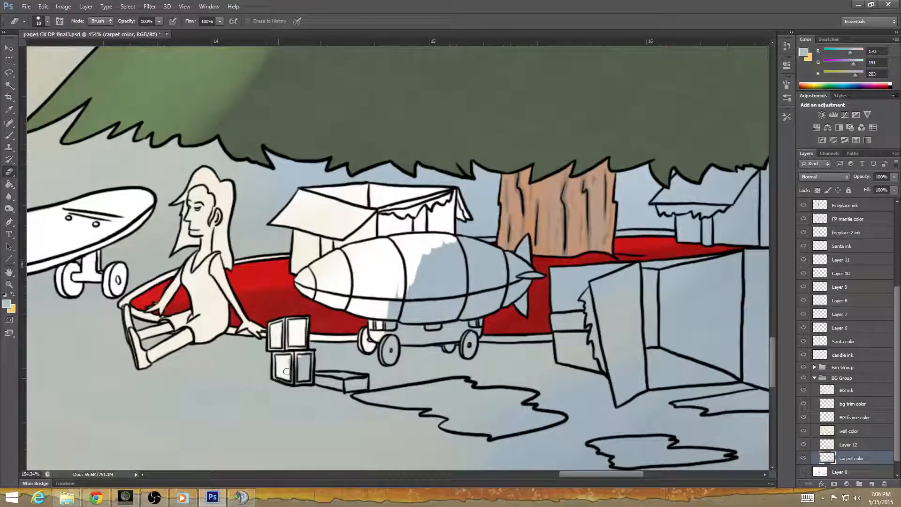
mouse_move(286, 372)
left_mouse_down()
mouse_move(311, 355)
mouse_move(309, 374)
mouse_move(298, 377)
mouse_move(359, 377)
mouse_move(325, 383)
mouse_move(367, 377)
left_mouse_up()
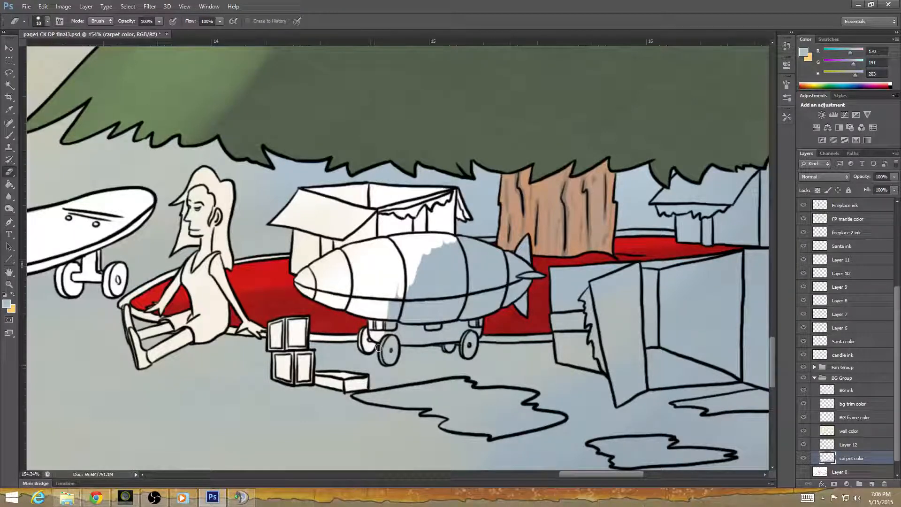
mouse_move(388, 340)
left_mouse_down()
mouse_move(389, 361)
mouse_move(388, 306)
mouse_move(400, 340)
left_mouse_up()
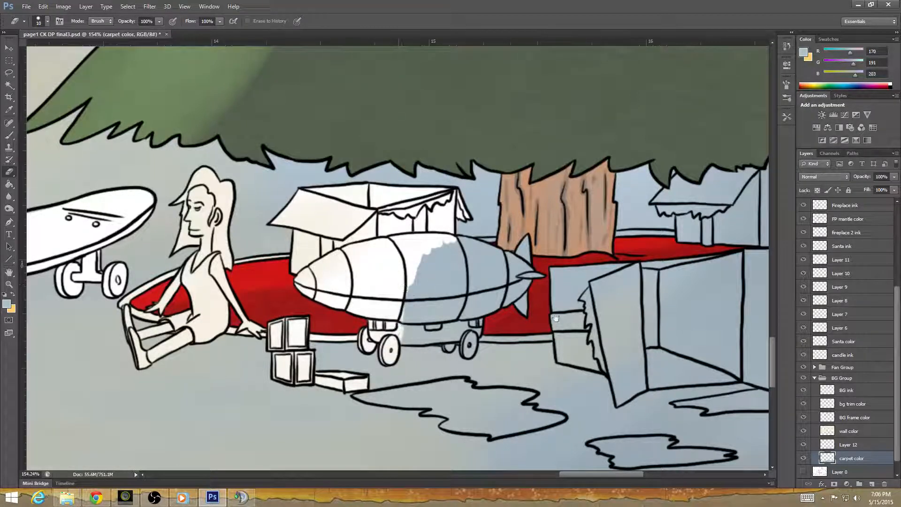
Erase the carpet color from the airship's upper tail, the large open box's top edges and the base of the box behind it.
left_click_drag(555, 319, 481, 298)
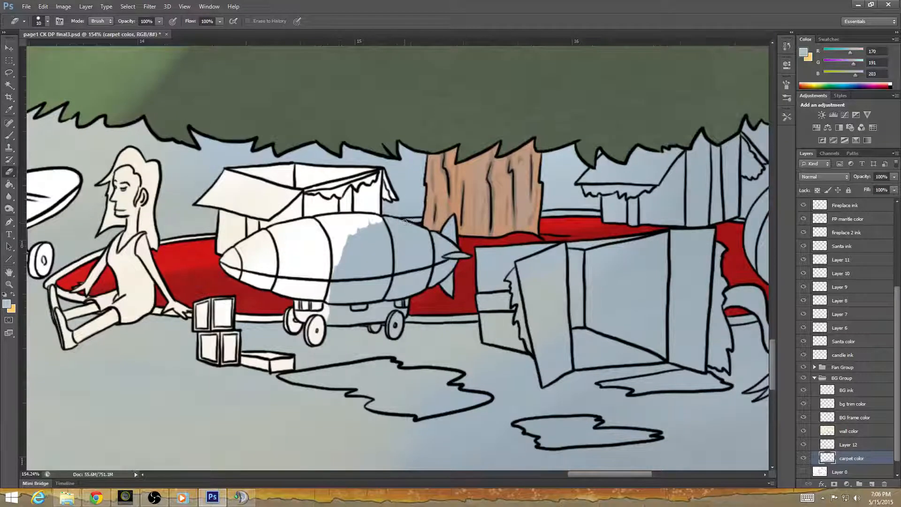
mouse_move(405, 223)
left_mouse_down()
mouse_move(434, 227)
mouse_move(424, 231)
mouse_move(441, 223)
mouse_move(435, 233)
left_mouse_up()
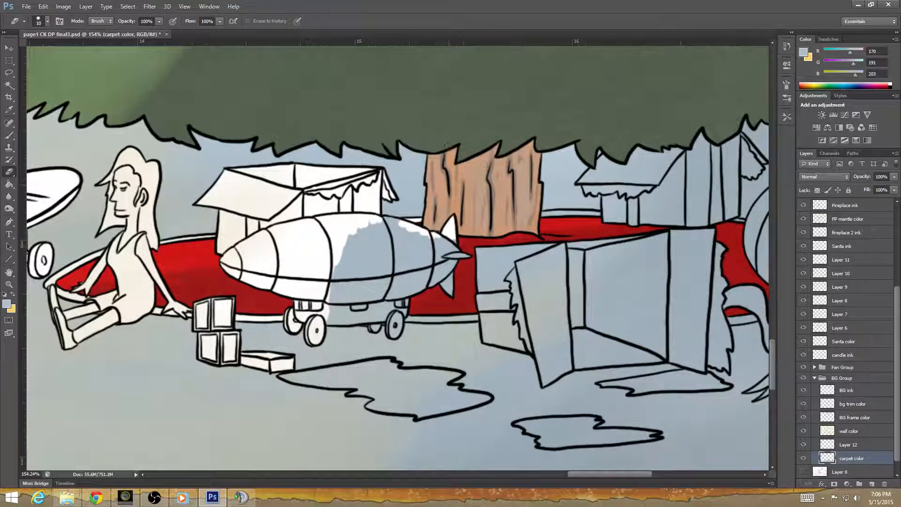
mouse_move(435, 231)
left_mouse_down()
mouse_move(475, 256)
mouse_move(538, 247)
mouse_move(567, 215)
mouse_move(631, 221)
left_mouse_up()
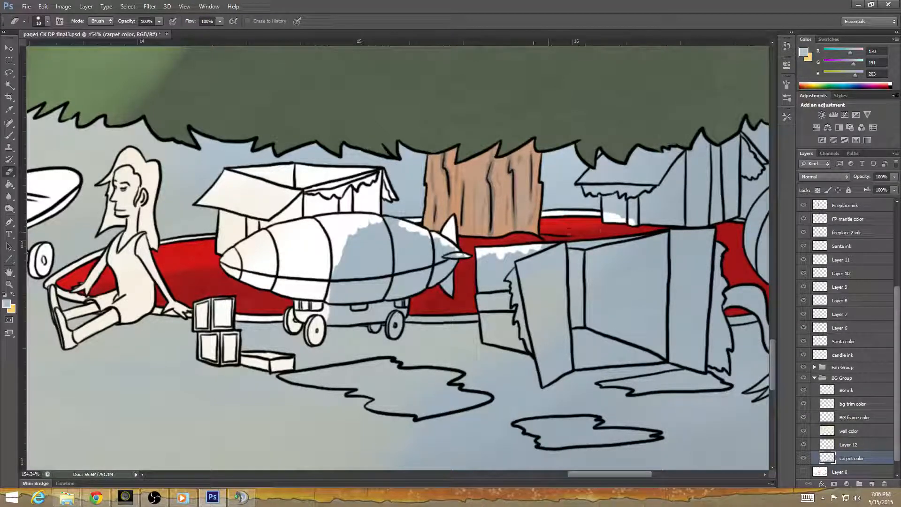
mouse_move(571, 243)
left_mouse_down()
mouse_move(656, 221)
mouse_move(613, 215)
mouse_move(657, 218)
left_mouse_up()
mouse_move(587, 247)
left_mouse_down()
mouse_move(655, 237)
mouse_move(478, 258)
left_mouse_up()
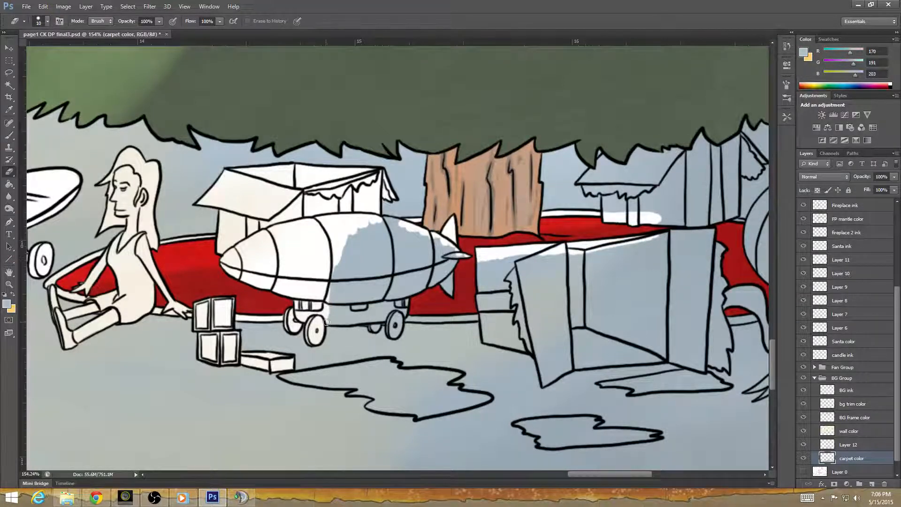
Erase the carpet color from the airship's wagon base, lower tail and the rest of its body.
mouse_move(327, 322)
left_mouse_down()
mouse_move(377, 320)
mouse_move(374, 328)
mouse_move(364, 322)
mouse_move(395, 317)
mouse_move(387, 328)
mouse_move(395, 333)
mouse_move(399, 319)
mouse_move(402, 303)
left_mouse_up()
mouse_move(480, 304)
left_mouse_down()
mouse_move(434, 272)
mouse_move(415, 284)
mouse_move(424, 296)
left_mouse_up()
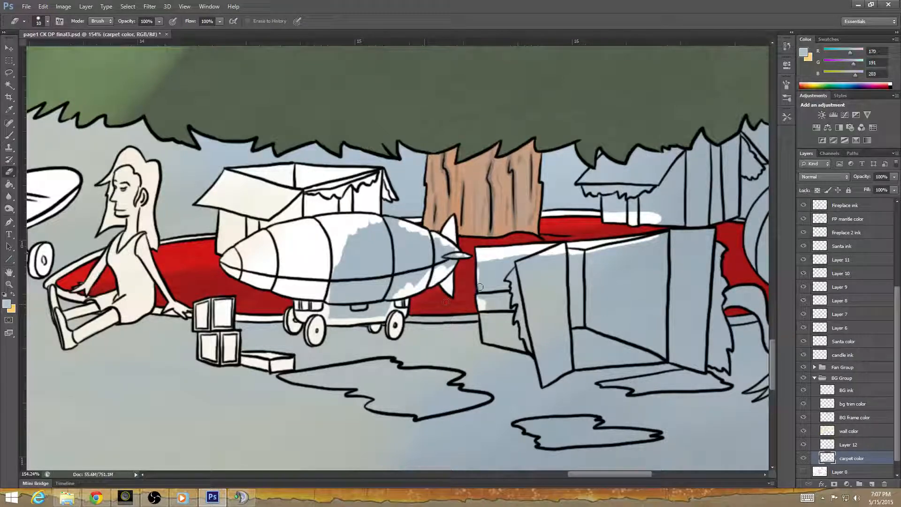
mouse_move(331, 303)
left_mouse_down()
mouse_move(400, 314)
mouse_move(389, 327)
mouse_move(406, 285)
mouse_move(362, 307)
mouse_move(362, 268)
mouse_move(341, 262)
mouse_move(351, 263)
mouse_move(345, 255)
mouse_move(351, 245)
mouse_move(358, 254)
mouse_move(368, 223)
mouse_move(377, 286)
mouse_move(400, 245)
mouse_move(402, 279)
mouse_move(433, 239)
mouse_move(431, 251)
mouse_move(471, 255)
left_mouse_up()
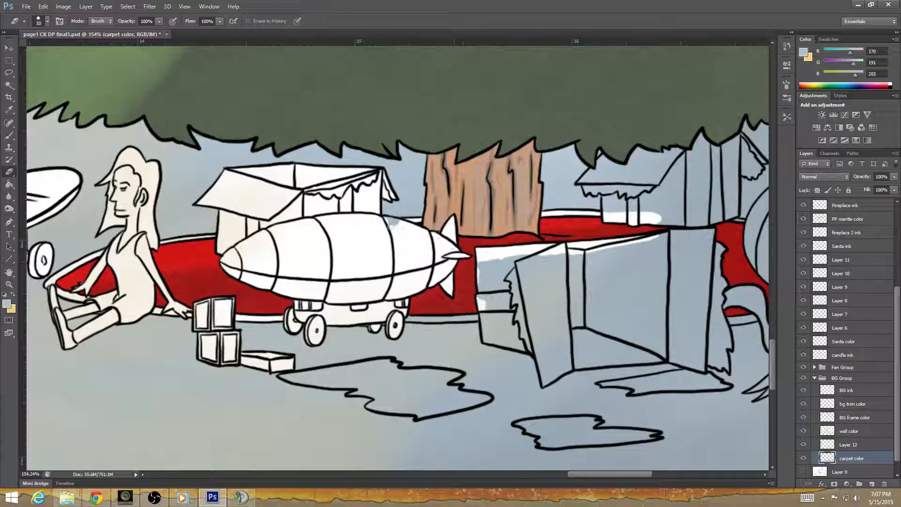
left_click_drag(529, 362, 400, 344)
mouse_move(349, 258)
left_mouse_down()
mouse_move(350, 271)
mouse_move(340, 257)
left_mouse_up()
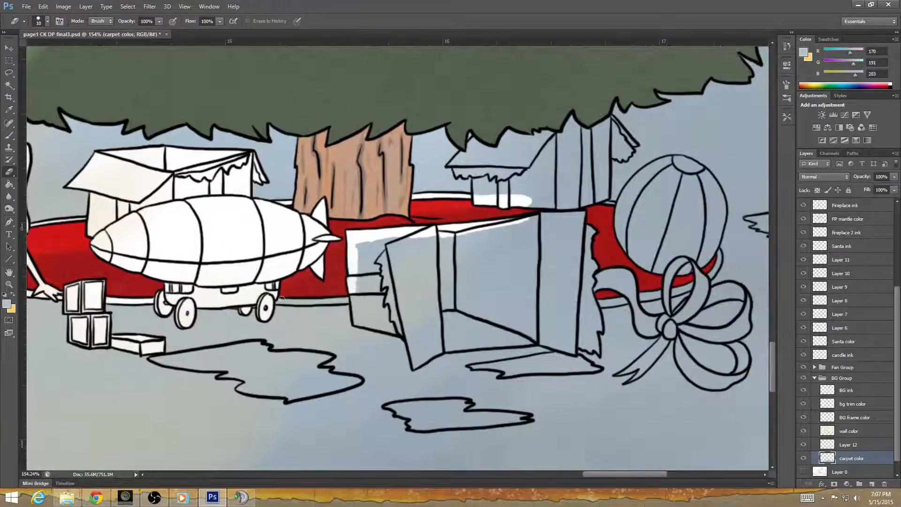
Erase the carpet color from the large open box's left flaps and along the edges of its interior and right panel.
mouse_move(281, 299)
left_mouse_down()
mouse_move(359, 296)
mouse_move(406, 282)
mouse_move(413, 267)
mouse_move(392, 246)
mouse_move(500, 234)
left_mouse_up()
mouse_move(408, 249)
left_mouse_down()
mouse_move(435, 284)
mouse_move(414, 325)
mouse_move(399, 291)
mouse_move(395, 323)
mouse_move(388, 293)
mouse_move(356, 300)
mouse_move(356, 322)
mouse_move(403, 332)
mouse_move(361, 303)
left_mouse_up()
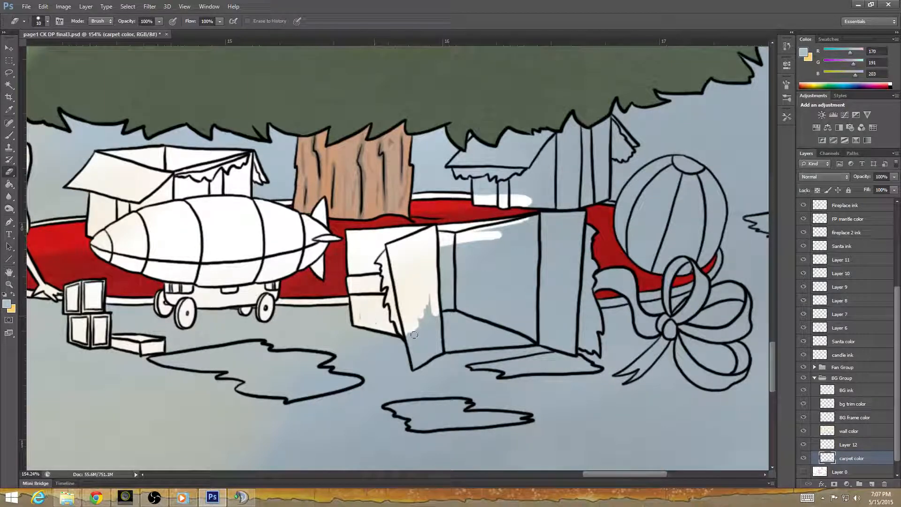
mouse_move(413, 335)
left_mouse_down()
mouse_move(415, 367)
mouse_move(443, 350)
mouse_move(428, 289)
mouse_move(416, 353)
mouse_move(419, 336)
mouse_move(426, 352)
mouse_move(435, 350)
mouse_move(474, 305)
mouse_move(461, 305)
mouse_move(472, 345)
mouse_move(444, 345)
mouse_move(491, 339)
mouse_move(489, 326)
mouse_move(447, 311)
left_mouse_up()
mouse_move(451, 271)
left_mouse_down()
mouse_move(451, 237)
mouse_move(441, 266)
mouse_move(460, 292)
mouse_move(470, 243)
mouse_move(494, 229)
mouse_move(468, 237)
mouse_move(526, 221)
mouse_move(578, 213)
mouse_move(576, 267)
left_mouse_up()
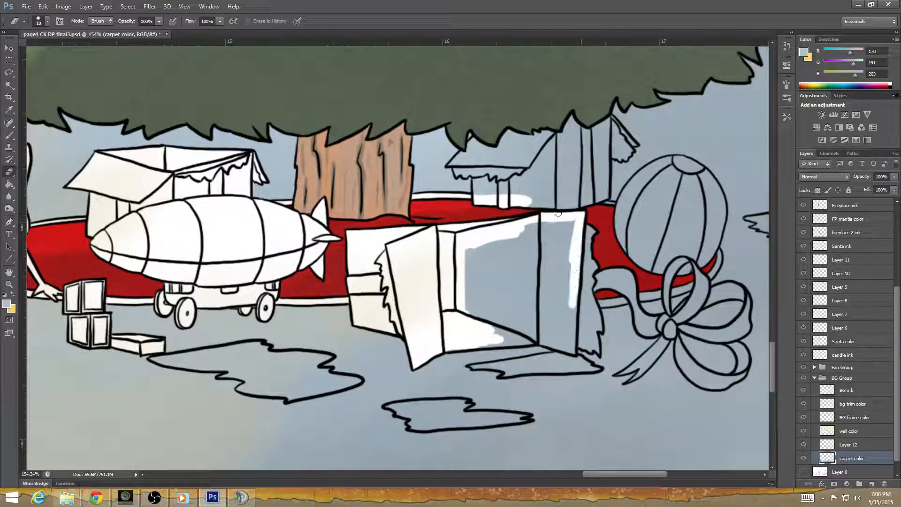
Lasso the inside of the large open box, the box behind it, the ball and part of the torn paper, and delete the carpet color there.
left_click(9, 72)
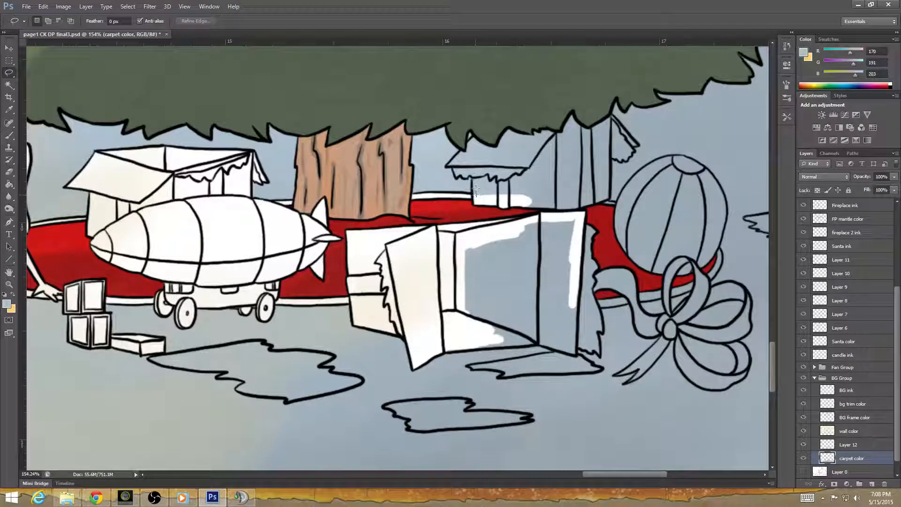
mouse_move(474, 174)
left_mouse_down()
mouse_move(453, 164)
mouse_move(482, 135)
mouse_move(513, 123)
mouse_move(530, 136)
mouse_move(585, 104)
mouse_move(602, 134)
mouse_move(623, 138)
left_mouse_up()
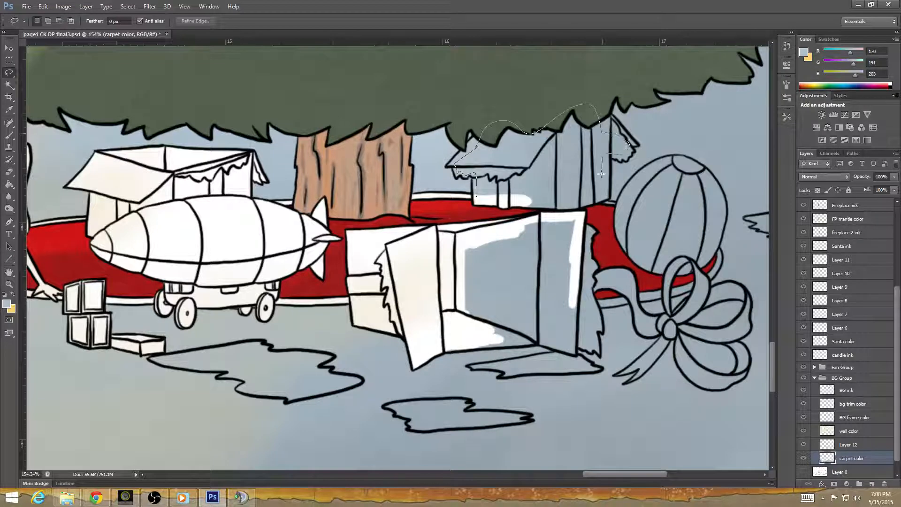
mouse_move(601, 173)
left_mouse_down()
mouse_move(598, 196)
mouse_move(619, 201)
left_mouse_up()
mouse_move(669, 162)
left_mouse_down()
mouse_move(705, 180)
mouse_move(714, 199)
mouse_move(714, 267)
mouse_move(694, 285)
mouse_move(650, 296)
left_mouse_up()
mouse_move(592, 312)
left_mouse_down()
mouse_move(588, 344)
mouse_move(573, 338)
mouse_move(561, 348)
mouse_move(591, 366)
mouse_move(571, 368)
left_mouse_up()
mouse_move(500, 369)
left_mouse_down()
mouse_move(556, 354)
mouse_move(535, 341)
mouse_move(473, 346)
mouse_move(452, 330)
mouse_move(445, 234)
mouse_move(476, 197)
left_mouse_up()
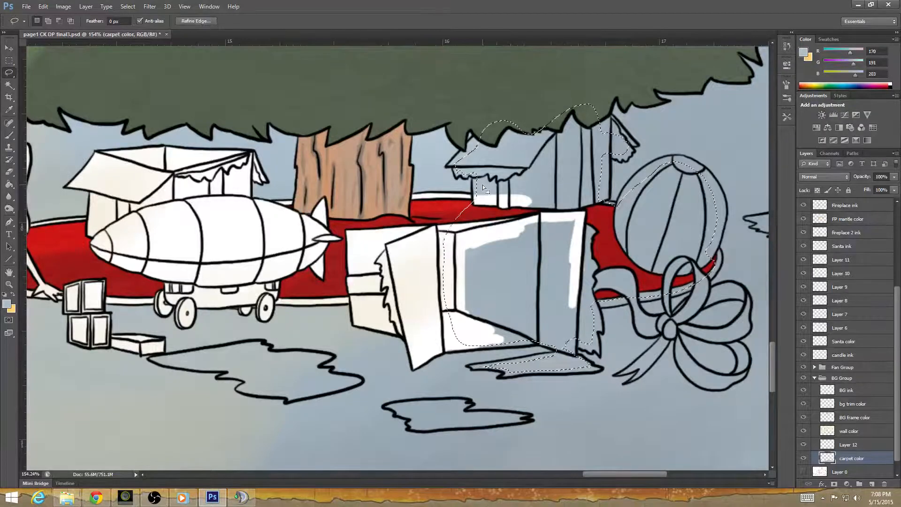
key("Delete")
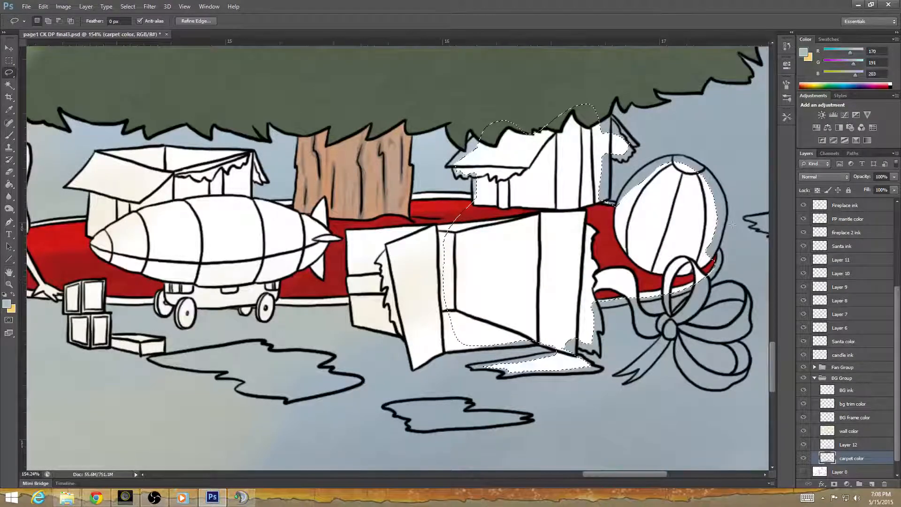
left_click(373, 203)
Erase the leftover carpet color from the rear box, the ball's edges and the torn paper scrap beside the ball.
left_click(10, 61)
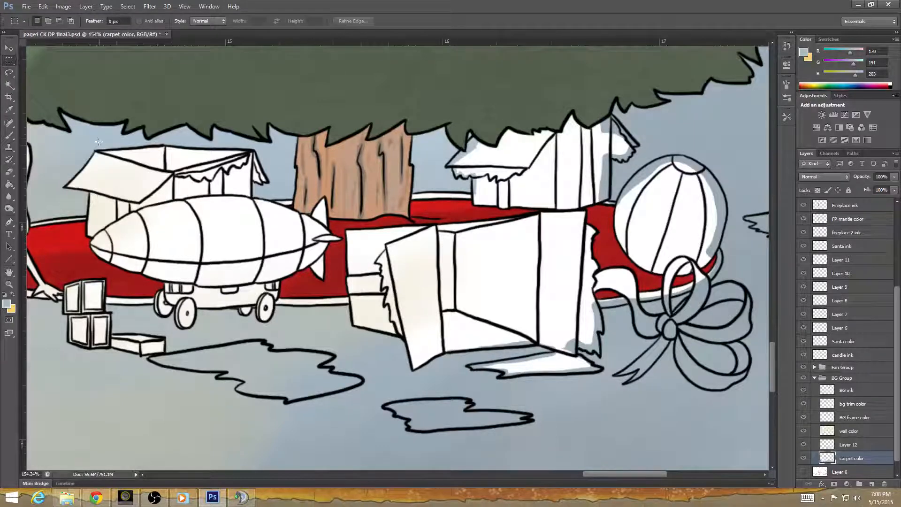
left_click(8, 172)
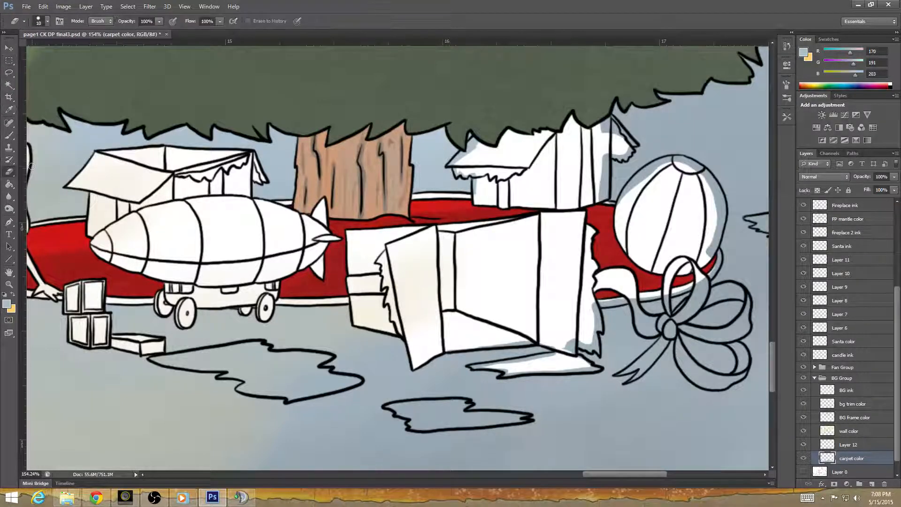
mouse_move(526, 389)
left_mouse_down()
mouse_move(391, 415)
mouse_move(359, 477)
left_mouse_up()
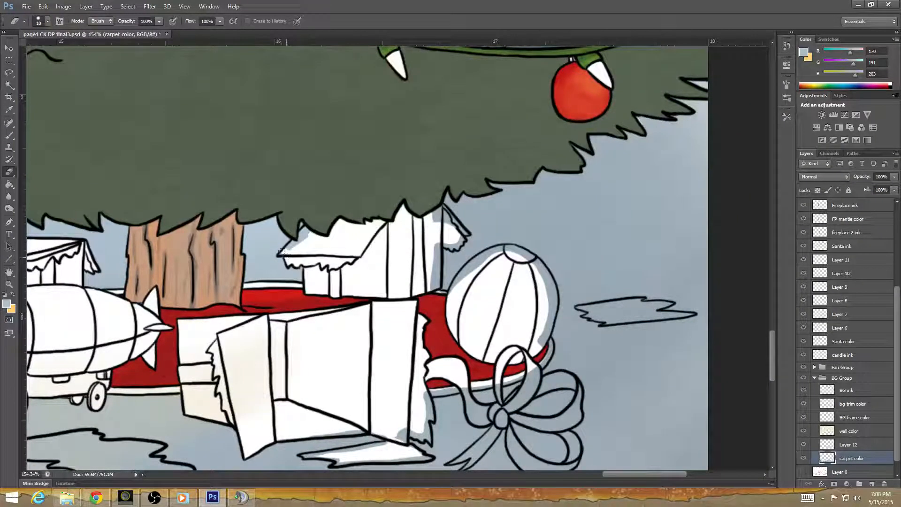
left_click_drag(284, 250, 307, 231)
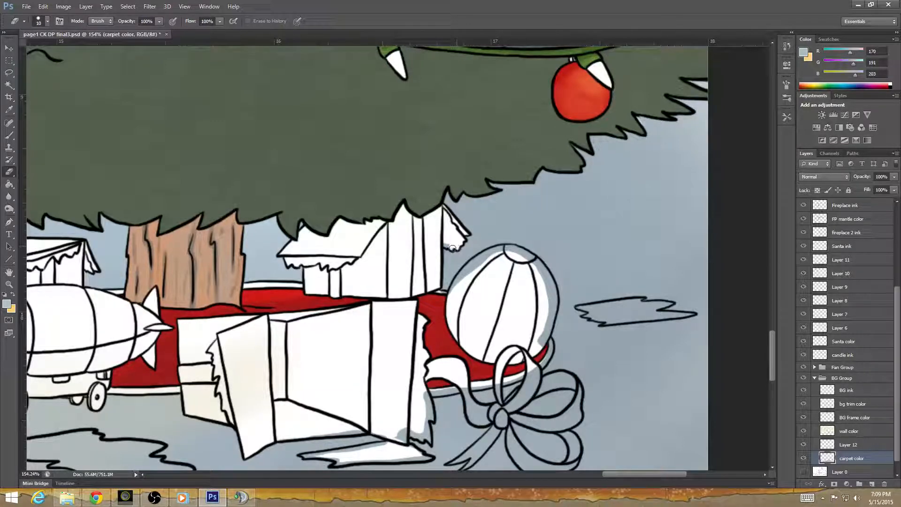
mouse_move(482, 294)
left_mouse_down()
mouse_move(352, 339)
mouse_move(331, 337)
mouse_move(307, 283)
mouse_move(325, 263)
mouse_move(364, 250)
mouse_move(389, 271)
mouse_move(381, 245)
mouse_move(405, 301)
mouse_move(390, 346)
left_mouse_up()
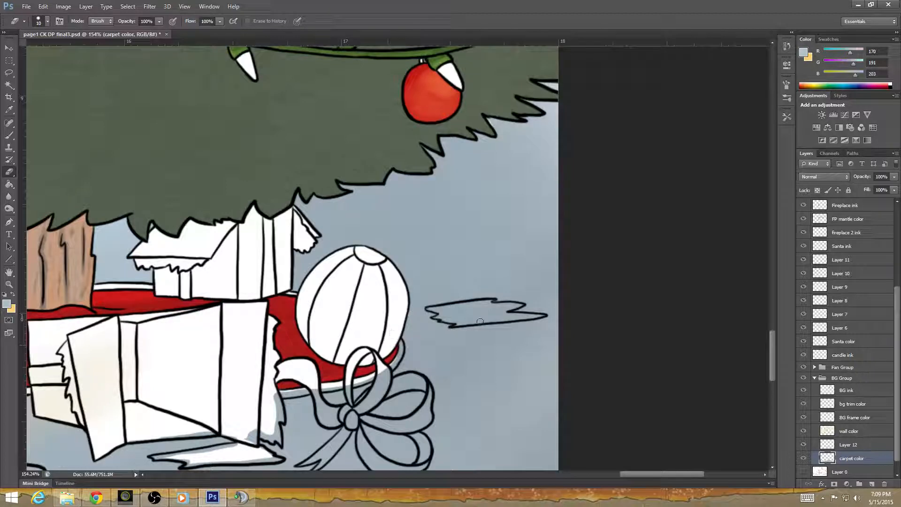
mouse_move(431, 311)
left_mouse_down()
mouse_move(488, 302)
mouse_move(442, 315)
mouse_move(485, 323)
mouse_move(474, 317)
mouse_move(514, 306)
mouse_move(498, 315)
mouse_move(542, 315)
left_mouse_up()
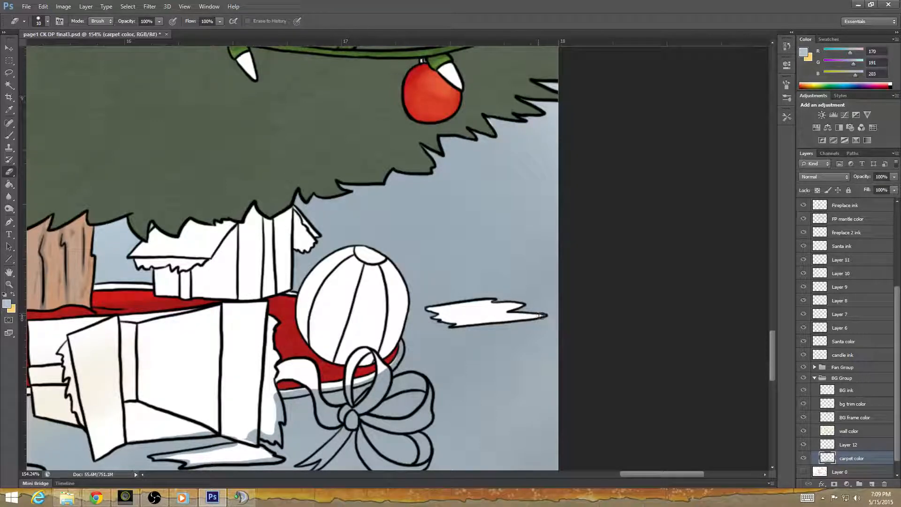
Erase the carpet color from the open box's torn right flap, the tree skirt trim by the ball and the ribbon's upper loops.
left_click_drag(466, 413, 613, 306)
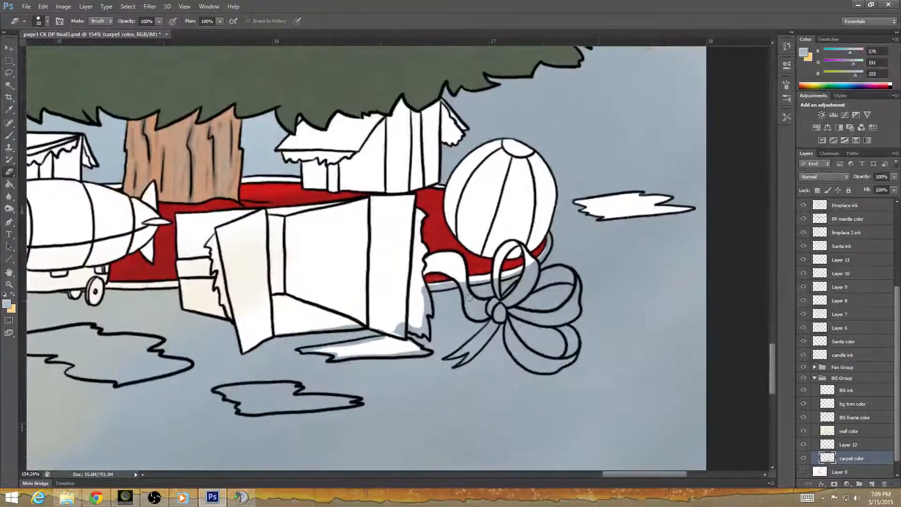
mouse_move(420, 290)
left_mouse_down()
mouse_move(514, 272)
mouse_move(547, 236)
left_mouse_up()
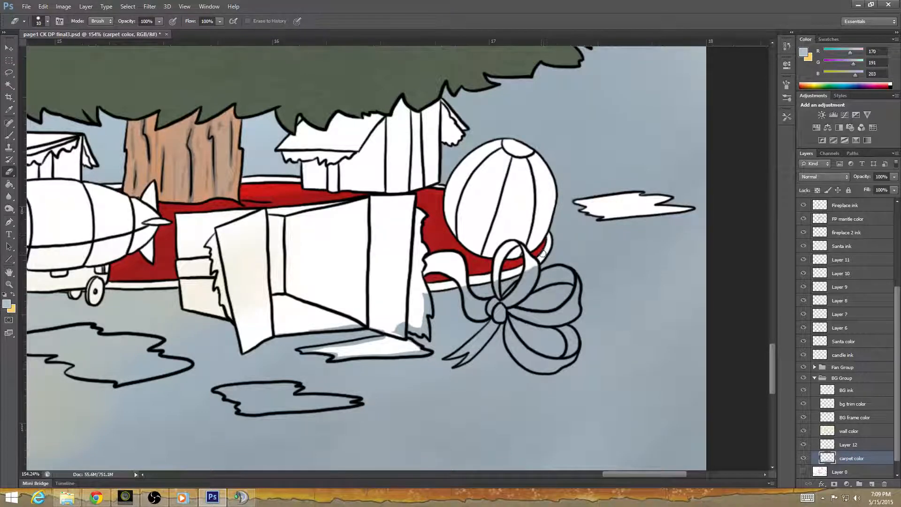
mouse_move(425, 288)
left_mouse_down()
mouse_move(427, 335)
mouse_move(420, 328)
left_mouse_up()
mouse_move(412, 327)
left_mouse_down()
mouse_move(397, 337)
mouse_move(422, 351)
left_mouse_up()
mouse_move(465, 288)
left_mouse_down()
mouse_move(478, 317)
mouse_move(488, 314)
mouse_move(472, 303)
mouse_move(496, 304)
mouse_move(496, 279)
mouse_move(499, 307)
mouse_move(529, 268)
mouse_move(536, 282)
mouse_move(503, 307)
mouse_move(556, 276)
mouse_move(541, 275)
mouse_move(563, 269)
mouse_move(561, 281)
mouse_move(571, 280)
mouse_move(566, 273)
mouse_move(573, 284)
mouse_move(561, 265)
left_mouse_up()
key("ctrl+z")
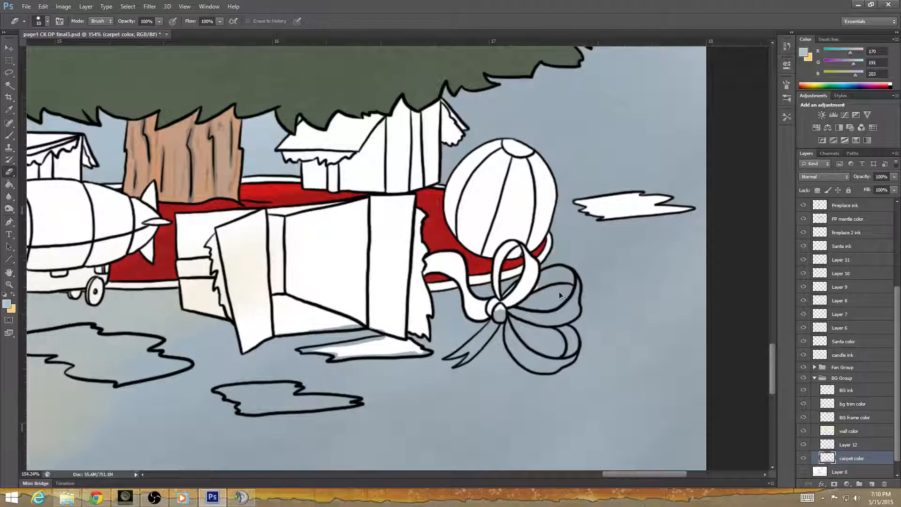
mouse_move(535, 288)
left_mouse_down()
mouse_move(562, 269)
mouse_move(584, 276)
left_mouse_up()
Erase the carpet color from the ribbon's knot, its hanging tail and the remaining right-hand loops.
left_click_drag(501, 401, 361, 357)
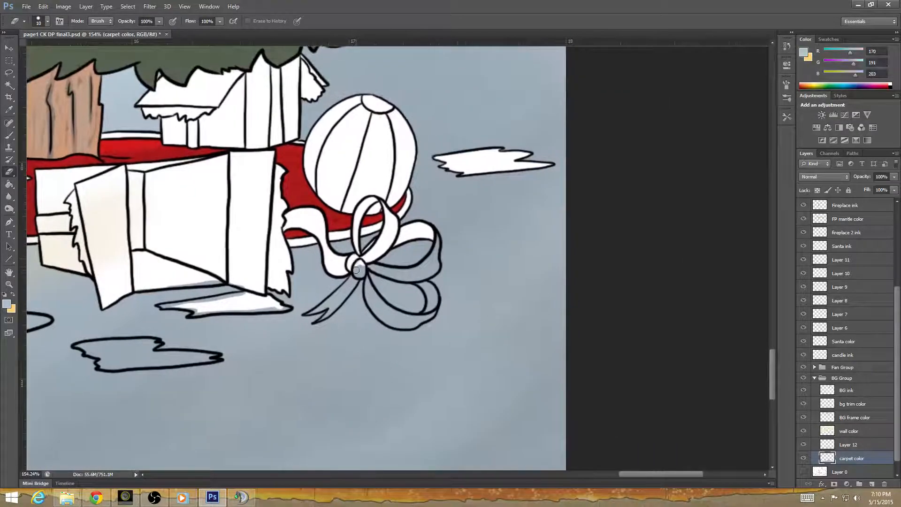
mouse_move(358, 264)
left_mouse_down()
mouse_move(360, 275)
mouse_move(361, 267)
left_mouse_up()
mouse_move(307, 313)
left_mouse_down()
mouse_move(356, 276)
mouse_move(319, 320)
mouse_move(342, 299)
mouse_move(327, 298)
mouse_move(318, 322)
mouse_move(342, 299)
left_mouse_up()
mouse_move(387, 265)
left_mouse_down()
mouse_move(420, 275)
mouse_move(409, 273)
mouse_move(427, 262)
mouse_move(421, 277)
mouse_move(431, 270)
mouse_move(434, 254)
left_mouse_up()
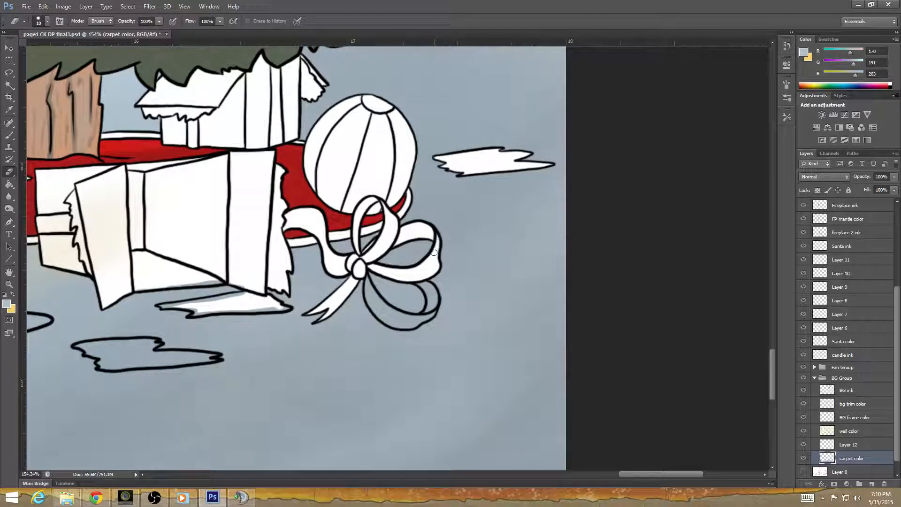
left_click_drag(429, 364, 358, 326)
mouse_move(295, 241)
left_mouse_down()
mouse_move(314, 283)
mouse_move(301, 263)
mouse_move(328, 283)
mouse_move(317, 280)
mouse_move(318, 289)
mouse_move(349, 284)
mouse_move(329, 291)
mouse_move(360, 280)
mouse_move(350, 251)
left_mouse_up()
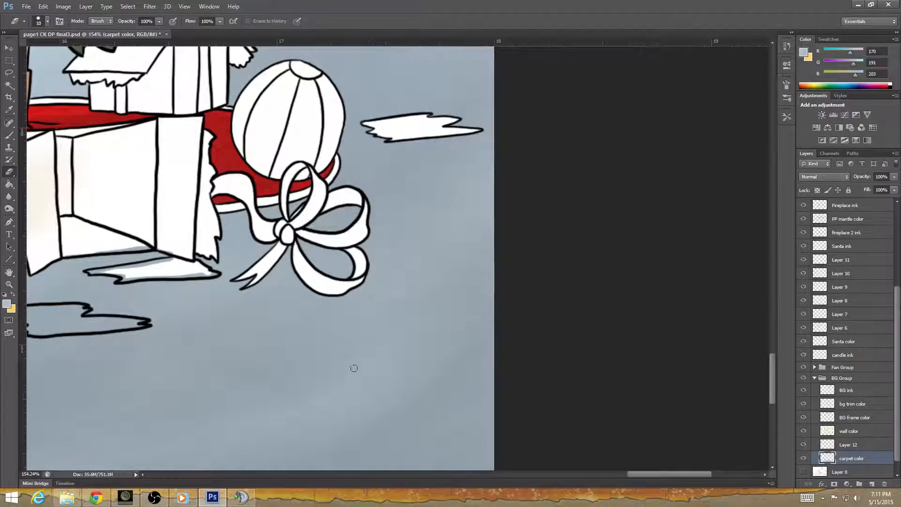
Erase the leftover carpet color from the paper scrap in front of the large open box and along the box's bottom edge.
mouse_move(389, 318)
left_mouse_down()
mouse_move(484, 370)
mouse_move(589, 380)
left_mouse_up()
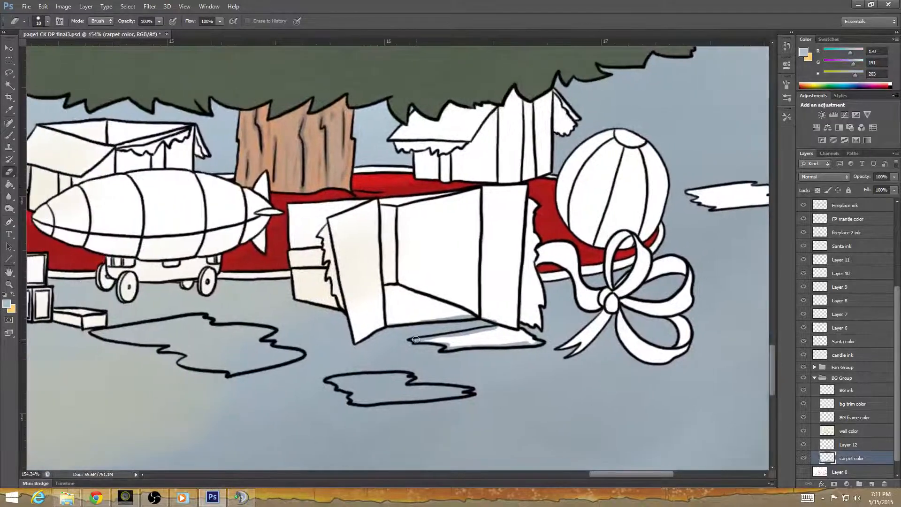
mouse_move(423, 341)
left_mouse_down()
mouse_move(500, 328)
mouse_move(484, 316)
left_mouse_up()
mouse_move(460, 347)
left_mouse_down()
mouse_move(438, 340)
mouse_move(451, 345)
mouse_move(443, 348)
mouse_move(540, 343)
left_mouse_up()
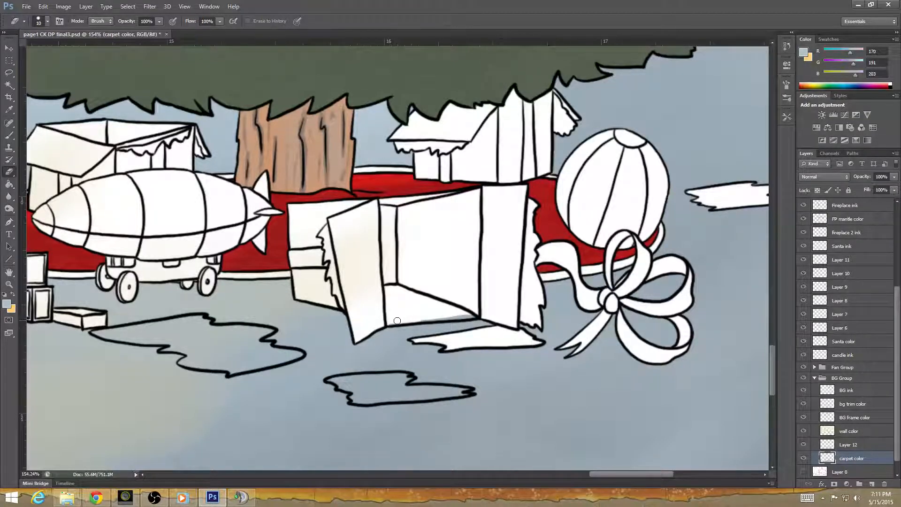
left_click_drag(390, 323, 479, 315)
left_click_drag(467, 399, 615, 319)
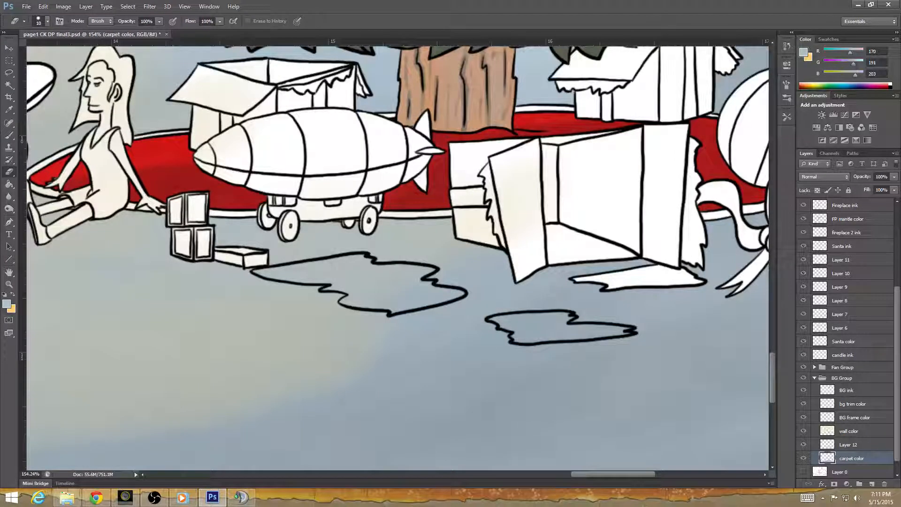
key("alt+Tab")
left_click_drag(515, 249, 356, 316)
mouse_move(471, 311)
left_mouse_down()
mouse_move(537, 303)
mouse_move(557, 272)
left_mouse_up()
Erase the carpet color inside the large torn paper scrap in front of the airship.
mouse_move(299, 389)
left_mouse_down()
mouse_move(469, 313)
mouse_move(564, 356)
left_mouse_up()
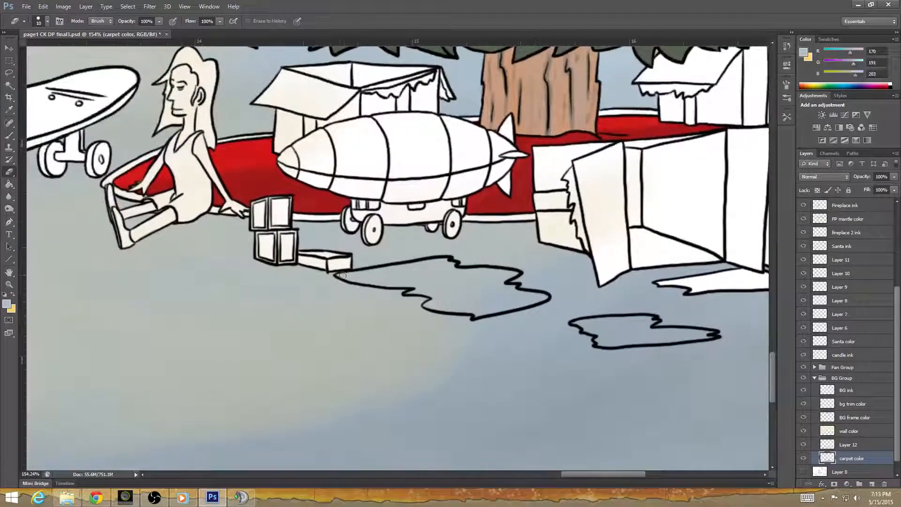
mouse_move(343, 275)
left_mouse_down()
mouse_move(398, 285)
mouse_move(347, 275)
mouse_move(413, 267)
mouse_move(407, 284)
mouse_move(421, 287)
mouse_move(406, 293)
mouse_move(434, 295)
mouse_move(413, 274)
mouse_move(420, 266)
mouse_move(409, 268)
mouse_move(445, 261)
mouse_move(436, 266)
mouse_move(453, 265)
mouse_move(438, 275)
mouse_move(515, 273)
mouse_move(479, 287)
mouse_move(478, 277)
mouse_move(449, 288)
mouse_move(440, 277)
mouse_move(425, 305)
mouse_move(481, 305)
left_mouse_up()
key("ctrl+z")
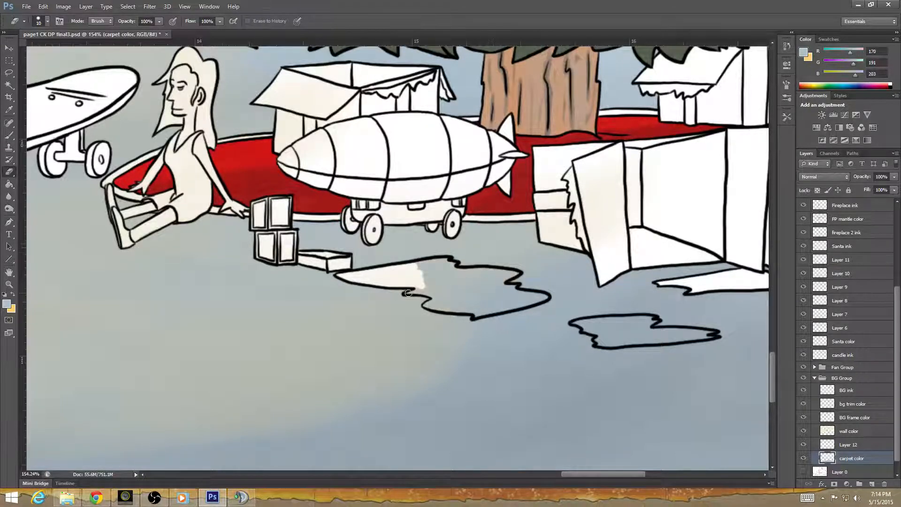
mouse_move(408, 293)
left_mouse_down()
mouse_move(435, 297)
mouse_move(424, 307)
mouse_move(434, 299)
mouse_move(429, 305)
mouse_move(481, 309)
left_mouse_up()
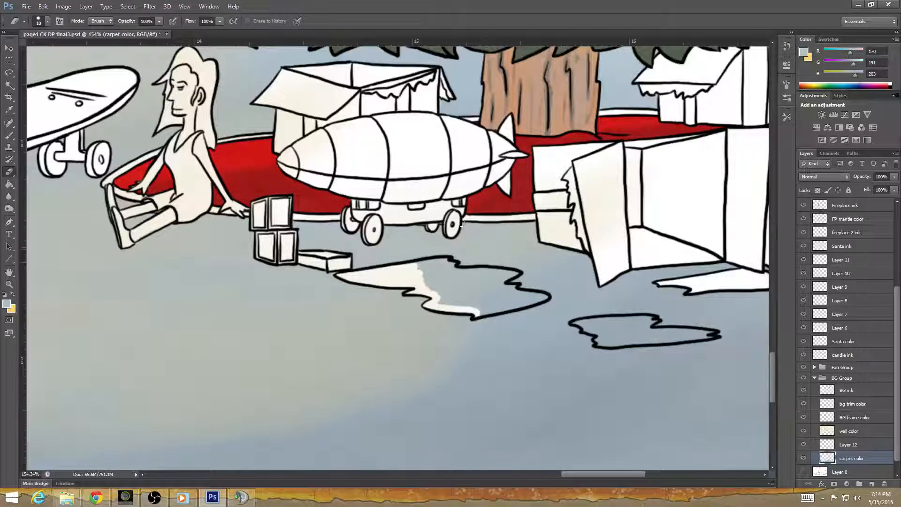
mouse_move(412, 267)
left_mouse_down()
mouse_move(452, 263)
mouse_move(437, 282)
mouse_move(435, 270)
mouse_move(424, 274)
mouse_move(427, 288)
mouse_move(444, 288)
mouse_move(437, 302)
mouse_move(479, 307)
mouse_move(476, 315)
mouse_move(503, 306)
mouse_move(491, 311)
mouse_move(467, 299)
mouse_move(482, 291)
mouse_move(448, 288)
mouse_move(464, 278)
mouse_move(453, 271)
mouse_move(487, 276)
mouse_move(483, 287)
mouse_move(490, 284)
mouse_move(411, 277)
mouse_move(506, 262)
mouse_move(482, 271)
mouse_move(514, 272)
mouse_move(493, 287)
mouse_move(513, 288)
mouse_move(505, 299)
mouse_move(528, 295)
mouse_move(498, 310)
mouse_move(546, 297)
mouse_move(516, 297)
left_mouse_up()
Erase the carpet color inside the small separate paper scrap on the floor below the large open box.
left_click_drag(605, 363, 366, 352)
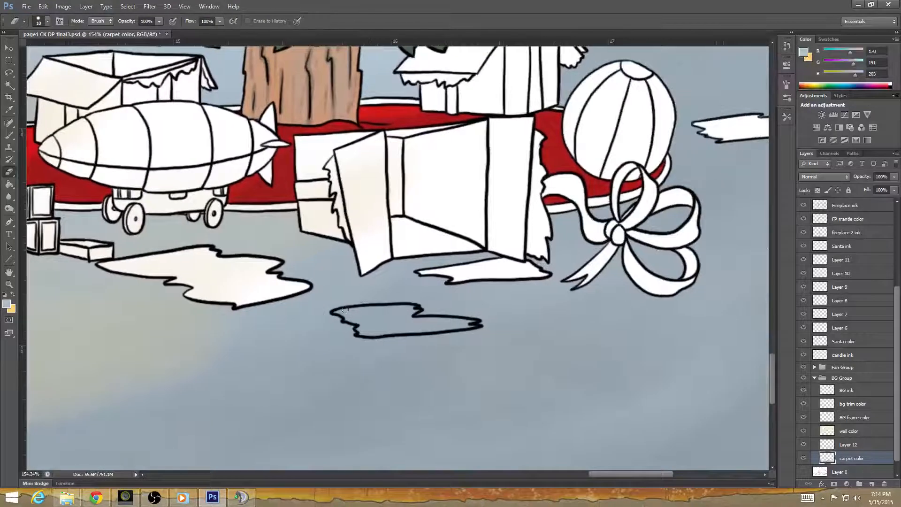
mouse_move(345, 310)
left_mouse_down()
mouse_move(335, 314)
mouse_move(365, 331)
mouse_move(401, 331)
mouse_move(373, 328)
mouse_move(384, 323)
mouse_move(343, 310)
mouse_move(407, 307)
mouse_move(414, 313)
mouse_move(390, 323)
mouse_move(409, 326)
mouse_move(471, 323)
left_mouse_up()
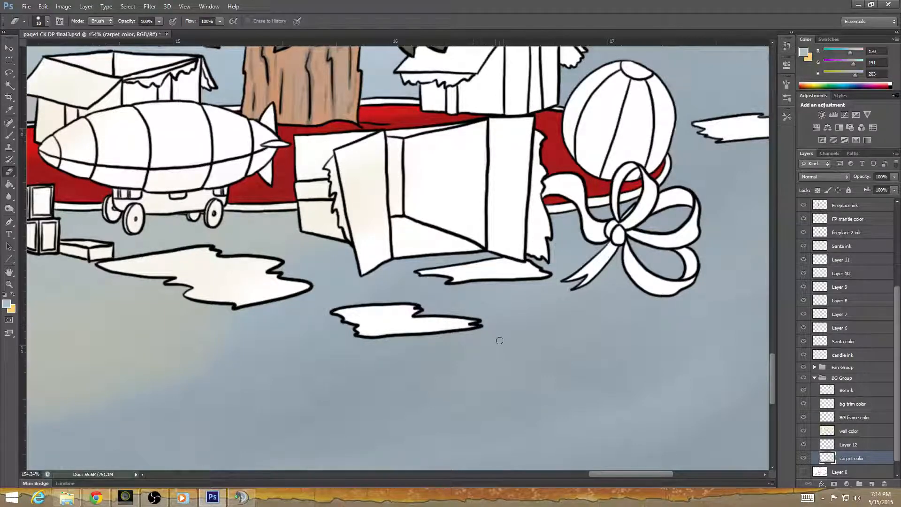
scroll(491, 338, "down", 3)
scroll(488, 340, "down", 5)
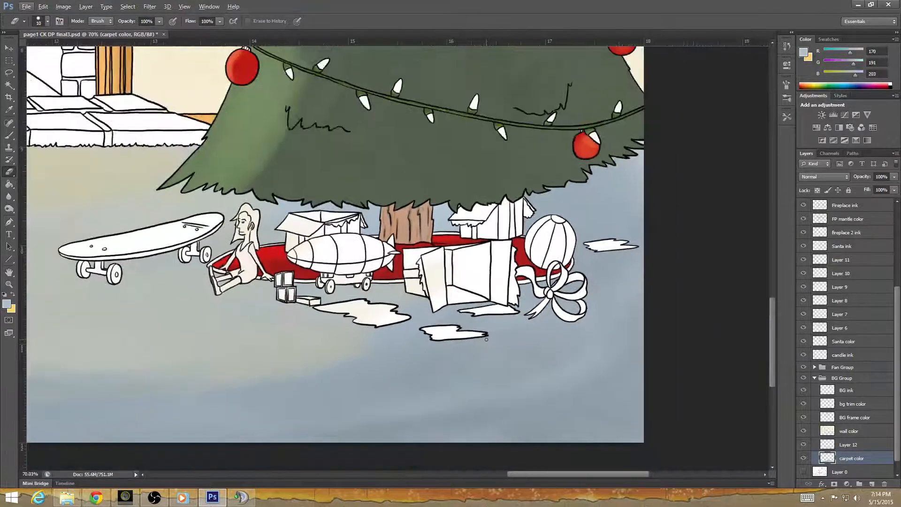
scroll(486, 338, "down", 5)
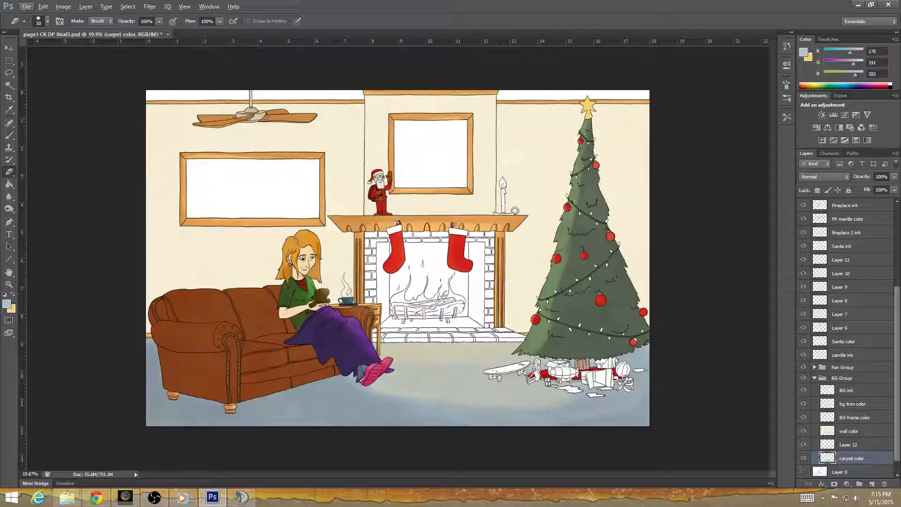
left_click(97, 497)
scroll(531, 371, "down", 2)
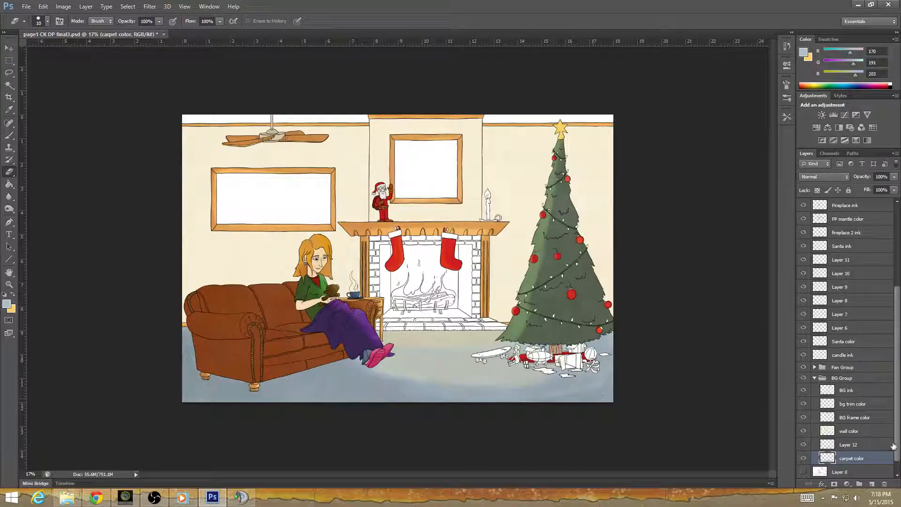
Collapse the BG Group and add a new layer directly beneath the fireplace 2 ink layer.
scroll(816, 408, "up", 2)
left_click(813, 402)
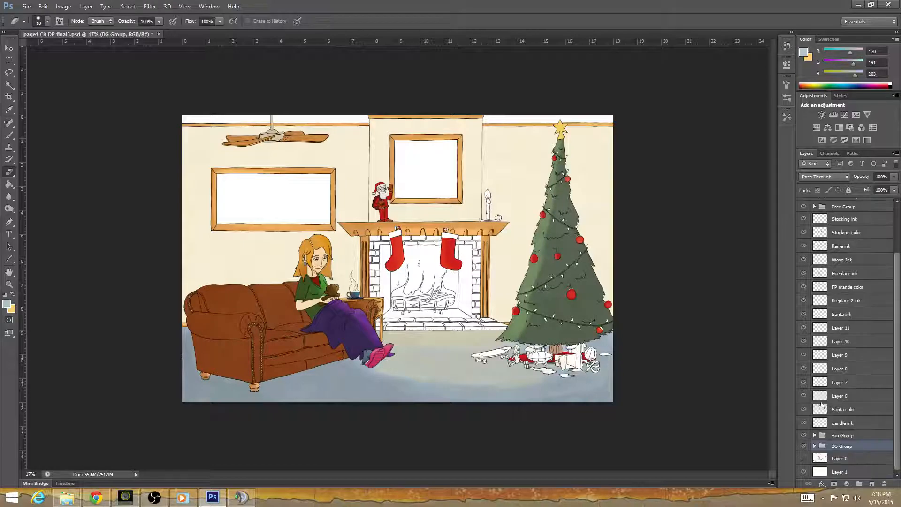
left_click(855, 315)
left_click(872, 484)
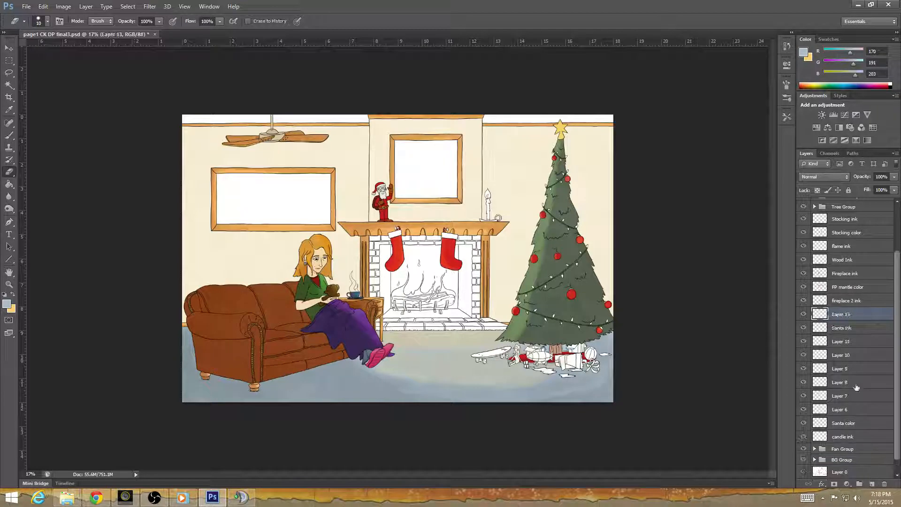
Check what the fireplace 2 ink layer contains and rename the new layer beneath it "fp2 color".
double_click(840, 314)
left_click(803, 301)
left_click(804, 301)
double_click(847, 318)
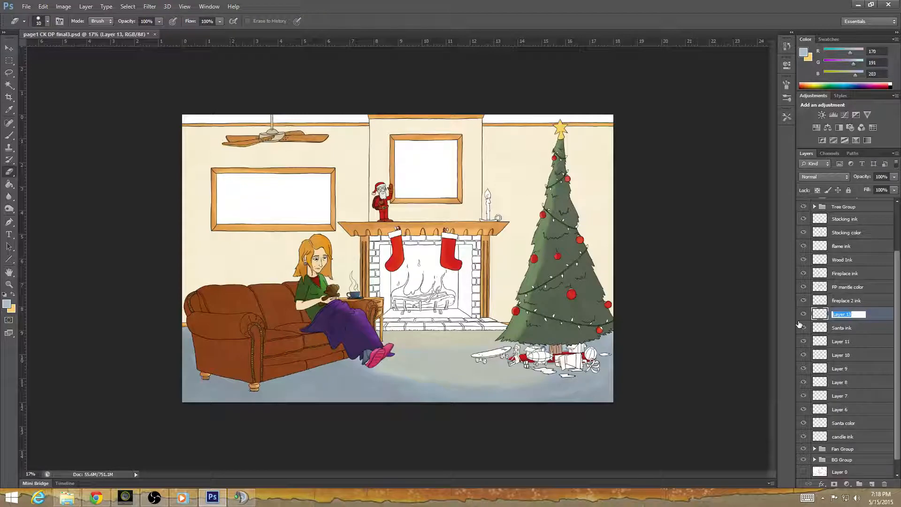
type("fp2 colorr")
Add a new layer between Fireplace ink and FP mantle color and name it "fp color".
left_click(870, 303)
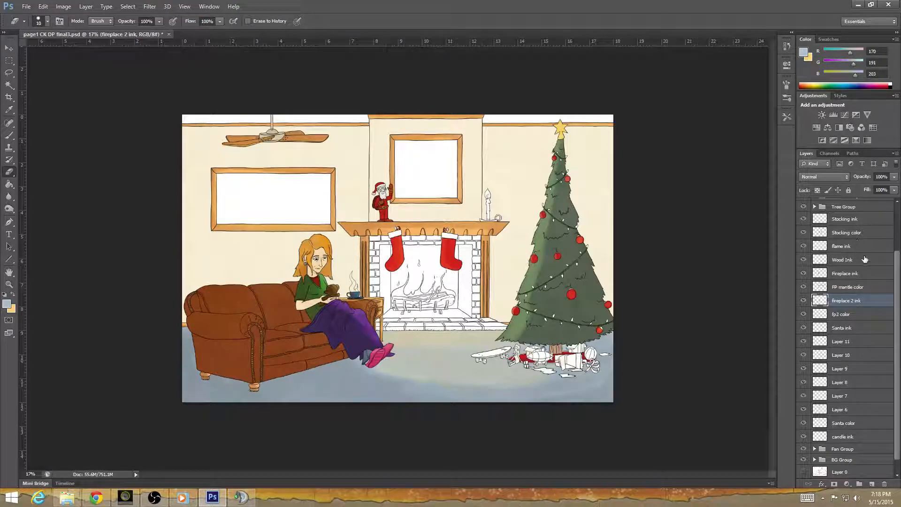
left_click(856, 287)
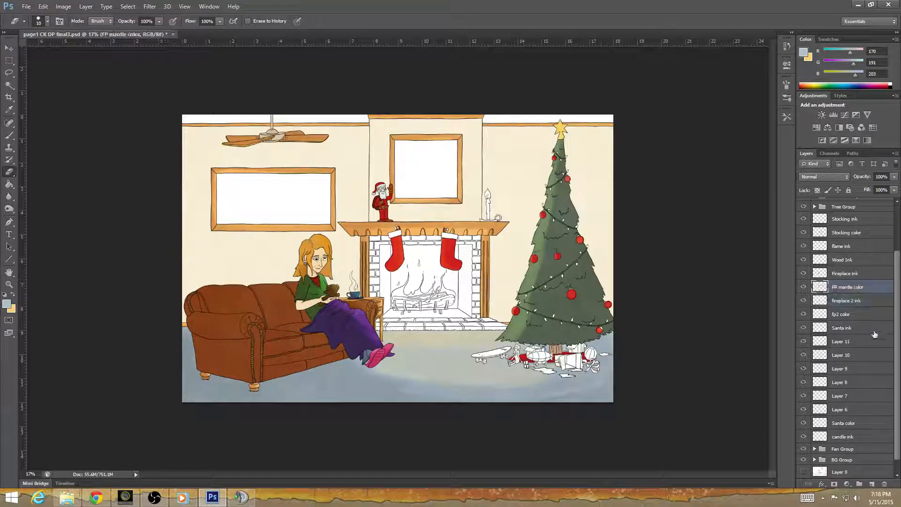
left_click(871, 483)
double_click(842, 287)
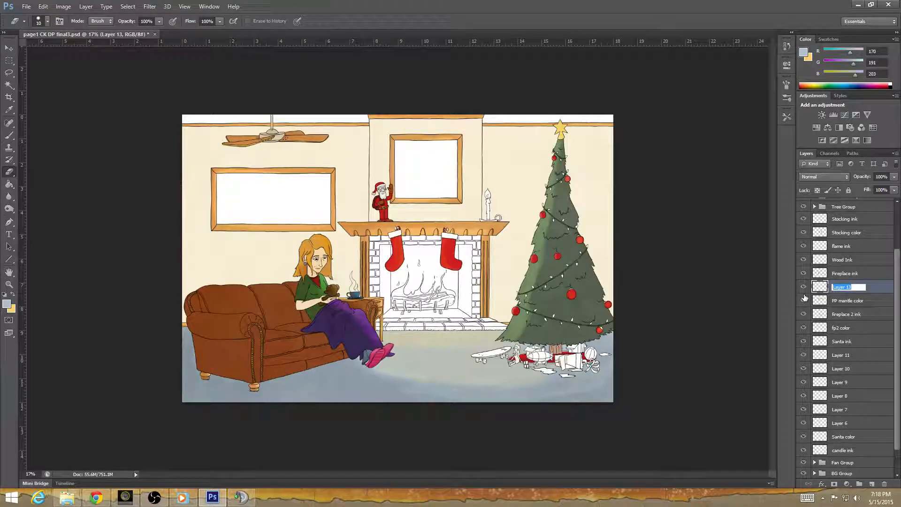
type("fp color")
key("Return")
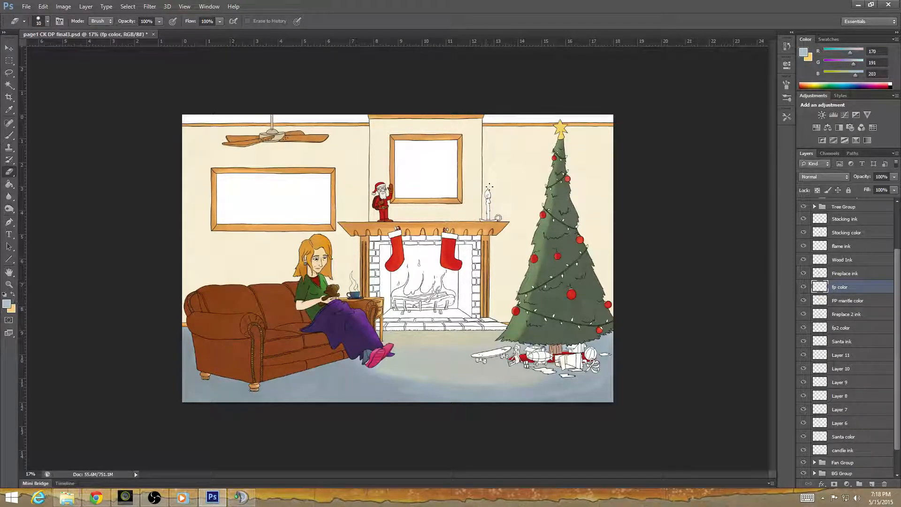
Set the foreground color to the brownish red 7e4343 and switch to the Brush tool for the fireplace bricks.
scroll(530, 305, "up", 5)
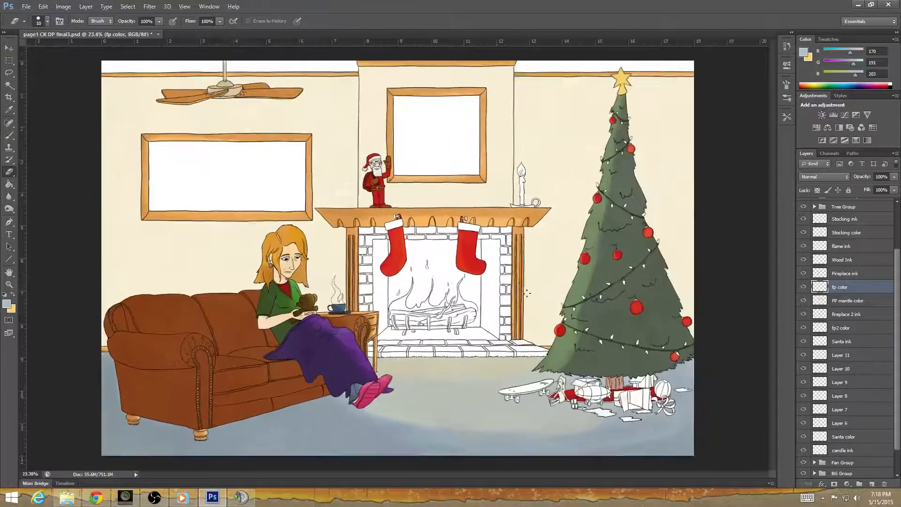
scroll(529, 305, "up", 4)
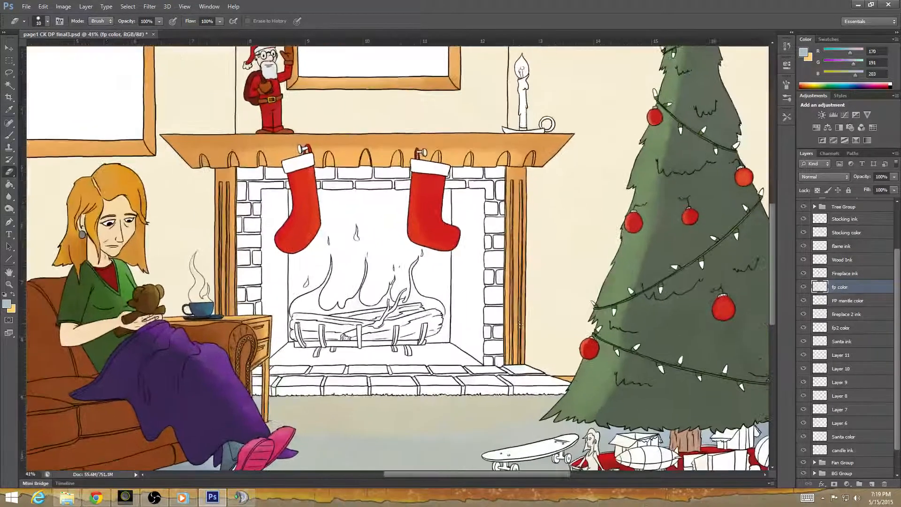
left_click(7, 303)
left_click_drag(580, 228, 578, 303)
left_click(478, 252)
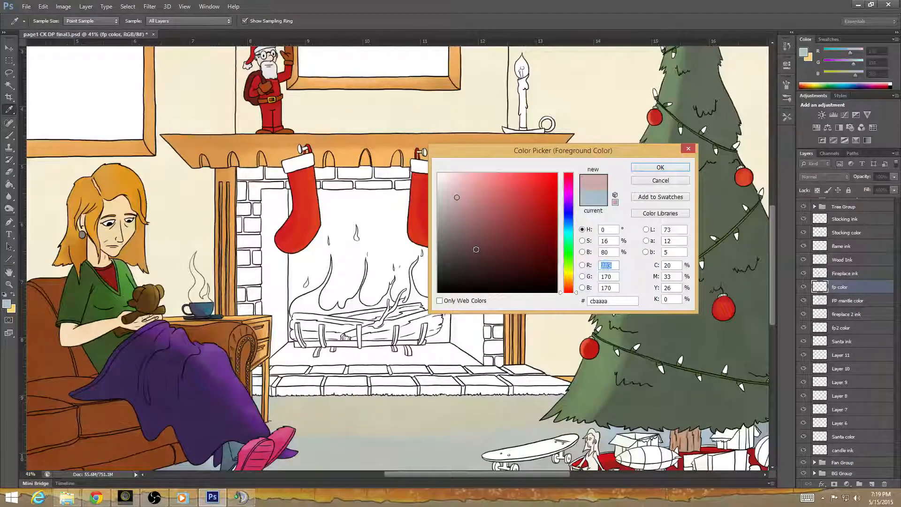
mouse_move(478, 252)
left_mouse_down()
mouse_move(475, 246)
mouse_move(488, 255)
mouse_move(478, 246)
mouse_move(493, 233)
left_mouse_up()
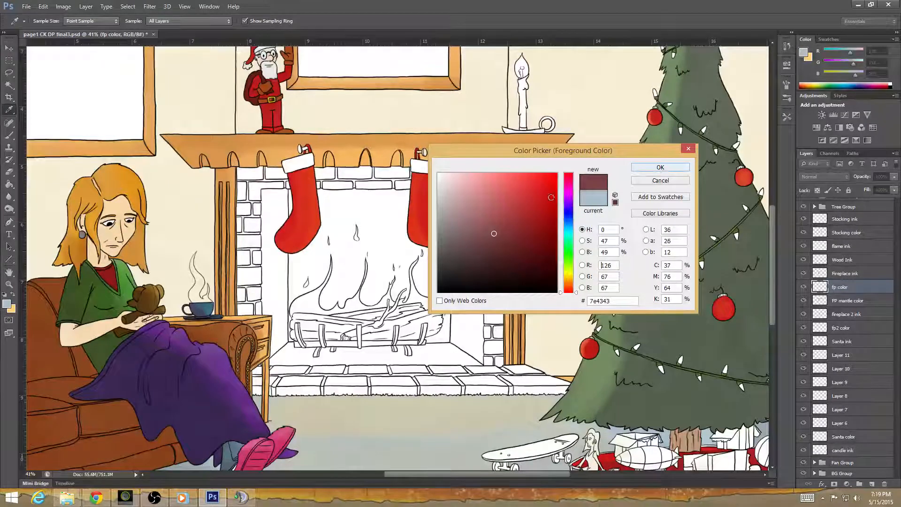
left_click(660, 167)
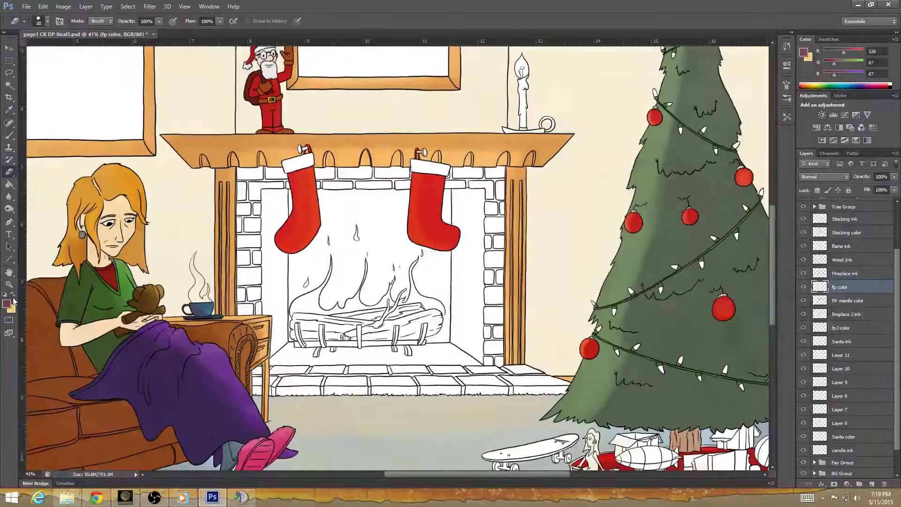
left_click(9, 135)
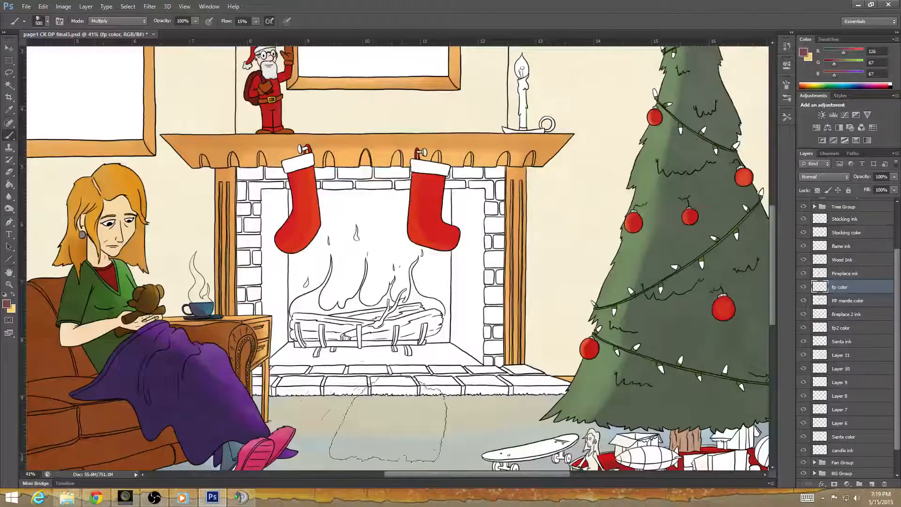
Try painting the brick surround and hearth with the 500 px Multiply brush, and undo the stroke.
mouse_move(253, 188)
left_mouse_down()
mouse_move(230, 206)
mouse_move(220, 242)
mouse_move(251, 183)
mouse_move(255, 272)
mouse_move(249, 263)
mouse_move(220, 305)
mouse_move(263, 337)
mouse_move(244, 370)
mouse_move(286, 385)
mouse_move(375, 391)
mouse_move(328, 389)
mouse_move(347, 392)
mouse_move(530, 389)
mouse_move(530, 380)
mouse_move(403, 394)
mouse_move(267, 390)
mouse_move(249, 220)
mouse_move(291, 178)
mouse_move(371, 192)
mouse_move(493, 183)
mouse_move(485, 335)
mouse_move(500, 225)
mouse_move(492, 180)
mouse_move(474, 286)
mouse_move(469, 261)
mouse_move(478, 277)
mouse_move(481, 244)
left_mouse_up()
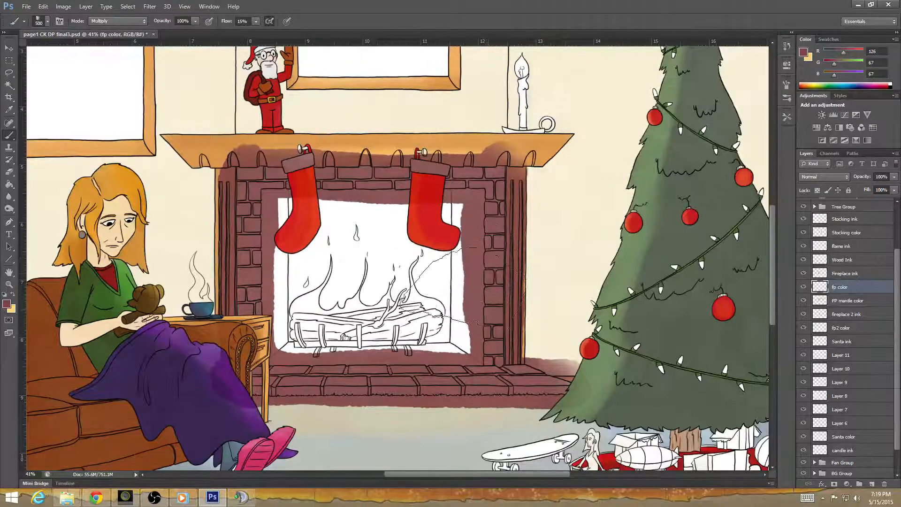
key("ctrl+z")
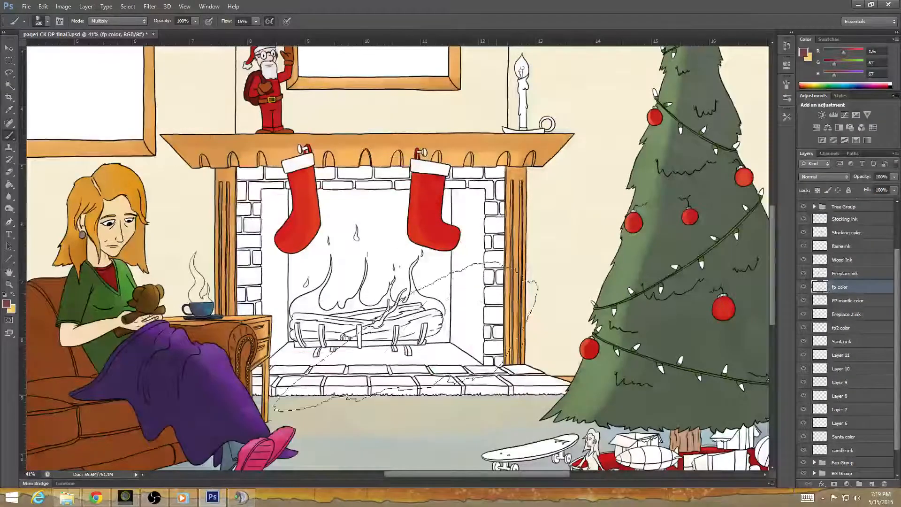
Reduce the brush to 100 px and paint the fireplace's brick surround and hearth brownish red.
key("bracketleft")
key("bracketleft")
key("bracketleft")
key("bracketleft")
key("bracketleft")
key("bracketleft")
key("bracketleft")
key("bracketleft")
key("bracketleft")
key("bracketleft")
key("bracketleft")
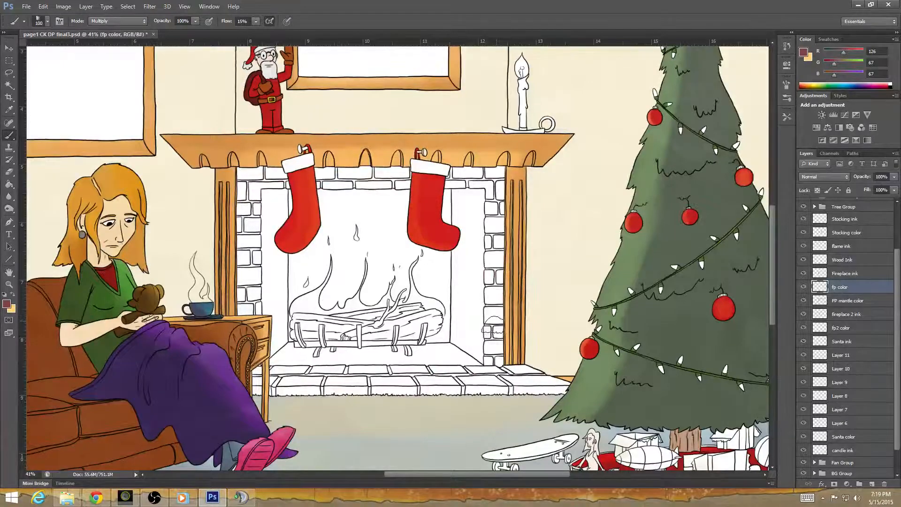
mouse_move(238, 168)
left_mouse_down()
mouse_move(243, 214)
mouse_move(247, 175)
mouse_move(249, 217)
mouse_move(250, 176)
mouse_move(257, 244)
mouse_move(253, 325)
mouse_move(250, 255)
mouse_move(244, 228)
mouse_move(235, 259)
mouse_move(234, 218)
mouse_move(238, 316)
left_mouse_up()
mouse_move(246, 283)
left_mouse_down()
mouse_move(253, 370)
mouse_move(244, 371)
mouse_move(321, 396)
mouse_move(289, 393)
mouse_move(333, 395)
mouse_move(268, 387)
mouse_move(298, 379)
mouse_move(261, 375)
mouse_move(348, 370)
mouse_move(310, 384)
mouse_move(382, 400)
mouse_move(364, 394)
mouse_move(406, 385)
mouse_move(343, 378)
mouse_move(377, 374)
mouse_move(347, 369)
mouse_move(407, 372)
mouse_move(267, 372)
mouse_move(448, 361)
mouse_move(457, 364)
mouse_move(437, 372)
mouse_move(464, 376)
mouse_move(392, 381)
mouse_move(474, 381)
mouse_move(377, 388)
mouse_move(434, 398)
mouse_move(391, 397)
mouse_move(479, 396)
mouse_move(443, 389)
mouse_move(498, 387)
mouse_move(475, 379)
mouse_move(477, 368)
mouse_move(508, 365)
mouse_move(553, 395)
mouse_move(509, 397)
mouse_move(549, 385)
mouse_move(494, 351)
mouse_move(496, 312)
mouse_move(477, 357)
mouse_move(489, 281)
mouse_move(492, 329)
mouse_move(493, 239)
mouse_move(498, 357)
mouse_move(498, 154)
mouse_move(492, 235)
mouse_move(487, 166)
mouse_move(449, 188)
mouse_move(485, 169)
mouse_move(436, 169)
mouse_move(425, 184)
mouse_move(366, 188)
mouse_move(408, 176)
mouse_move(379, 172)
mouse_move(312, 190)
mouse_move(304, 178)
mouse_move(335, 173)
mouse_move(246, 171)
mouse_move(252, 190)
mouse_move(285, 190)
left_mouse_up()
mouse_move(479, 187)
left_mouse_down()
mouse_move(486, 209)
mouse_move(472, 250)
mouse_move(478, 243)
mouse_move(484, 286)
mouse_move(478, 349)
mouse_move(466, 365)
mouse_move(265, 363)
mouse_move(258, 199)
mouse_move(398, 190)
mouse_move(357, 229)
mouse_move(356, 202)
mouse_move(370, 197)
mouse_move(358, 194)
mouse_move(375, 194)
mouse_move(356, 197)
mouse_move(376, 192)
mouse_move(343, 270)
mouse_move(305, 324)
mouse_move(267, 352)
left_mouse_up()
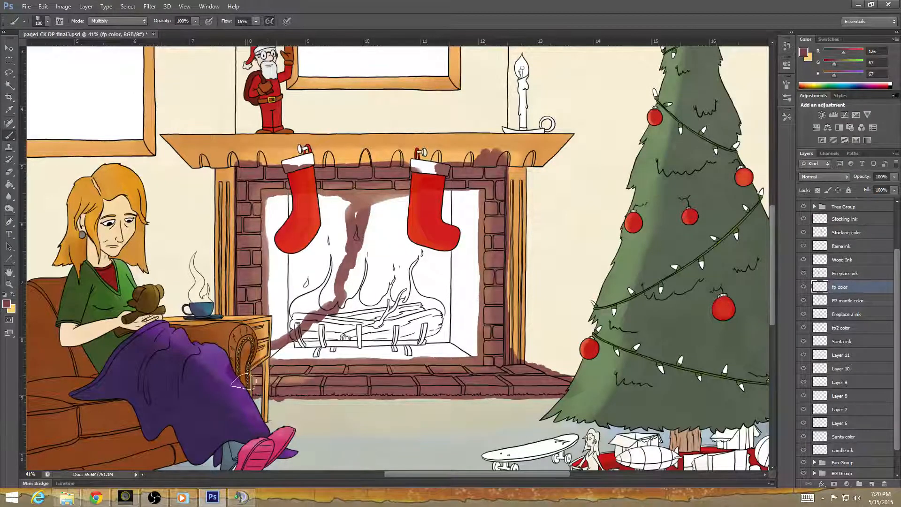
mouse_move(282, 388)
left_mouse_down()
mouse_move(568, 381)
mouse_move(247, 395)
mouse_move(544, 396)
mouse_move(569, 347)
mouse_move(534, 154)
mouse_move(399, 115)
mouse_move(375, 121)
mouse_move(471, 127)
mouse_move(538, 152)
mouse_move(581, 337)
mouse_move(514, 425)
left_mouse_up()
left_click_drag(441, 431, 271, 424)
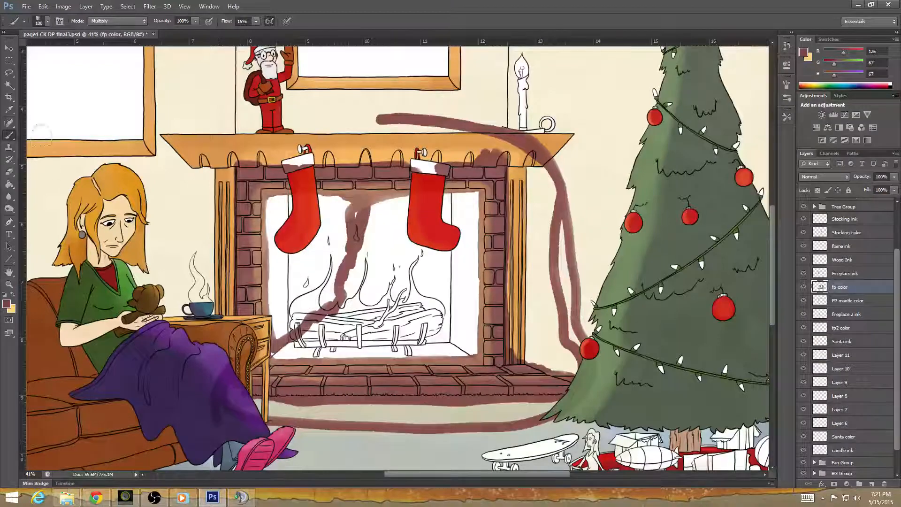
Lasso and delete the brick color spilled over the mantel's right half and the wall around the candle.
left_click(14, 172)
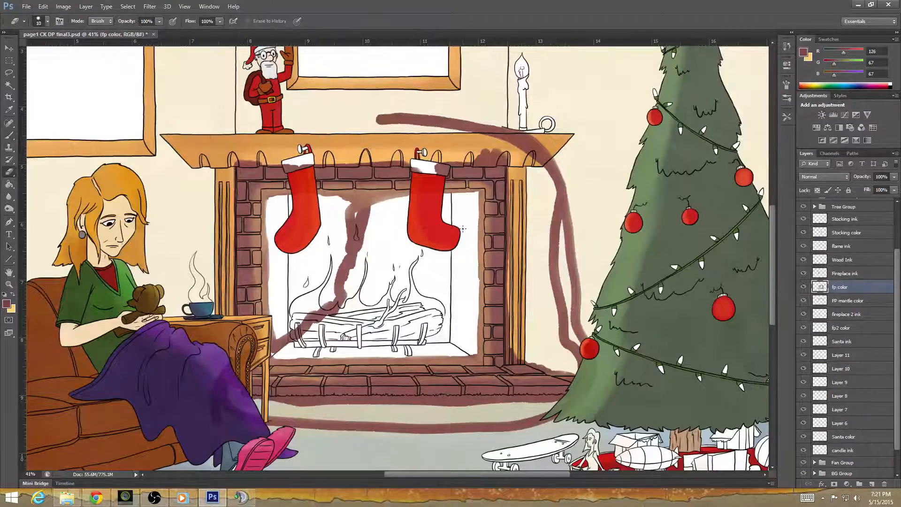
scroll(545, 209, "up", 5, "alt")
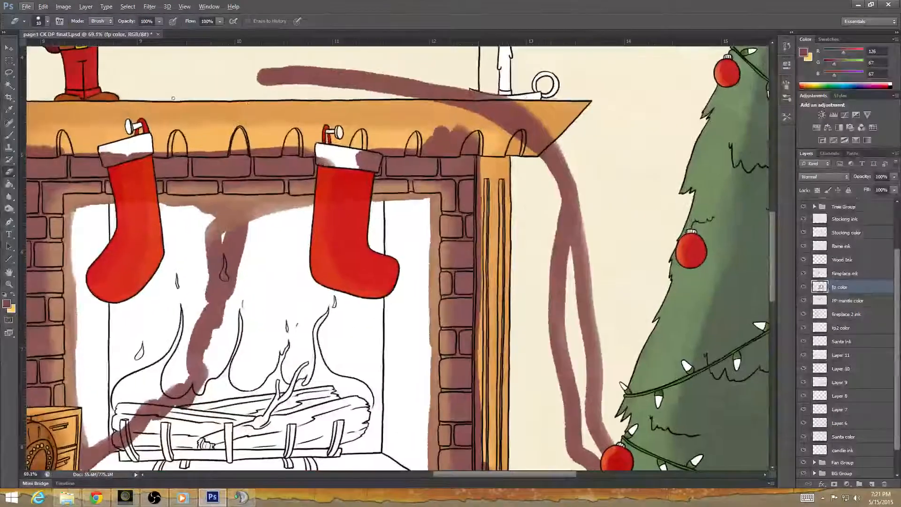
left_click(12, 74)
mouse_move(568, 214)
left_mouse_down()
mouse_move(503, 300)
mouse_move(519, 313)
mouse_move(539, 305)
left_mouse_up()
mouse_move(193, 205)
left_mouse_down()
mouse_move(230, 225)
mouse_move(271, 231)
left_mouse_up()
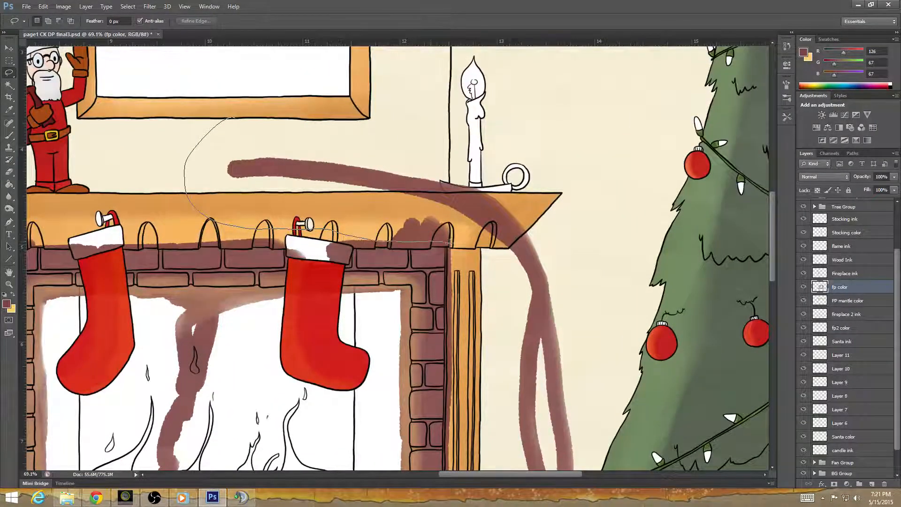
mouse_move(470, 318)
left_mouse_down()
mouse_move(630, 278)
mouse_move(536, 110)
mouse_move(327, 76)
mouse_move(236, 101)
left_mouse_up()
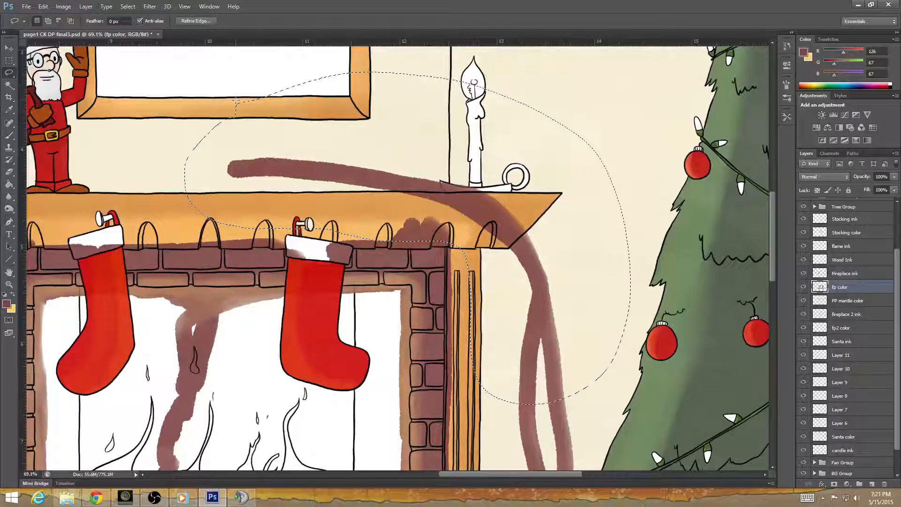
key("Delete")
key("Delete")
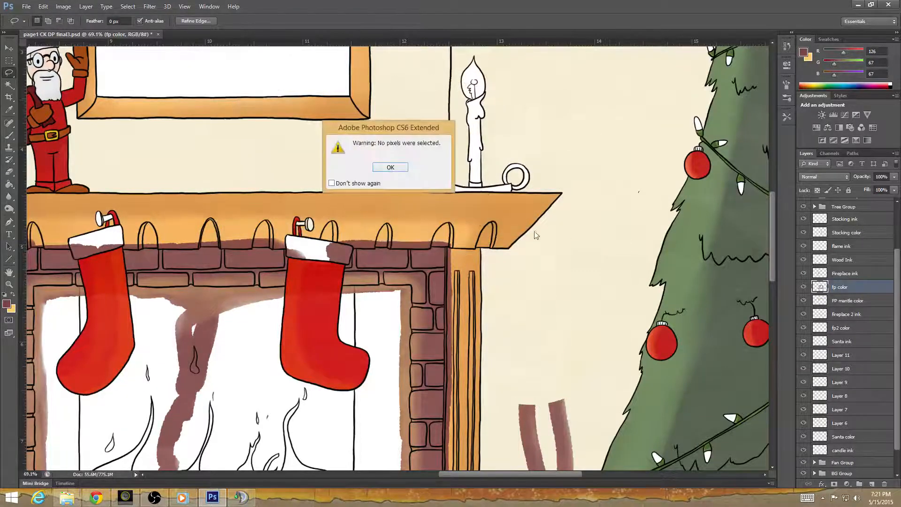
left_click(390, 167)
Lasso and delete the brick color spilled over the right wooden pillar and the wall between the hearth and tree.
mouse_move(547, 381)
left_mouse_down()
mouse_move(553, 251)
mouse_move(460, 114)
mouse_move(531, 134)
left_mouse_up()
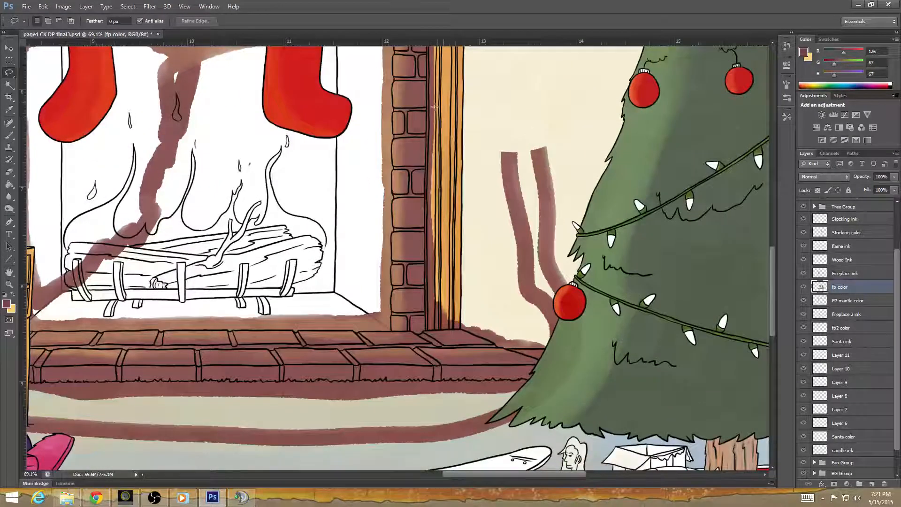
left_click_drag(441, 103, 431, 146)
left_click_drag(429, 226, 431, 263)
left_click_drag(432, 323, 481, 335)
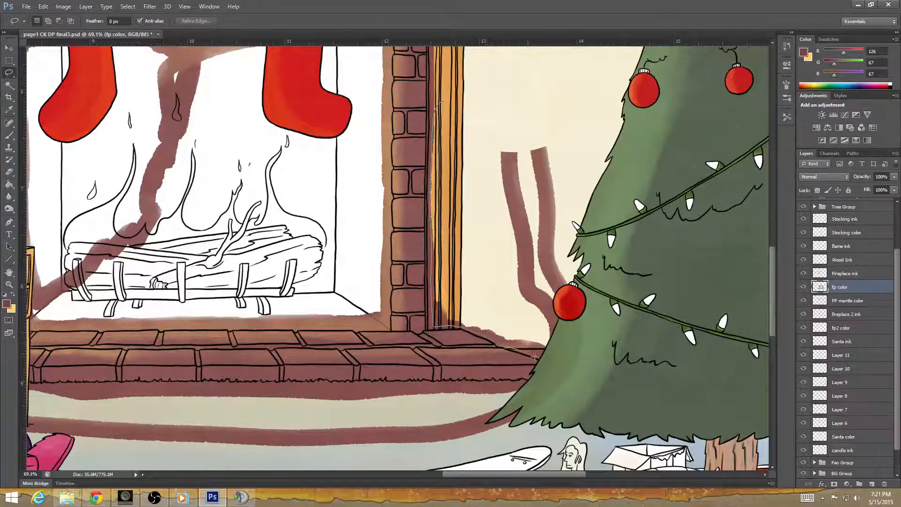
mouse_move(652, 295)
left_mouse_down()
mouse_move(600, 115)
mouse_move(503, 81)
mouse_move(442, 101)
left_mouse_up()
key("Delete")
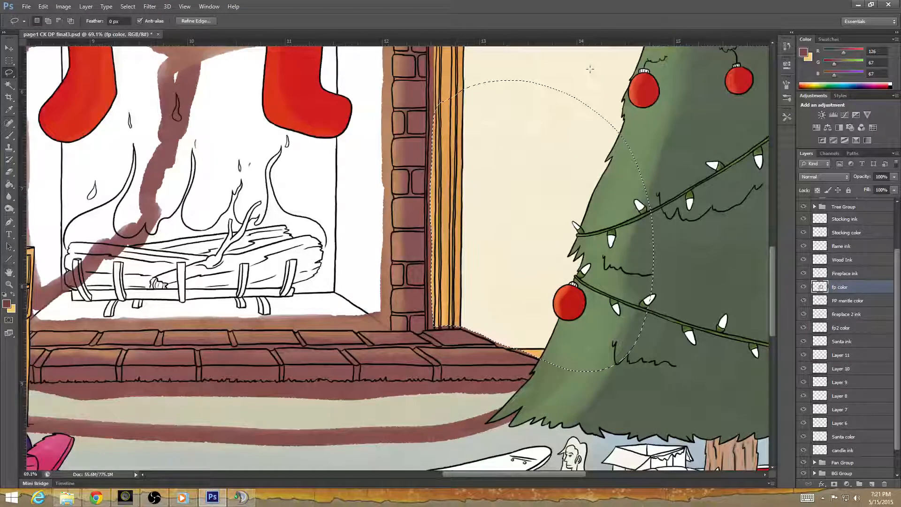
Lasso along the hearth's bottom edge, delete the brick color spilled on the carpet and blanket, and deselect.
left_click_drag(539, 407, 709, 311)
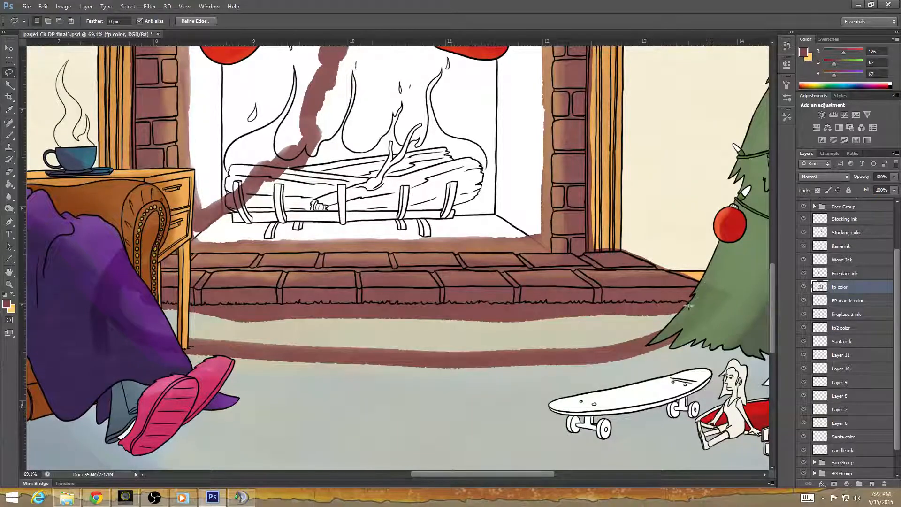
left_click_drag(453, 306, 370, 305)
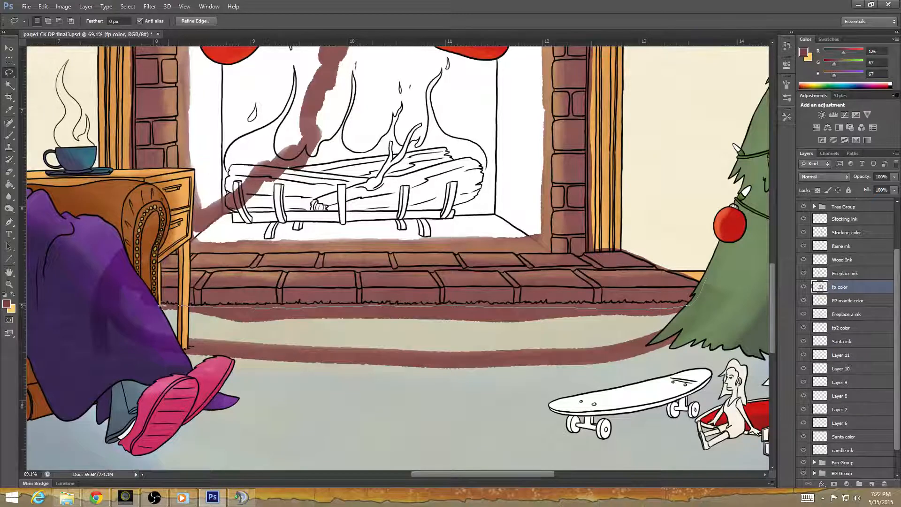
left_click_drag(155, 260, 174, 239)
mouse_move(129, 218)
left_mouse_down()
mouse_move(105, 412)
mouse_move(291, 444)
mouse_move(525, 437)
mouse_move(703, 411)
mouse_move(741, 279)
mouse_move(707, 271)
left_mouse_up()
key("Delete")
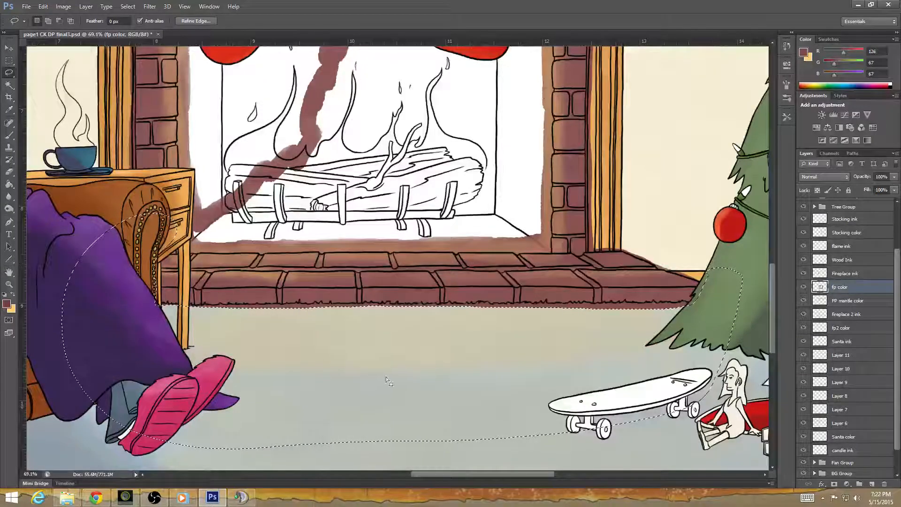
key("ctrl+d")
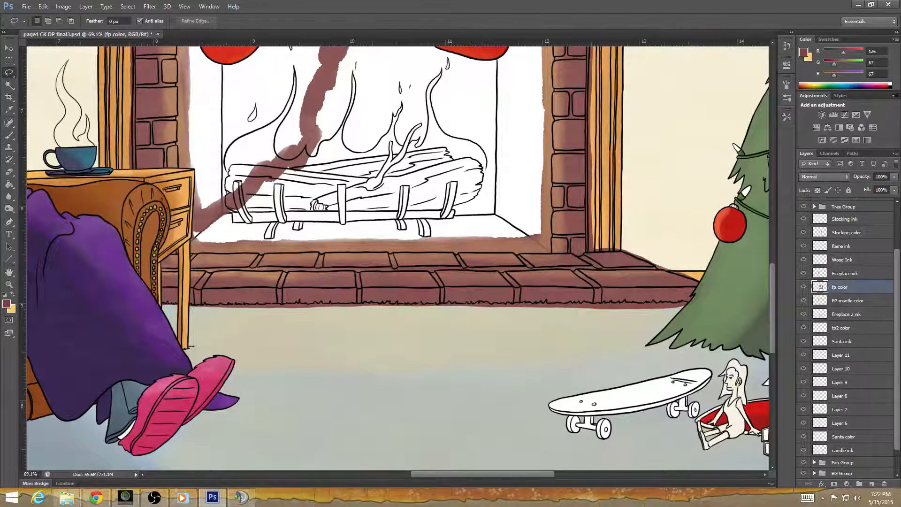
key("alt+Tab")
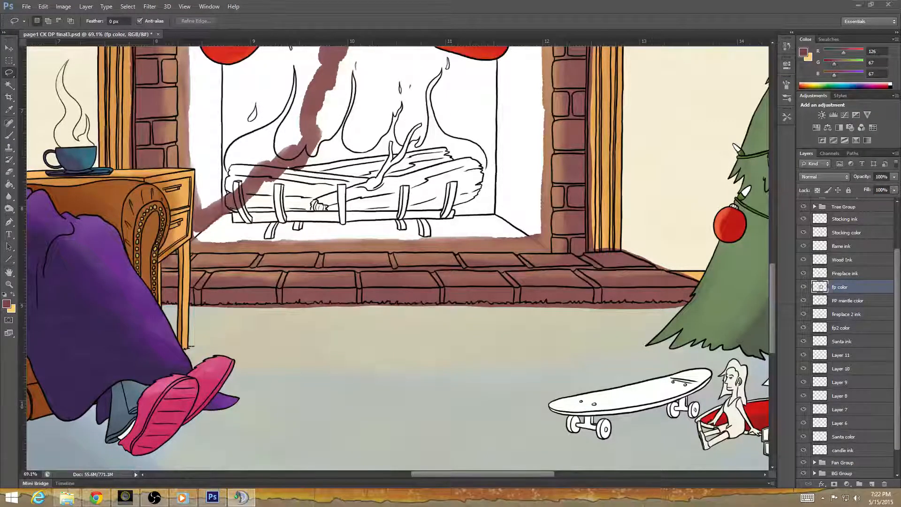
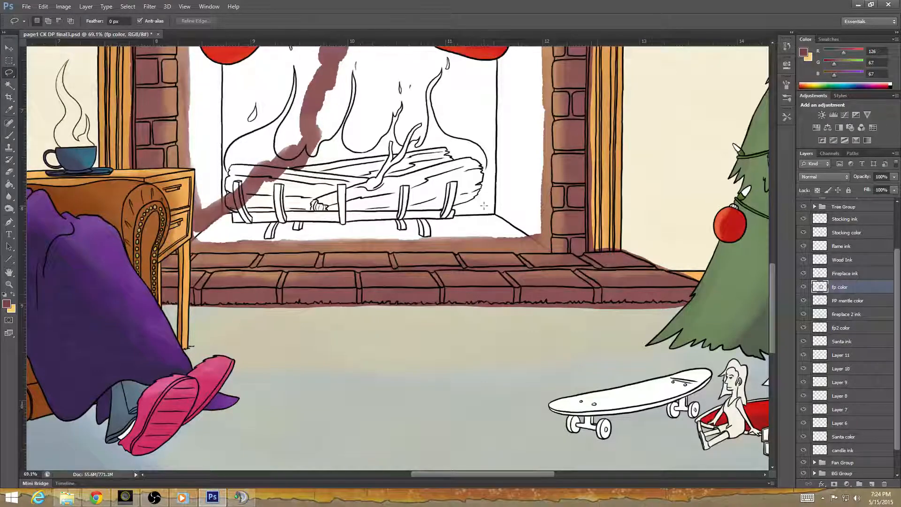
Lasso the white firebox opening inside the brick surround, delete the brick color spilled in it, and deselect.
left_click_drag(325, 227, 457, 399)
left_click_drag(484, 295, 341, 287)
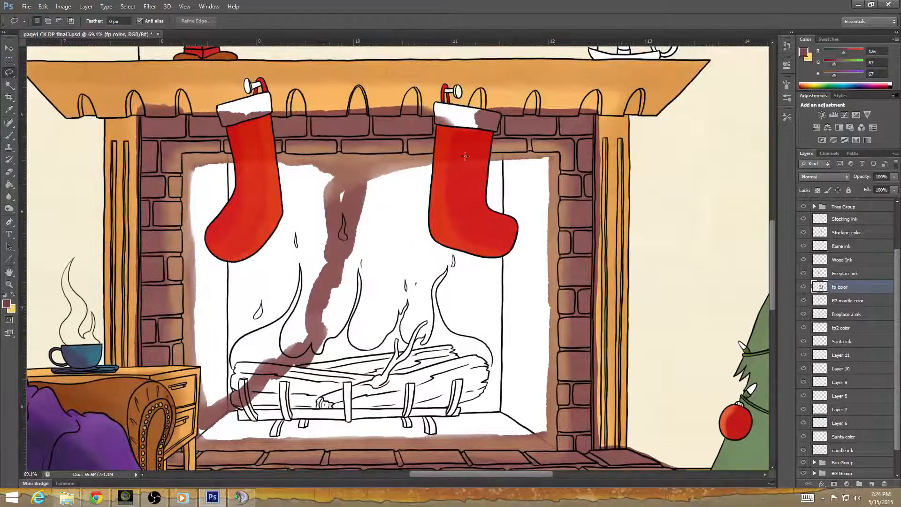
mouse_move(184, 155)
left_mouse_down()
mouse_move(551, 155)
mouse_move(553, 272)
left_mouse_up()
mouse_move(555, 304)
left_mouse_down()
mouse_move(553, 448)
mouse_move(197, 447)
mouse_move(186, 429)
mouse_move(189, 402)
left_mouse_up()
left_click_drag(188, 359, 188, 288)
left_click_drag(184, 205, 188, 149)
key("Delete")
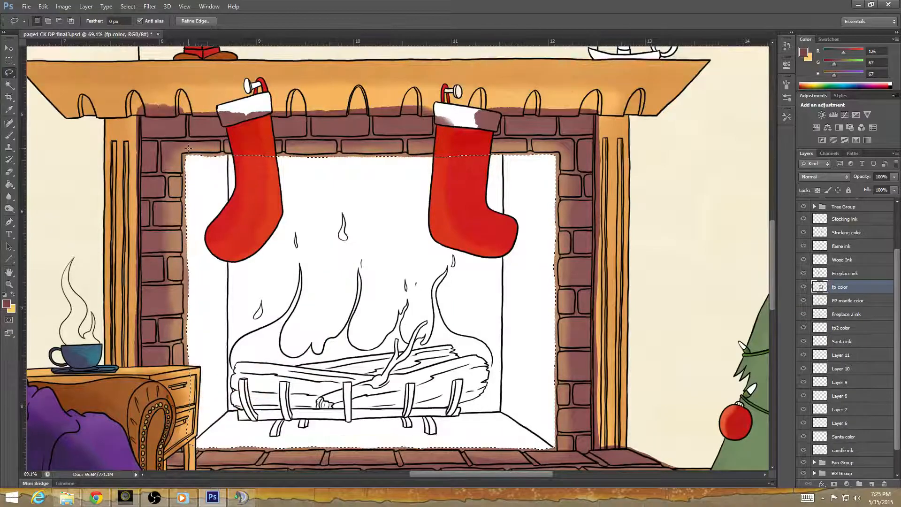
key("ctrl+d")
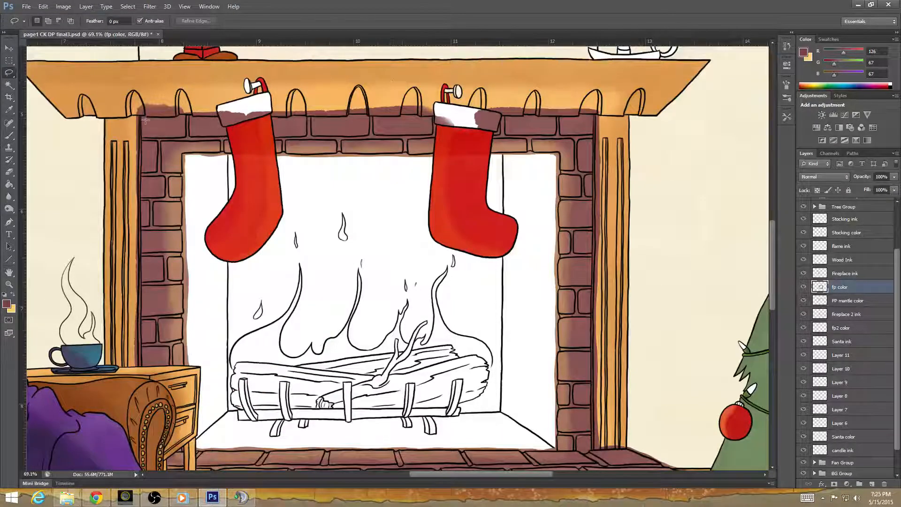
Lasso and delete the brick color spilled over the mantel's lower part and both stockings' white cuffs, and deselect.
mouse_move(148, 111)
left_mouse_down()
mouse_move(239, 117)
mouse_move(437, 108)
mouse_move(439, 154)
mouse_move(454, 176)
mouse_move(485, 157)
mouse_move(488, 127)
mouse_move(504, 110)
mouse_move(583, 112)
mouse_move(620, 103)
mouse_move(477, 62)
mouse_move(208, 72)
left_mouse_up()
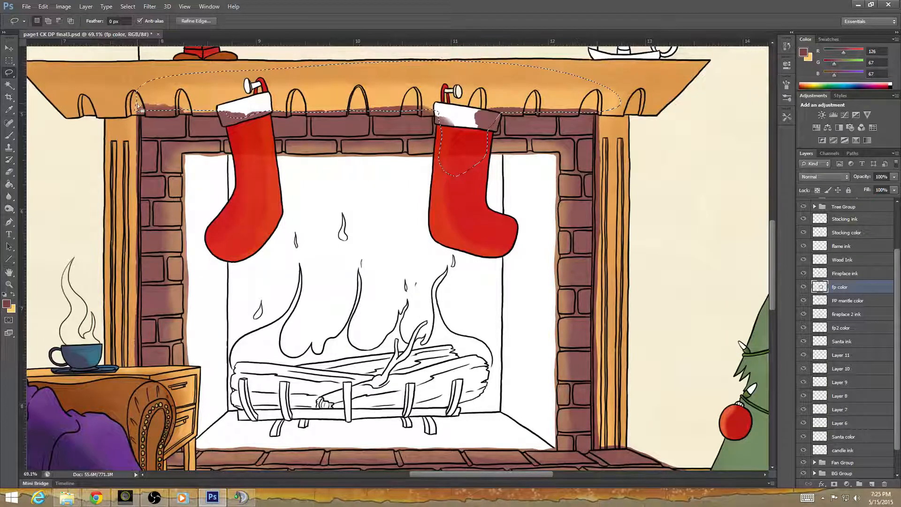
key("Delete")
key("ctrl+d")
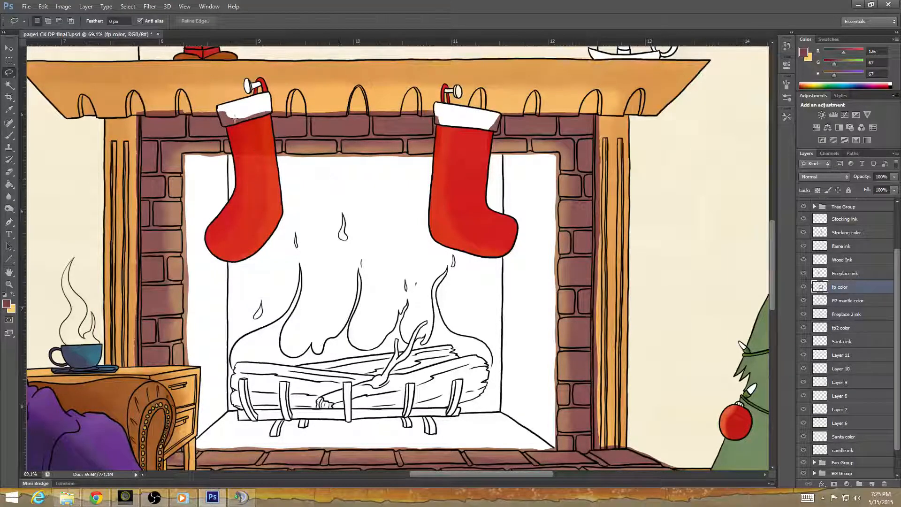
mouse_move(218, 108)
left_mouse_down()
mouse_move(240, 172)
mouse_move(270, 197)
mouse_move(267, 117)
mouse_move(218, 99)
left_mouse_up()
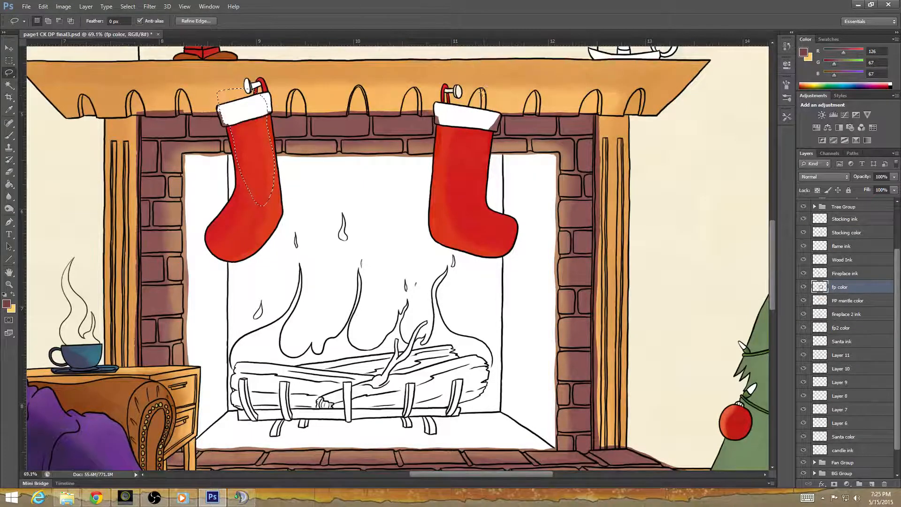
left_click(680, 156)
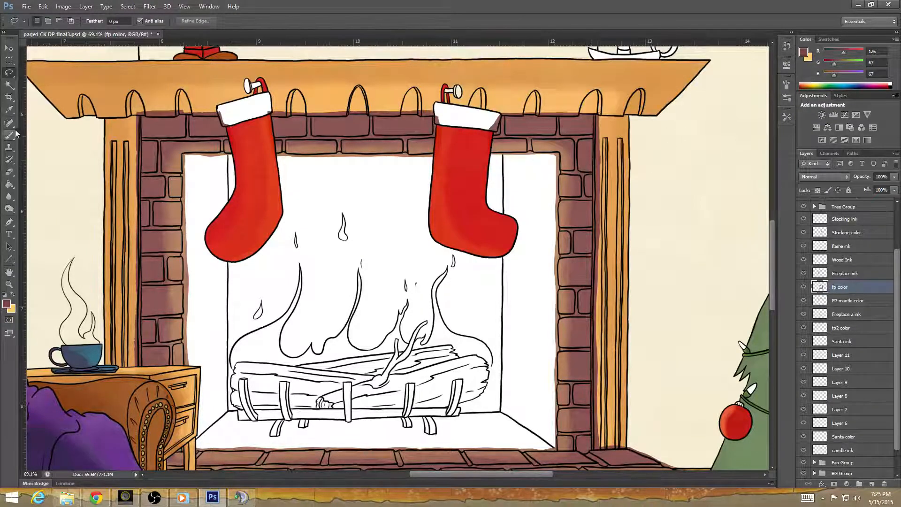
Erase the leftover brick color along the mantel's edge left of the left stocking and down the left pillar's upper part.
left_click(9, 171)
scroll(252, 130, "up", 2)
scroll(252, 130, "up", 4)
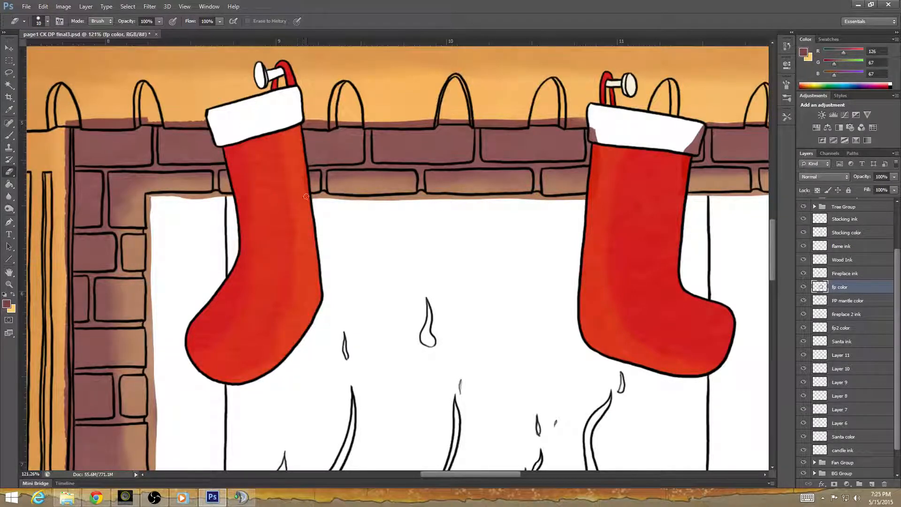
left_click_drag(166, 120, 212, 119)
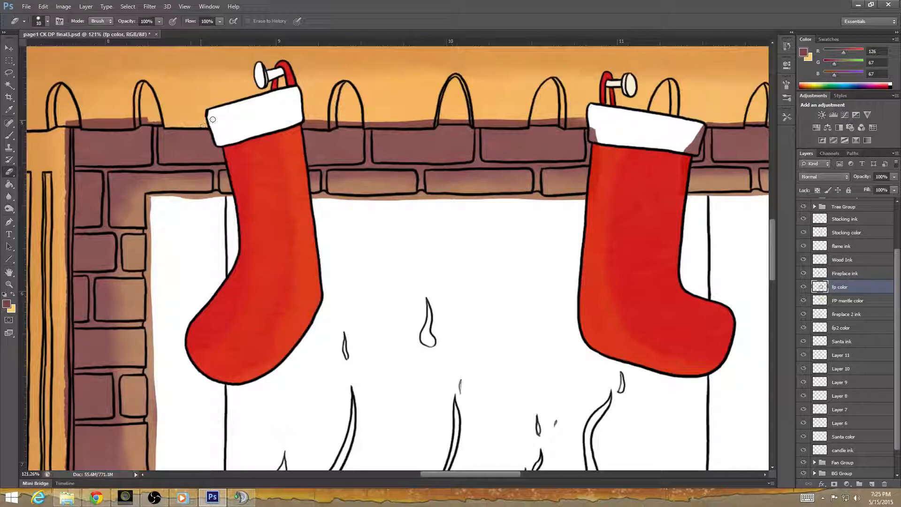
left_click_drag(68, 121, 164, 121)
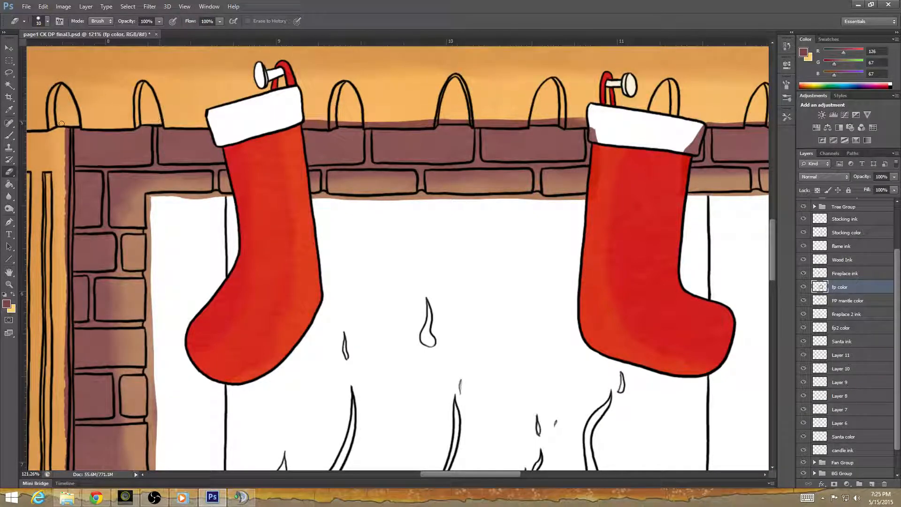
mouse_move(66, 128)
left_mouse_down()
mouse_move(65, 218)
mouse_move(69, 175)
left_mouse_up()
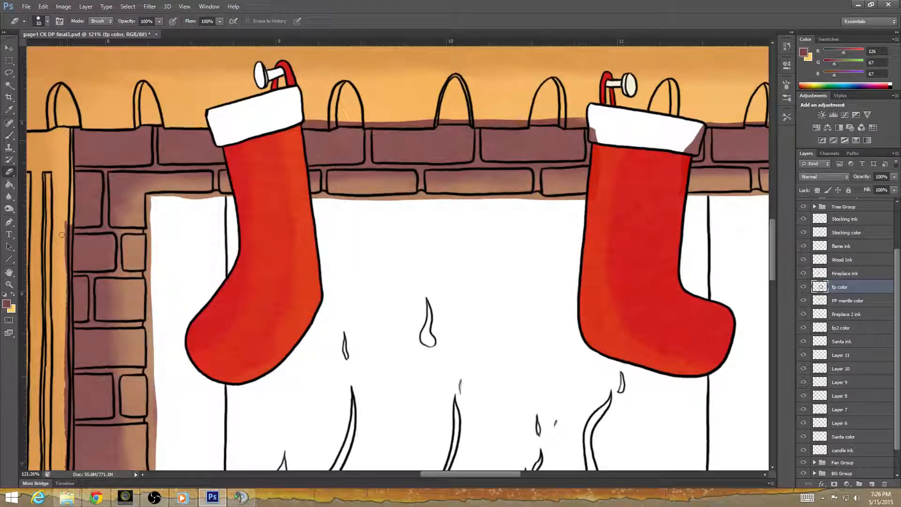
mouse_move(69, 218)
left_mouse_down()
mouse_move(66, 263)
mouse_move(67, 251)
mouse_move(69, 259)
mouse_move(52, 244)
mouse_move(63, 296)
mouse_move(67, 274)
mouse_move(63, 393)
left_mouse_up()
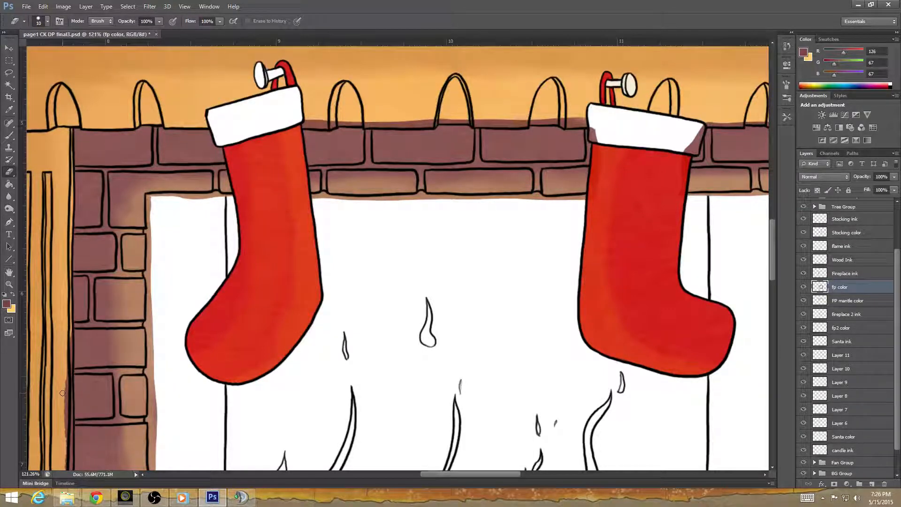
Erase the brick color overlapping the lower part of the left wooden pillar down to the side table.
left_click_drag(280, 341, 441, 354)
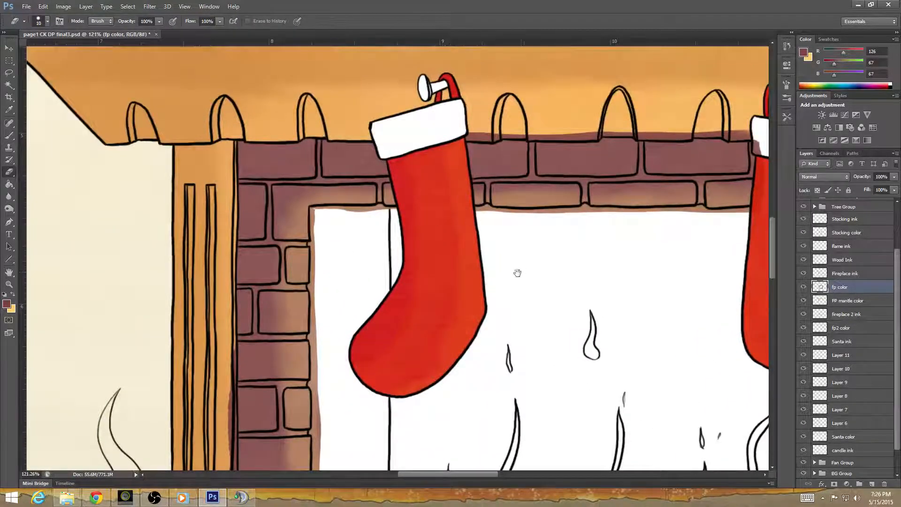
mouse_move(517, 273)
left_mouse_down()
mouse_move(539, 266)
mouse_move(551, 308)
left_mouse_up()
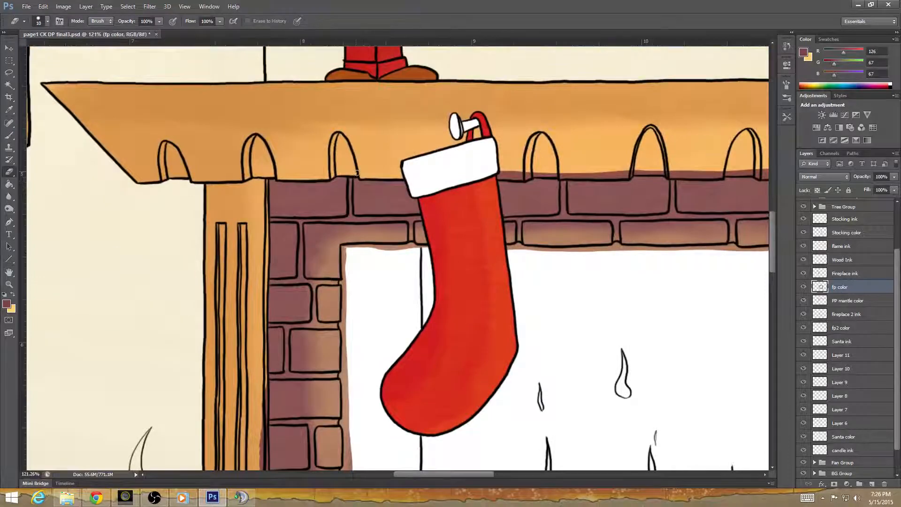
left_click_drag(432, 377, 495, 213)
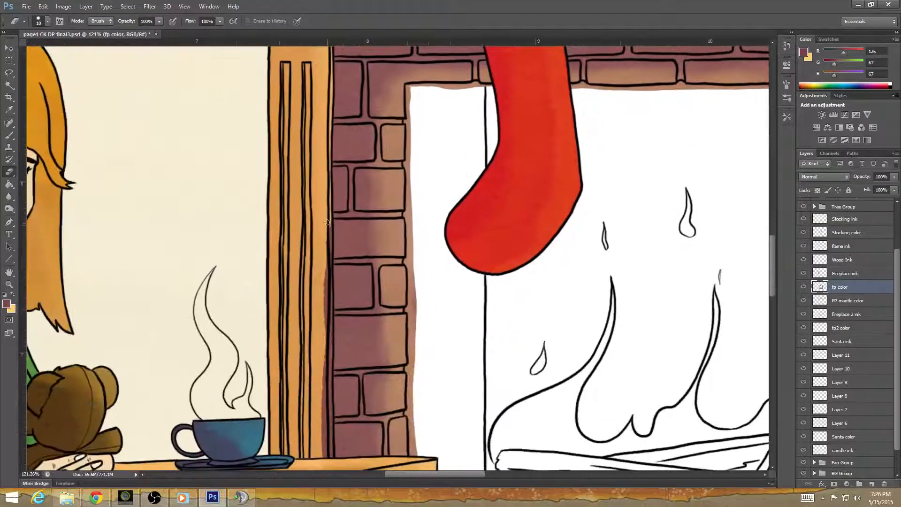
mouse_move(329, 240)
left_mouse_down()
mouse_move(324, 312)
mouse_move(329, 262)
mouse_move(329, 289)
left_mouse_up()
mouse_move(329, 259)
left_mouse_down()
mouse_move(324, 456)
mouse_move(331, 410)
mouse_move(331, 430)
left_mouse_up()
Erase the stray brick color from the side table's top and its front leg beside the hearth.
left_click_drag(407, 404, 410, 235)
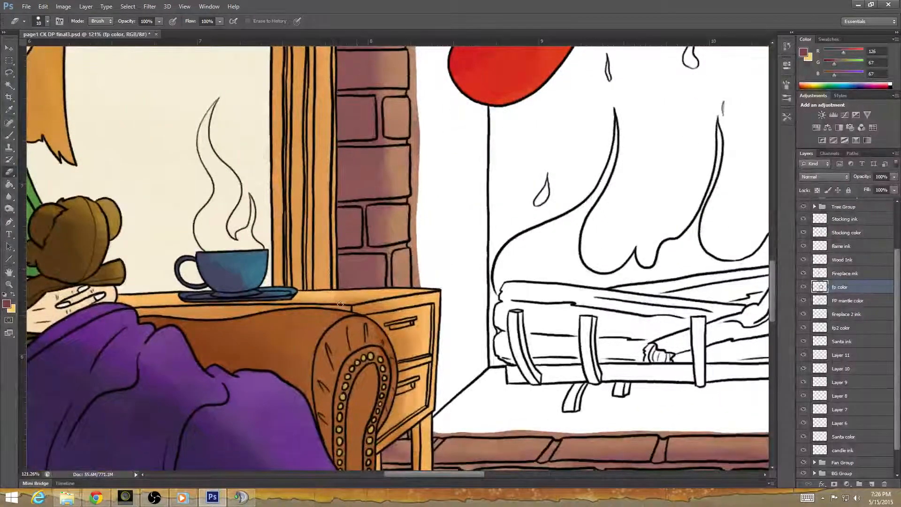
mouse_move(374, 301)
left_mouse_down()
mouse_move(335, 294)
mouse_move(399, 294)
left_mouse_up()
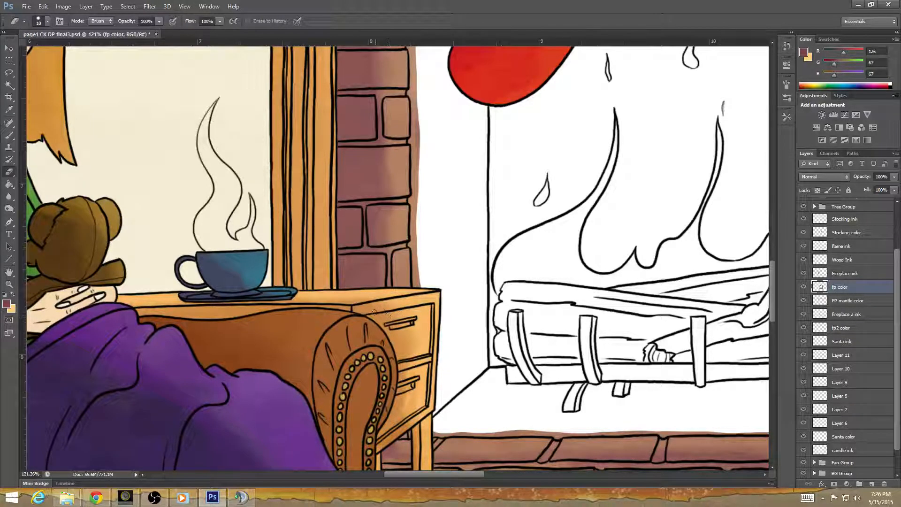
left_click_drag(448, 358, 452, 301)
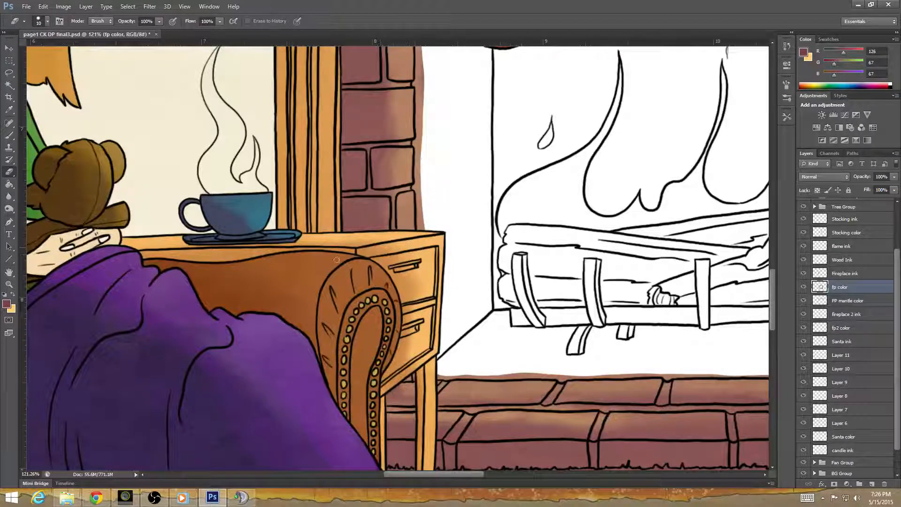
scroll(429, 290, "down", 3)
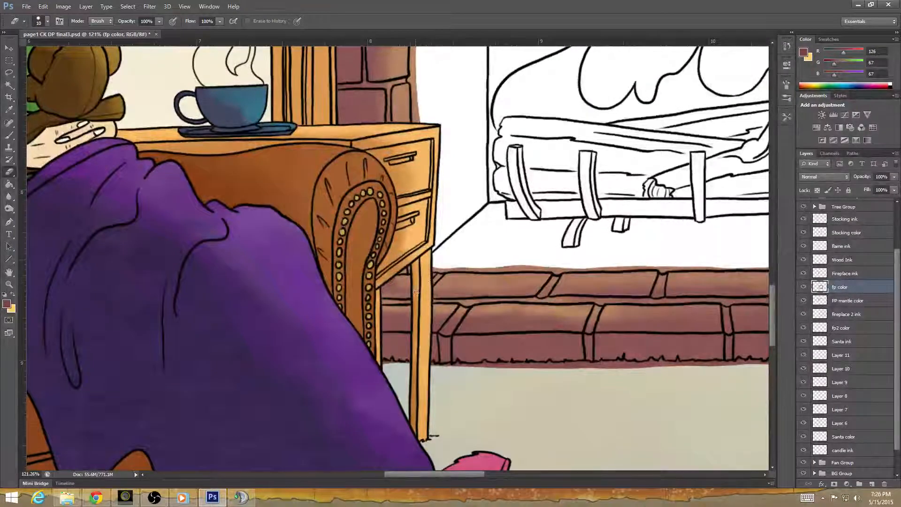
left_click_drag(431, 269, 425, 363)
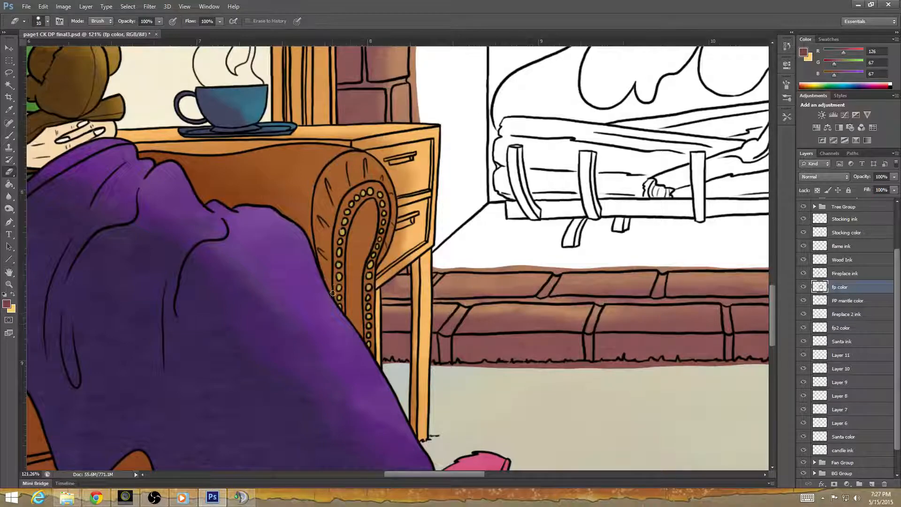
Erase the brick color along the mantel's lower edge between the two stockings and on both corners of the right stocking's cuff.
left_click_drag(337, 337, 449, 413)
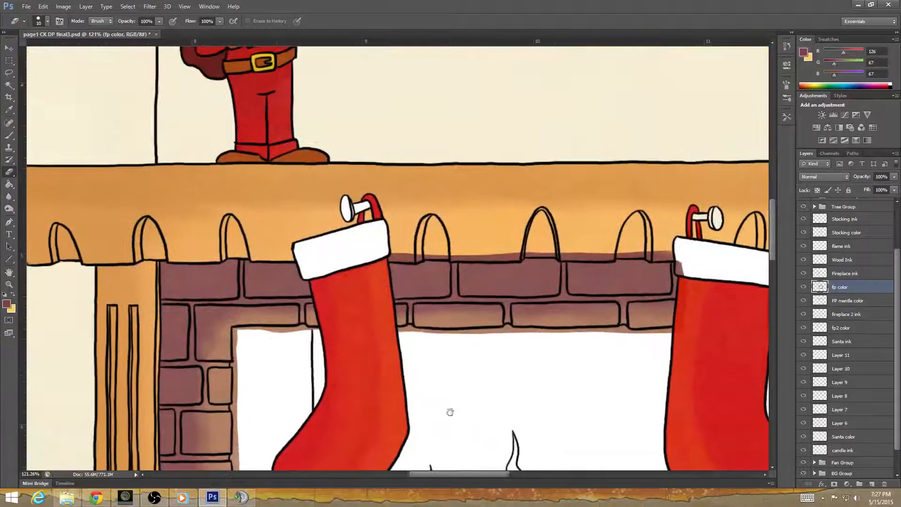
mouse_move(391, 256)
left_mouse_down()
mouse_move(388, 258)
mouse_move(558, 254)
left_mouse_up()
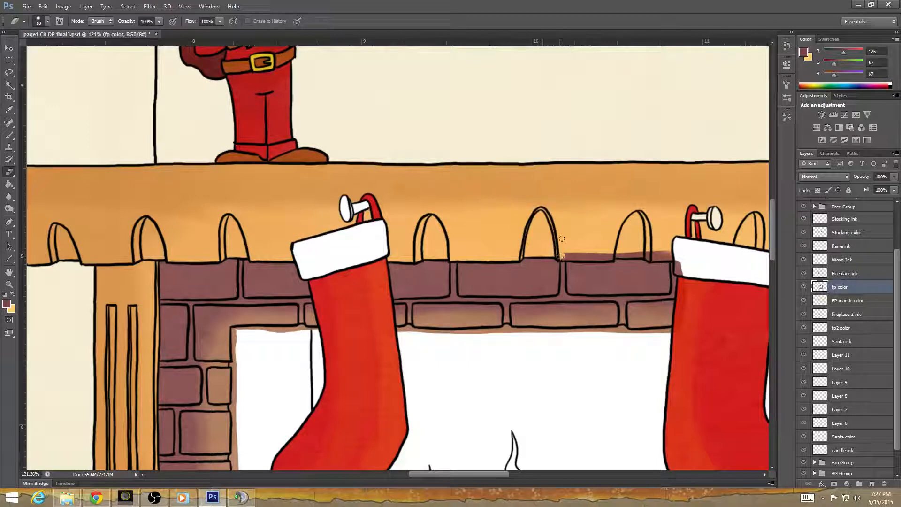
mouse_move(566, 257)
left_mouse_down()
mouse_move(558, 256)
mouse_move(611, 256)
left_mouse_up()
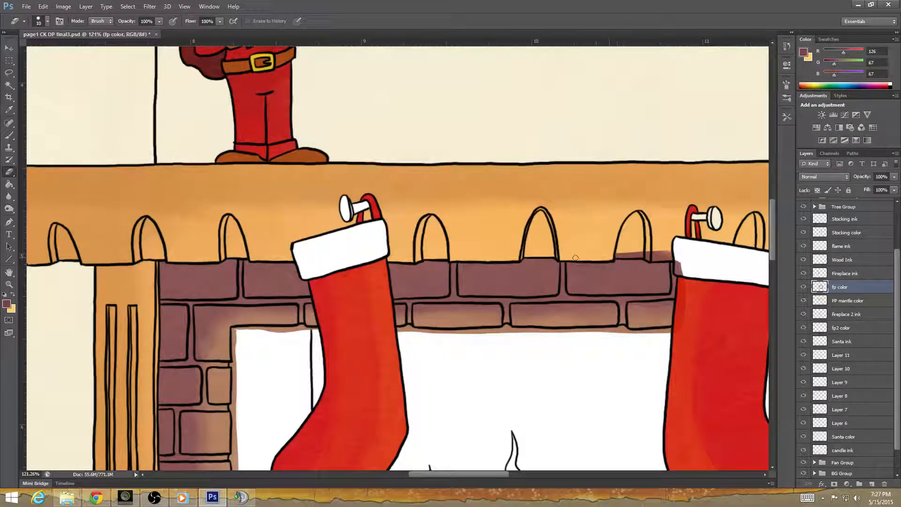
left_click_drag(644, 319, 399, 368)
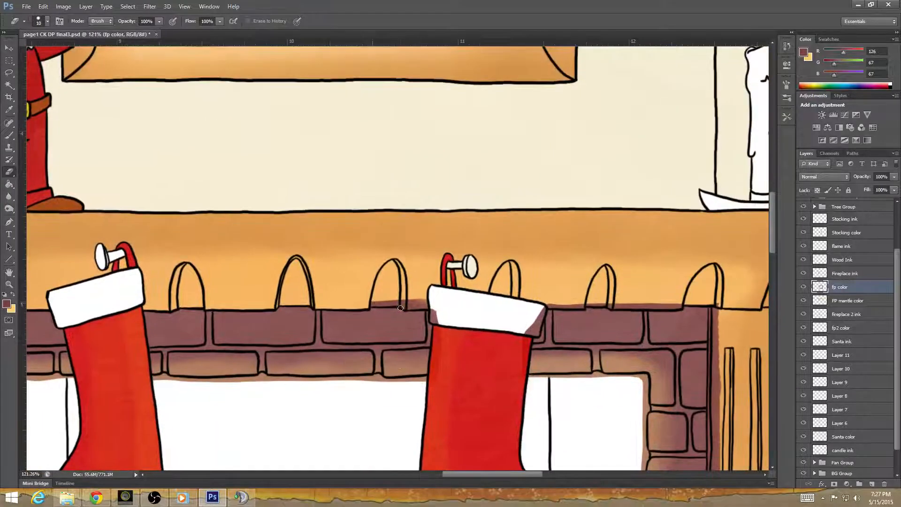
mouse_move(371, 302)
left_mouse_down()
mouse_move(429, 304)
mouse_move(415, 300)
mouse_move(437, 327)
mouse_move(433, 316)
left_mouse_up()
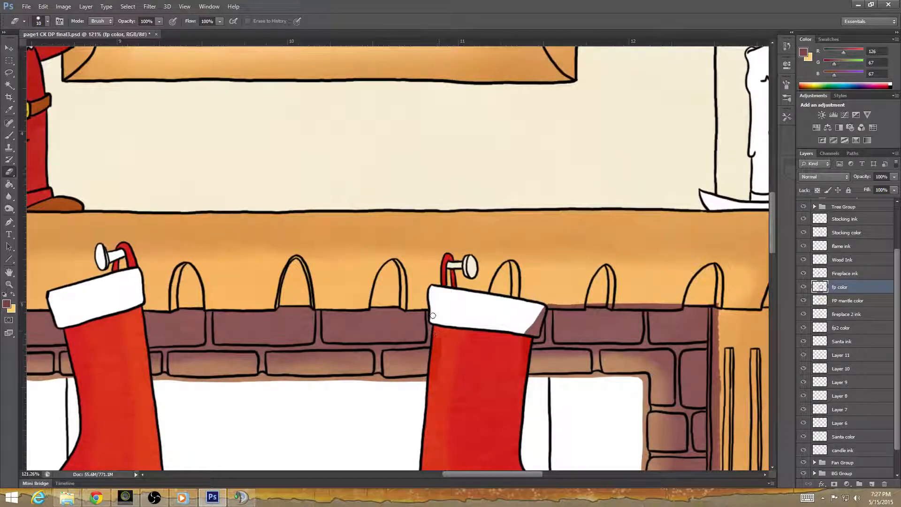
scroll(440, 308, "down", 3)
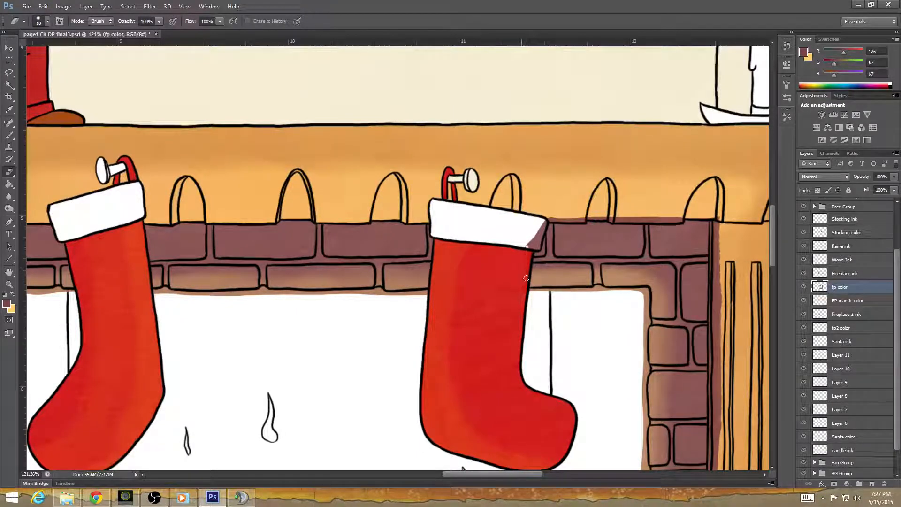
mouse_move(529, 244)
left_mouse_down()
mouse_move(537, 247)
mouse_move(544, 221)
left_mouse_up()
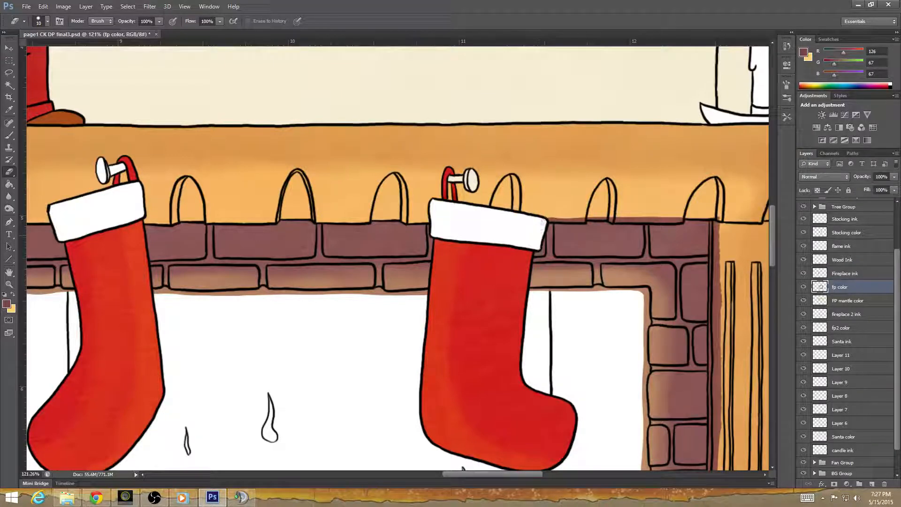
Erase the brick color along the mantel's lower edge between the right stocking and the right pillar.
scroll(459, 345, "up", 3)
scroll(433, 330, "right", 5)
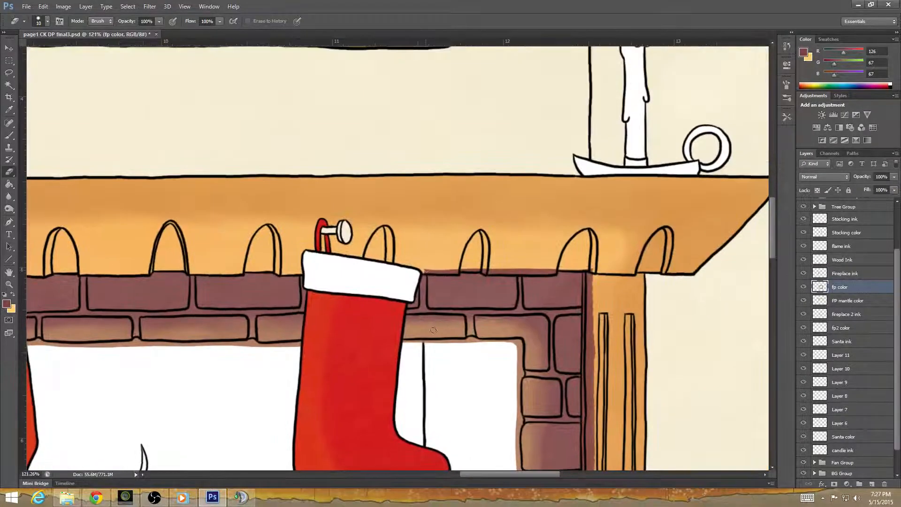
mouse_move(423, 269)
left_mouse_down()
mouse_move(553, 270)
mouse_move(534, 273)
left_mouse_up()
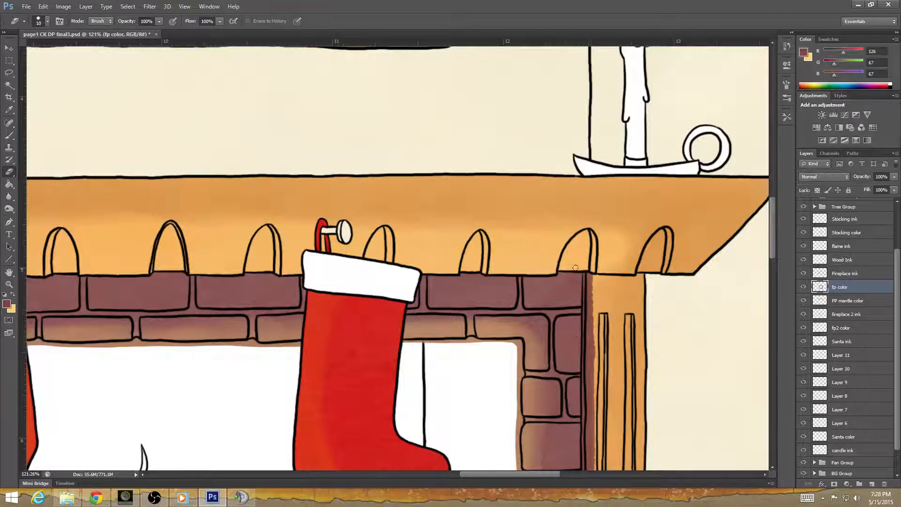
Erase the brick color spilled down the right pillar's inner edge and along the hearth's upper edge toward the tree.
left_click_drag(570, 375, 469, 296)
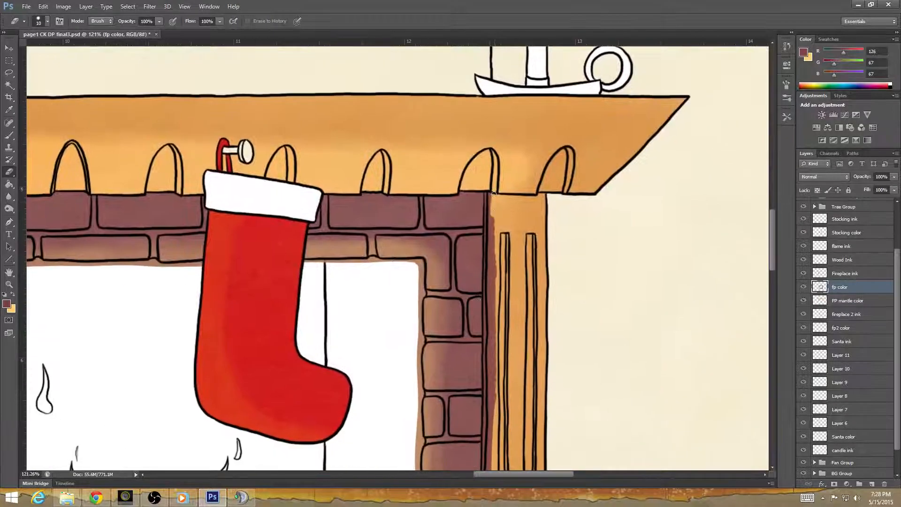
mouse_move(488, 194)
left_mouse_down()
mouse_move(495, 286)
mouse_move(491, 279)
left_mouse_up()
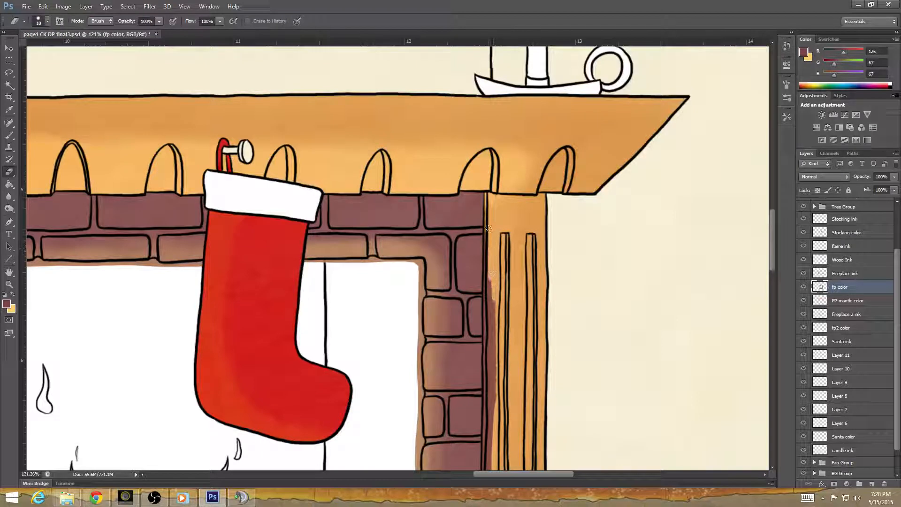
mouse_move(487, 223)
left_mouse_down()
mouse_move(486, 244)
mouse_move(485, 223)
mouse_move(495, 345)
mouse_move(484, 295)
mouse_move(486, 353)
mouse_move(487, 365)
mouse_move(497, 354)
mouse_move(493, 408)
left_mouse_up()
mouse_move(519, 390)
left_mouse_down()
mouse_move(522, 237)
mouse_move(482, 187)
mouse_move(484, 170)
mouse_move(485, 379)
mouse_move(516, 329)
mouse_move(501, 273)
mouse_move(445, 221)
mouse_move(446, 398)
mouse_move(484, 263)
mouse_move(452, 402)
mouse_move(439, 252)
mouse_move(439, 308)
mouse_move(449, 282)
mouse_move(474, 306)
mouse_move(503, 306)
left_mouse_up()
mouse_move(519, 385)
left_mouse_down()
mouse_move(438, 388)
mouse_move(259, 363)
left_mouse_up()
mouse_move(247, 281)
left_mouse_down()
mouse_move(305, 317)
mouse_move(364, 333)
left_mouse_up()
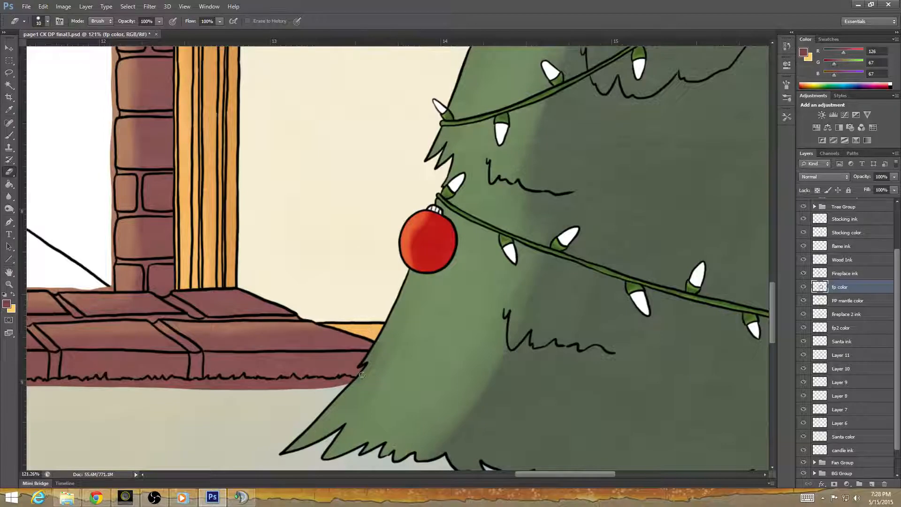
Erase the brick color spilled below the hearth's lower edge from the side table's front leg to beneath the log rack's left end.
mouse_move(354, 384)
left_mouse_down()
mouse_move(476, 376)
mouse_move(657, 328)
left_mouse_up()
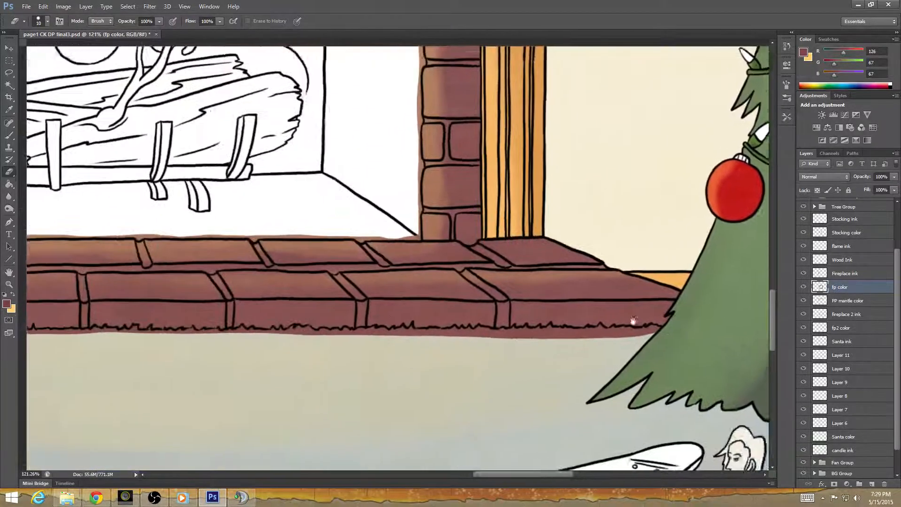
left_click_drag(375, 388, 608, 384)
left_click_drag(163, 371, 463, 379)
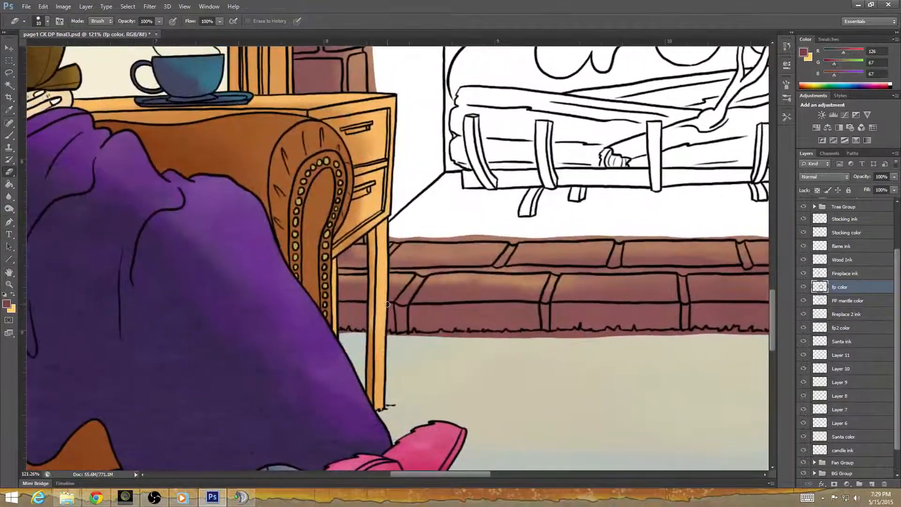
left_click_drag(428, 328, 359, 349)
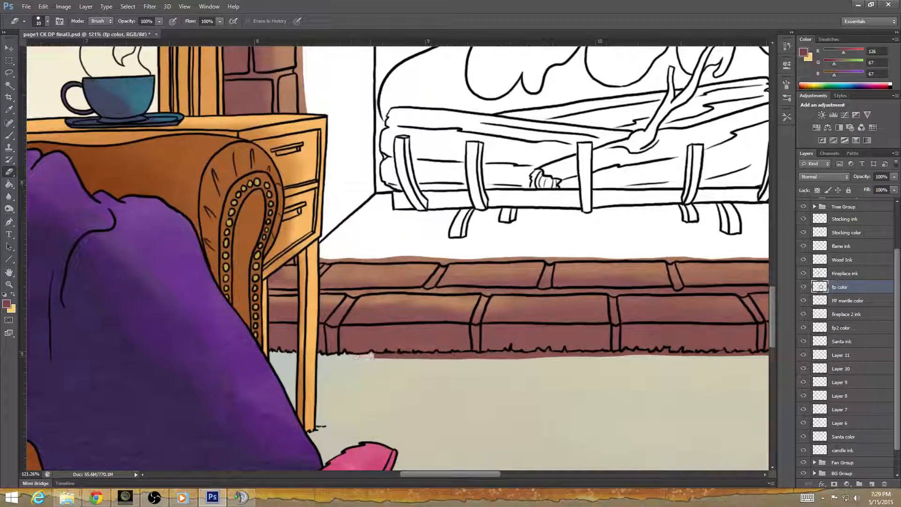
left_click_drag(370, 356, 504, 354)
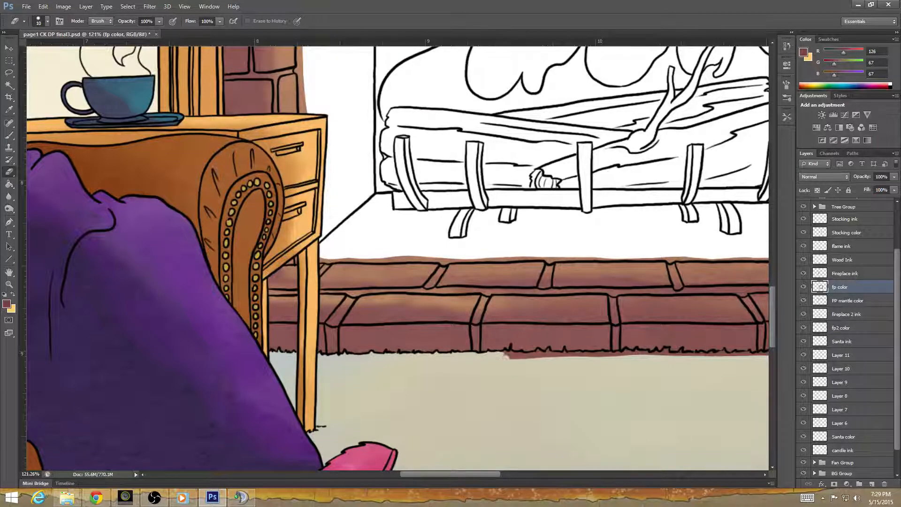
Erase the brick color spilled onto the floor below the middle of the hearth, continuing until beneath the firebox's right side.
left_click_drag(569, 396, 357, 391)
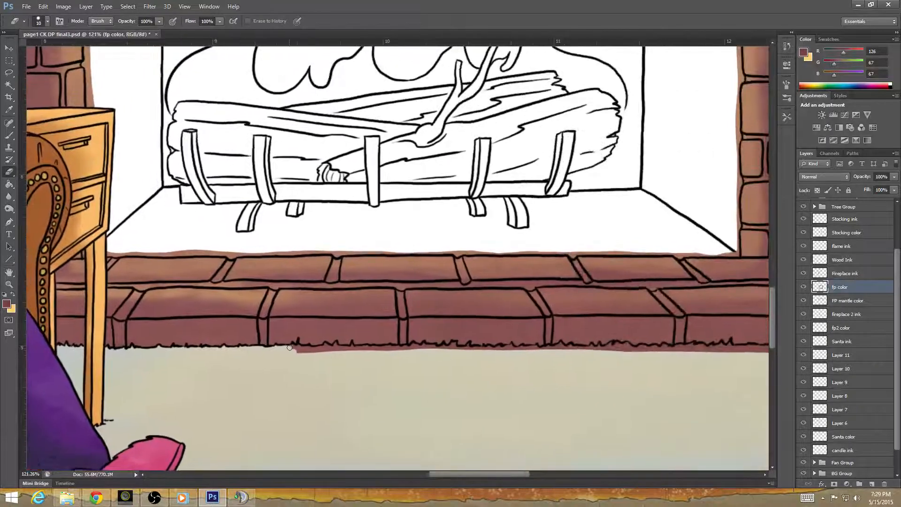
left_click_drag(290, 348, 424, 346)
left_click_drag(433, 348, 515, 349)
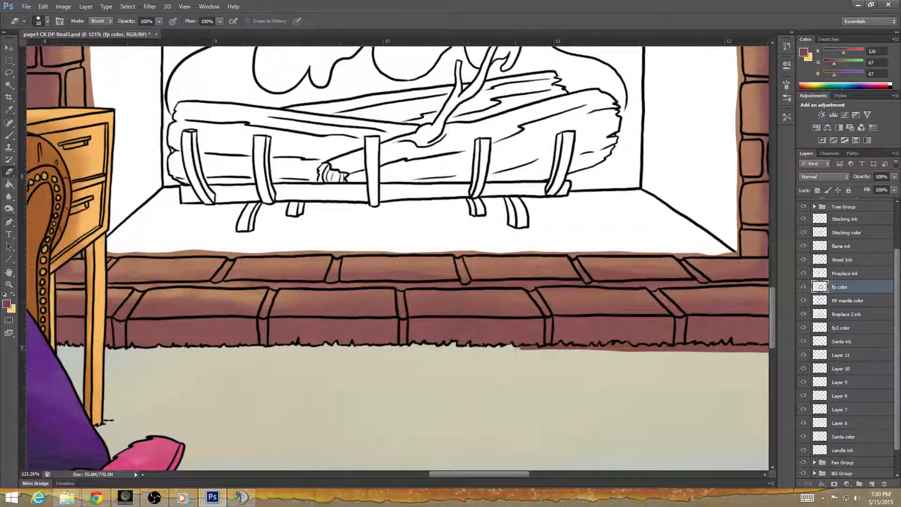
left_click_drag(581, 396, 348, 390)
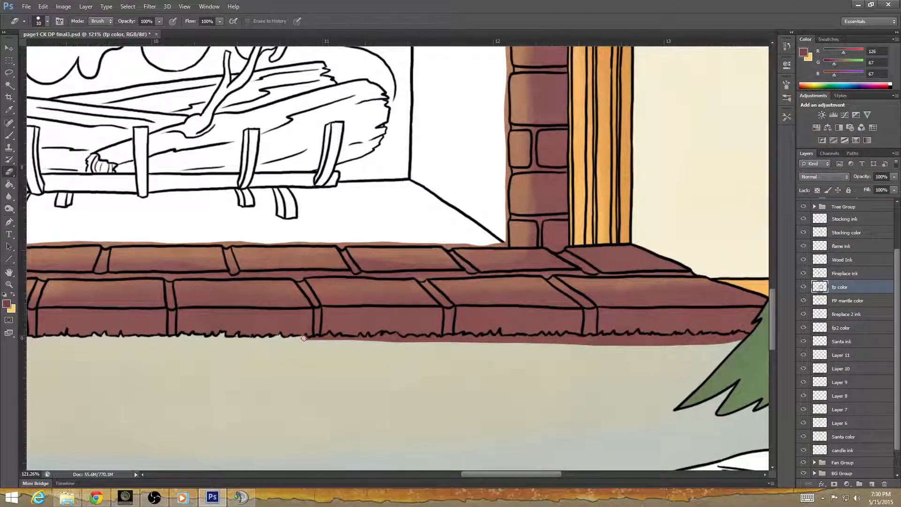
left_click_drag(311, 339, 317, 339)
left_click_drag(338, 338, 359, 340)
left_click_drag(375, 338, 397, 337)
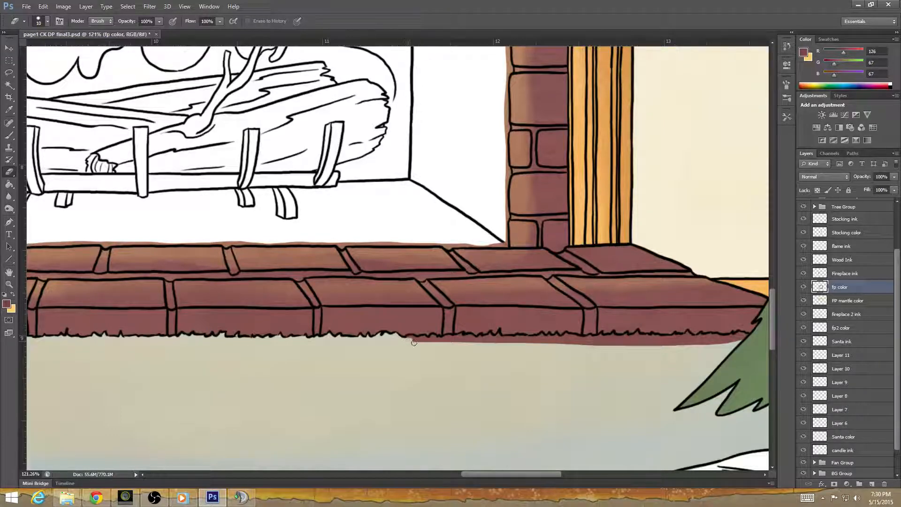
Erase the remaining brick color below the right end of the hearth up to the Christmas tree's outline.
scroll(413, 343, "up", 3)
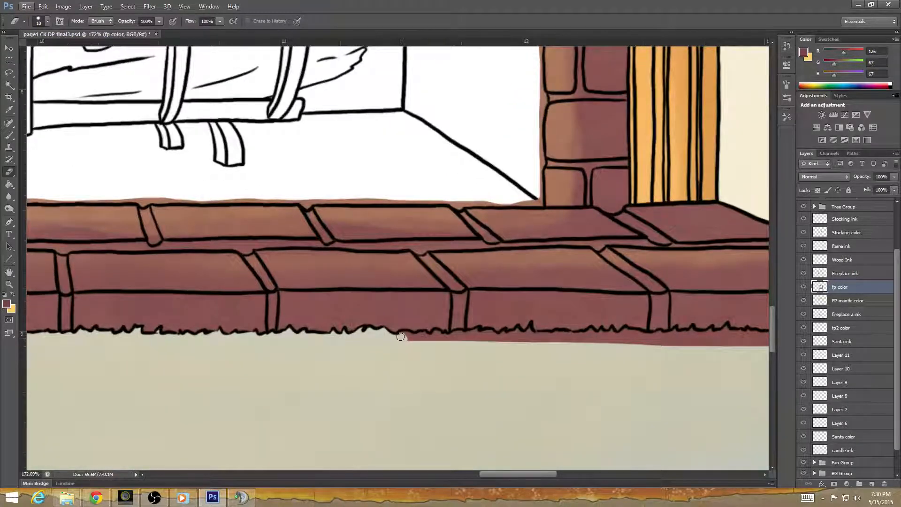
left_click_drag(401, 336, 481, 333)
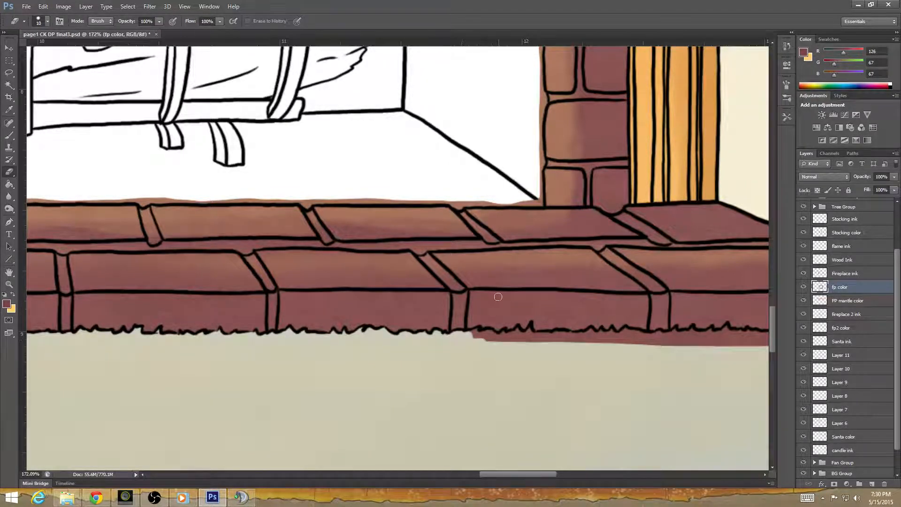
mouse_move(490, 372)
left_mouse_down()
mouse_move(359, 375)
mouse_move(326, 336)
mouse_move(308, 335)
mouse_move(373, 329)
mouse_move(373, 340)
mouse_move(385, 330)
mouse_move(414, 333)
mouse_move(383, 335)
mouse_move(412, 341)
mouse_move(447, 329)
mouse_move(444, 338)
mouse_move(467, 331)
mouse_move(472, 341)
mouse_move(483, 330)
mouse_move(504, 342)
mouse_move(521, 337)
mouse_move(499, 335)
mouse_move(569, 340)
left_mouse_up()
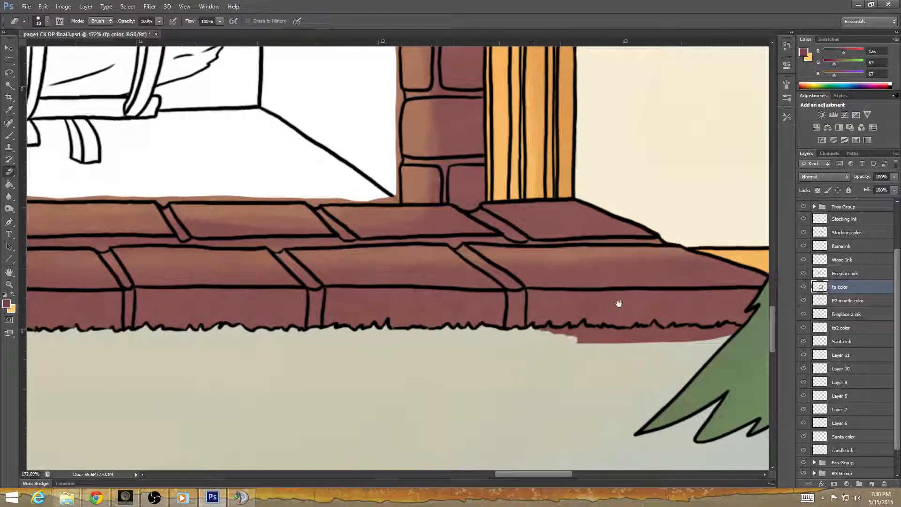
left_click_drag(619, 303, 394, 305)
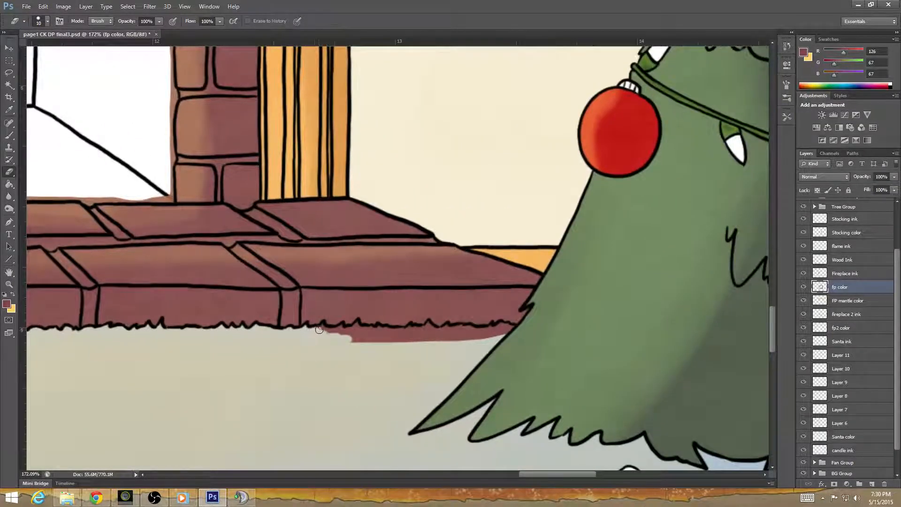
mouse_move(322, 327)
left_mouse_down()
mouse_move(357, 326)
mouse_move(360, 337)
mouse_move(348, 344)
mouse_move(394, 339)
mouse_move(366, 330)
mouse_move(423, 331)
mouse_move(413, 339)
mouse_move(442, 341)
mouse_move(385, 332)
mouse_move(435, 339)
mouse_move(428, 326)
mouse_move(471, 336)
mouse_move(501, 337)
mouse_move(450, 331)
mouse_move(513, 331)
left_mouse_up()
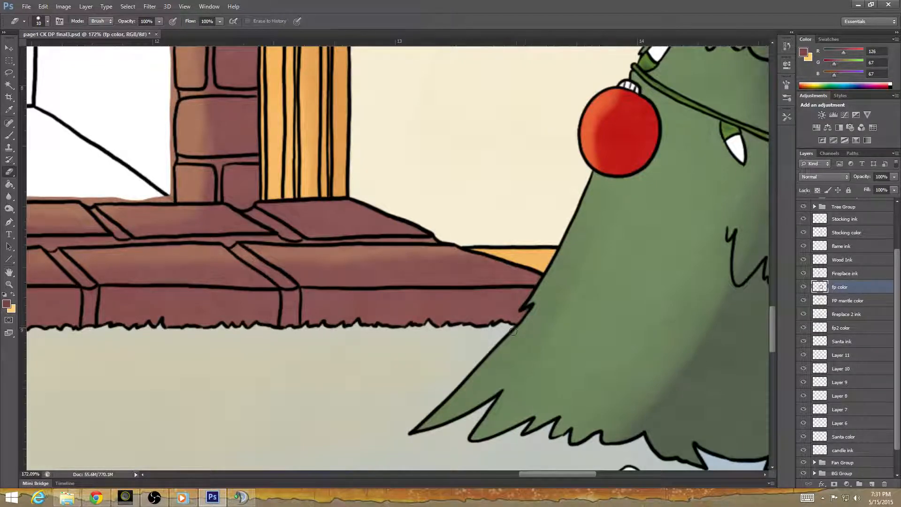
Save the illustration as page1 CK DP final3 in Photoshop format, replacing the existing file and keeping Maximize Compatibility on.
left_click_drag(270, 374, 507, 407)
left_click_drag(260, 333, 530, 385)
left_click_drag(309, 334, 692, 427)
left_click_drag(261, 367, 377, 466)
left_click_drag(375, 188, 356, 317)
left_click_drag(358, 139, 358, 435)
left_click(26, 7)
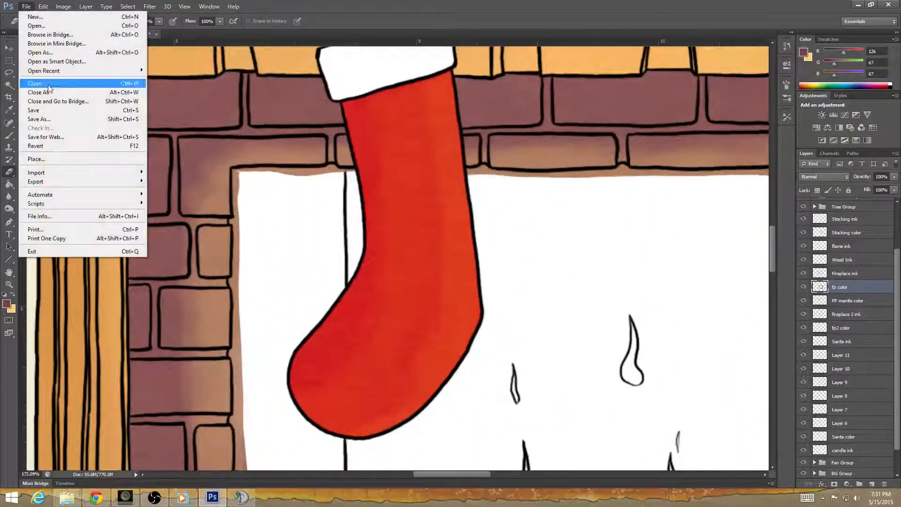
left_click(52, 113)
left_click(563, 261)
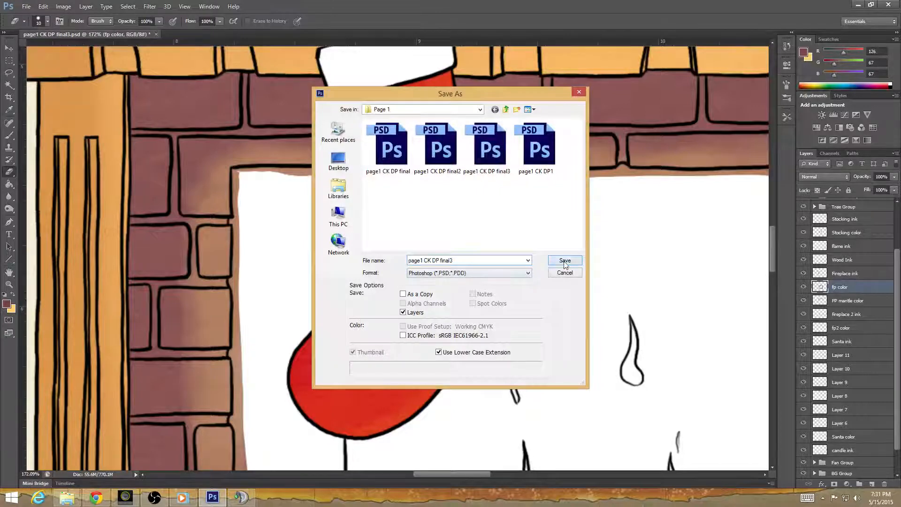
left_click(404, 170)
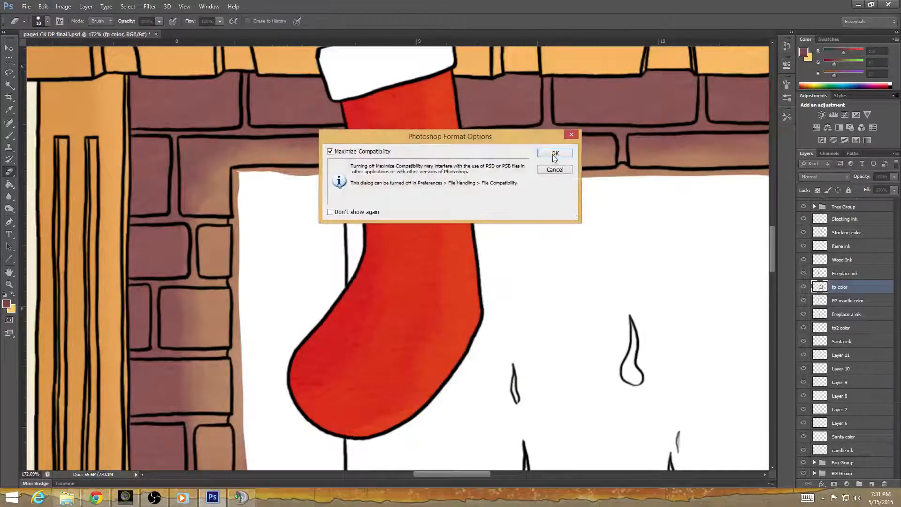
left_click(554, 154)
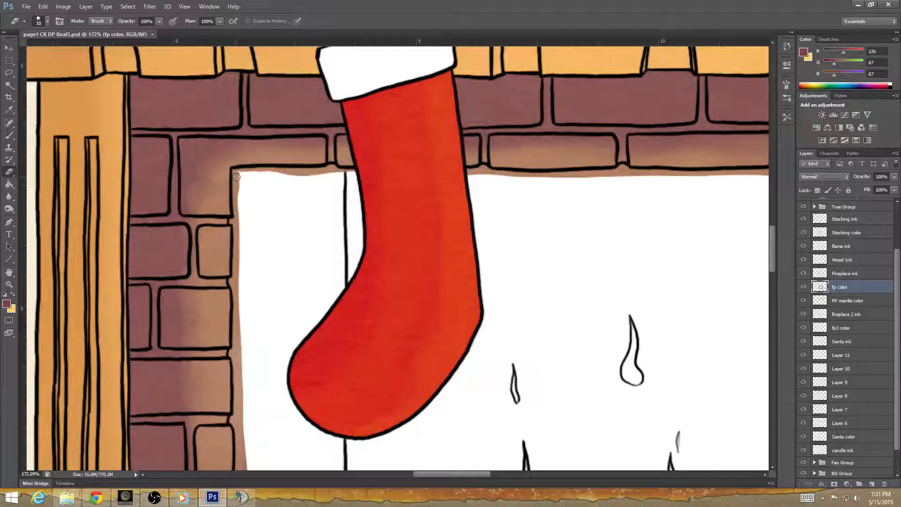
Erase the brick color spilling into the firebox opening along its upper left edge and across its top edge around the stockings.
mouse_move(238, 173)
left_mouse_down()
mouse_move(238, 406)
mouse_move(242, 386)
mouse_move(237, 420)
mouse_move(236, 380)
mouse_move(243, 434)
left_mouse_up()
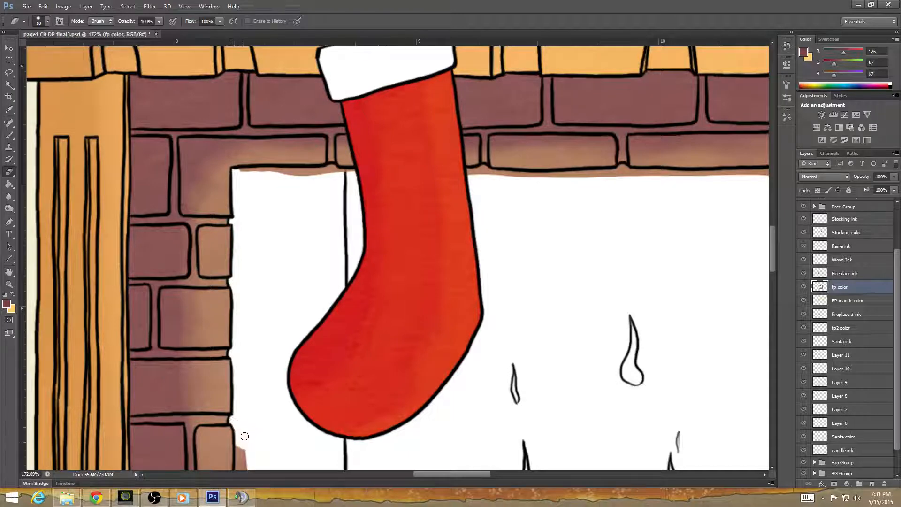
left_click_drag(236, 171, 353, 173)
left_click_drag(475, 302, 385, 406)
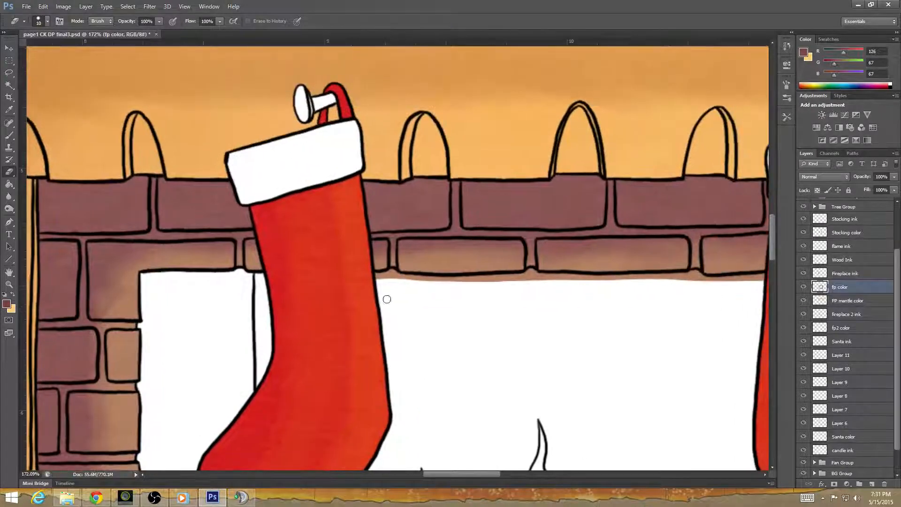
mouse_move(364, 290)
left_mouse_down()
mouse_move(388, 274)
mouse_move(371, 277)
mouse_move(614, 280)
mouse_move(504, 330)
mouse_move(322, 356)
mouse_move(336, 327)
mouse_move(304, 318)
mouse_move(473, 316)
left_mouse_up()
left_click_drag(538, 297, 244, 296)
mouse_move(343, 315)
left_mouse_down()
mouse_move(478, 314)
mouse_move(474, 342)
left_mouse_up()
Erase the brick color spilling into the firebox opening down its right edge to the lower corner at the hearth.
mouse_move(420, 392)
left_mouse_down()
mouse_move(364, 352)
mouse_move(325, 232)
left_mouse_up()
mouse_move(379, 180)
left_mouse_down()
mouse_move(377, 427)
mouse_move(426, 213)
mouse_move(384, 252)
mouse_move(384, 320)
left_mouse_up()
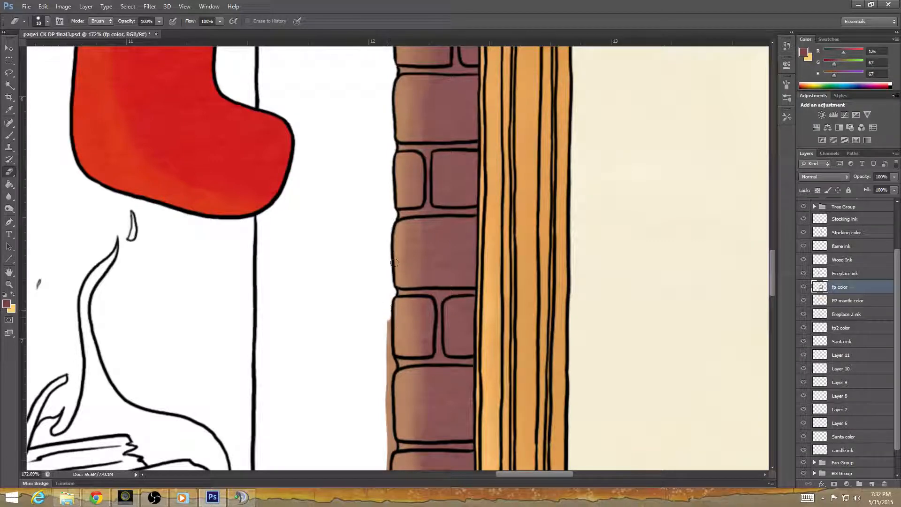
left_click_drag(409, 374, 395, 269)
mouse_move(370, 211)
left_mouse_down()
mouse_move(371, 401)
mouse_move(402, 234)
mouse_move(388, 233)
mouse_move(388, 223)
mouse_move(380, 255)
mouse_move(389, 364)
left_mouse_up()
mouse_move(396, 410)
left_mouse_down()
mouse_move(490, 380)
mouse_move(441, 372)
mouse_move(481, 373)
mouse_move(481, 362)
mouse_move(482, 371)
left_mouse_up()
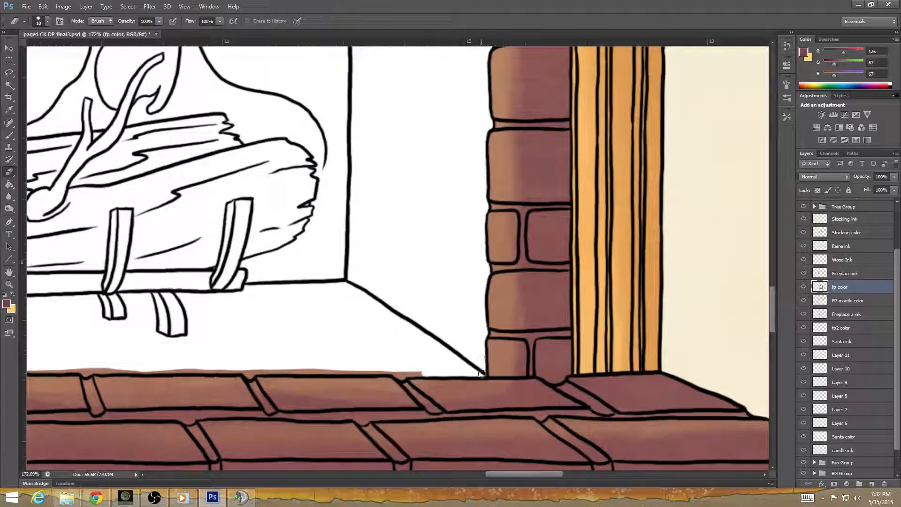
Erase the brick color above the hearth's back edge along the right part of the firebox floor.
mouse_move(408, 372)
left_mouse_down()
mouse_move(395, 373)
mouse_move(554, 396)
left_mouse_up()
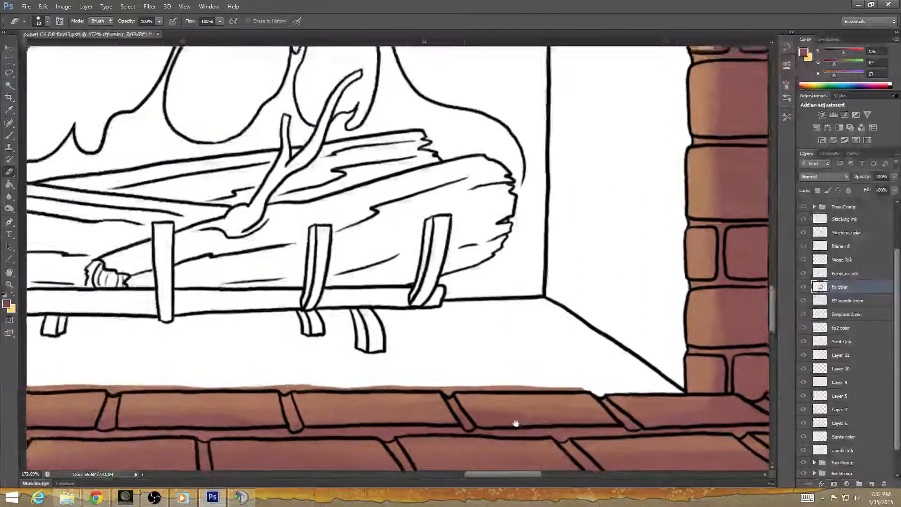
left_click_drag(450, 385, 571, 384)
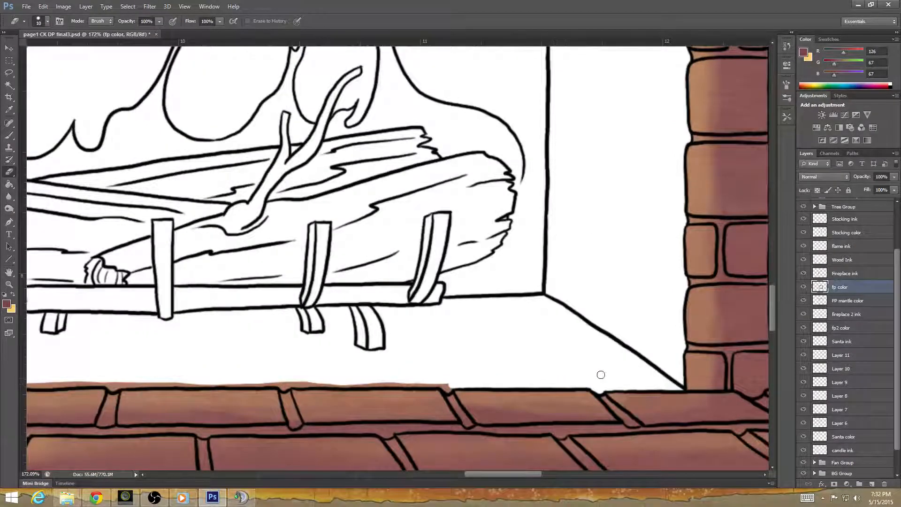
left_click_drag(511, 404, 563, 401)
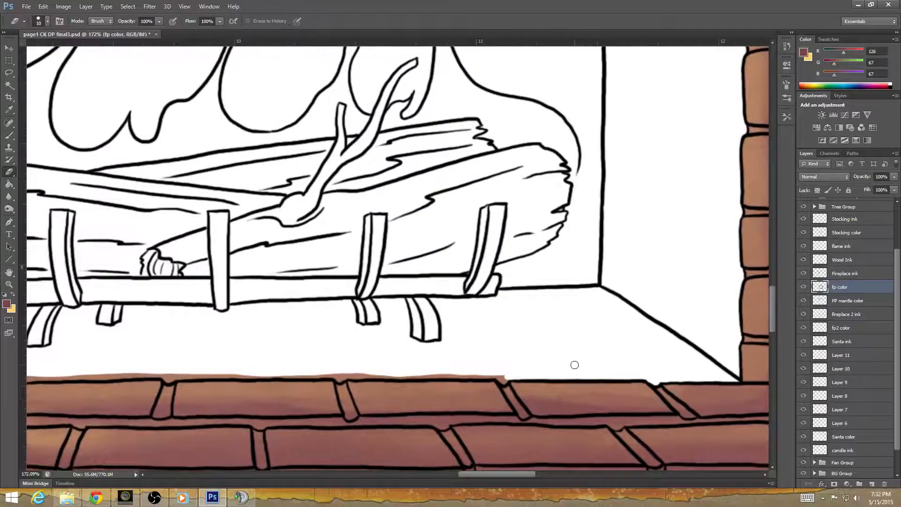
Try brushing brownish red over the firebox's left inner wall on the fp2 color layer, and undo it.
scroll(371, 334, "down", 7)
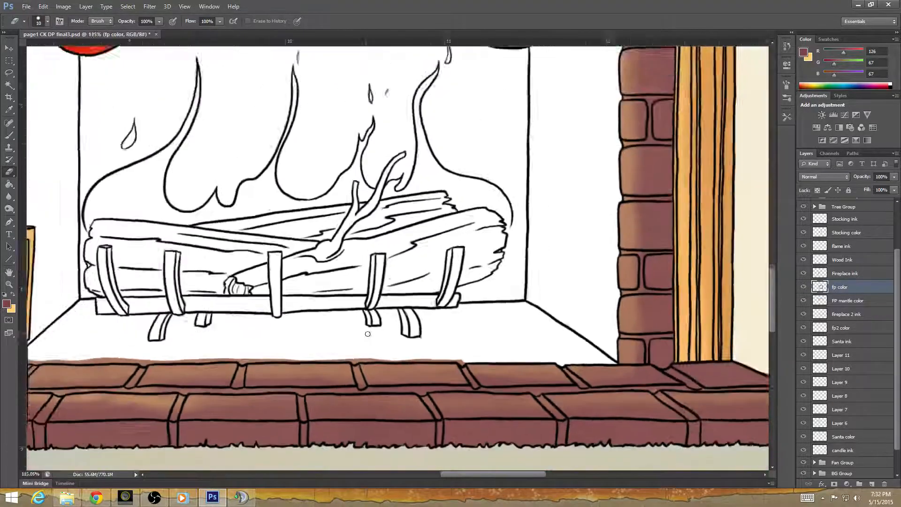
scroll(360, 331, "down", 4)
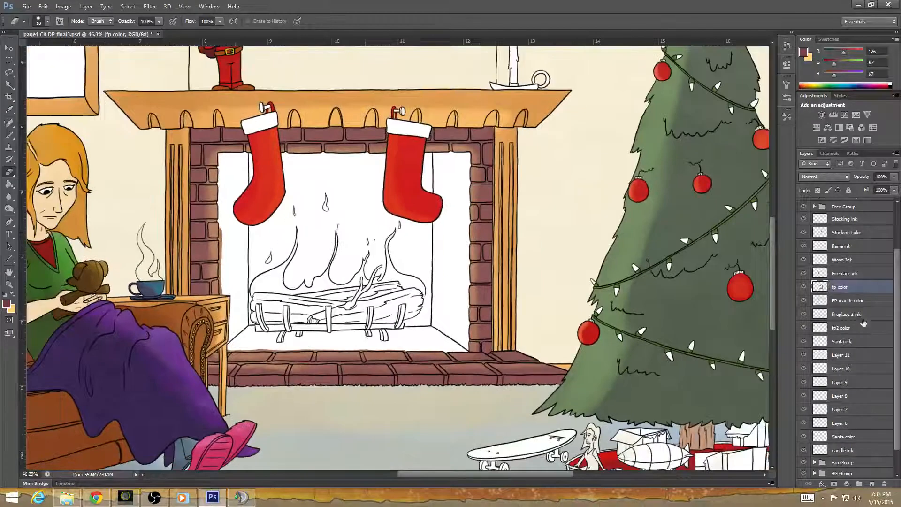
left_click(840, 327)
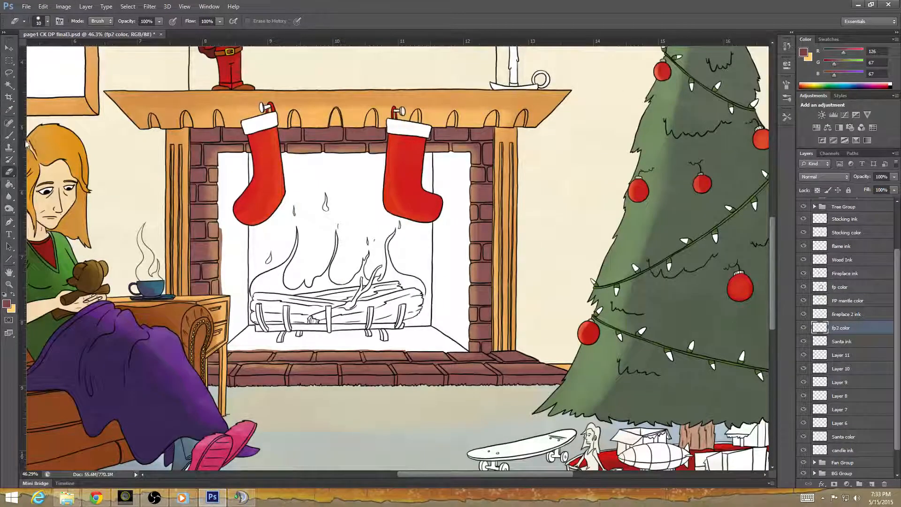
left_click(9, 135)
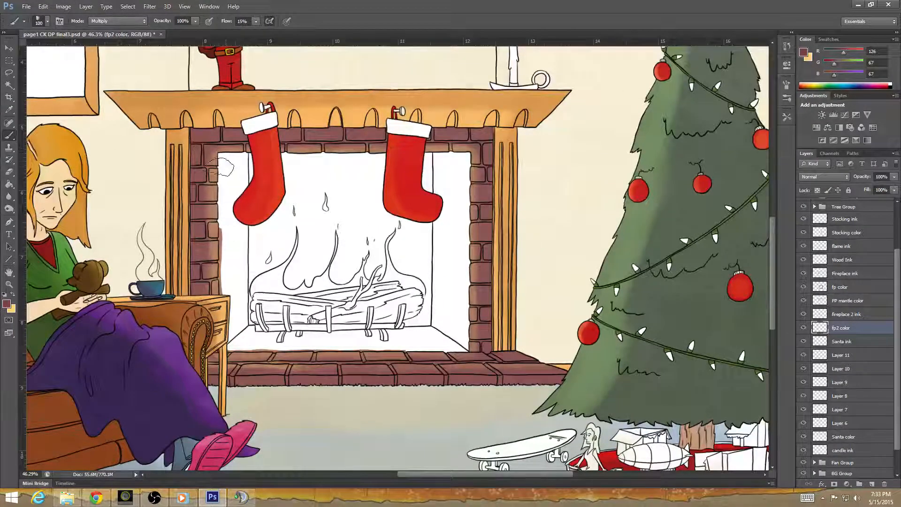
mouse_move(219, 167)
left_mouse_down()
mouse_move(221, 226)
mouse_move(219, 151)
mouse_move(218, 229)
left_mouse_up()
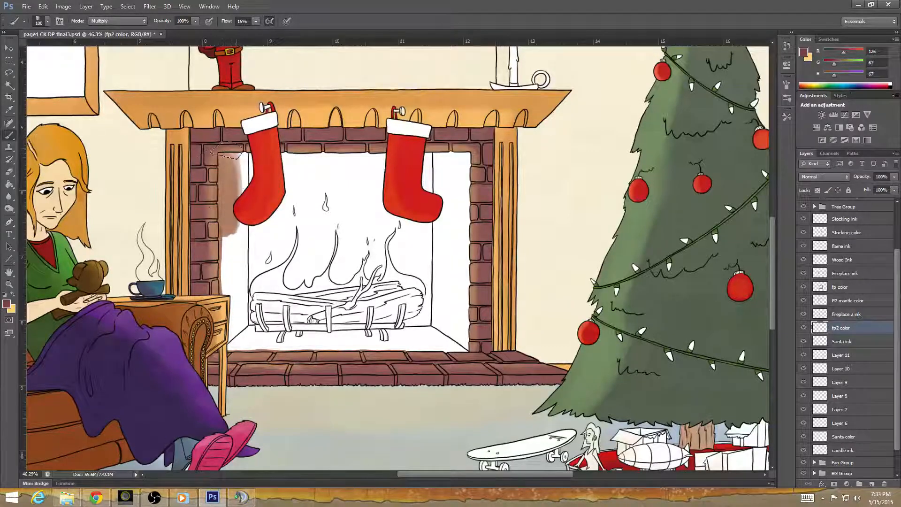
left_click_drag(227, 151, 233, 181)
left_click_drag(231, 219, 229, 222)
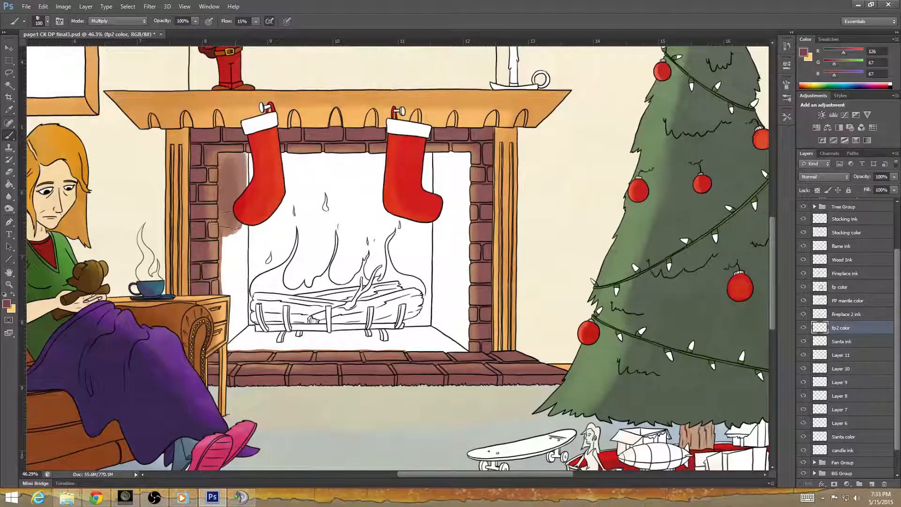
key("ctrl+z")
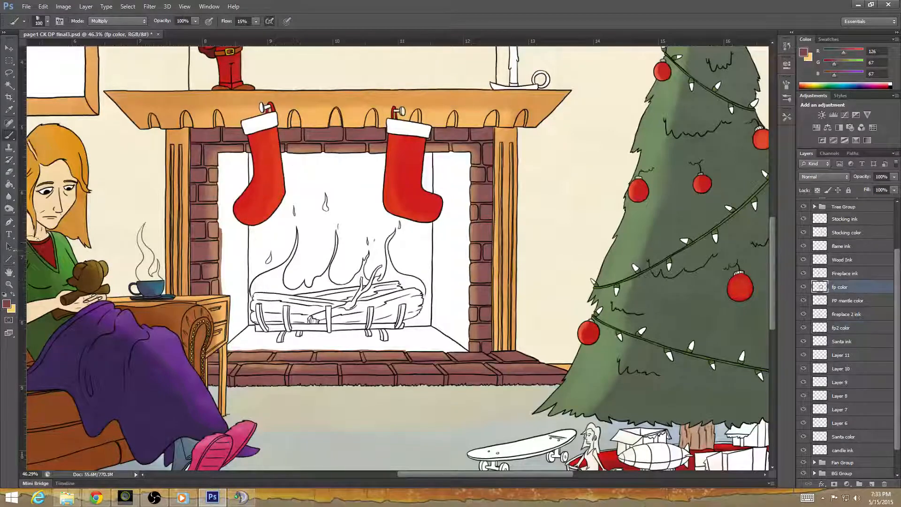
Make light orange the foreground color and brush a base coat over the whole firebox interior on the fp2 color layer.
left_click(13, 293)
mouse_move(226, 167)
left_mouse_down()
mouse_move(224, 206)
mouse_move(227, 155)
mouse_move(225, 216)
mouse_move(237, 169)
mouse_move(234, 263)
mouse_move(230, 221)
mouse_move(228, 230)
left_mouse_up()
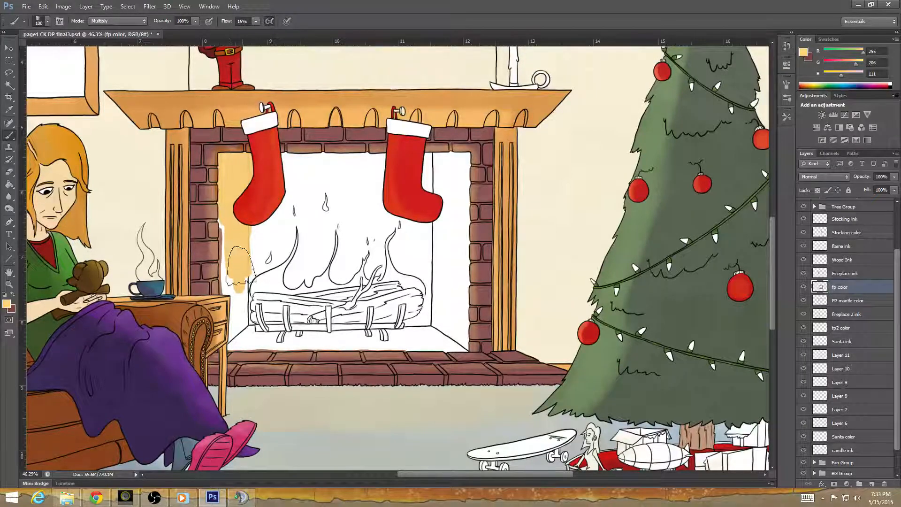
key("ctrl+z")
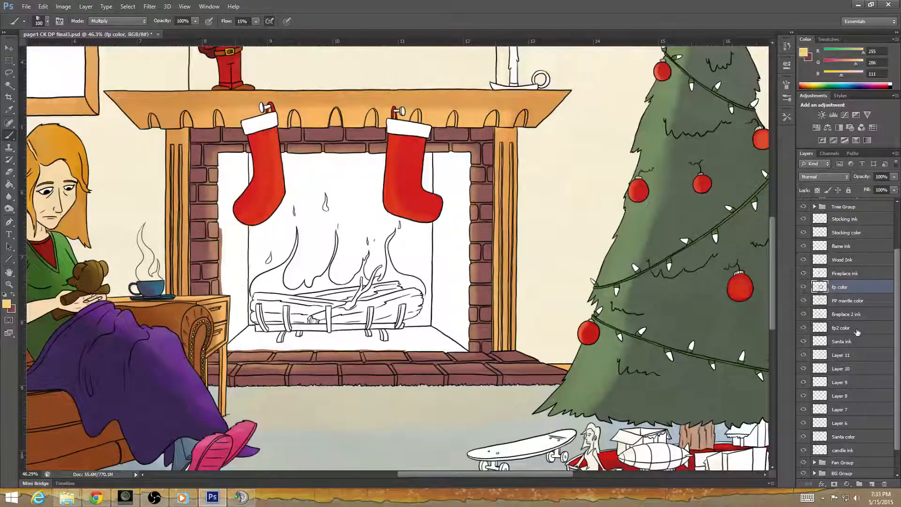
left_click(840, 328)
mouse_move(224, 164)
left_mouse_down()
mouse_move(226, 230)
mouse_move(218, 218)
left_mouse_up()
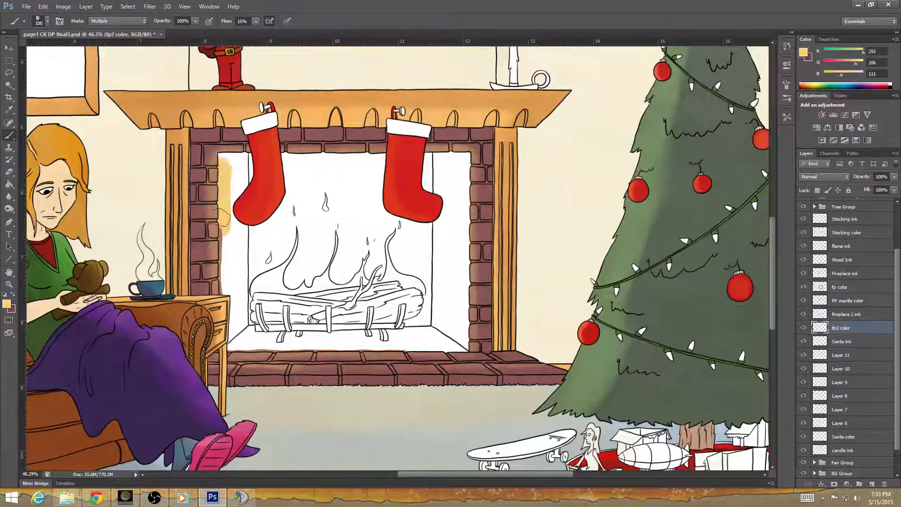
mouse_move(220, 164)
left_mouse_down()
mouse_move(229, 194)
mouse_move(239, 164)
mouse_move(237, 219)
mouse_move(220, 251)
mouse_move(218, 233)
mouse_move(221, 343)
mouse_move(223, 324)
mouse_move(223, 341)
mouse_move(240, 331)
mouse_move(239, 282)
mouse_move(221, 295)
mouse_move(241, 278)
mouse_move(249, 169)
left_mouse_up()
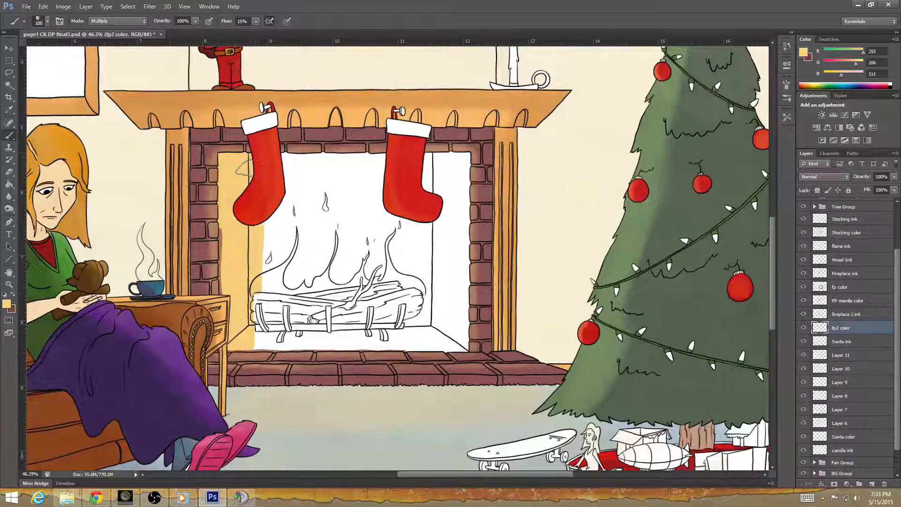
mouse_move(268, 199)
left_mouse_down()
mouse_move(262, 251)
mouse_move(282, 219)
mouse_move(290, 169)
mouse_move(282, 164)
mouse_move(461, 157)
mouse_move(447, 180)
mouse_move(430, 166)
mouse_move(422, 239)
mouse_move(427, 180)
mouse_move(404, 236)
mouse_move(386, 223)
mouse_move(371, 164)
mouse_move(396, 228)
mouse_move(390, 278)
mouse_move(405, 258)
mouse_move(425, 309)
mouse_move(434, 237)
mouse_move(459, 200)
mouse_move(455, 347)
mouse_move(446, 263)
mouse_move(438, 328)
mouse_move(426, 336)
mouse_move(450, 340)
mouse_move(451, 351)
mouse_move(418, 352)
mouse_move(418, 296)
mouse_move(408, 313)
mouse_move(399, 301)
mouse_move(385, 321)
mouse_move(408, 312)
mouse_move(382, 324)
mouse_move(359, 178)
mouse_move(366, 212)
mouse_move(349, 173)
mouse_move(340, 207)
mouse_move(324, 193)
mouse_move(312, 197)
mouse_move(265, 252)
mouse_move(256, 301)
mouse_move(281, 305)
mouse_move(298, 222)
mouse_move(312, 291)
mouse_move(326, 220)
mouse_move(346, 220)
mouse_move(339, 291)
mouse_move(357, 218)
mouse_move(368, 324)
mouse_move(379, 334)
mouse_move(359, 305)
mouse_move(338, 310)
mouse_move(324, 343)
mouse_move(343, 315)
mouse_move(303, 347)
mouse_move(293, 324)
mouse_move(281, 350)
mouse_move(244, 311)
mouse_move(237, 328)
mouse_move(239, 303)
mouse_move(244, 336)
mouse_move(231, 281)
mouse_move(225, 337)
mouse_move(238, 238)
mouse_move(220, 210)
mouse_move(226, 336)
left_mouse_up()
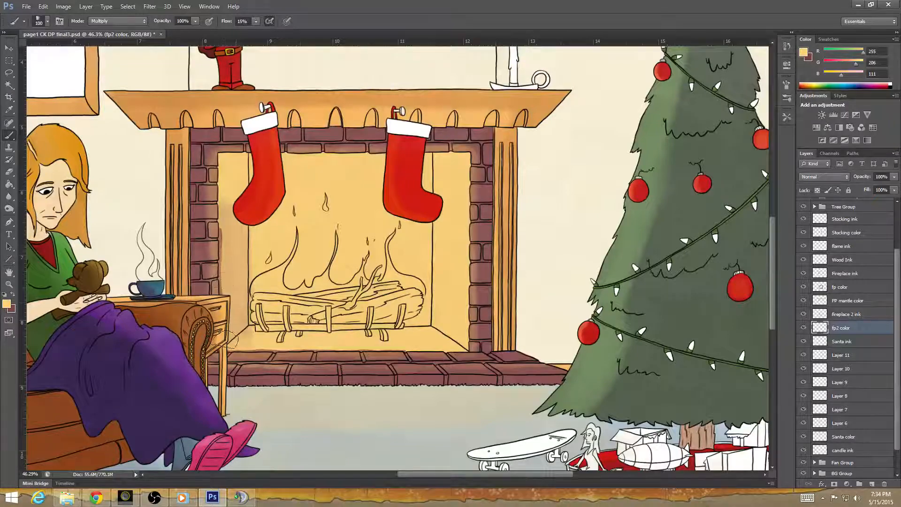
Brush a second Multiply pass of light orange over the firebox walls, floor and logs to deepen the tone.
mouse_move(237, 276)
left_mouse_down()
mouse_move(234, 181)
mouse_move(215, 159)
mouse_move(238, 158)
left_mouse_up()
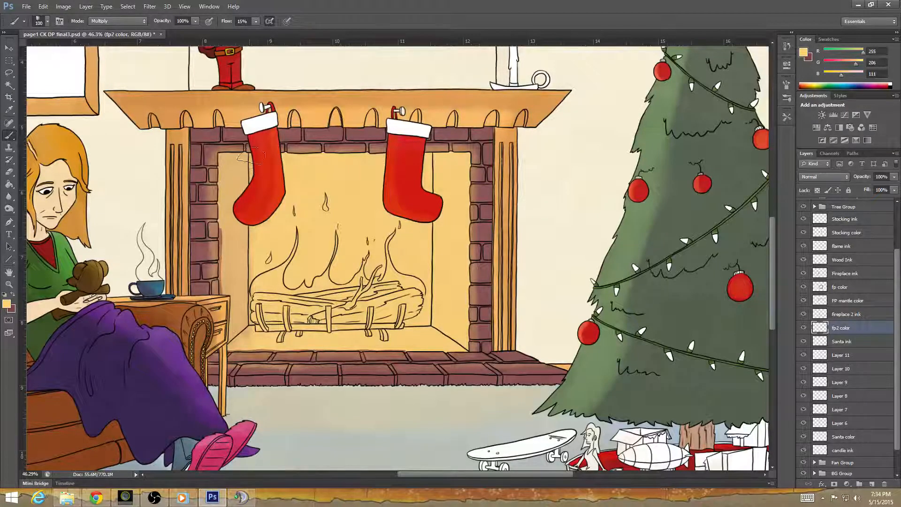
mouse_move(248, 252)
left_mouse_down()
mouse_move(250, 297)
mouse_move(234, 349)
mouse_move(267, 341)
mouse_move(277, 356)
mouse_move(256, 259)
mouse_move(262, 254)
mouse_move(265, 282)
mouse_move(258, 270)
mouse_move(273, 164)
mouse_move(274, 243)
mouse_move(274, 155)
mouse_move(274, 258)
mouse_move(264, 283)
mouse_move(284, 277)
mouse_move(285, 363)
mouse_move(298, 279)
mouse_move(304, 361)
mouse_move(301, 259)
mouse_move(293, 248)
mouse_move(286, 304)
mouse_move(282, 261)
mouse_move(284, 155)
mouse_move(296, 250)
mouse_move(303, 151)
mouse_move(307, 226)
mouse_move(312, 152)
mouse_move(312, 339)
mouse_move(323, 356)
mouse_move(339, 287)
mouse_move(325, 307)
mouse_move(320, 176)
mouse_move(328, 228)
mouse_move(340, 157)
mouse_move(341, 248)
mouse_move(345, 153)
mouse_move(319, 191)
mouse_move(315, 253)
mouse_move(312, 173)
mouse_move(328, 238)
left_mouse_up()
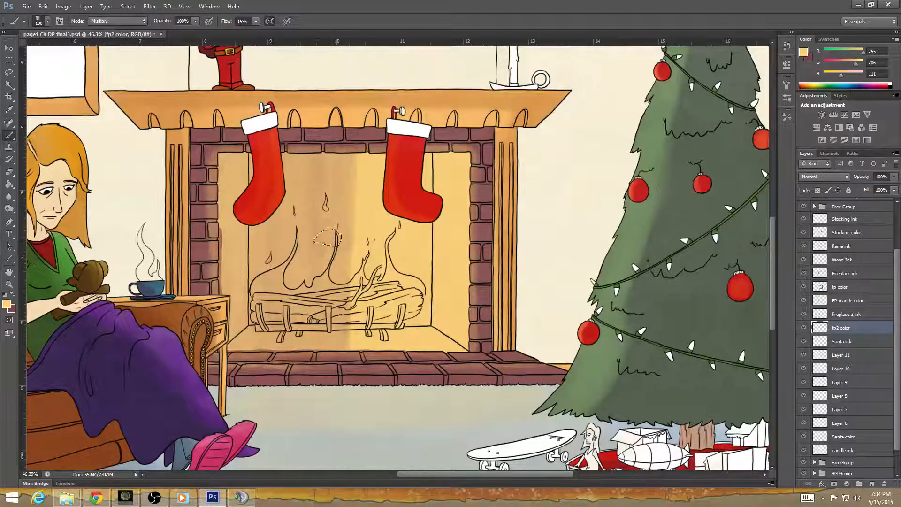
mouse_move(315, 161)
left_mouse_down()
mouse_move(303, 249)
mouse_move(306, 161)
left_mouse_up()
mouse_move(295, 235)
left_mouse_down()
mouse_move(297, 156)
mouse_move(309, 254)
mouse_move(318, 162)
mouse_move(329, 249)
mouse_move(342, 231)
mouse_move(354, 156)
mouse_move(343, 265)
mouse_move(353, 203)
mouse_move(355, 341)
mouse_move(359, 246)
mouse_move(359, 272)
left_mouse_up()
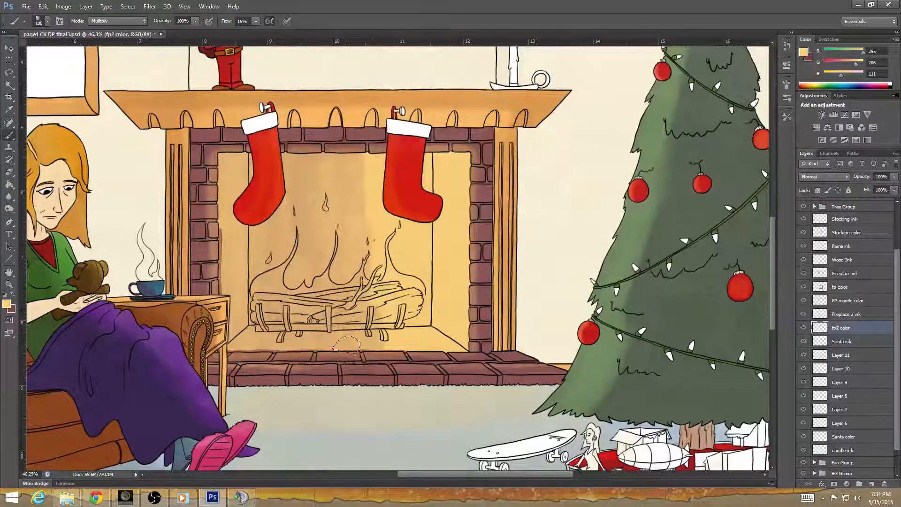
mouse_move(382, 311)
left_mouse_down()
mouse_move(427, 322)
mouse_move(422, 310)
mouse_move(396, 326)
mouse_move(368, 317)
left_mouse_up()
mouse_move(364, 254)
left_mouse_down()
mouse_move(380, 225)
mouse_move(364, 215)
mouse_move(365, 186)
mouse_move(371, 217)
mouse_move(390, 232)
mouse_move(375, 245)
mouse_move(354, 242)
left_mouse_up()
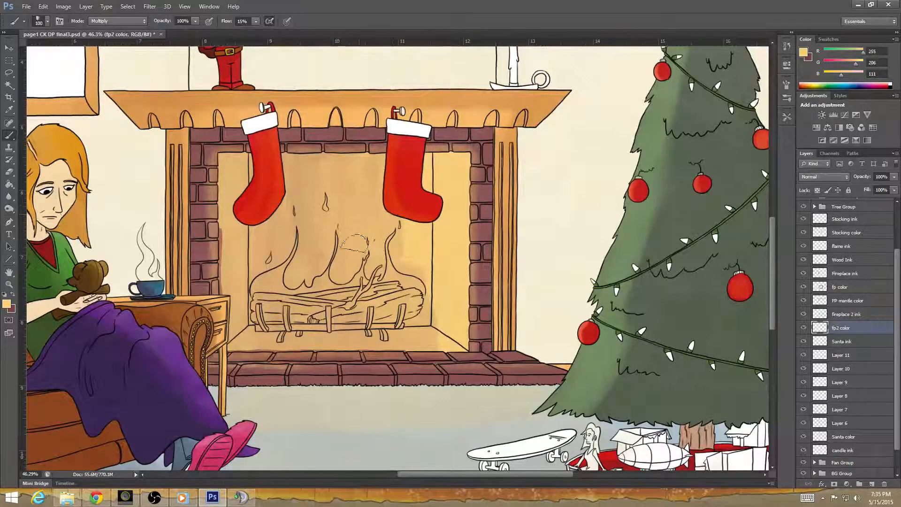
mouse_move(395, 276)
left_mouse_down()
mouse_move(420, 235)
mouse_move(427, 186)
mouse_move(427, 197)
mouse_move(441, 187)
mouse_move(448, 197)
mouse_move(457, 159)
mouse_move(453, 274)
mouse_move(440, 235)
mouse_move(462, 342)
mouse_move(446, 328)
mouse_move(432, 362)
mouse_move(439, 342)
left_mouse_up()
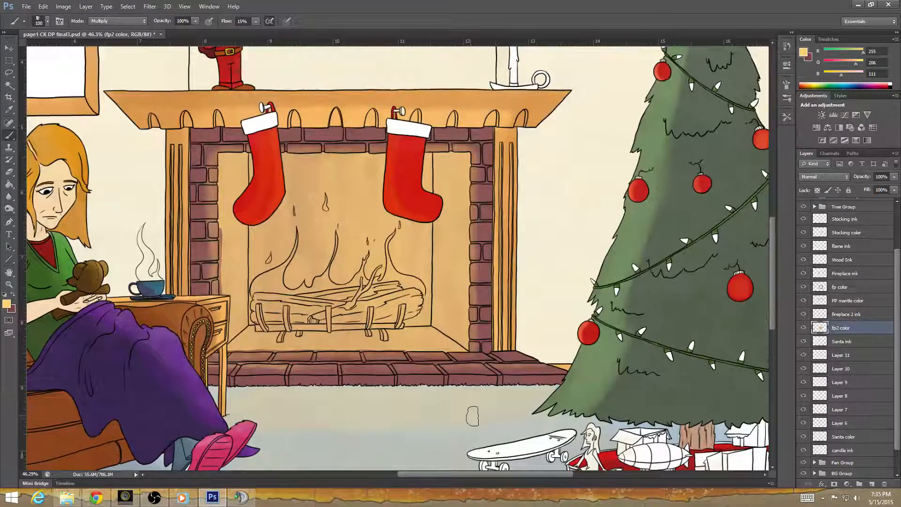
Erase the brick color spilling past the left brick column into the firebox on the fp color layer.
left_click(857, 287)
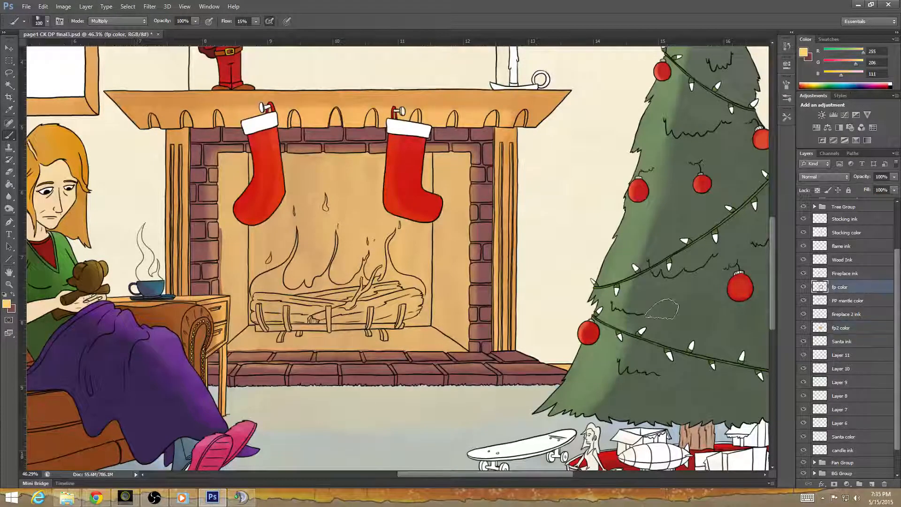
left_click(12, 173)
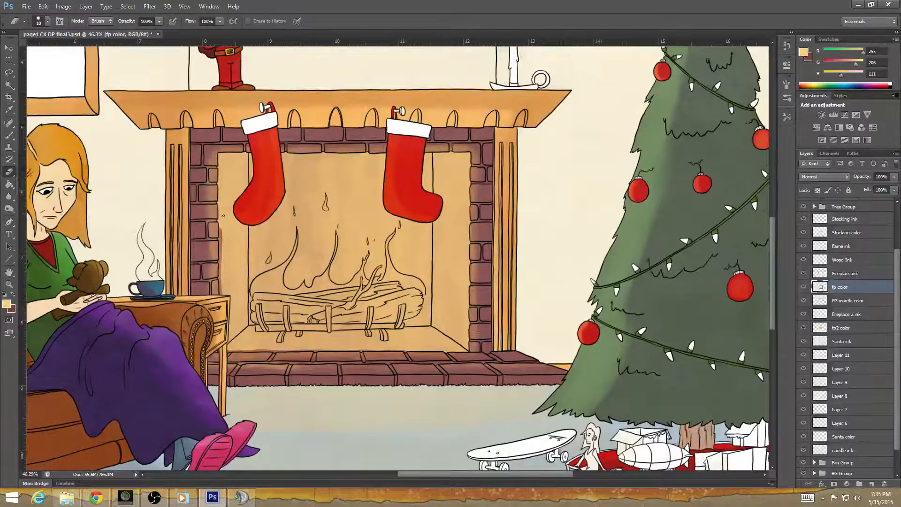
scroll(236, 262, "up", 5)
scroll(235, 261, "up", 5)
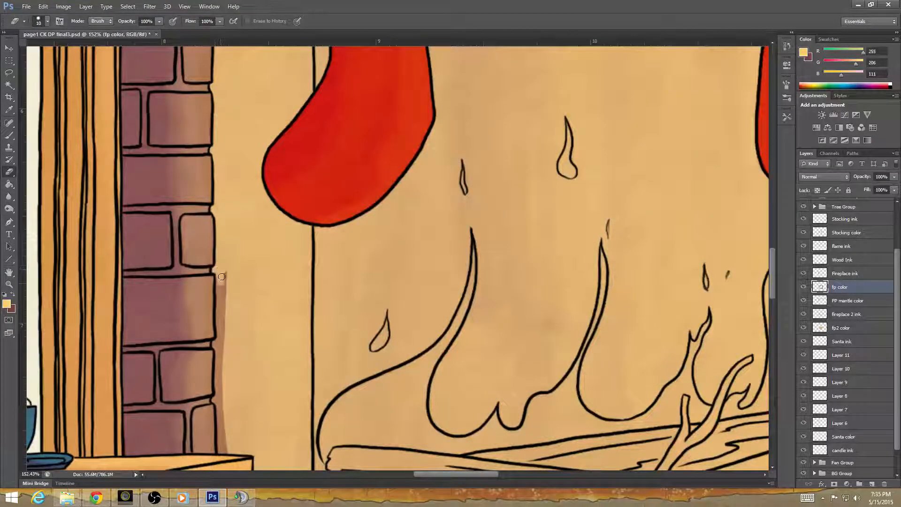
left_click_drag(221, 277, 220, 274)
left_click_drag(223, 341, 219, 382)
mouse_move(259, 406)
left_mouse_down()
mouse_move(282, 300)
mouse_move(244, 325)
left_mouse_up()
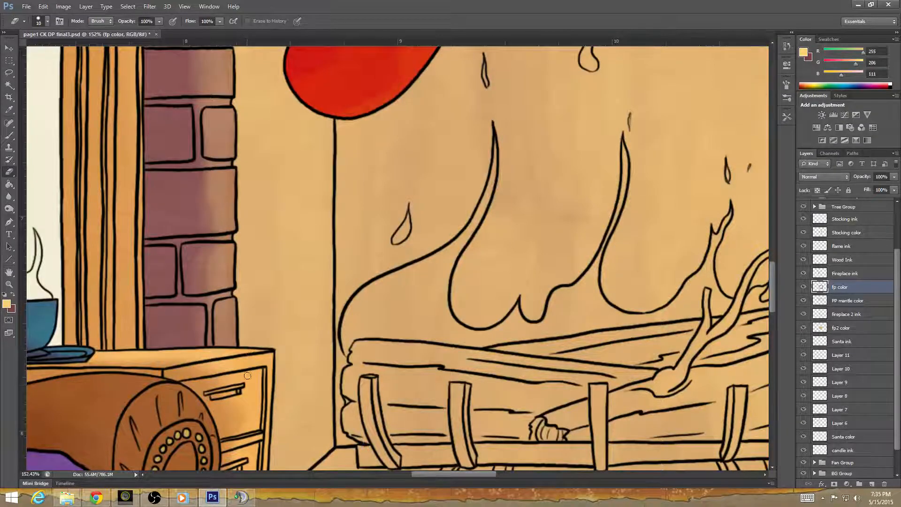
Erase the remaining brick color above the hearth's back edge along the firebox floor.
left_click_drag(318, 313, 274, 133)
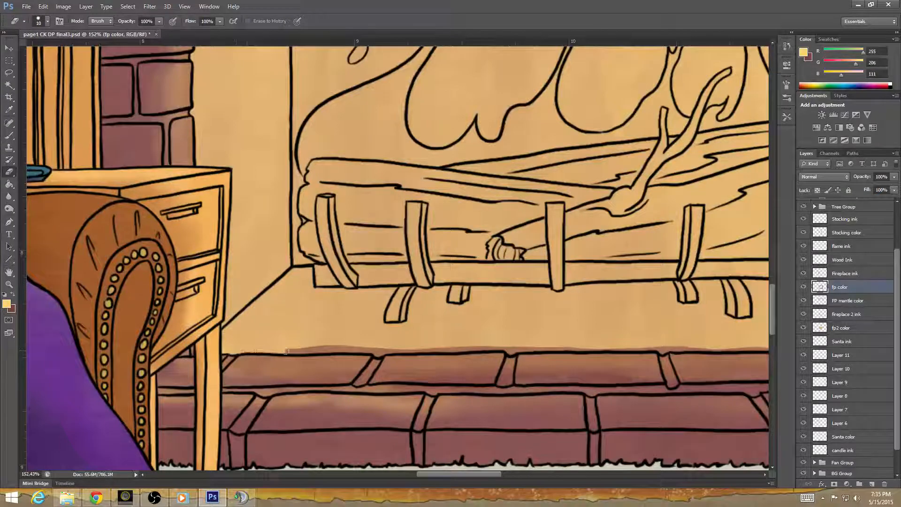
left_click_drag(285, 351, 357, 349)
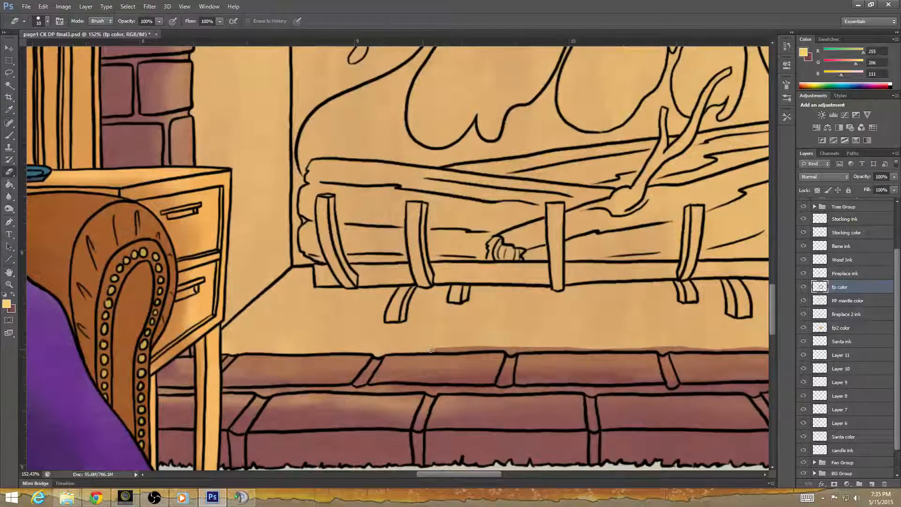
left_click_drag(430, 349, 467, 349)
left_click_drag(551, 371, 241, 388)
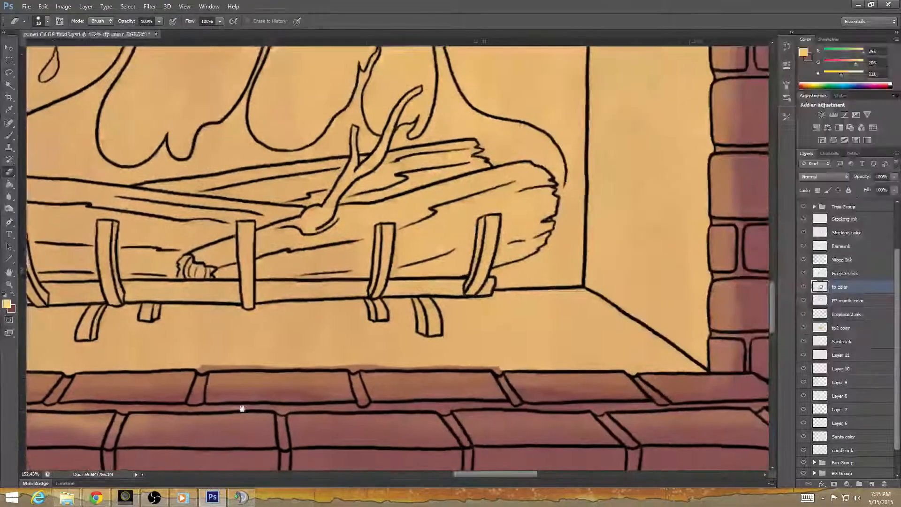
left_click_drag(198, 364, 248, 364)
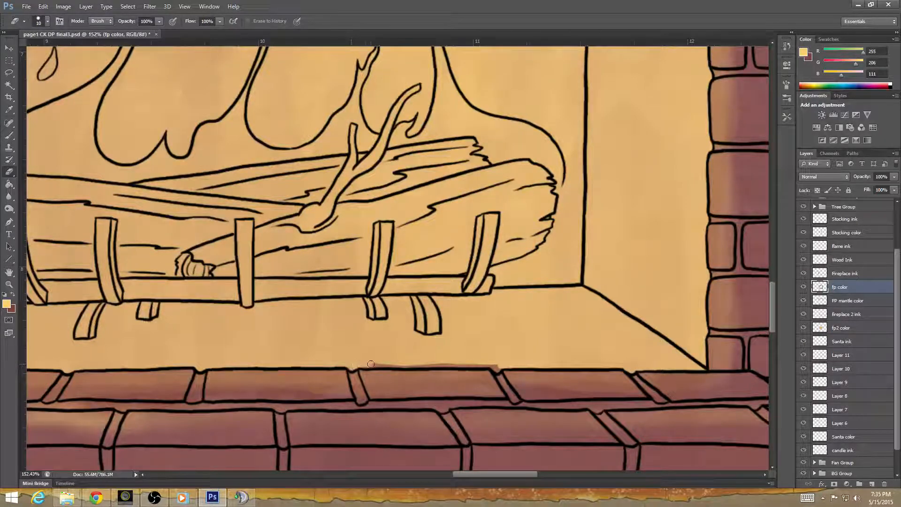
mouse_move(424, 392)
left_mouse_down()
mouse_move(281, 415)
mouse_move(264, 390)
mouse_move(225, 389)
mouse_move(318, 389)
left_mouse_up()
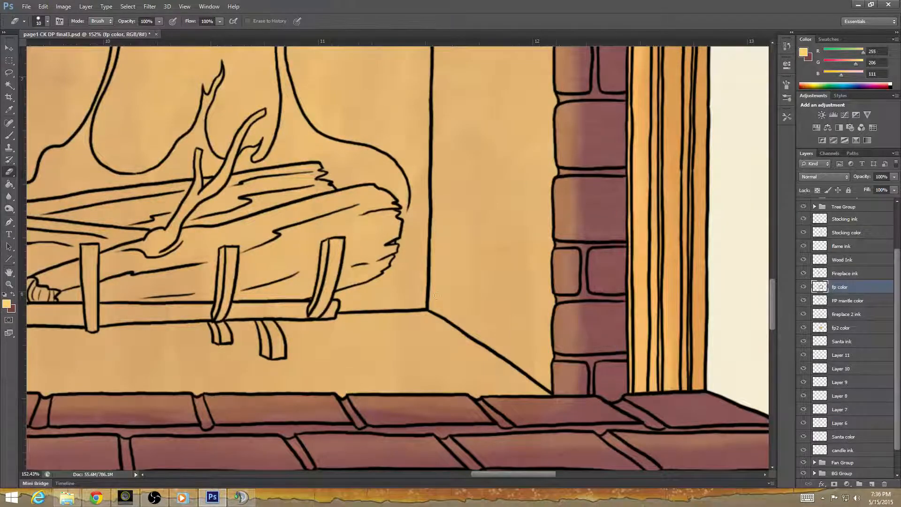
Erase the brick color from the first mortar joints at the fireplace's upper left corner, plus the fp2 color layer's orange in the joint beside the opening.
left_click_drag(492, 380, 647, 407)
left_click_drag(356, 191, 539, 441)
left_click_drag(394, 365, 389, 400)
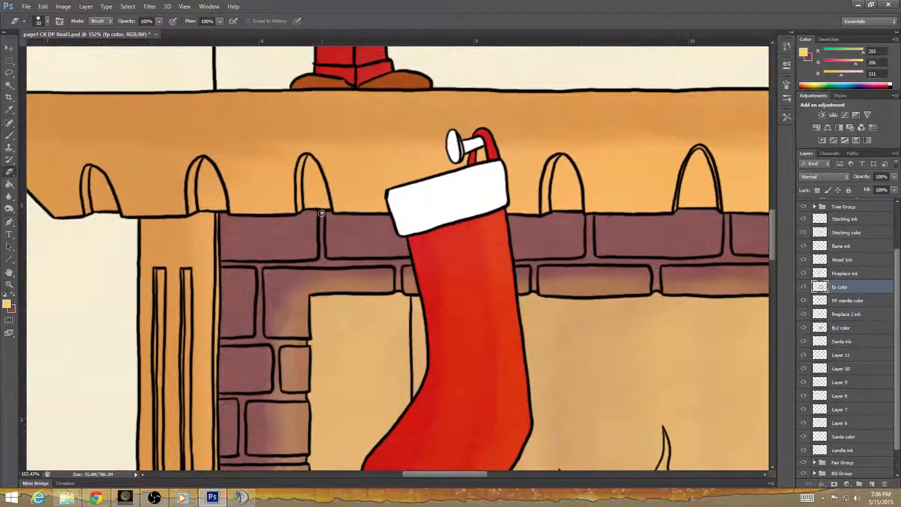
left_click_drag(322, 231, 322, 251)
left_click_drag(253, 264, 280, 265)
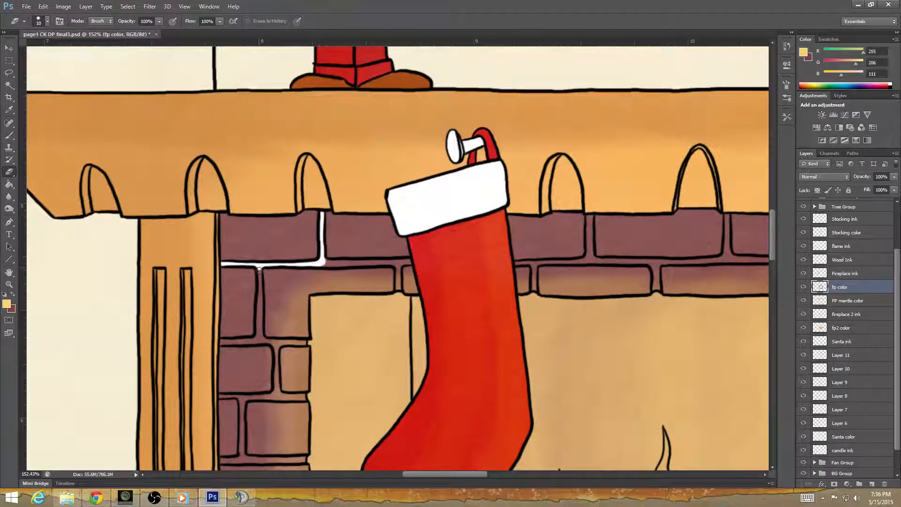
mouse_move(259, 332)
left_mouse_down()
mouse_move(221, 342)
mouse_move(257, 339)
left_mouse_up()
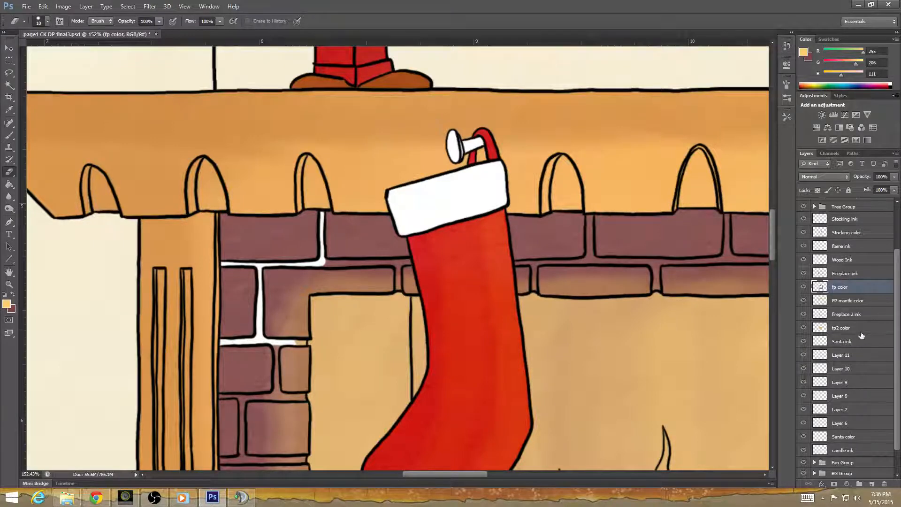
left_click(844, 328)
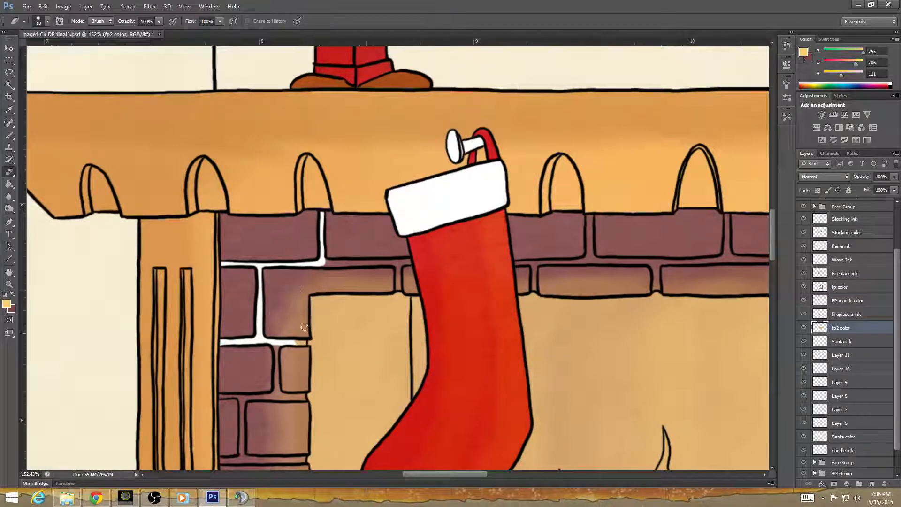
left_click_drag(305, 327, 301, 345)
Lasso the red body of each stocking to clear the firebox color beneath it on the fp2 color layer, and deselect.
scroll(539, 398, "down", 5)
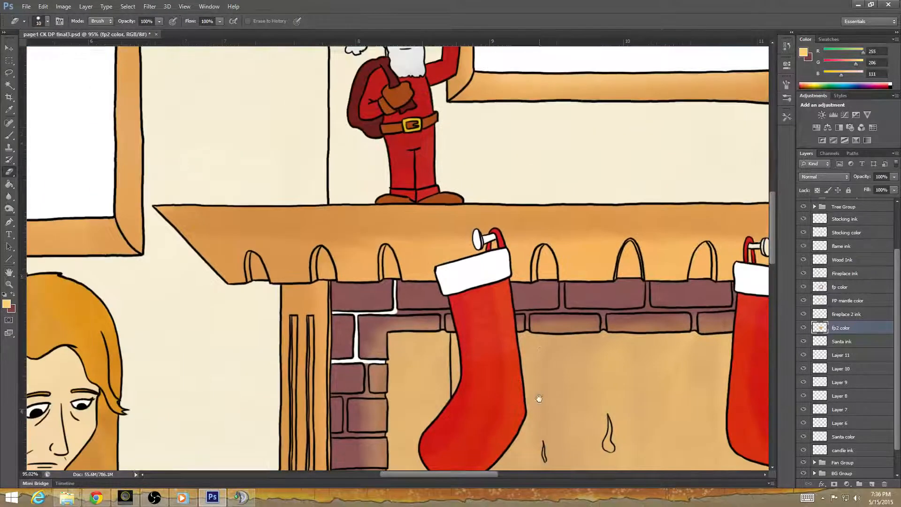
left_click_drag(539, 399, 363, 283)
key("m")
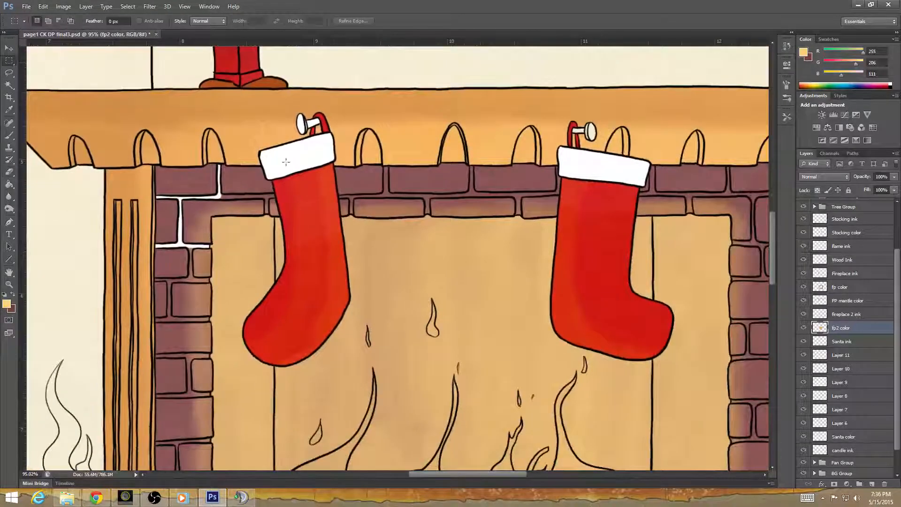
key("l")
mouse_move(285, 200)
left_mouse_down()
mouse_move(291, 247)
mouse_move(277, 295)
mouse_move(248, 335)
mouse_move(277, 359)
mouse_move(310, 347)
mouse_move(343, 312)
mouse_move(332, 199)
mouse_move(288, 205)
left_mouse_up()
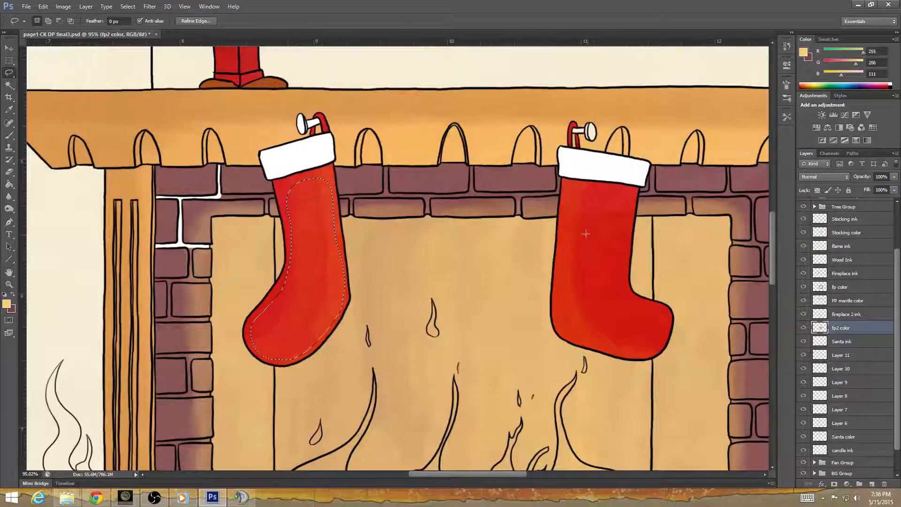
mouse_move(566, 191)
left_mouse_down()
mouse_move(558, 294)
mouse_move(572, 337)
mouse_move(655, 357)
mouse_move(670, 330)
mouse_move(659, 309)
mouse_move(629, 292)
mouse_move(630, 214)
mouse_move(577, 184)
mouse_move(568, 205)
left_mouse_up()
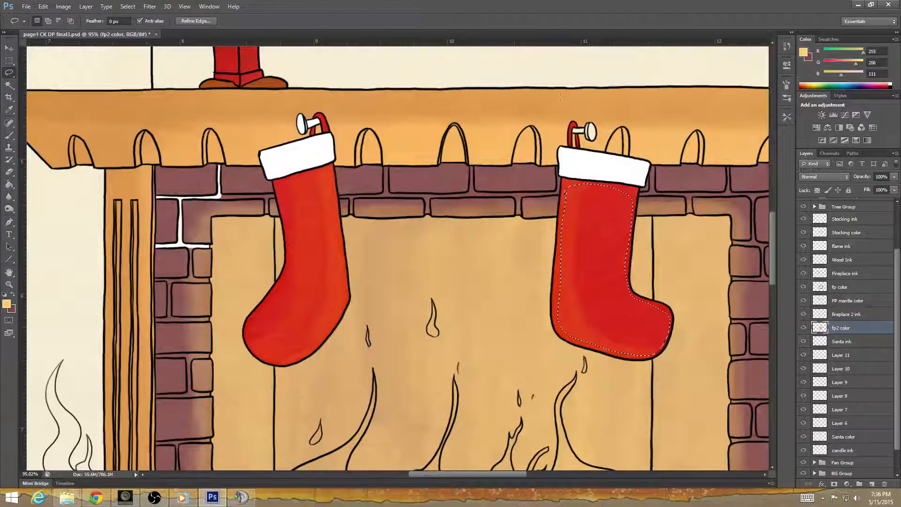
key("ctrl+d")
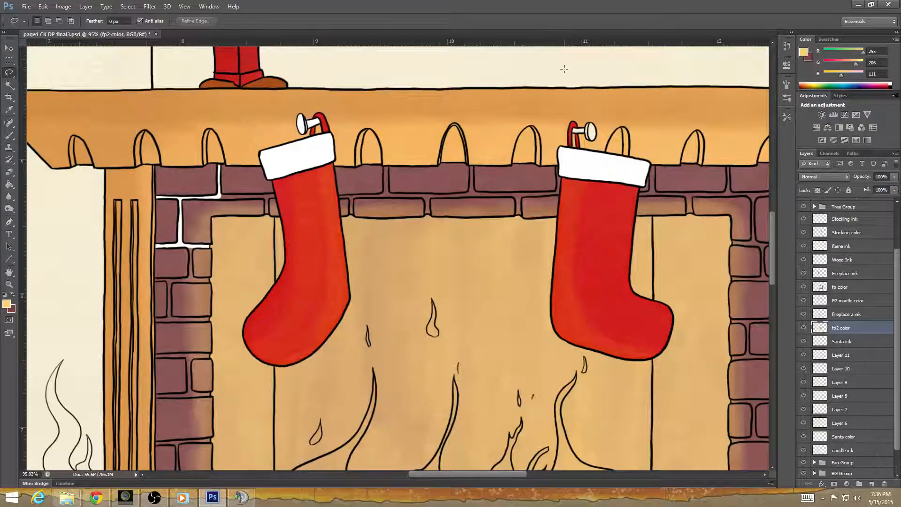
Erase the leftover firebox color under the left stocking's edges on the fp2 color layer.
left_click(9, 171)
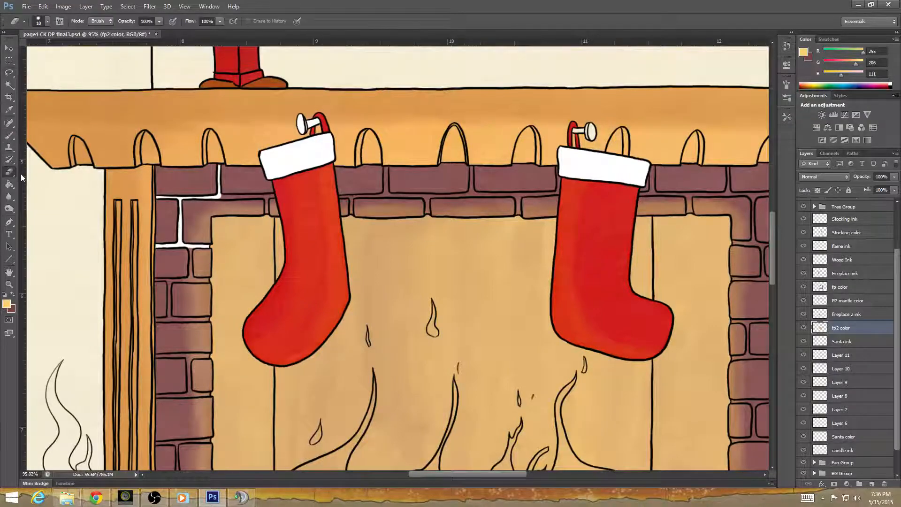
scroll(294, 209, "up", 1)
scroll(294, 208, "up", 2)
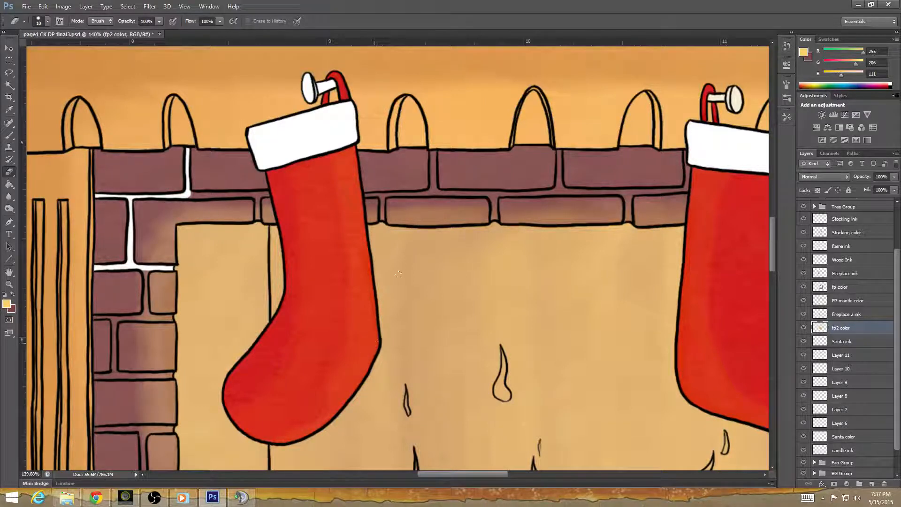
left_click_drag(397, 274, 248, 351)
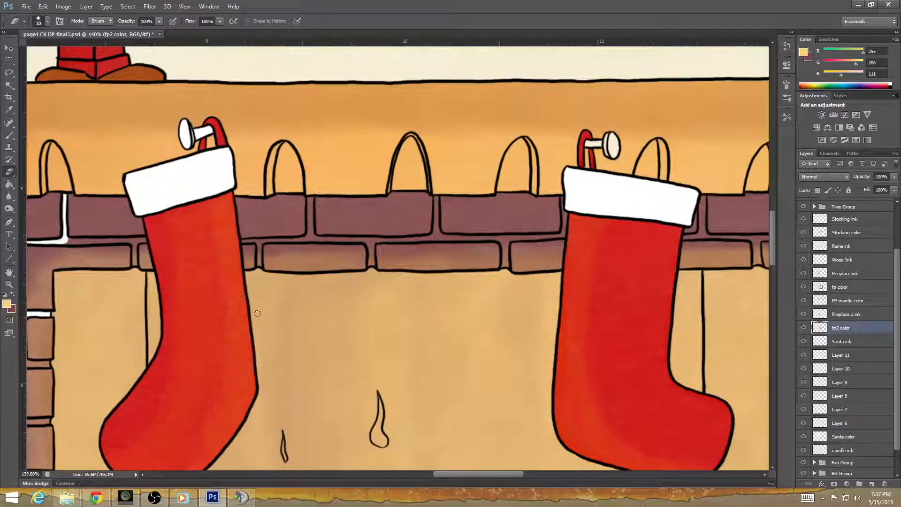
left_click_drag(396, 432, 430, 312)
Erase the leftover firebox color under the right stocking's edges and touch up along the opening's top edge.
left_click_drag(584, 315, 268, 413)
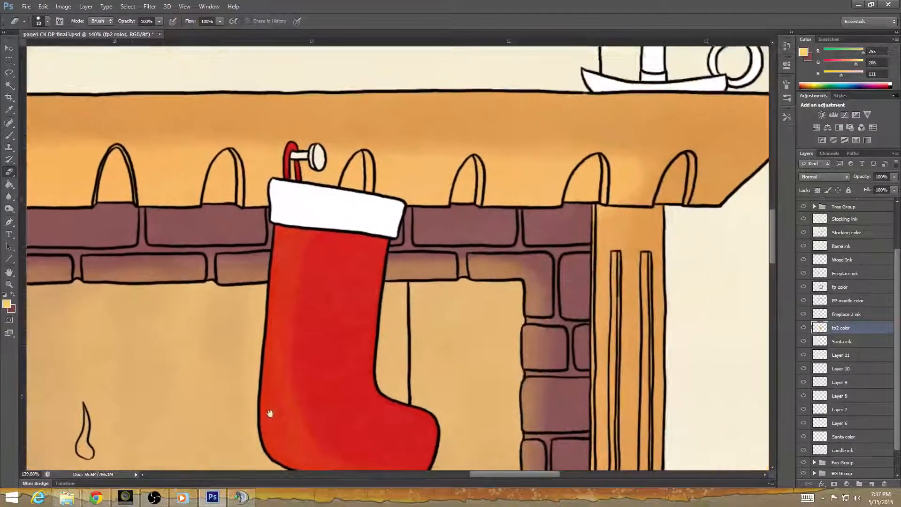
left_click_drag(324, 366, 316, 308)
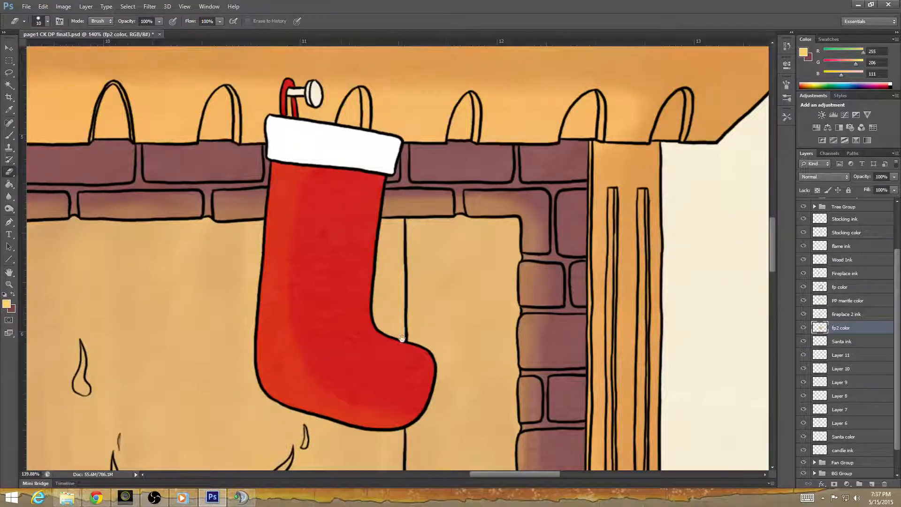
mouse_move(258, 293)
left_mouse_down()
mouse_move(487, 347)
mouse_move(48, 365)
left_mouse_up()
left_click_drag(311, 358, 393, 354)
left_click_drag(304, 313, 319, 306)
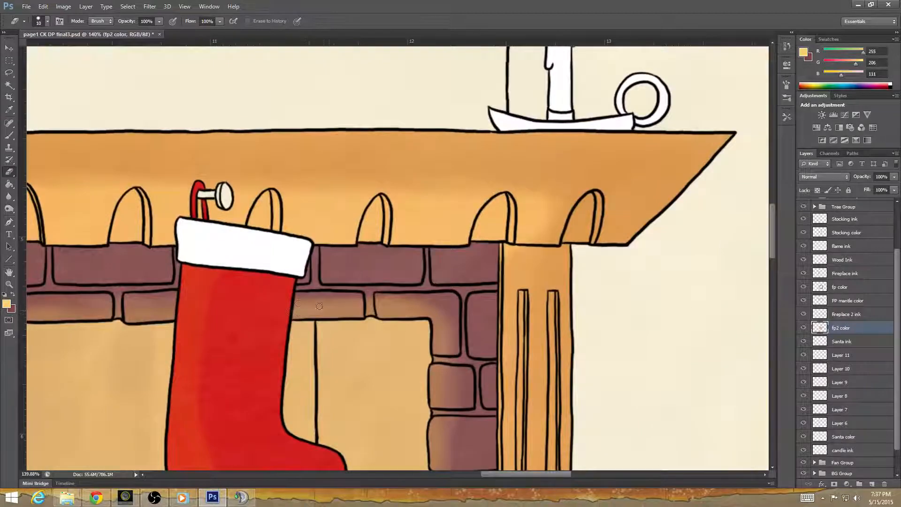
left_click_drag(193, 351, 623, 380)
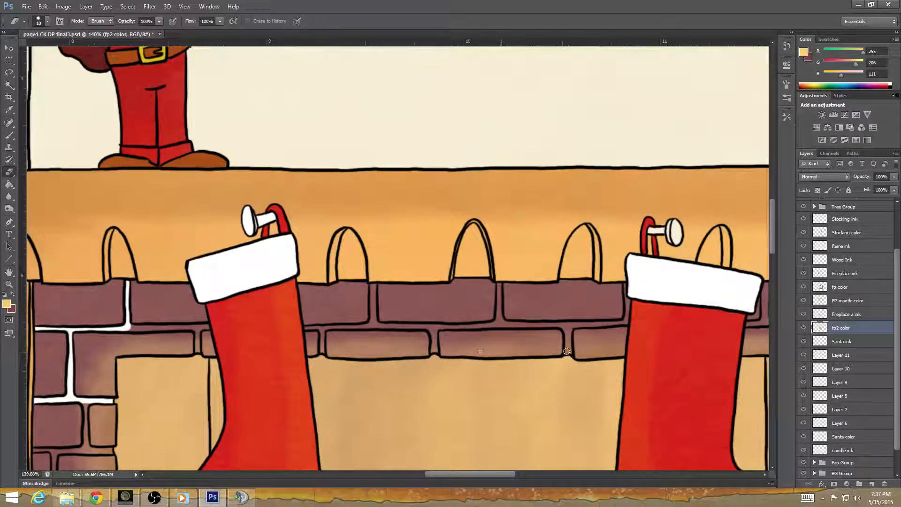
Erase the firebox color spilling over the bricks and joints along the opening's top and right edges on the fp2 color layer.
left_click_drag(603, 381, 394, 388)
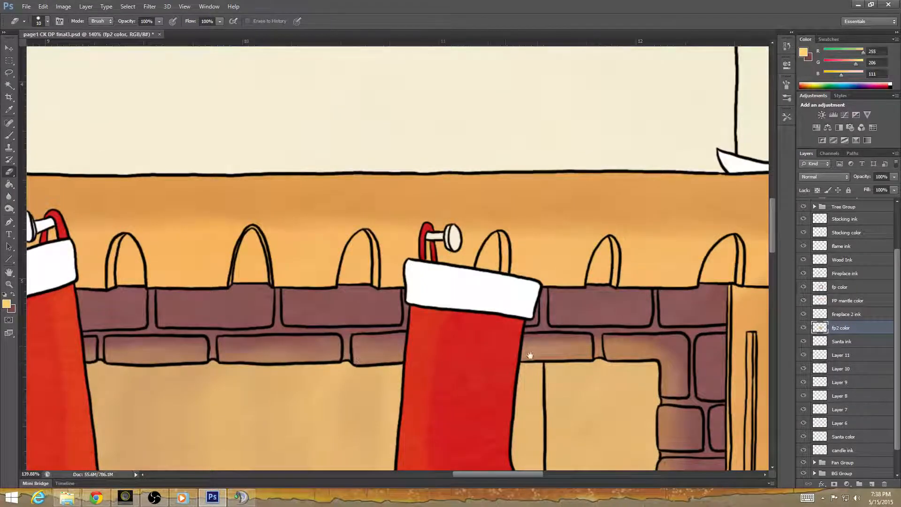
left_click_drag(531, 355, 344, 360)
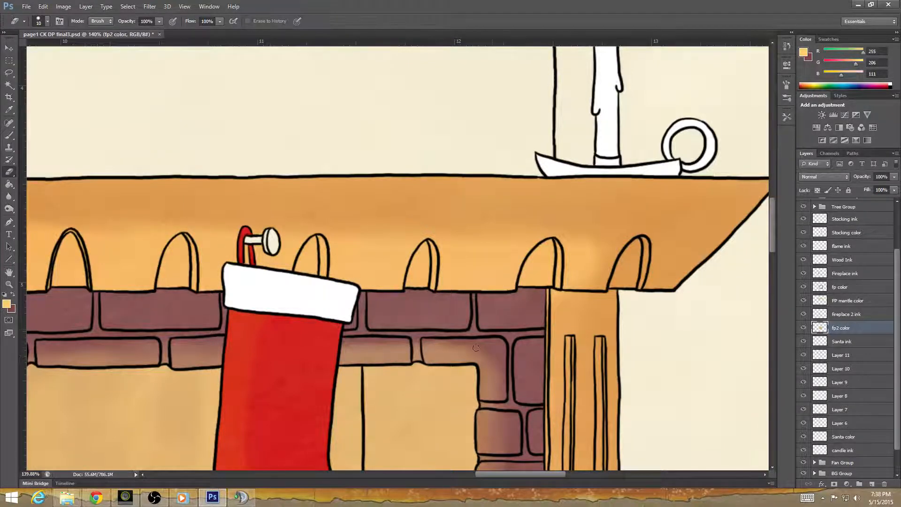
left_click_drag(474, 356, 421, 240)
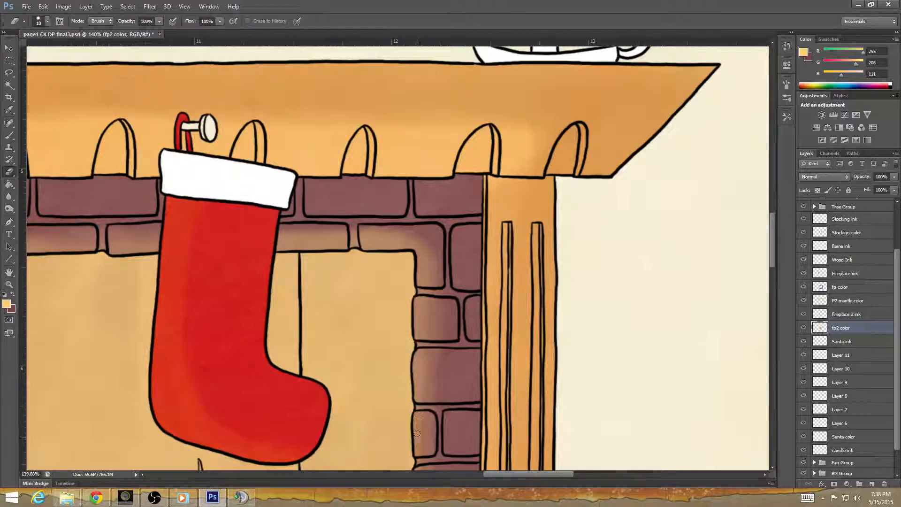
left_click_drag(492, 442, 523, 306)
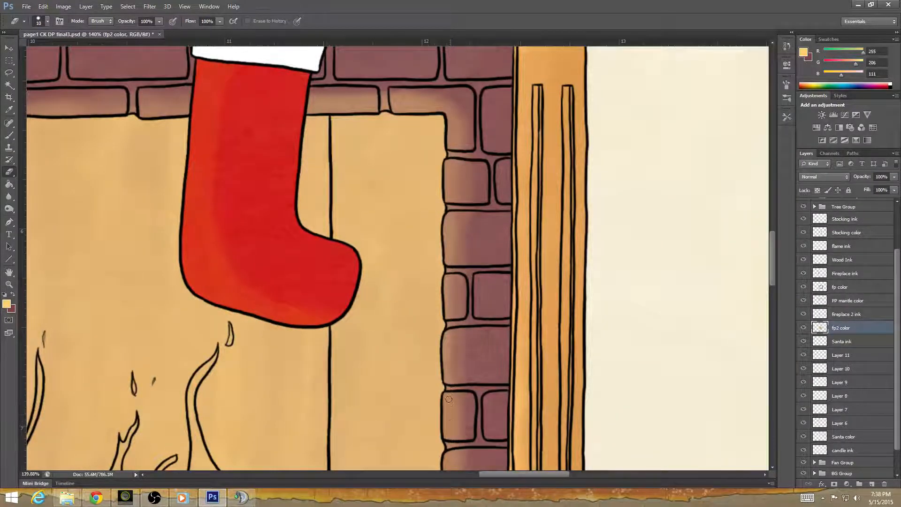
mouse_move(473, 407)
left_mouse_down()
mouse_move(488, 342)
mouse_move(484, 217)
left_mouse_up()
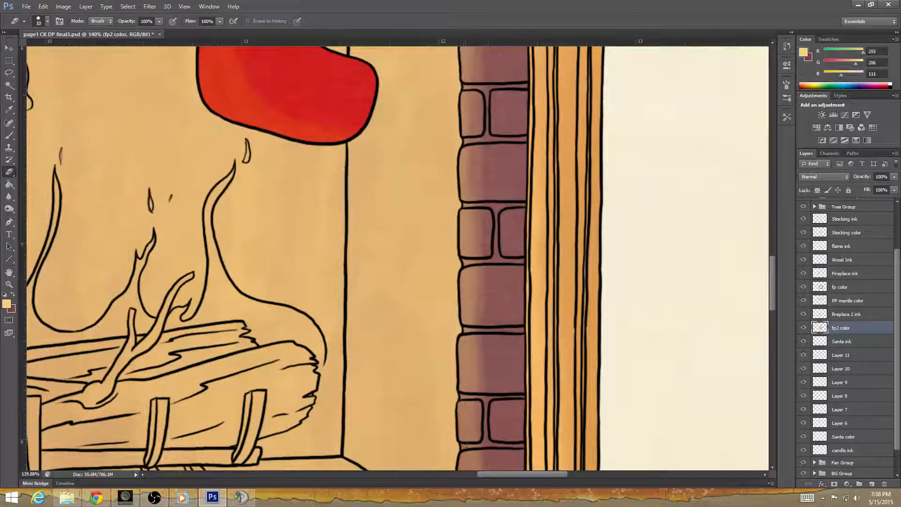
left_click_drag(499, 455, 496, 275)
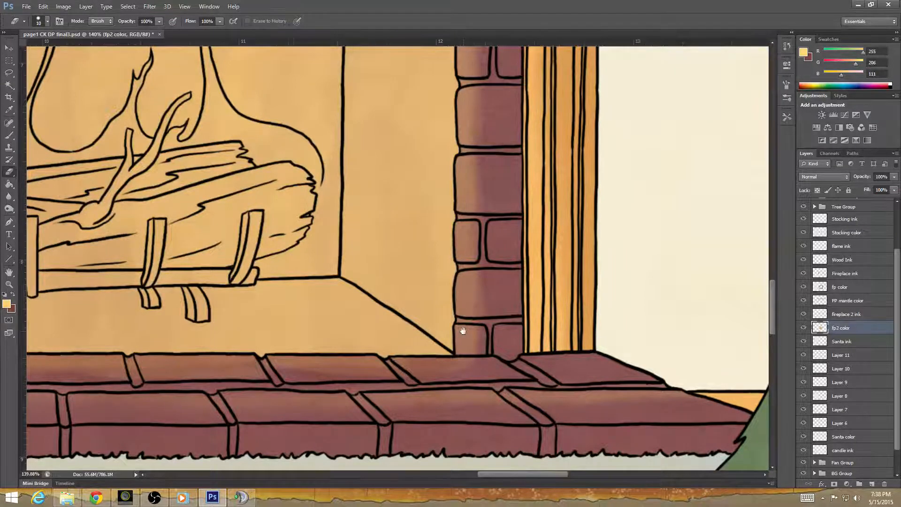
left_click_drag(274, 409, 289, 387)
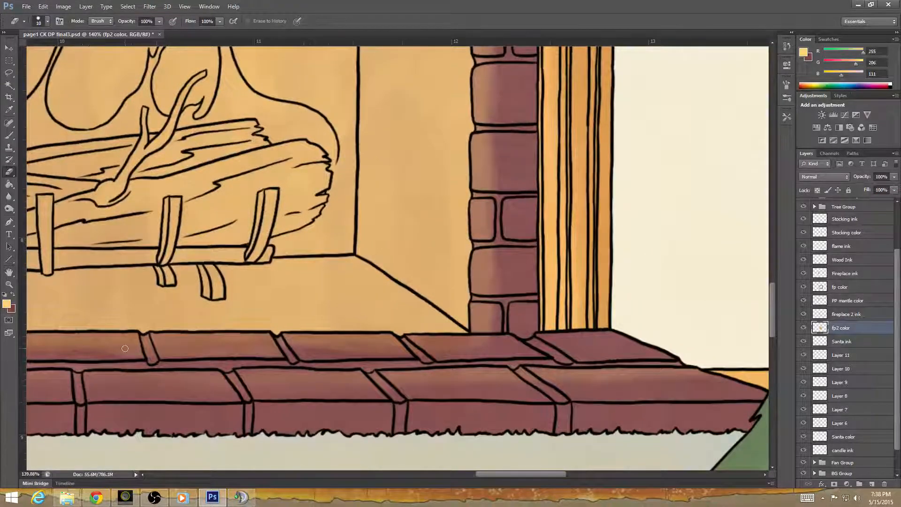
Lasso the right part of the brick hearth to clear the firebox color there on the fp2 color layer, and deselect.
left_click(11, 73)
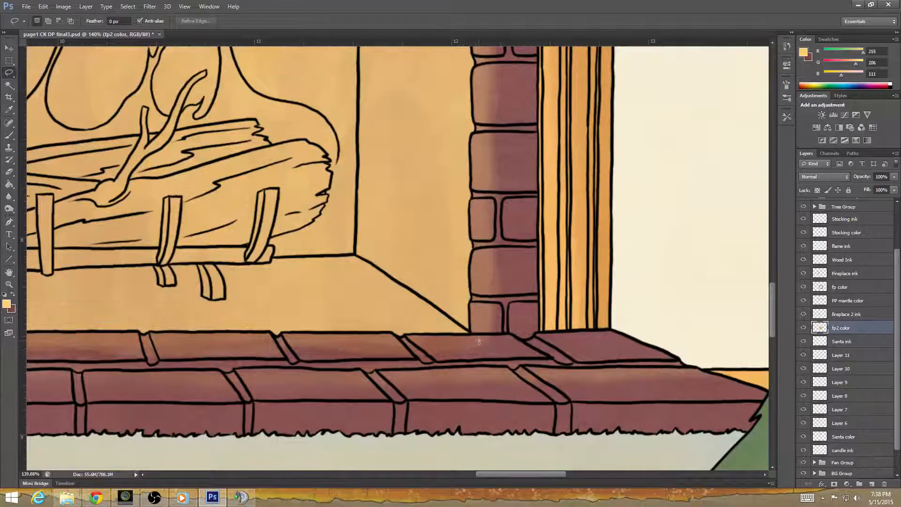
left_click_drag(473, 338, 391, 342)
left_click_drag(310, 336, 167, 337)
mouse_move(153, 410)
left_mouse_down()
mouse_move(384, 420)
mouse_move(483, 401)
mouse_move(510, 359)
mouse_move(506, 332)
left_mouse_up()
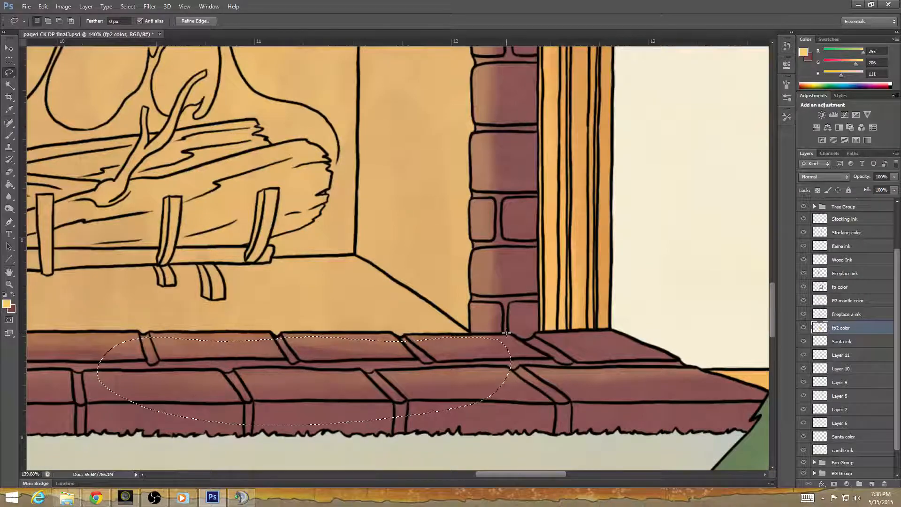
left_click(652, 261)
Lasso the left part of the brick hearth to clear its overlapping firebox color, and deselect.
scroll(281, 303, "left", 10)
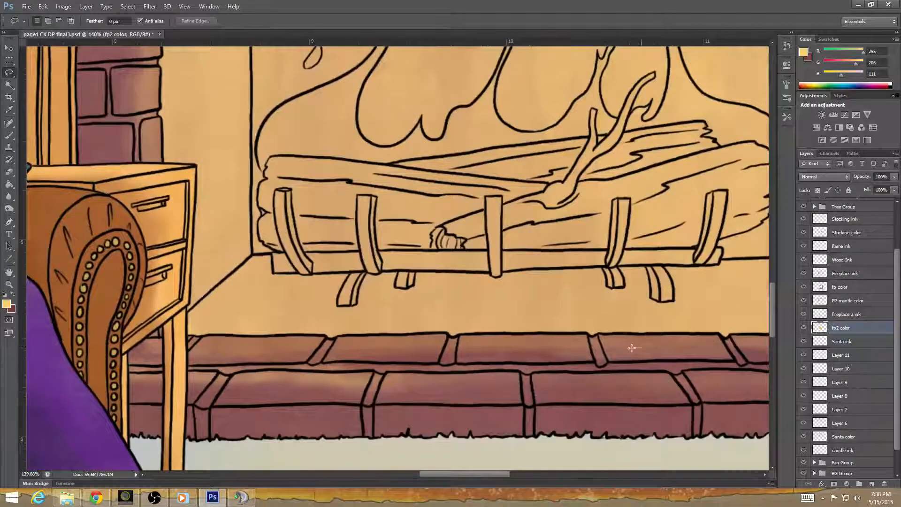
mouse_move(632, 347)
left_mouse_down()
mouse_move(183, 339)
mouse_move(141, 367)
mouse_move(341, 420)
mouse_move(622, 413)
mouse_move(649, 343)
left_mouse_up()
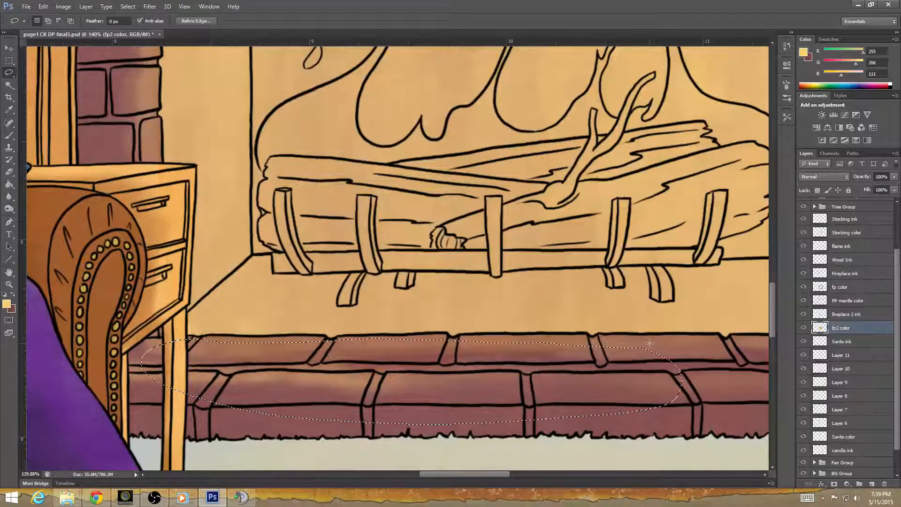
left_click(497, 398)
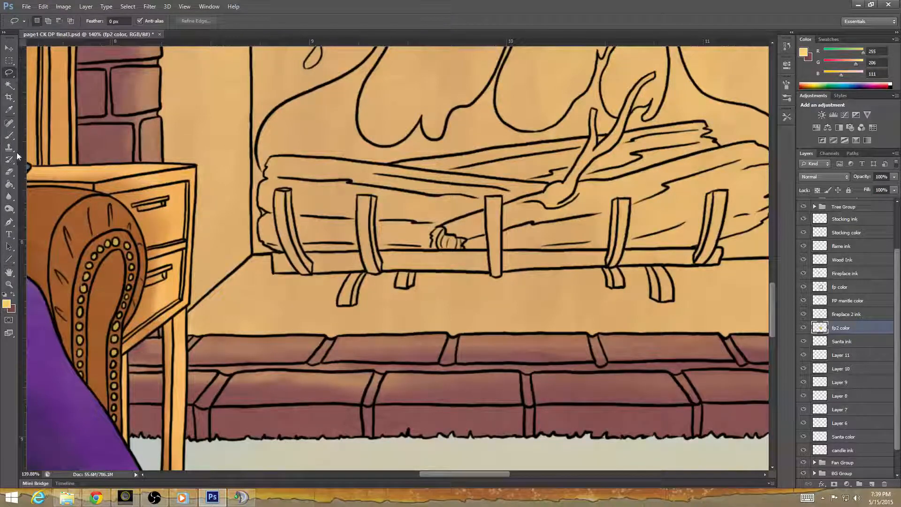
Erase the leftover firebox color along the left brick column's inner edge on the fp2 color layer.
key("e")
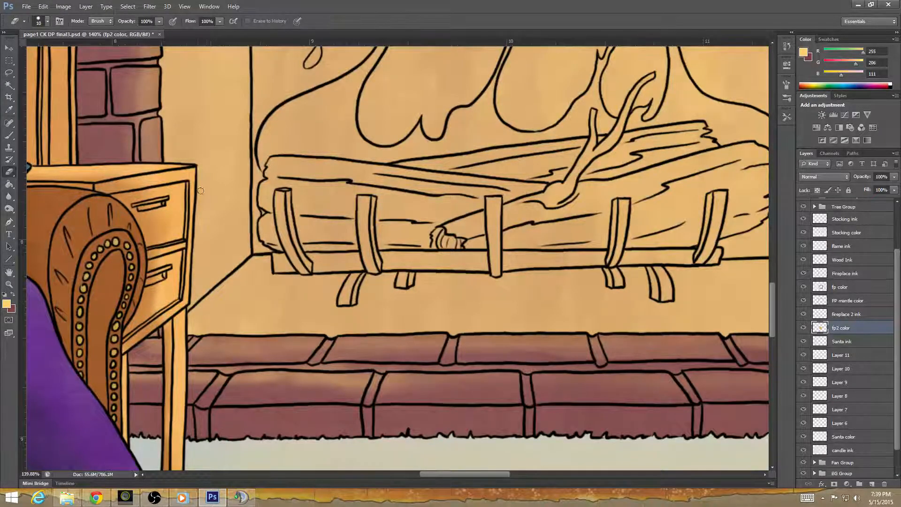
scroll(201, 190, "up", 3)
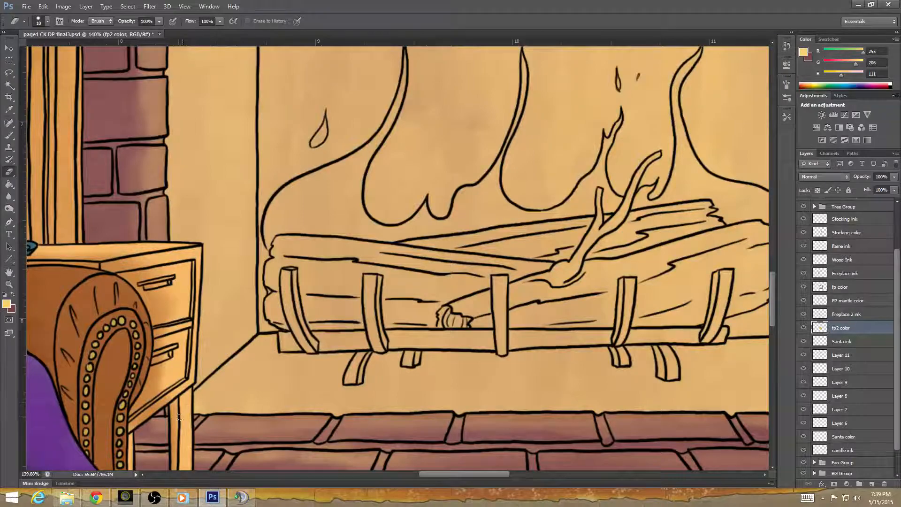
scroll(191, 199, "up", 8)
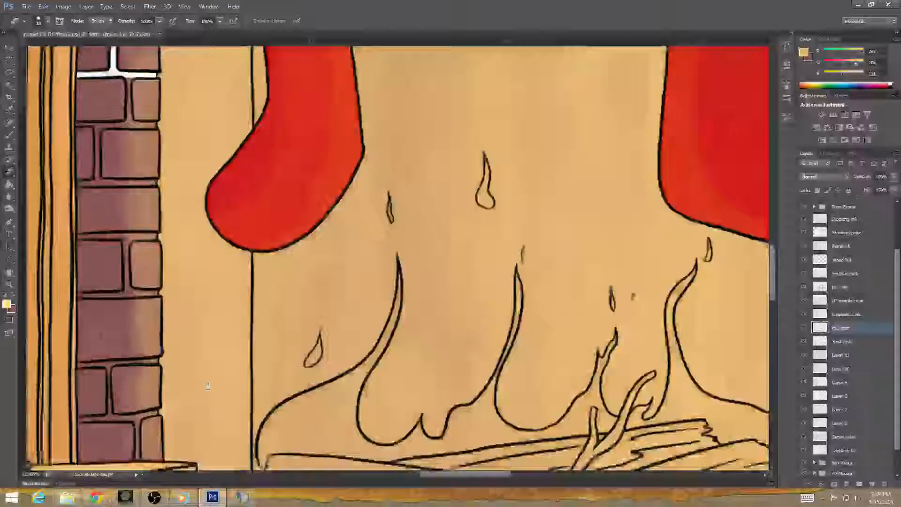
scroll(207, 230, "up", 2)
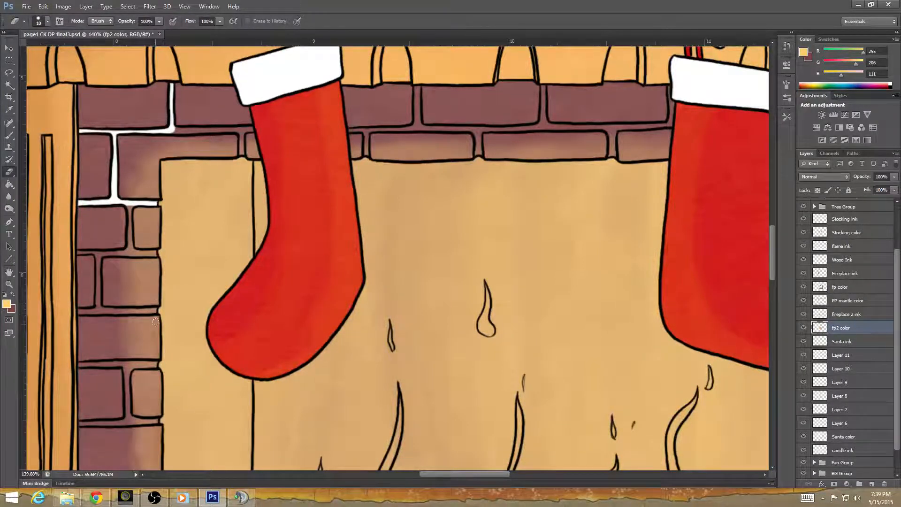
left_click_drag(214, 400, 241, 226)
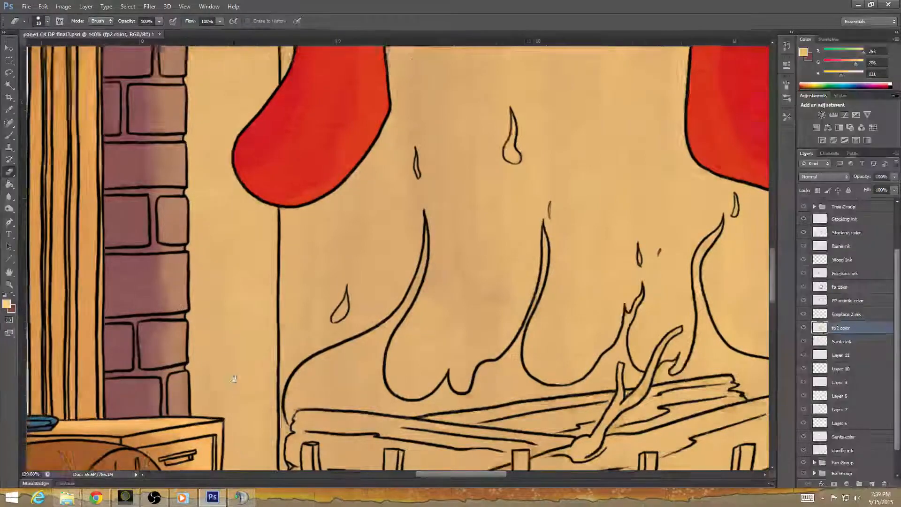
left_click_drag(231, 379, 222, 285)
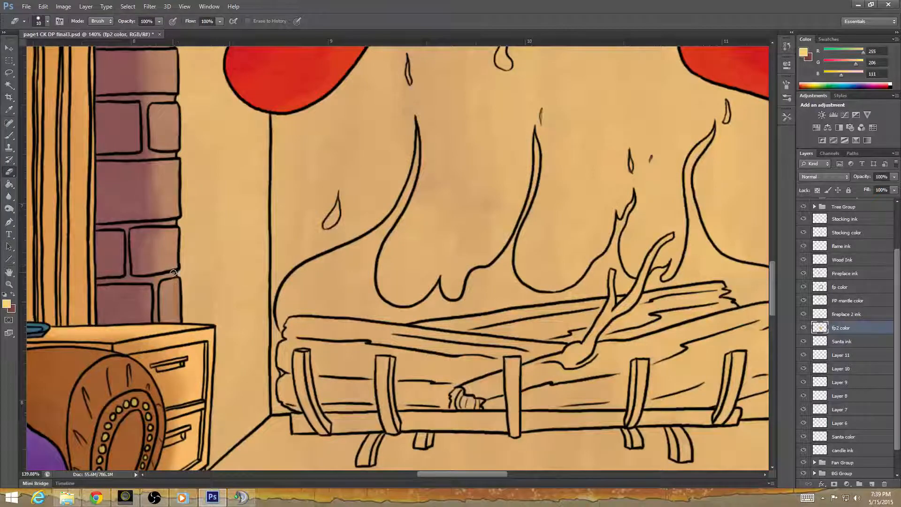
left_click_drag(173, 273, 177, 295)
Erase the leftover firebox color along the hearth's back edge, from the side table to the right brick column.
left_click_drag(259, 364, 215, 93)
left_click_drag(317, 346, 327, 381)
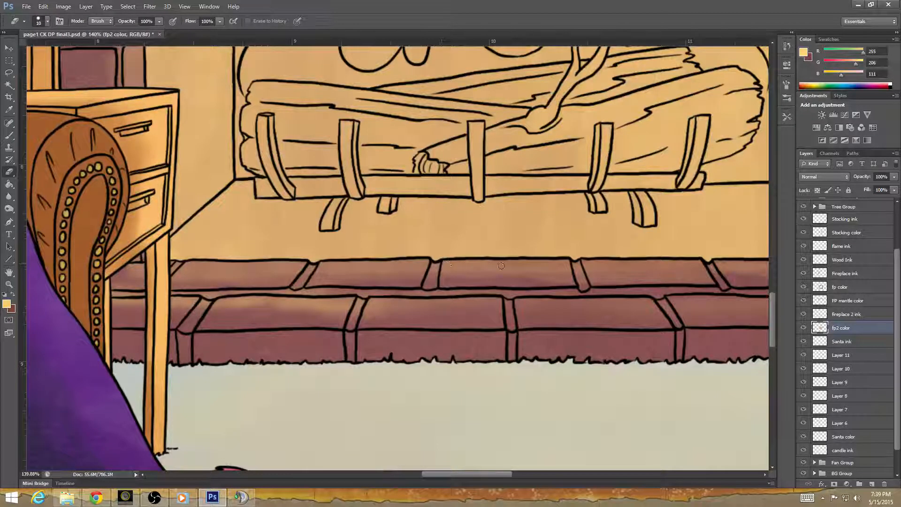
left_click_drag(485, 284, 223, 310)
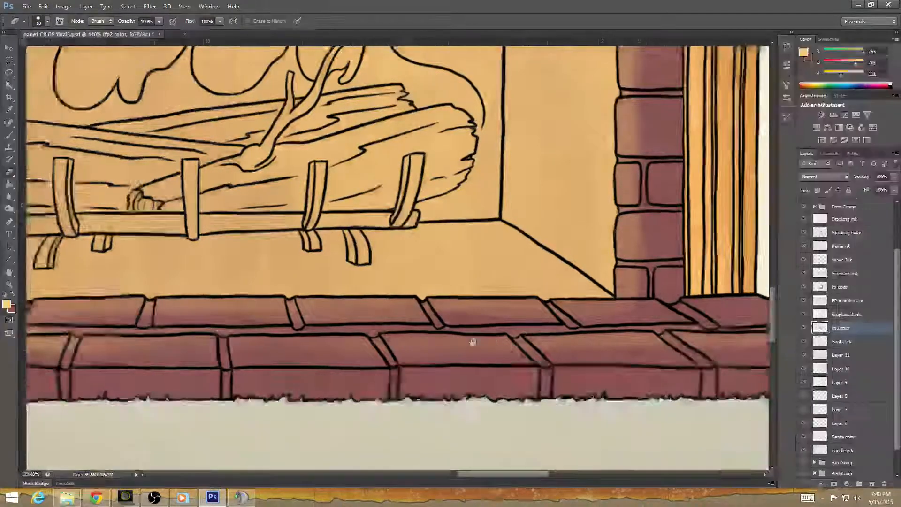
left_click_drag(414, 301, 180, 316)
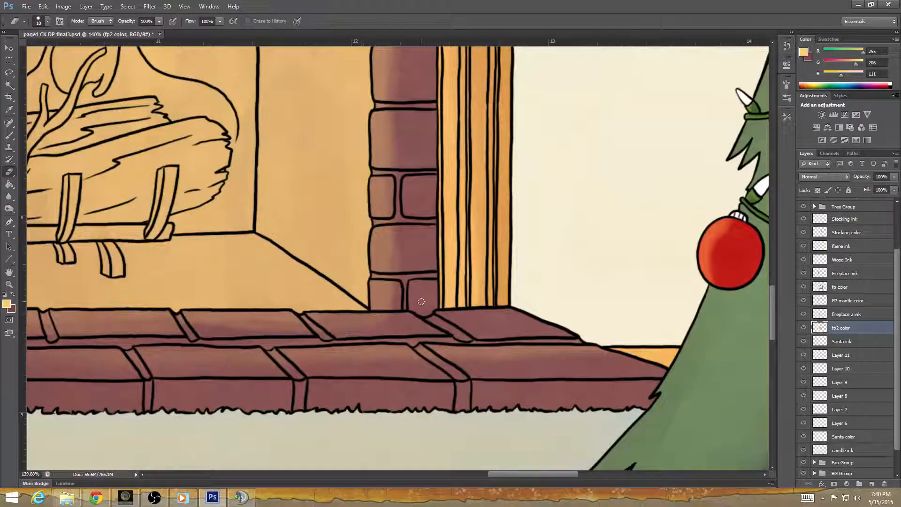
left_click_drag(157, 263, 558, 370)
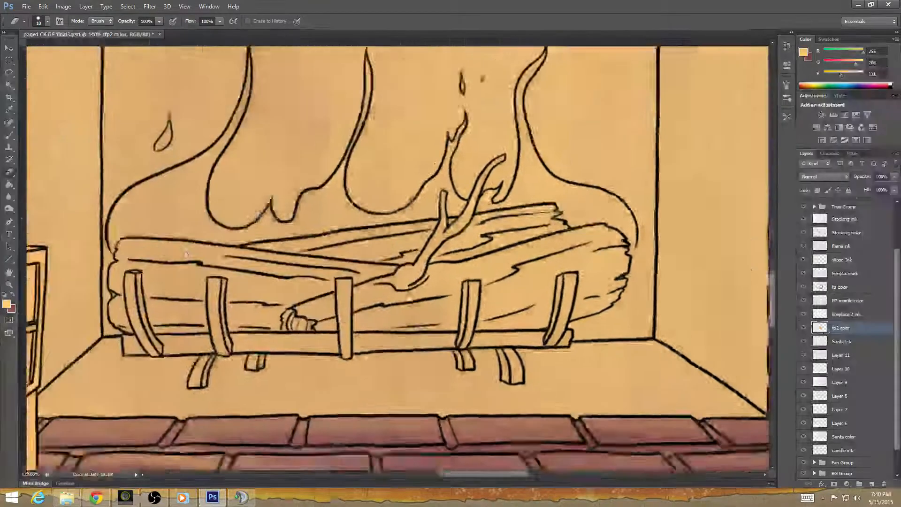
On the fp color layer, erase the brick color from the joints around the two brick rows below the fireplace's upper left corner.
left_click_drag(67, 268, 273, 203)
left_click_drag(281, 171, 298, 290)
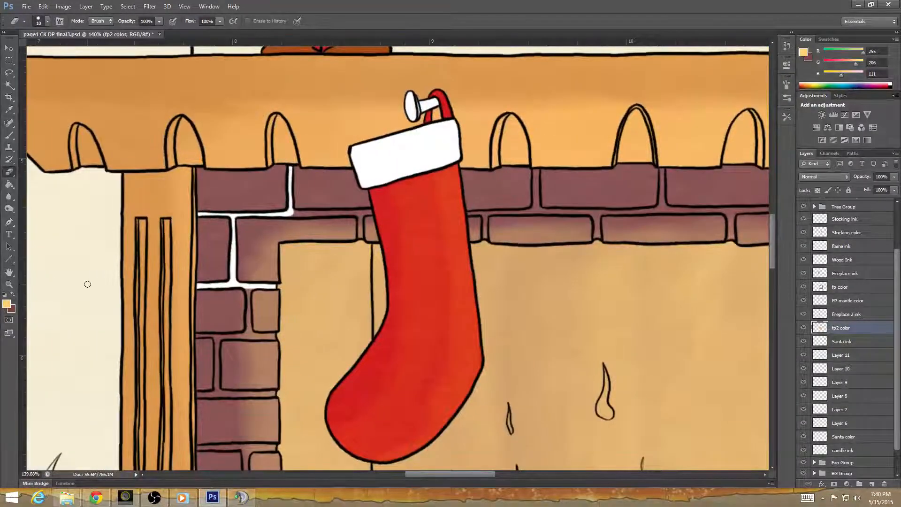
left_click(851, 289)
mouse_move(248, 292)
left_mouse_down()
mouse_move(246, 333)
mouse_move(200, 336)
mouse_move(215, 336)
mouse_move(216, 353)
mouse_move(218, 337)
mouse_move(277, 336)
left_mouse_up()
key("ctrl+z")
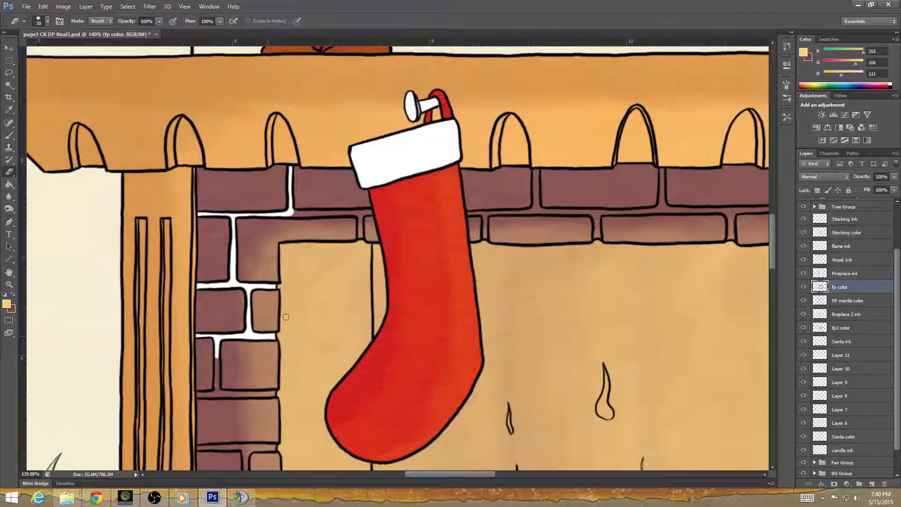
left_click_drag(288, 402, 310, 326)
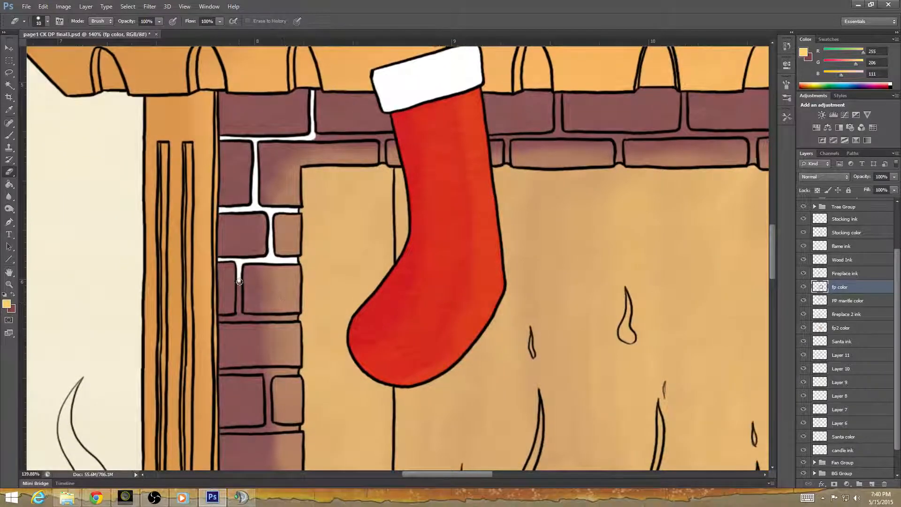
mouse_move(238, 279)
left_mouse_down()
mouse_move(271, 251)
mouse_move(273, 262)
mouse_move(239, 288)
mouse_move(238, 320)
mouse_move(220, 319)
mouse_move(294, 317)
left_mouse_up()
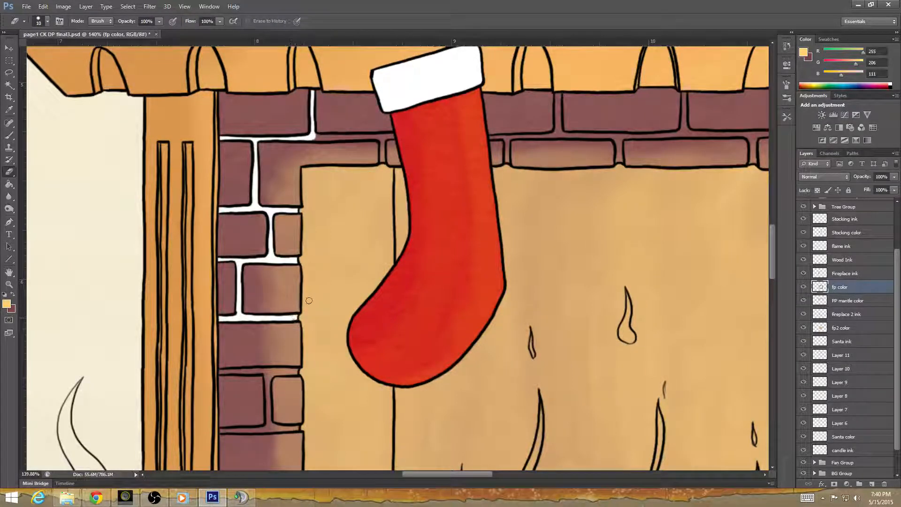
Erase the brick color from the joint above the corner brick and the short vertical joint beside the left stocking on the fp color layer.
scroll(278, 358, "up", 5)
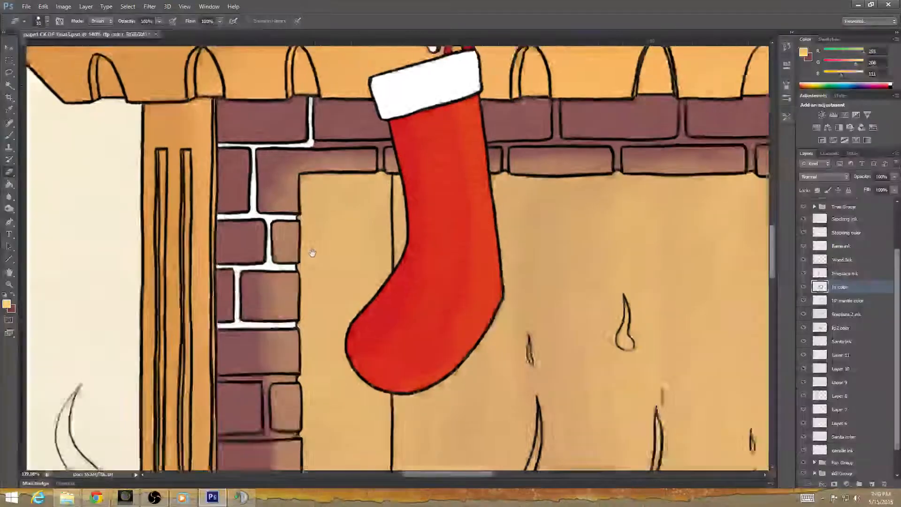
mouse_move(304, 278)
left_mouse_down()
mouse_move(355, 279)
mouse_move(359, 298)
mouse_move(360, 280)
mouse_move(370, 278)
left_mouse_up()
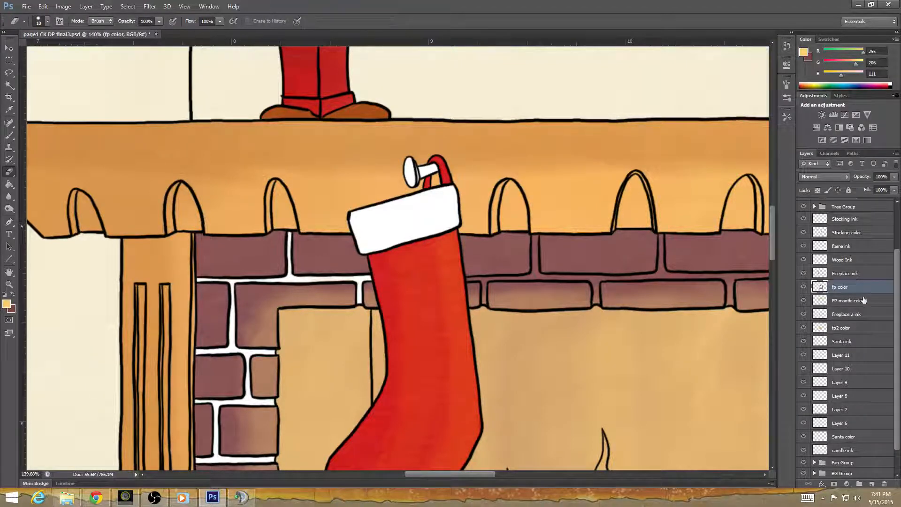
left_click(850, 327)
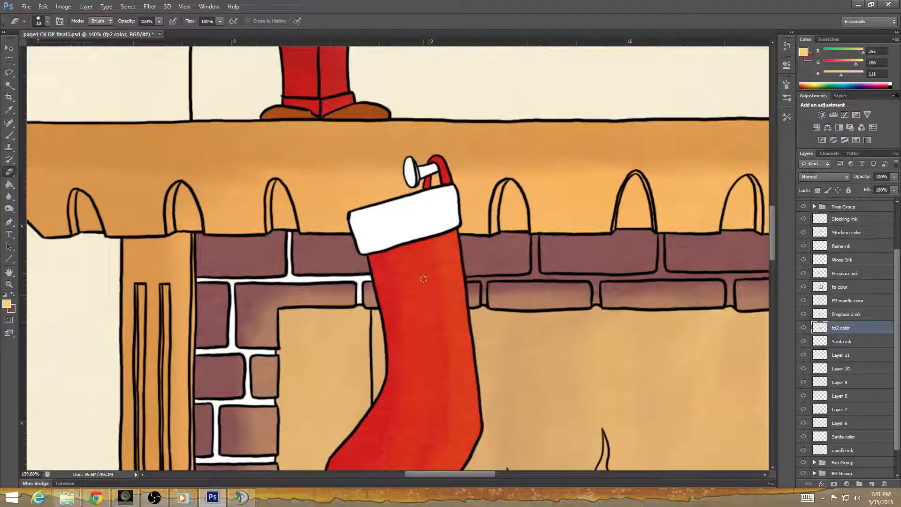
left_click(858, 289)
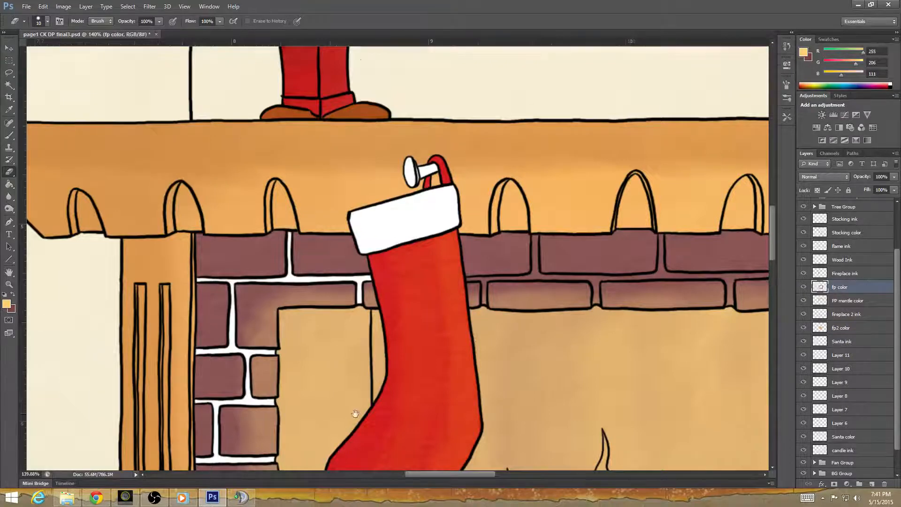
Erase the brick color from the next mortar joints down the left column beside the stocking's toe, and select the fp2 color layer.
left_click_drag(366, 412, 396, 256)
mouse_move(242, 276)
left_mouse_down()
mouse_move(318, 276)
mouse_move(295, 278)
mouse_move(291, 307)
mouse_move(293, 331)
mouse_move(319, 332)
left_mouse_up()
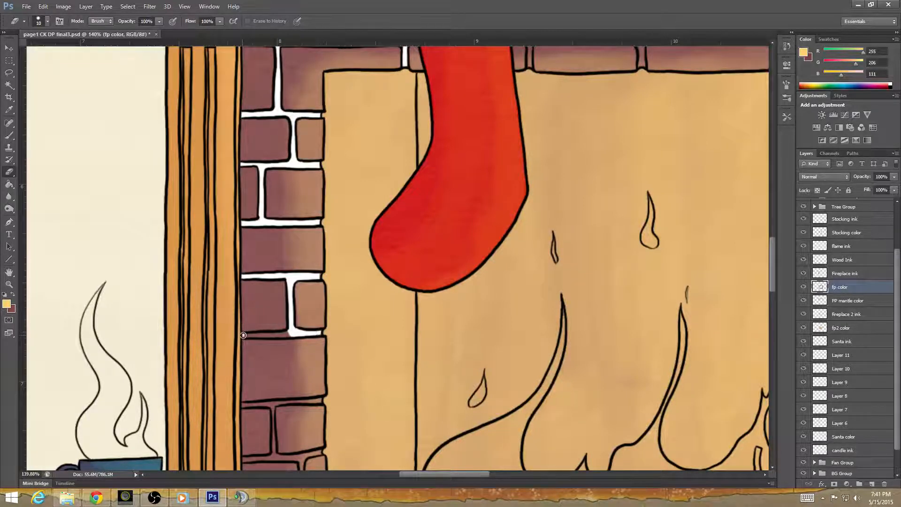
left_click_drag(243, 335, 288, 334)
left_click(855, 314)
left_click(858, 328)
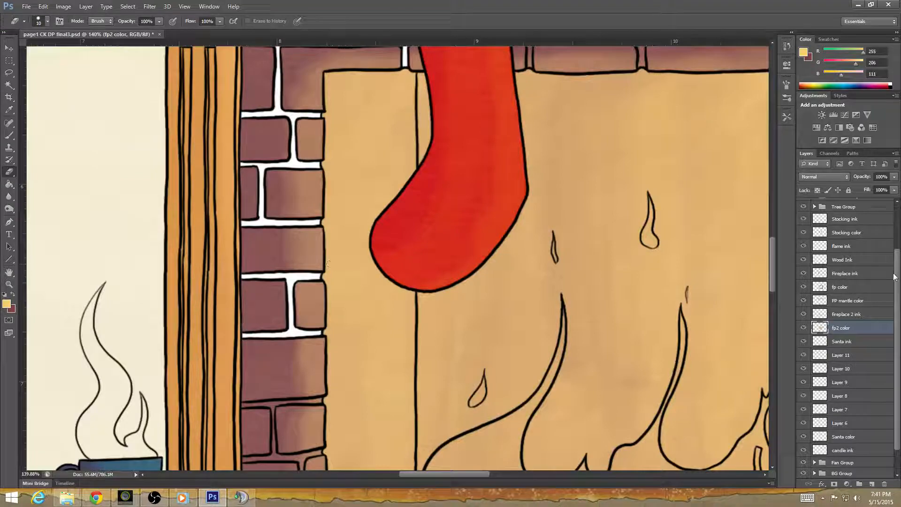
left_click(844, 287)
mouse_move(241, 407)
left_mouse_down()
mouse_move(279, 277)
mouse_move(255, 315)
mouse_move(291, 312)
left_mouse_up()
key("ctrl+z")
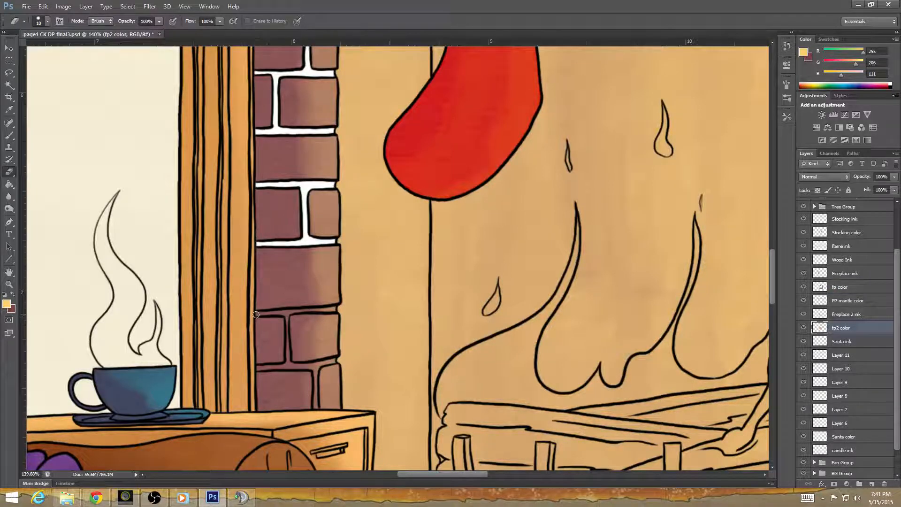
left_click(852, 289)
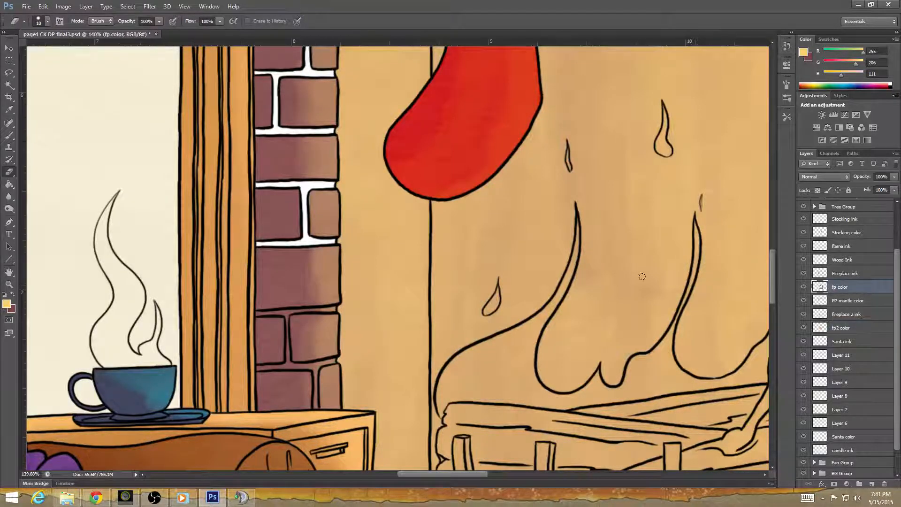
left_click_drag(257, 314, 283, 315)
key("ctrl+z")
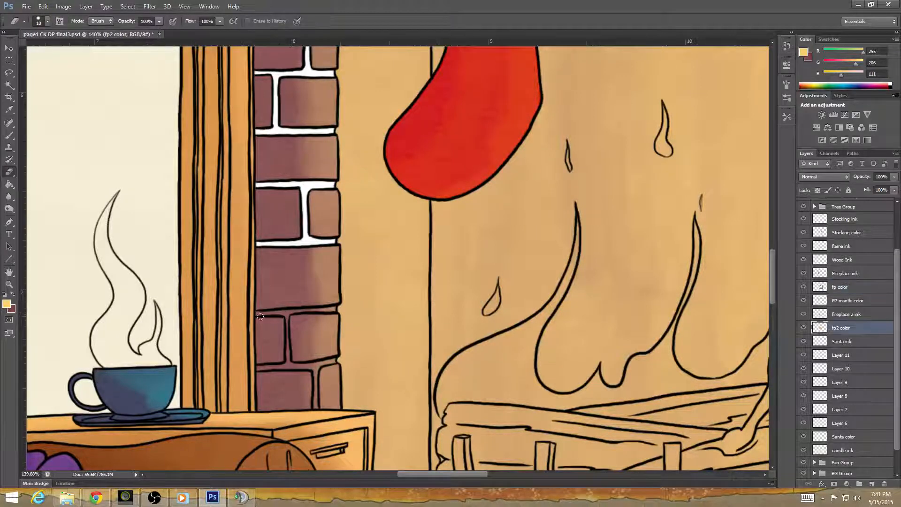
On the fp color layer, erase the brick color from the left column's lowest mortar joints, just above the side table.
left_click(844, 287)
mouse_move(255, 314)
left_mouse_down()
mouse_move(334, 307)
mouse_move(286, 321)
mouse_move(287, 361)
mouse_move(284, 354)
left_mouse_up()
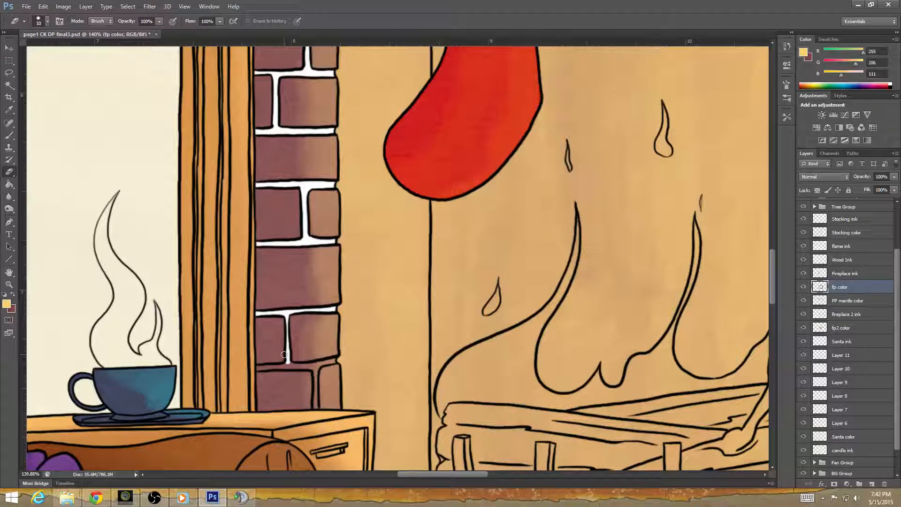
mouse_move(258, 368)
left_mouse_down()
mouse_move(332, 361)
mouse_move(310, 368)
mouse_move(310, 393)
left_mouse_up()
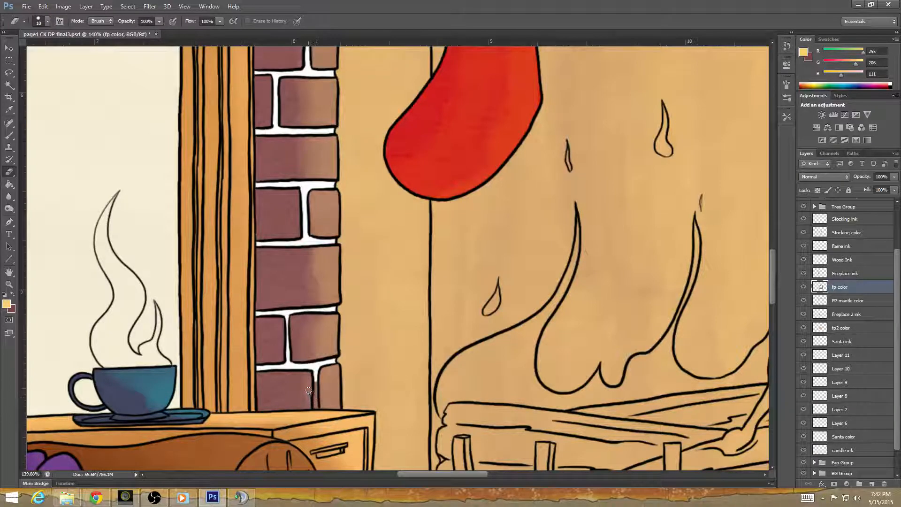
Erase the brick color from the hearth's mortar joints beside the side table, including the first slanted joints and the front joint below.
scroll(296, 347, "down", 3)
scroll(296, 346, "right", 1)
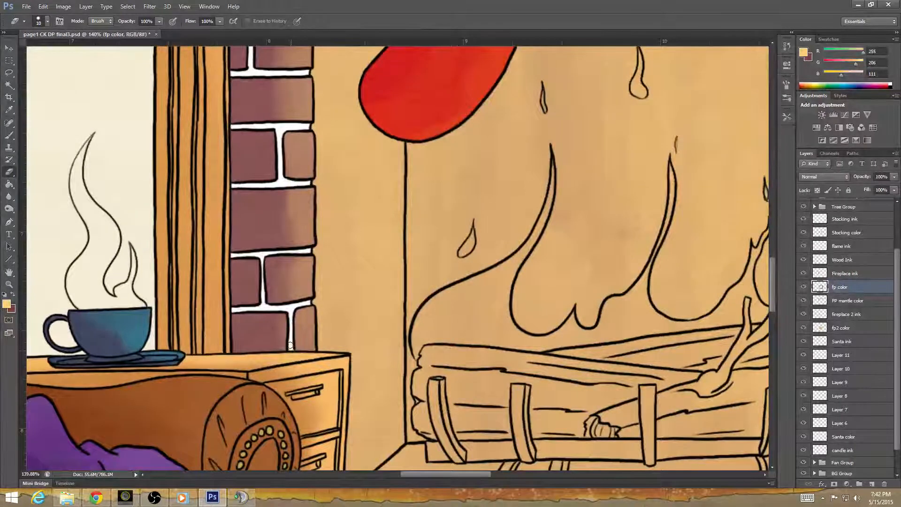
scroll(330, 370, "down", 5)
scroll(330, 369, "right", 2)
scroll(330, 370, "down", 1)
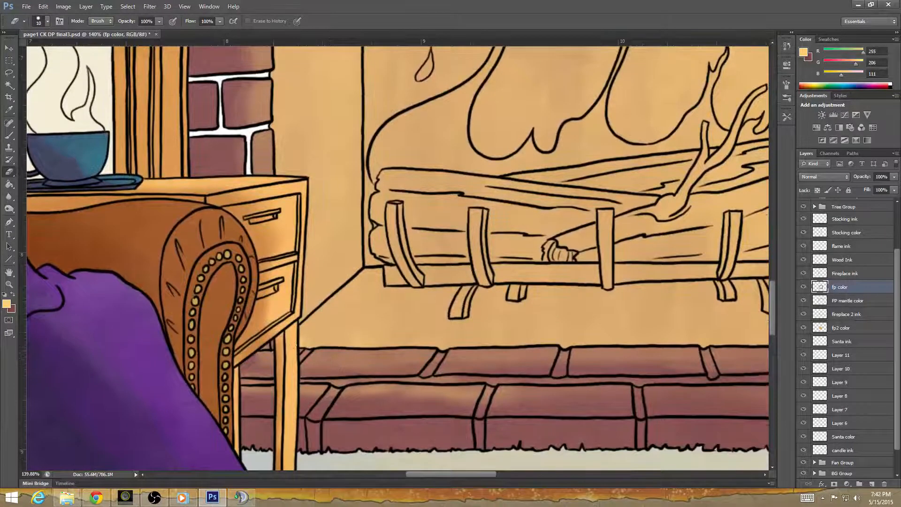
mouse_move(245, 382)
left_mouse_down()
mouse_move(274, 381)
mouse_move(316, 348)
left_mouse_up()
mouse_move(298, 381)
left_mouse_down()
mouse_move(418, 378)
mouse_move(441, 352)
mouse_move(437, 361)
left_mouse_up()
mouse_move(334, 384)
left_mouse_down()
mouse_move(310, 418)
mouse_move(313, 452)
left_mouse_up()
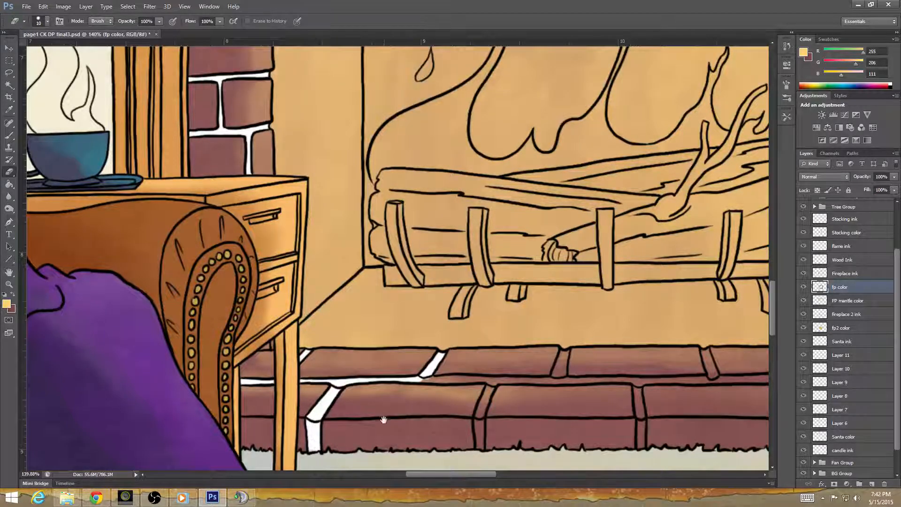
Erase the brick color from the hearth joints below the left half of the log grate, including the lengthwise joint between the brick rows.
mouse_move(446, 416)
left_mouse_down()
mouse_move(347, 422)
mouse_move(293, 409)
left_mouse_up()
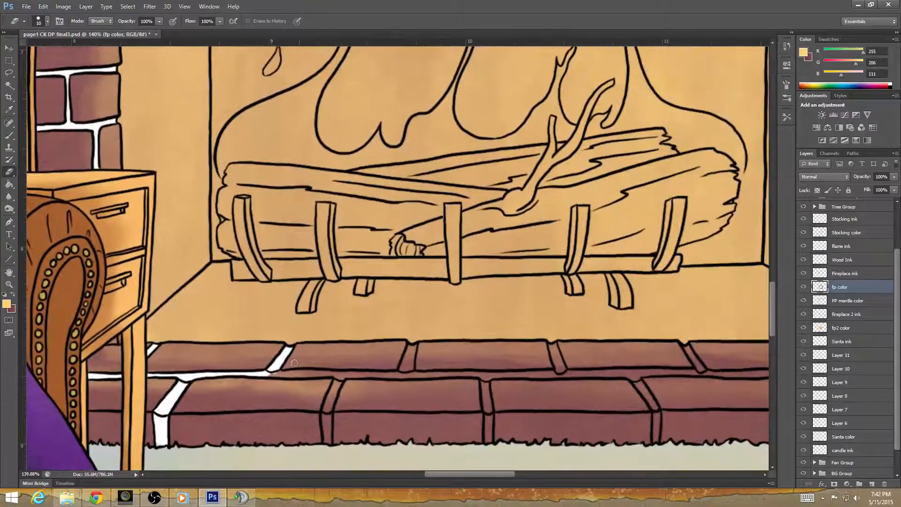
mouse_move(267, 374)
left_mouse_down()
mouse_move(292, 375)
mouse_move(276, 374)
mouse_move(341, 377)
mouse_move(328, 428)
left_mouse_up()
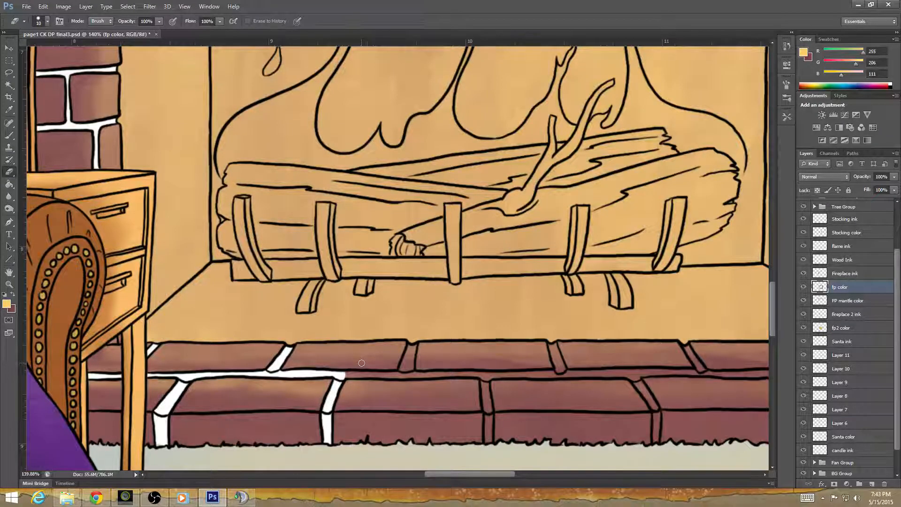
mouse_move(354, 375)
left_mouse_down()
mouse_move(344, 374)
mouse_move(400, 374)
mouse_move(413, 346)
mouse_move(402, 374)
mouse_move(423, 374)
left_mouse_up()
left_click_drag(400, 374, 469, 374)
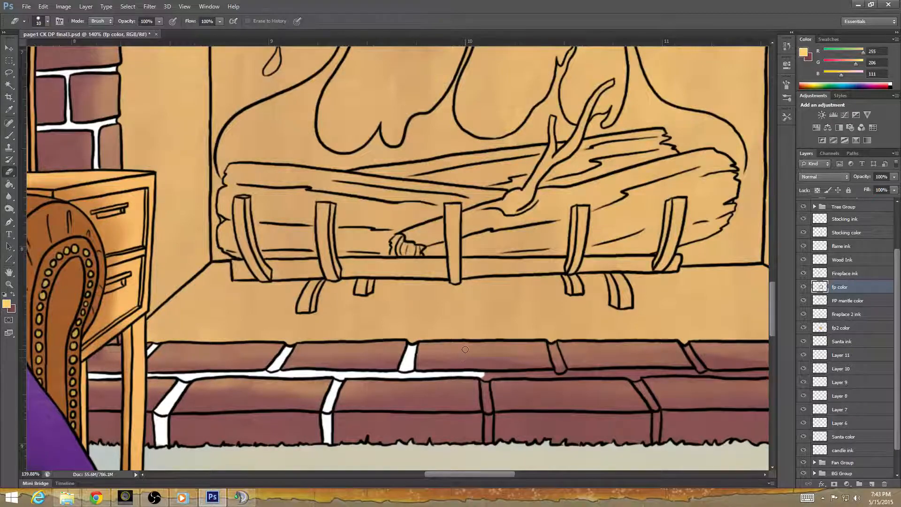
mouse_move(485, 385)
left_mouse_down()
mouse_move(368, 393)
mouse_move(352, 386)
mouse_move(347, 365)
mouse_move(351, 426)
left_mouse_up()
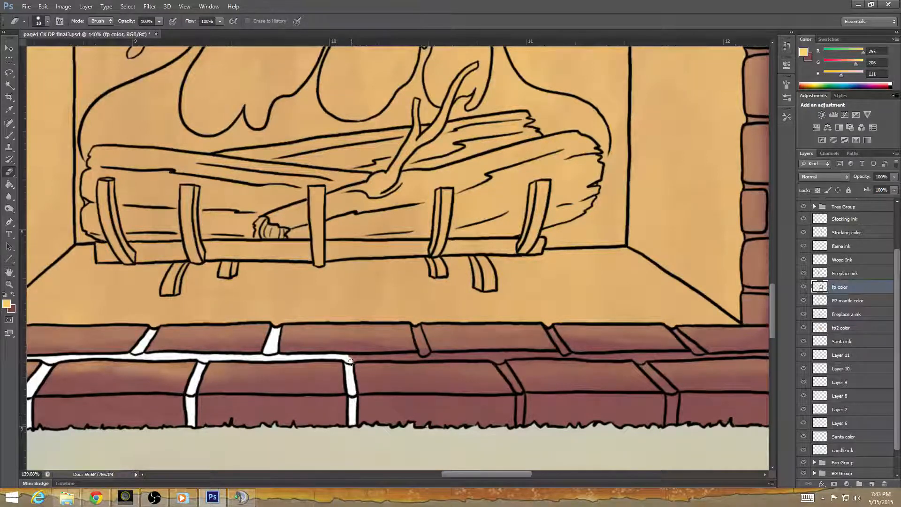
Extend the erased lengthwise hearth joint past the log grate's right half and clear the back and front cross joints there.
left_click_drag(351, 362, 425, 356)
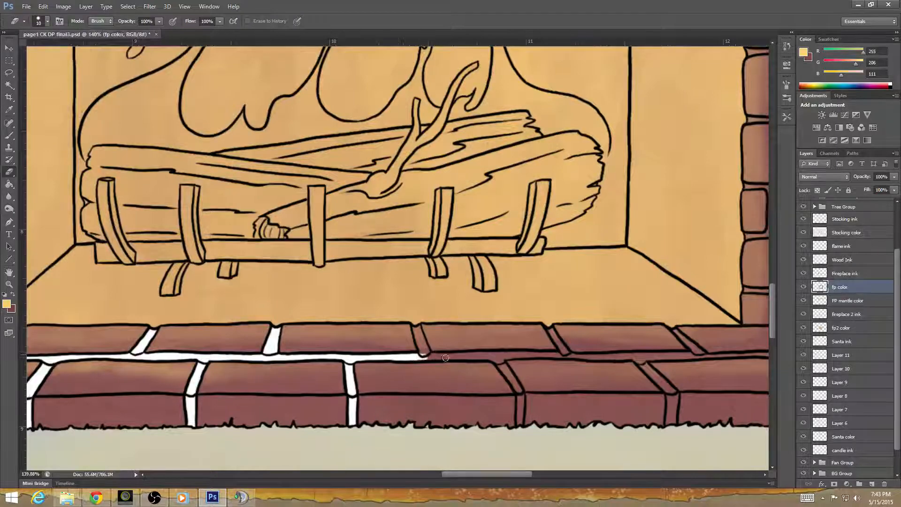
left_click_drag(450, 385, 256, 415)
mouse_move(229, 384)
left_mouse_down()
mouse_move(224, 357)
mouse_move(234, 386)
mouse_move(308, 386)
left_mouse_up()
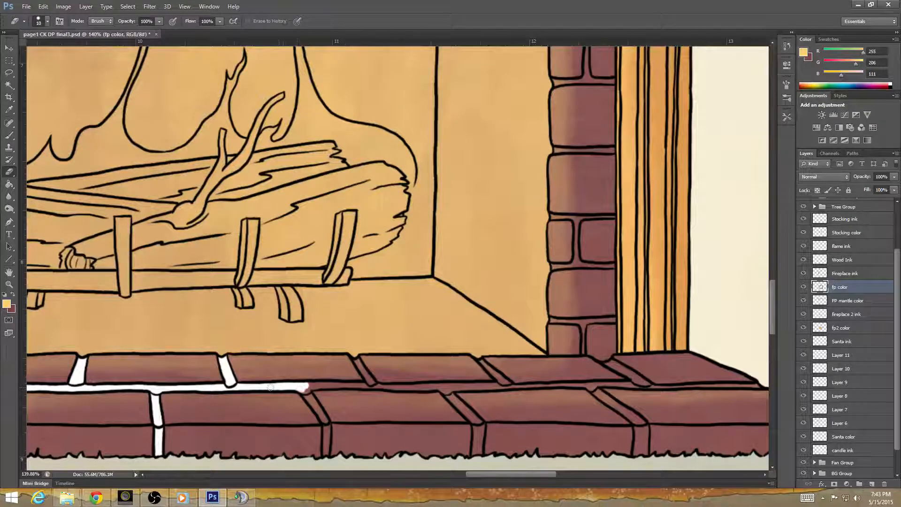
key("space")
mouse_move(338, 442)
left_mouse_down()
mouse_move(242, 387)
mouse_move(240, 364)
left_mouse_up()
mouse_move(200, 325)
left_mouse_down()
mouse_move(223, 356)
mouse_move(224, 390)
left_mouse_up()
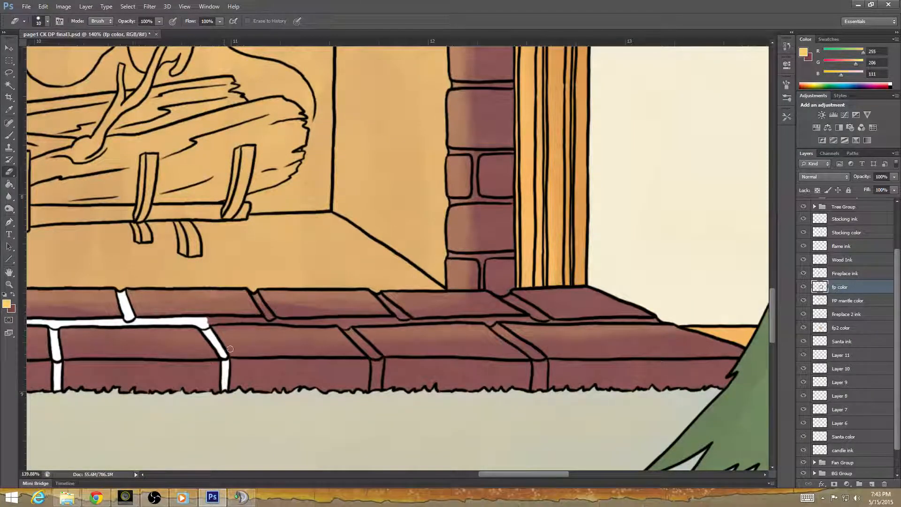
Erase the brick color from the hearth joints between the grate's right end and the right brick column.
left_click_drag(207, 324, 267, 320)
mouse_move(255, 288)
left_mouse_down()
mouse_move(276, 321)
mouse_move(346, 324)
left_mouse_up()
left_click_drag(362, 404, 170, 383)
mouse_move(153, 302)
left_mouse_down()
mouse_move(191, 345)
mouse_move(185, 360)
mouse_move(183, 342)
left_mouse_up()
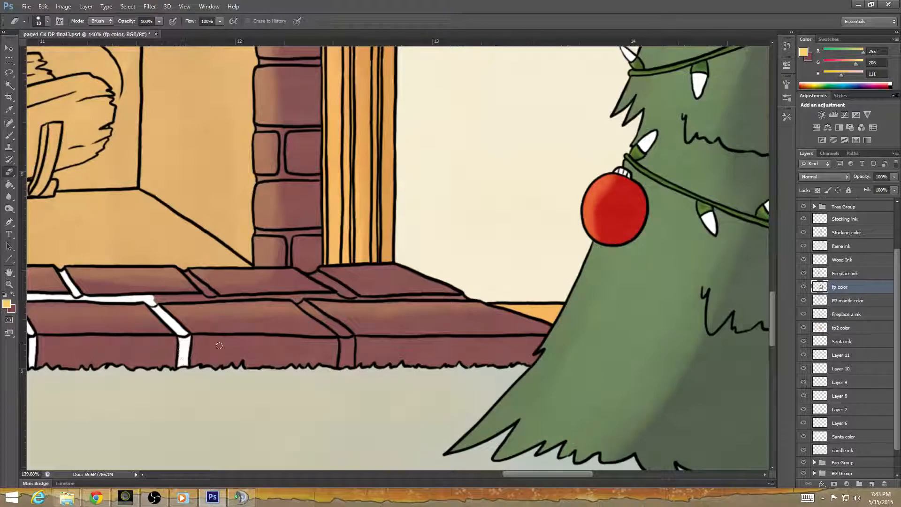
Erase the brick color from the remaining hearth joints in front of the right column, out to the hearth's right end.
left_click_drag(221, 387, 257, 444)
mouse_move(190, 357)
left_mouse_down()
mouse_move(235, 355)
mouse_move(219, 354)
mouse_move(239, 354)
mouse_move(233, 340)
mouse_move(247, 356)
mouse_move(236, 356)
mouse_move(340, 362)
left_mouse_up()
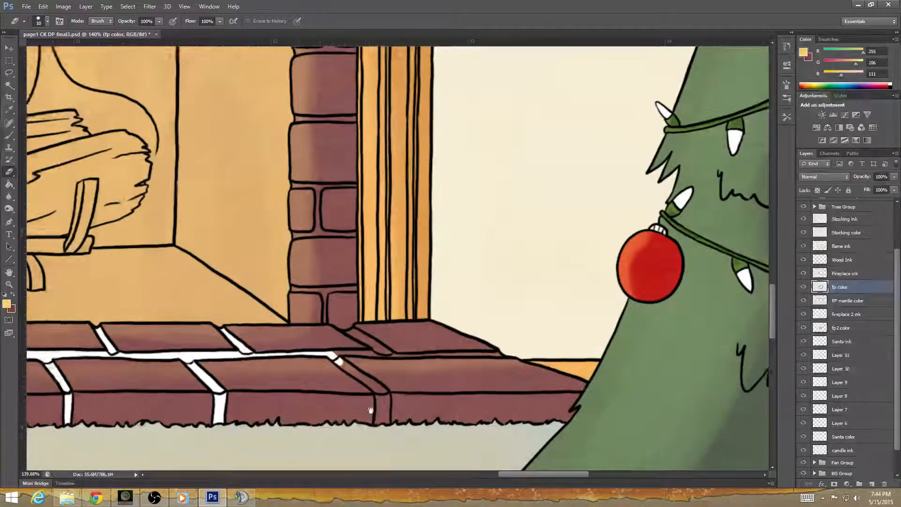
mouse_move(372, 412)
left_mouse_down()
mouse_move(240, 404)
mouse_move(219, 378)
left_mouse_up()
mouse_move(186, 327)
left_mouse_down()
mouse_move(232, 362)
mouse_move(234, 390)
mouse_move(225, 361)
mouse_move(226, 391)
left_mouse_up()
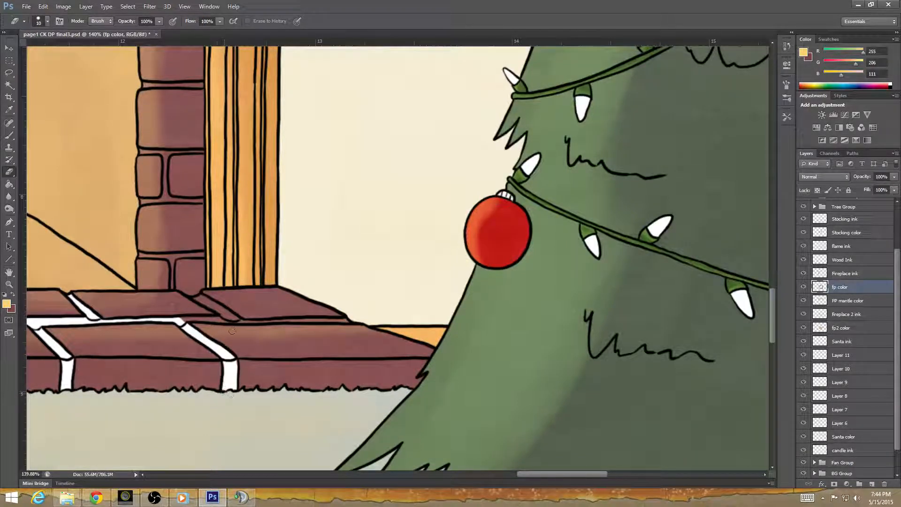
mouse_move(182, 320)
left_mouse_down()
mouse_move(230, 320)
mouse_move(201, 298)
mouse_move(240, 325)
mouse_move(350, 321)
left_mouse_up()
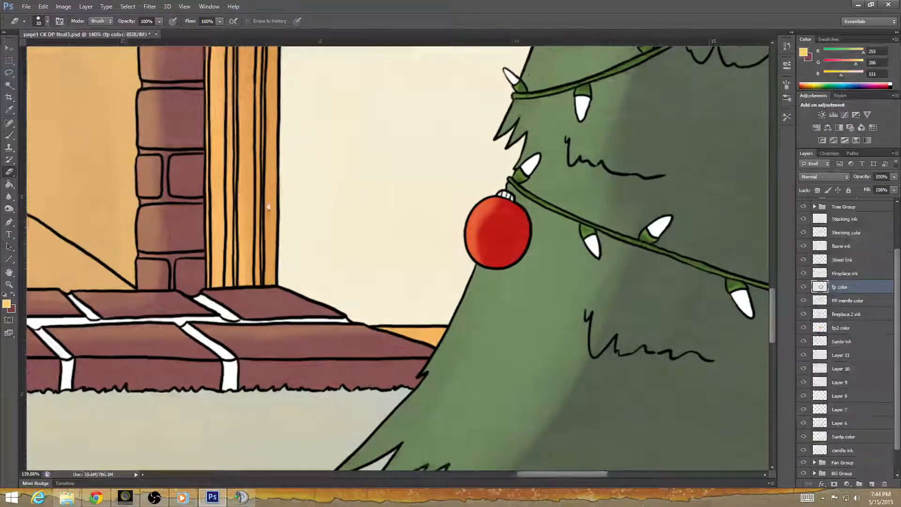
Erase the brick color from the right column's lowest mortar joints, from just above the hearth up around the second split brick row.
mouse_move(279, 207)
left_mouse_down()
mouse_move(450, 296)
mouse_move(476, 289)
left_mouse_up()
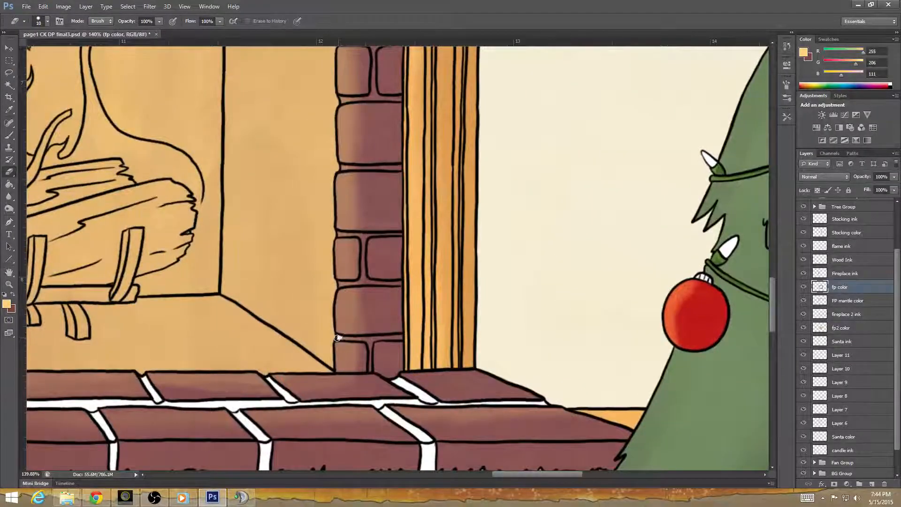
left_click_drag(337, 338, 365, 339)
mouse_move(372, 370)
left_mouse_down()
mouse_move(368, 342)
mouse_move(402, 337)
left_mouse_up()
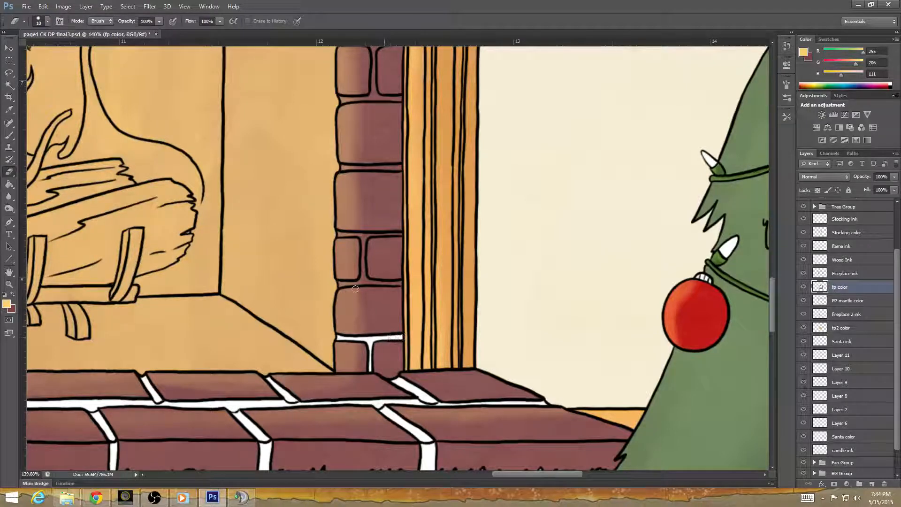
mouse_move(339, 283)
left_mouse_down()
mouse_move(402, 283)
mouse_move(364, 272)
left_mouse_up()
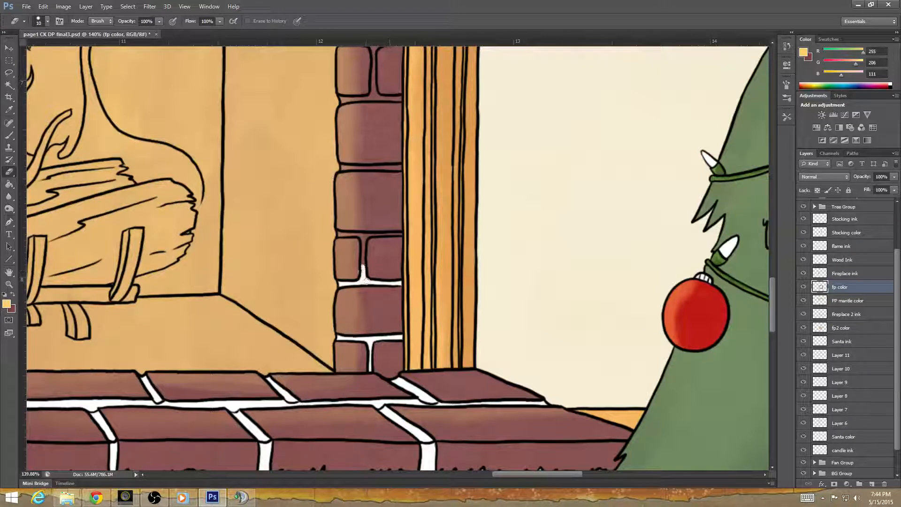
key("ctrl+z")
left_click_drag(363, 240, 362, 277)
left_click_drag(336, 233, 402, 235)
Erase the right column's next joint between two full bricks and the joints around the split brick row above it.
left_click_drag(405, 180, 418, 341)
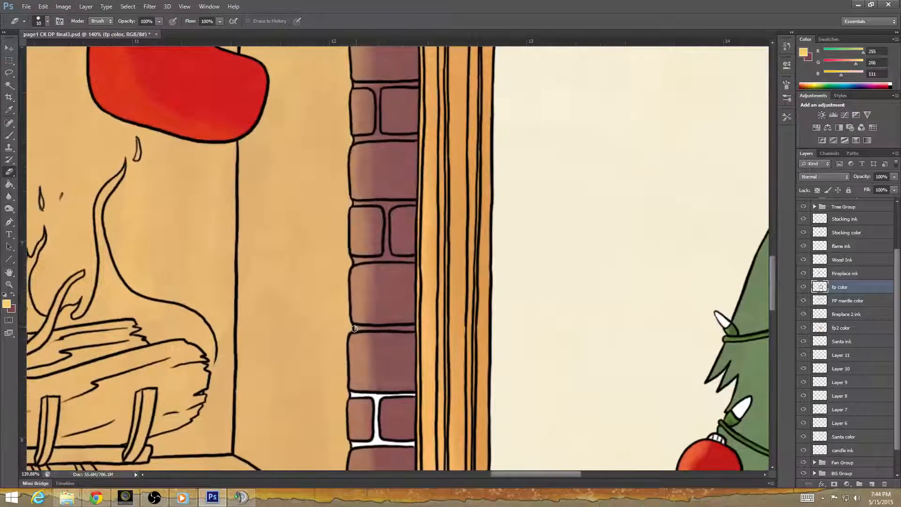
left_click_drag(359, 328, 414, 328)
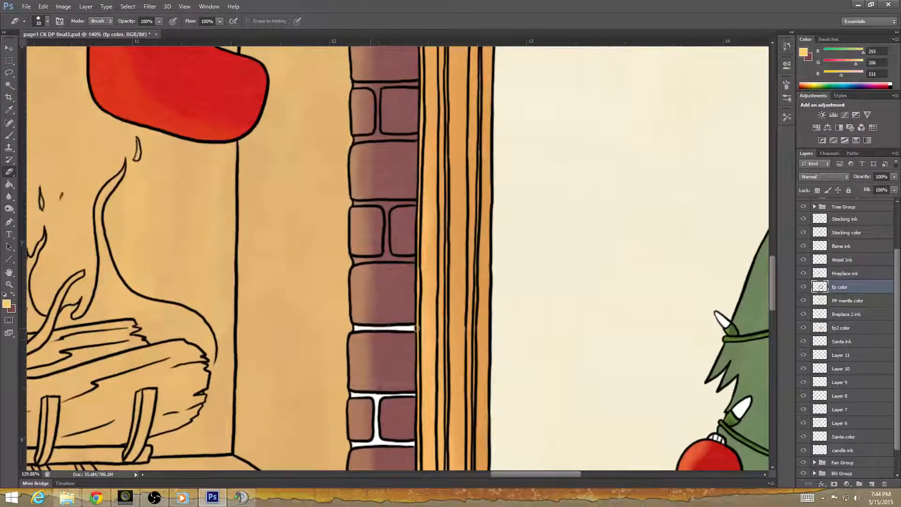
left_click_drag(428, 221, 421, 303)
left_click_drag(347, 341, 403, 340)
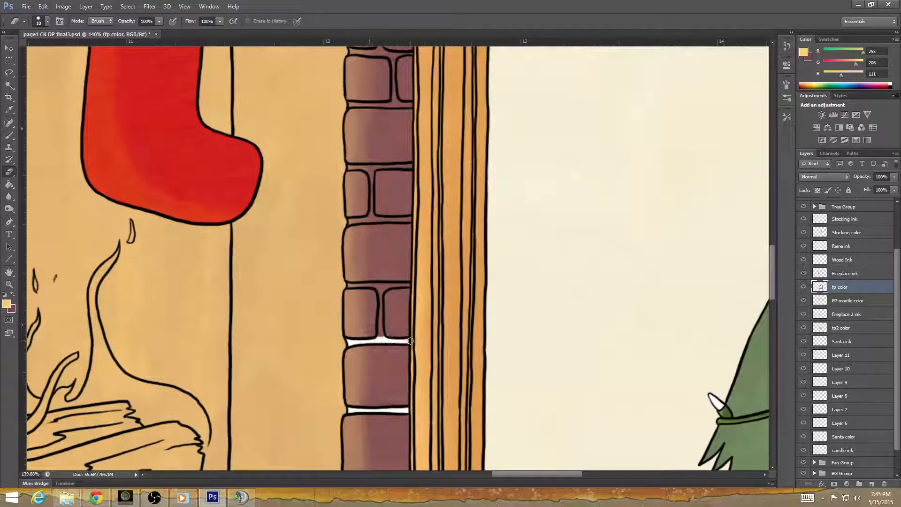
key("ctrl+z")
mouse_move(347, 340)
left_mouse_down()
mouse_move(410, 340)
mouse_move(379, 337)
mouse_move(381, 310)
left_mouse_up()
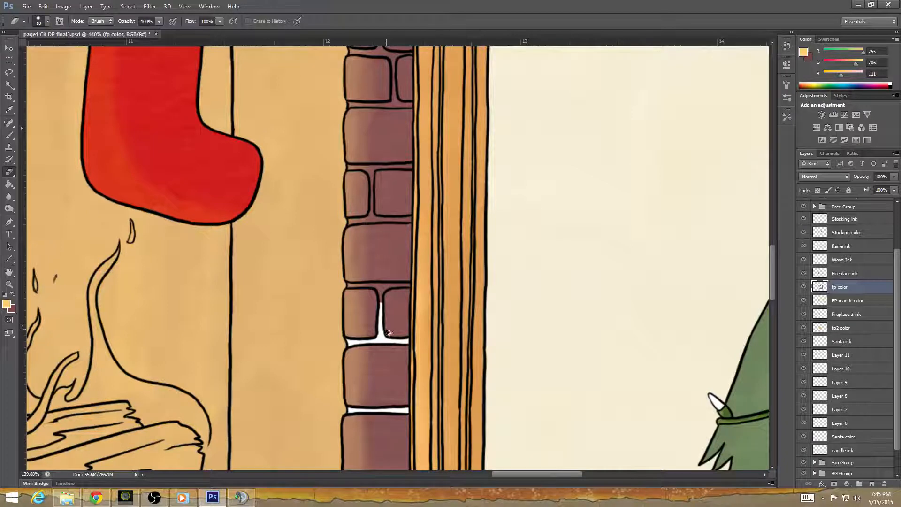
key("ctrl+z")
left_click_drag(351, 285, 393, 285)
key("ctrl+z")
mouse_move(381, 330)
left_mouse_down()
mouse_move(379, 295)
mouse_move(347, 284)
mouse_move(379, 293)
mouse_move(389, 286)
mouse_move(374, 286)
mouse_move(412, 284)
left_mouse_up()
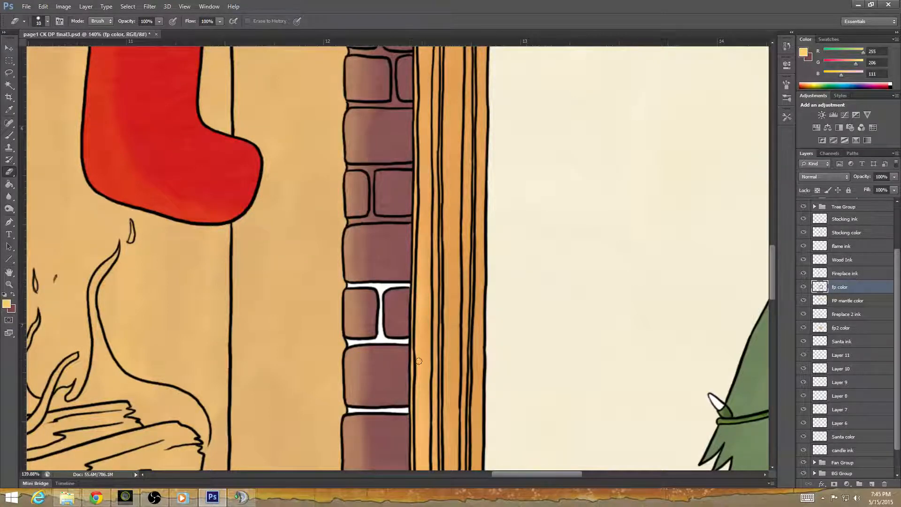
Erase the brick color from the joints around the split brick row level with the right stocking's toe in the right column.
left_click_drag(418, 361, 418, 413)
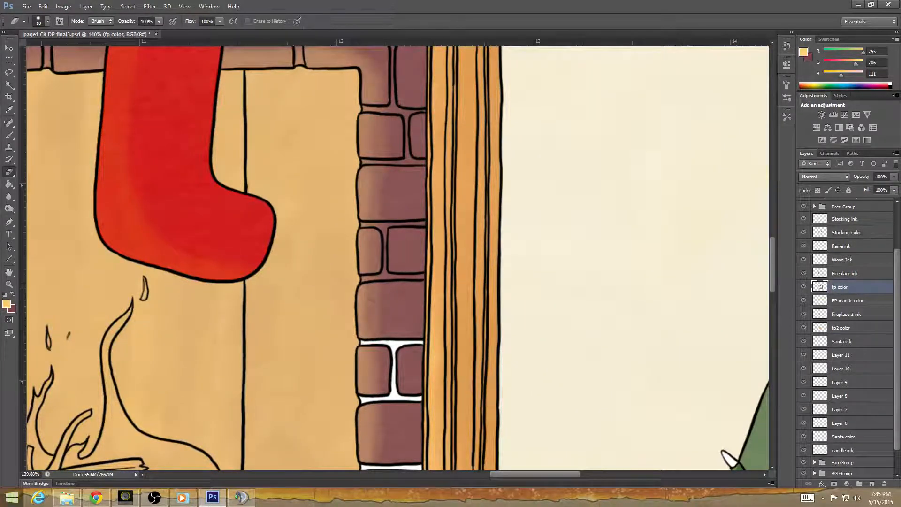
key("alt+Tab")
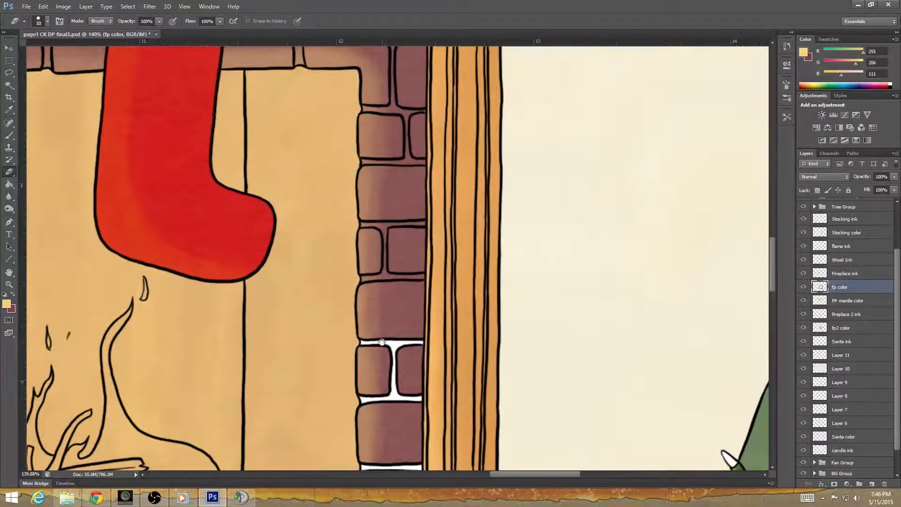
left_click_drag(383, 342, 327, 383)
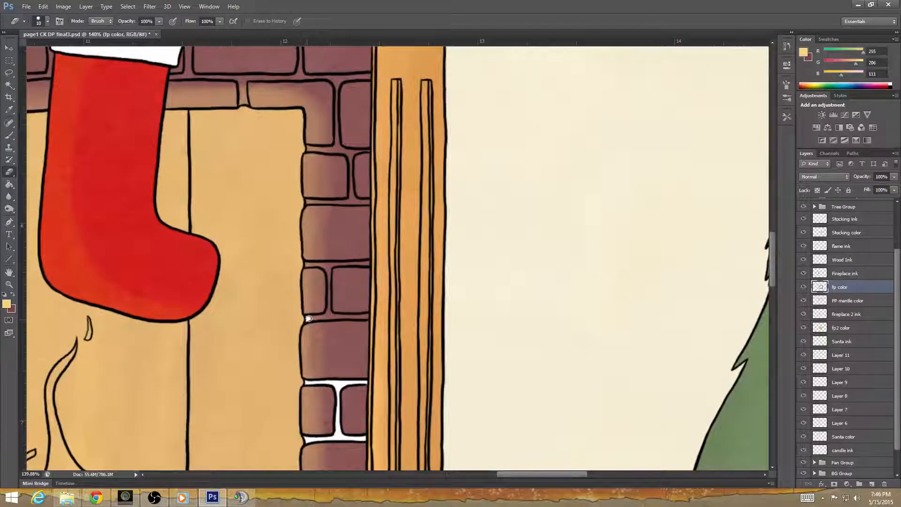
left_click_drag(308, 319, 361, 317)
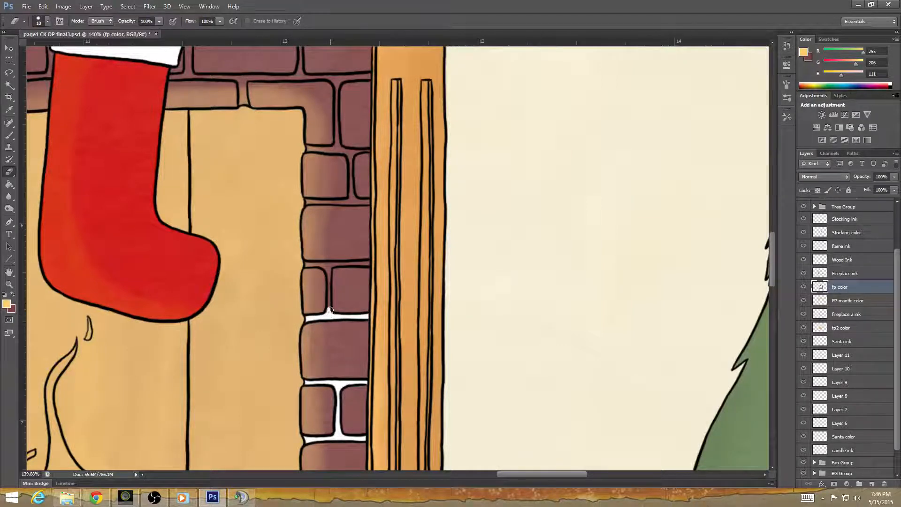
mouse_move(329, 294)
left_mouse_down()
mouse_move(328, 269)
mouse_move(311, 264)
mouse_move(326, 267)
left_mouse_up()
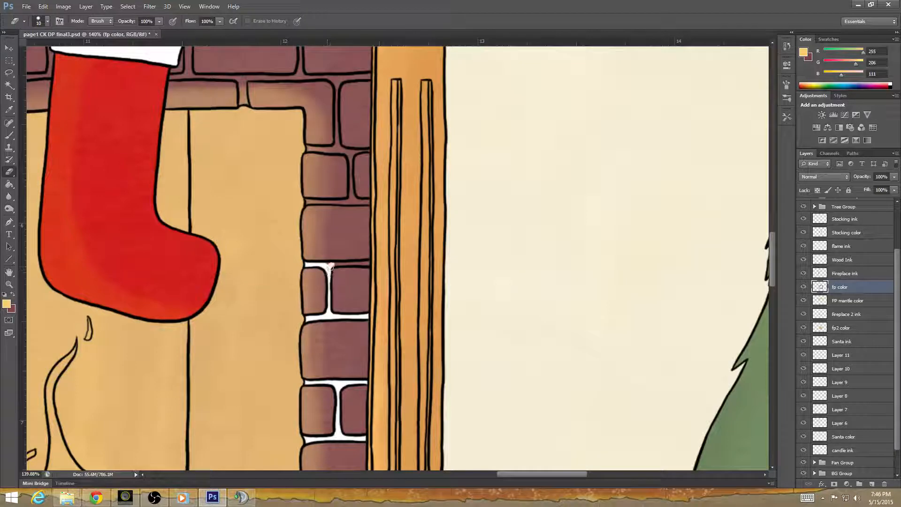
left_click_drag(330, 267, 362, 264)
left_click_drag(413, 296, 518, 168)
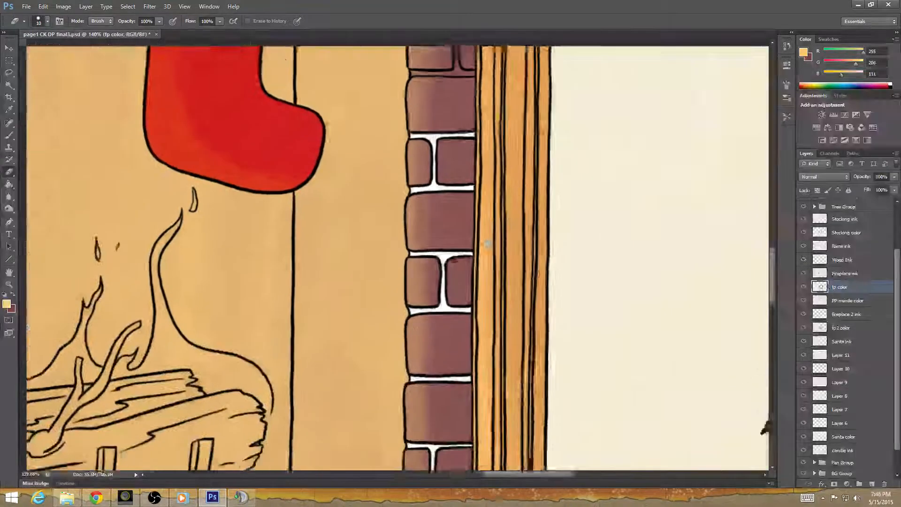
left_click_drag(374, 365, 553, 219)
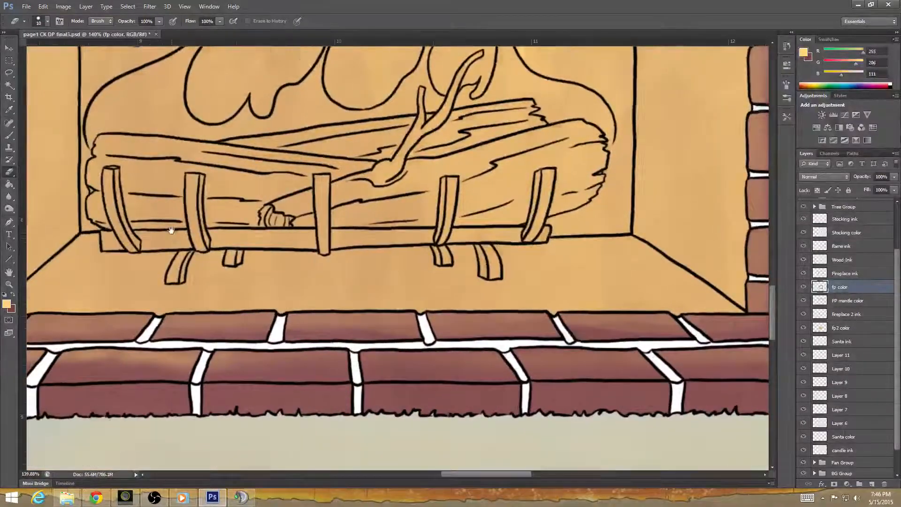
mouse_move(171, 227)
left_mouse_down()
mouse_move(364, 324)
mouse_move(462, 412)
left_mouse_up()
mouse_move(335, 70)
left_mouse_down()
mouse_move(313, 211)
mouse_move(235, 283)
left_mouse_up()
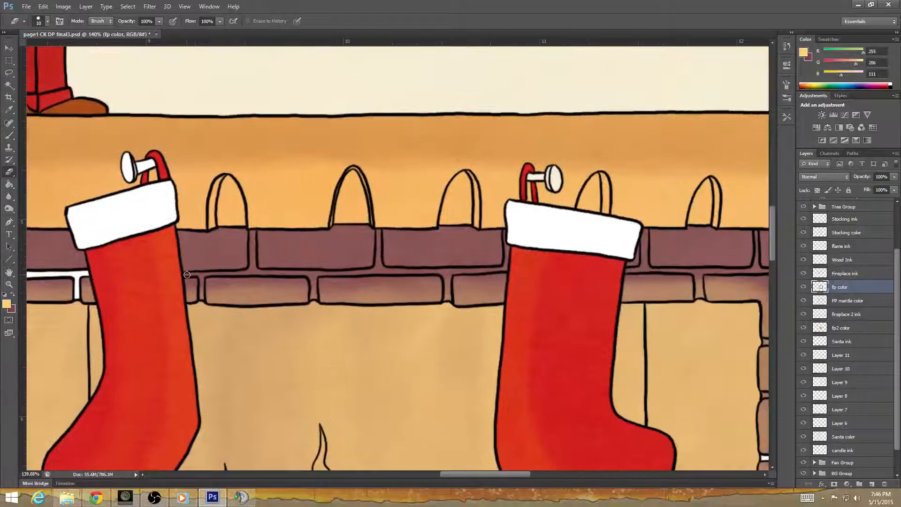
Erase the brick color from the mortar joints of the two brick rows under the mantel, between the two stockings.
mouse_move(187, 274)
left_mouse_down()
mouse_move(200, 301)
mouse_move(199, 275)
mouse_move(248, 273)
mouse_move(252, 232)
mouse_move(255, 271)
mouse_move(247, 271)
mouse_move(328, 273)
mouse_move(309, 275)
mouse_move(314, 303)
mouse_move(308, 273)
mouse_move(321, 274)
mouse_move(304, 275)
mouse_move(378, 271)
left_mouse_up()
mouse_move(380, 234)
left_mouse_down()
mouse_move(378, 270)
mouse_move(449, 274)
mouse_move(447, 301)
mouse_move(443, 272)
mouse_move(505, 268)
left_mouse_up()
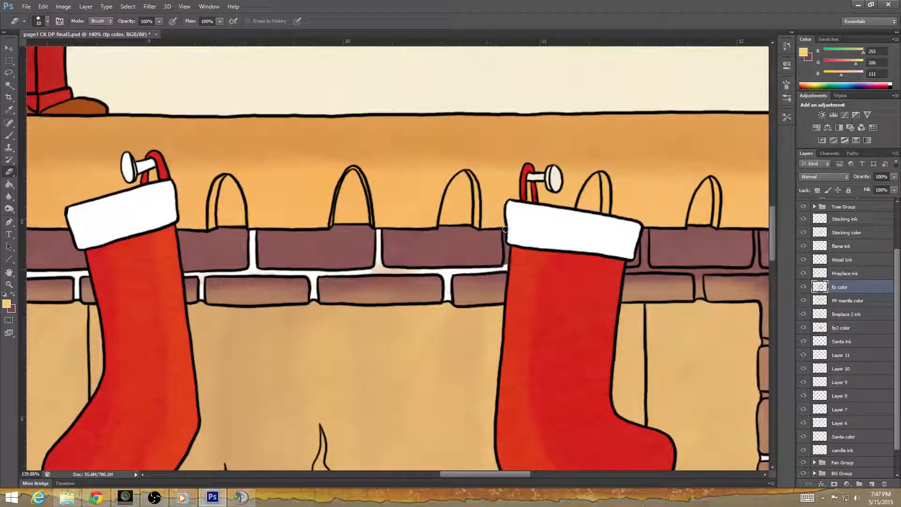
mouse_move(505, 228)
left_mouse_down()
mouse_move(507, 262)
mouse_move(513, 235)
left_mouse_up()
Erase the leftover color on the fp2 color layer from the horizontal joint between the stockings, and reactivate the fp color layer.
left_click_drag(523, 283, 498, 366)
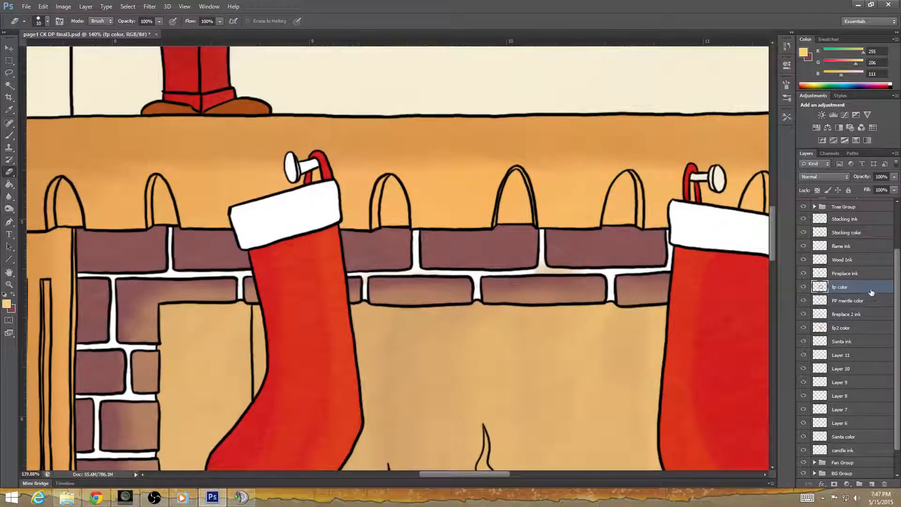
left_click(849, 329)
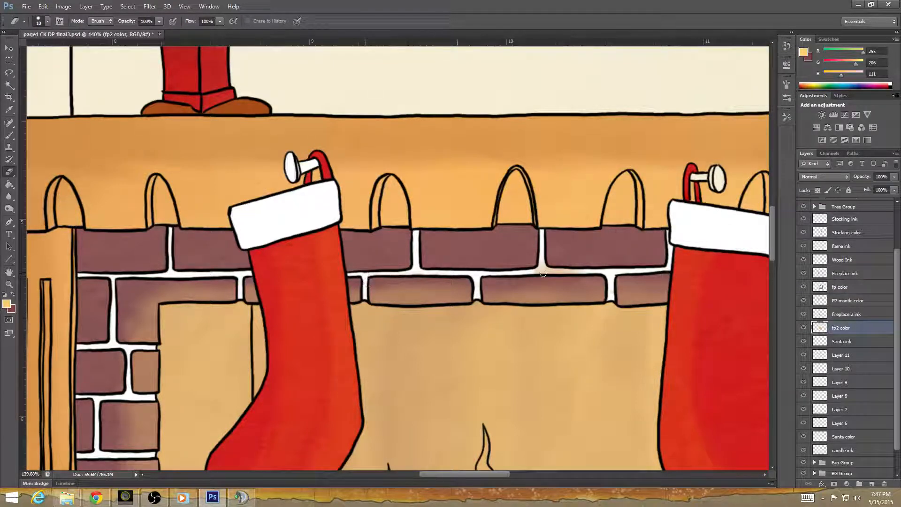
left_click_drag(543, 274, 582, 274)
left_click(851, 290)
Erase the brick color from the upper rows' joints beyond the right stocking, down to the first vertical joint in the right column.
left_click_drag(615, 293, 263, 352)
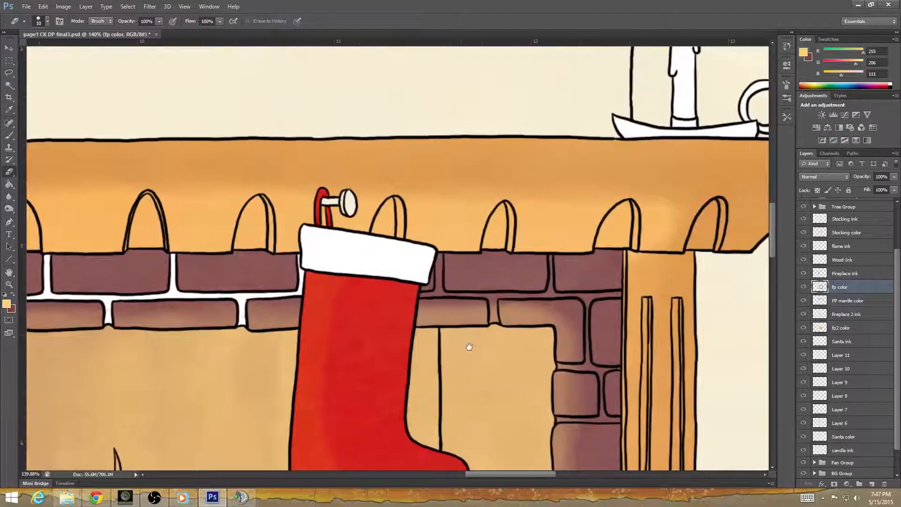
left_click_drag(467, 346, 358, 346)
mouse_move(316, 304)
left_mouse_down()
mouse_move(333, 263)
mouse_move(335, 301)
mouse_move(379, 303)
mouse_move(387, 314)
mouse_move(384, 306)
mouse_move(385, 328)
mouse_move(385, 304)
mouse_move(443, 302)
left_mouse_up()
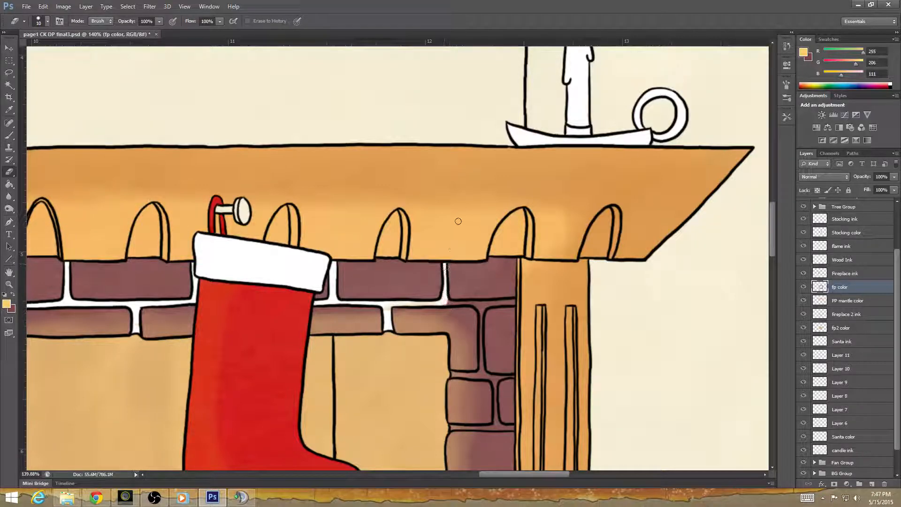
left_click_drag(445, 266, 441, 300)
mouse_move(458, 303)
left_mouse_down()
mouse_move(516, 302)
mouse_move(478, 306)
mouse_move(490, 310)
mouse_move(480, 323)
mouse_move(481, 362)
mouse_move(489, 359)
left_mouse_up()
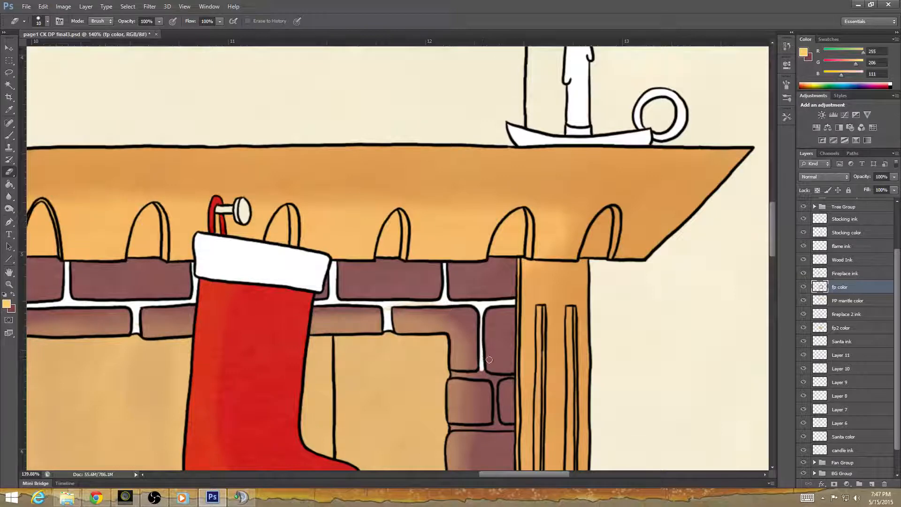
Erase the fp2 color layer's leftover tint from the horizontal joint beyond the right stocking, and reactivate the fp color layer.
left_click(847, 328)
left_click_drag(388, 308, 457, 306)
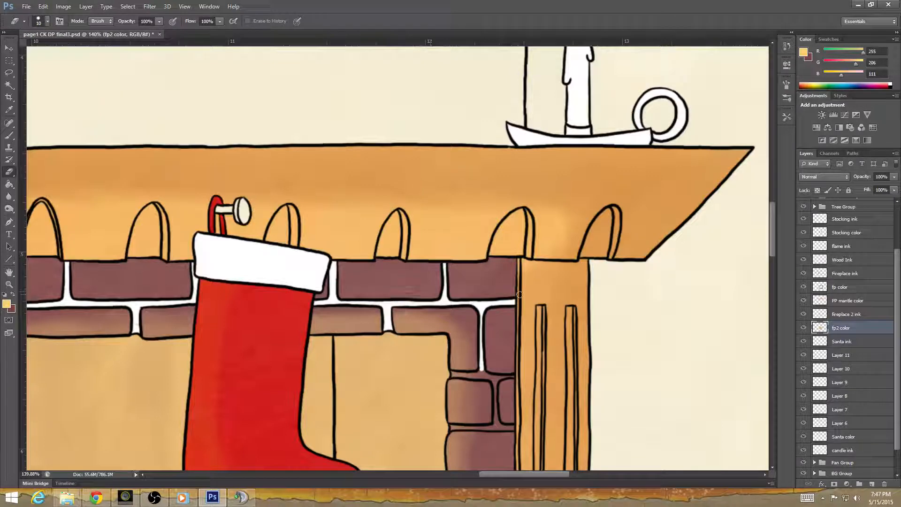
left_click(848, 288)
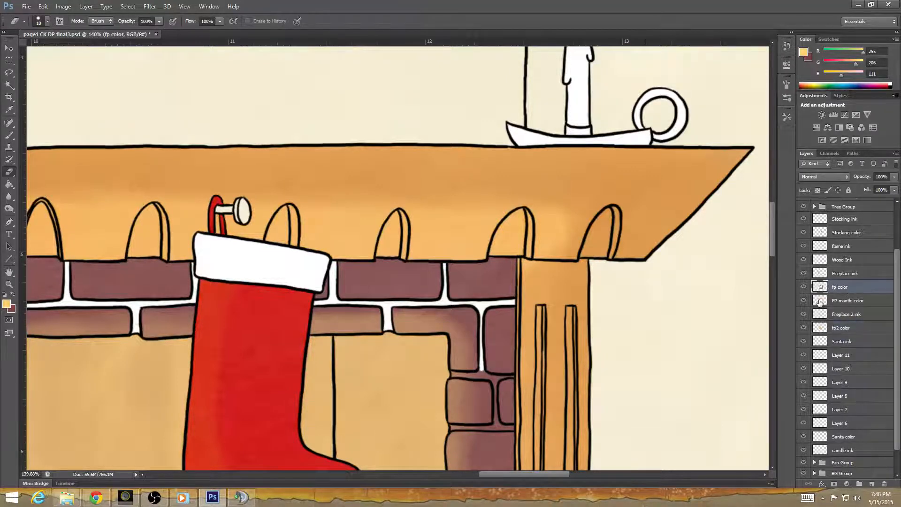
Erase the brick color from the right column's remaining upper joints, from the corner brick down to the already cleared rows.
mouse_move(476, 380)
left_mouse_down()
mouse_move(384, 334)
mouse_move(331, 277)
mouse_move(395, 282)
mouse_move(372, 283)
mouse_move(374, 326)
mouse_move(336, 331)
mouse_move(390, 332)
left_mouse_up()
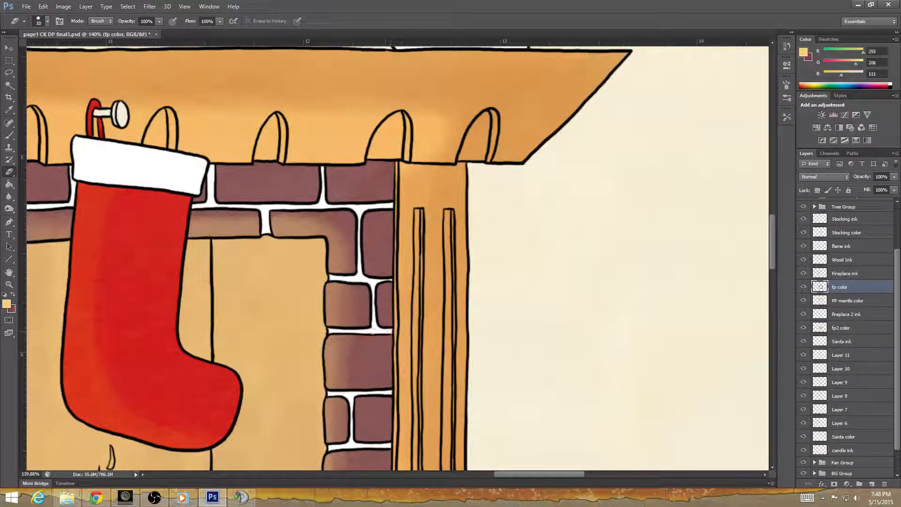
left_click_drag(422, 410, 443, 310)
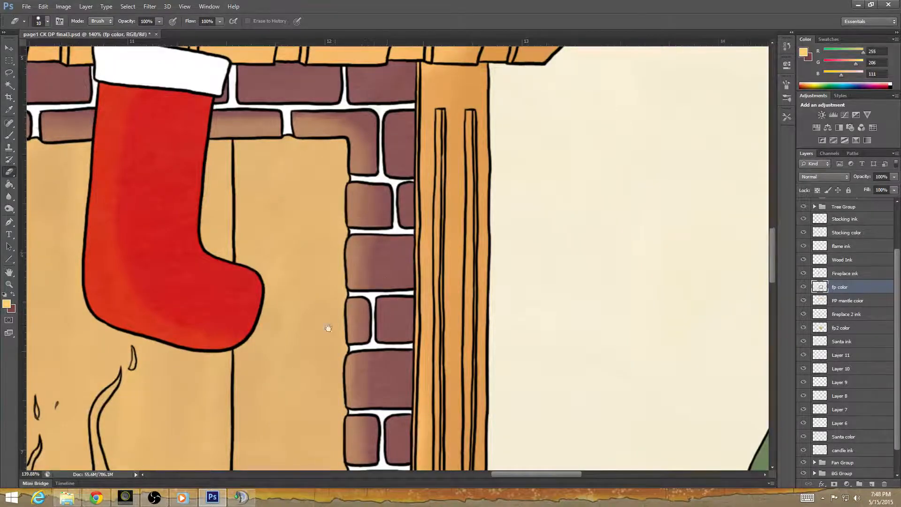
left_click_drag(311, 350, 505, 361)
scroll(449, 334, "down", 6)
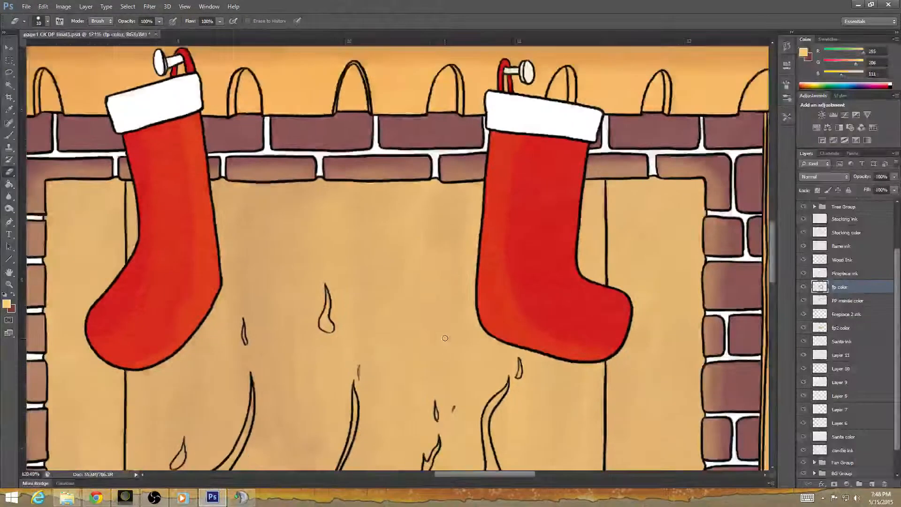
scroll(443, 344, "down", 1)
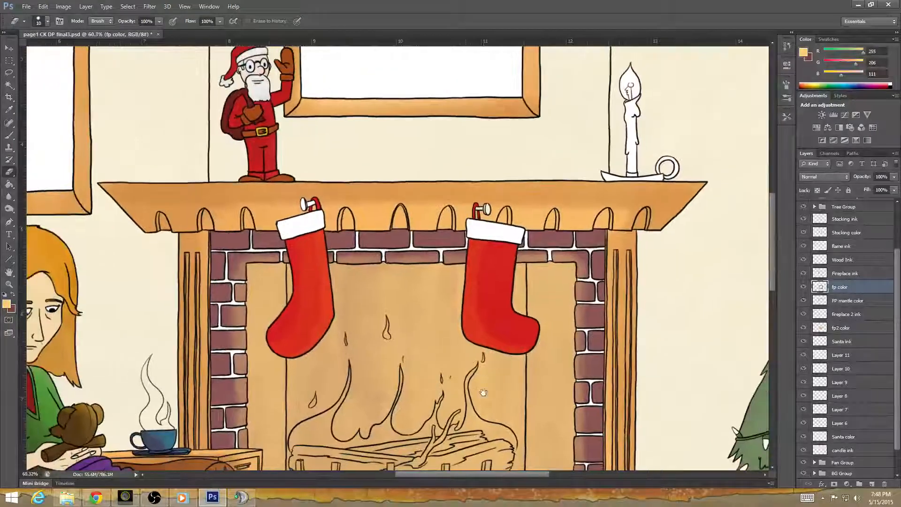
left_click_drag(481, 464, 435, 295)
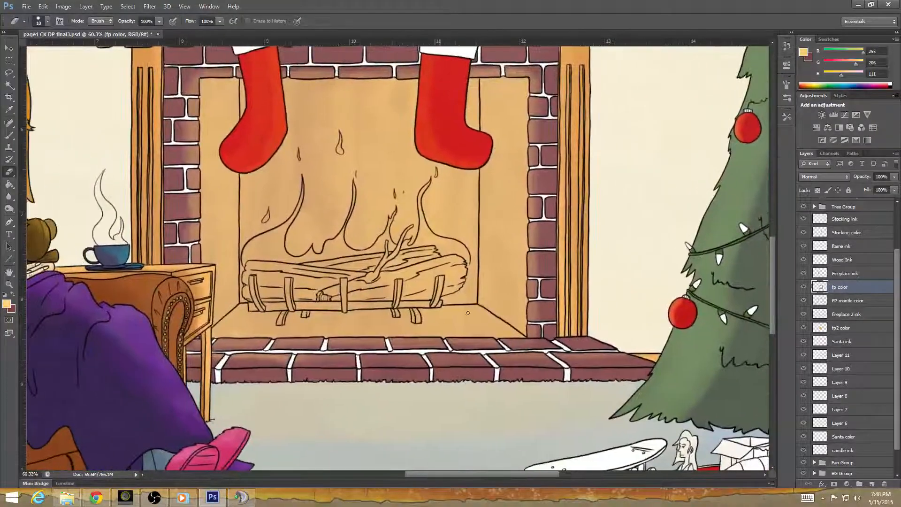
left_click(845, 328)
scroll(317, 311, "up", 6)
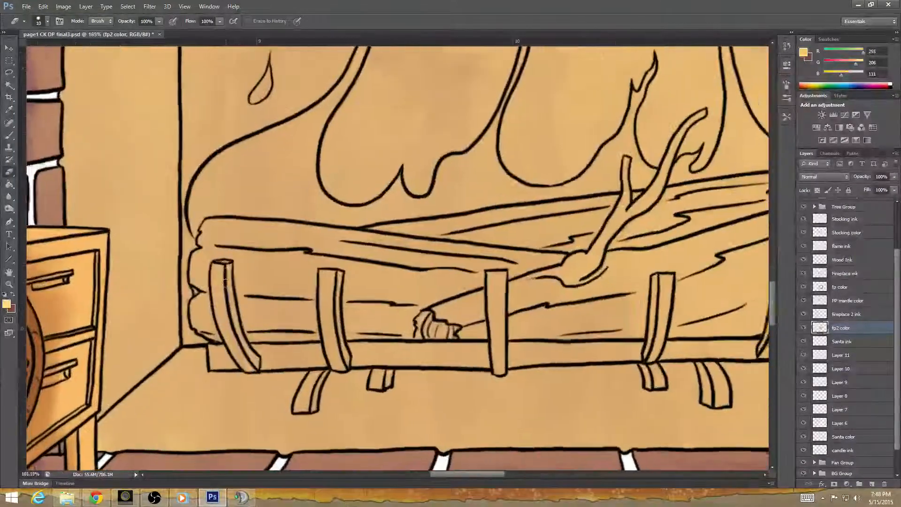
mouse_move(225, 282)
left_mouse_down()
mouse_move(212, 294)
mouse_move(209, 275)
mouse_move(193, 274)
left_mouse_up()
key("ctrl+z")
Examine the fireplace and the whole illustration for areas still uncolored, including the toys under the tree.
scroll(360, 299, "down", 4)
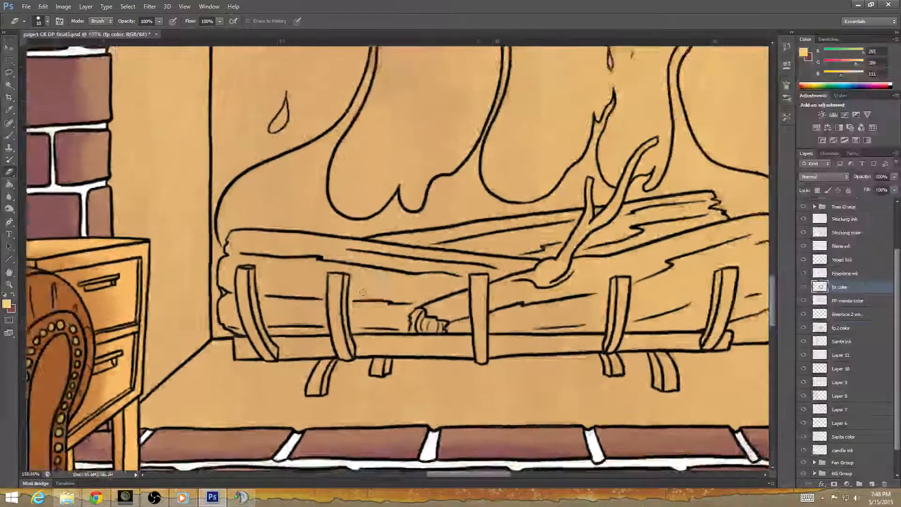
scroll(361, 299, "down", 5)
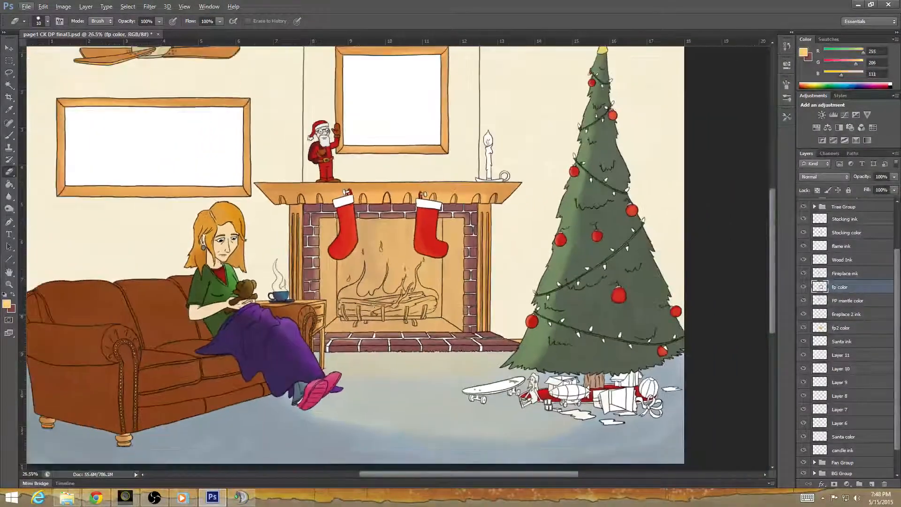
scroll(467, 366, "down", 2)
scroll(466, 366, "up", 3)
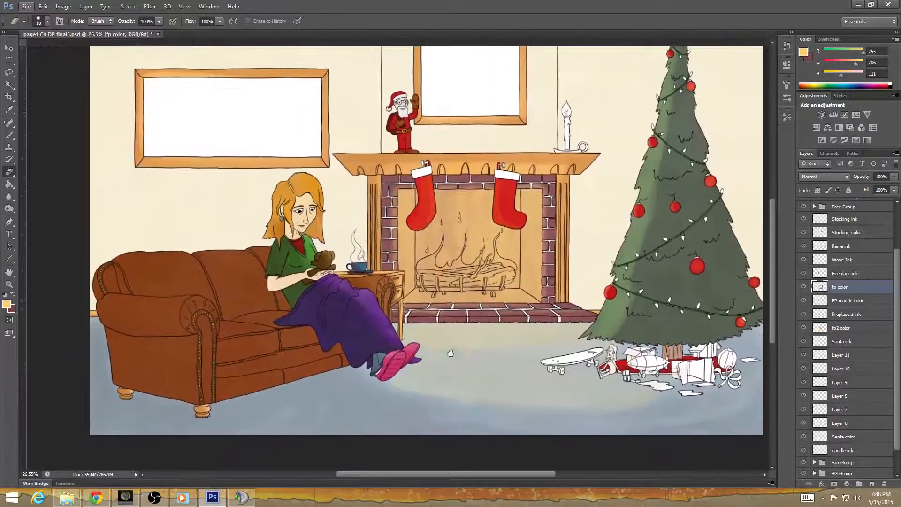
scroll(309, 327, "up", 4)
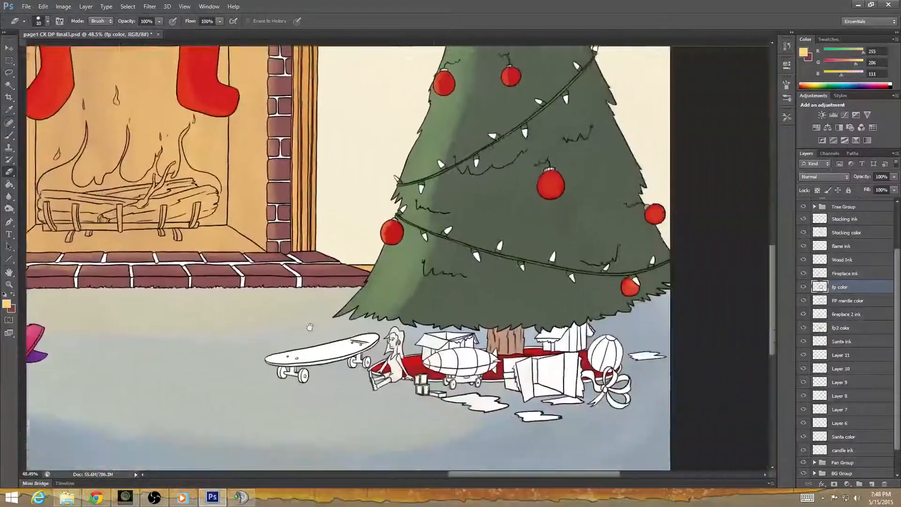
left_click_drag(309, 327, 222, 283)
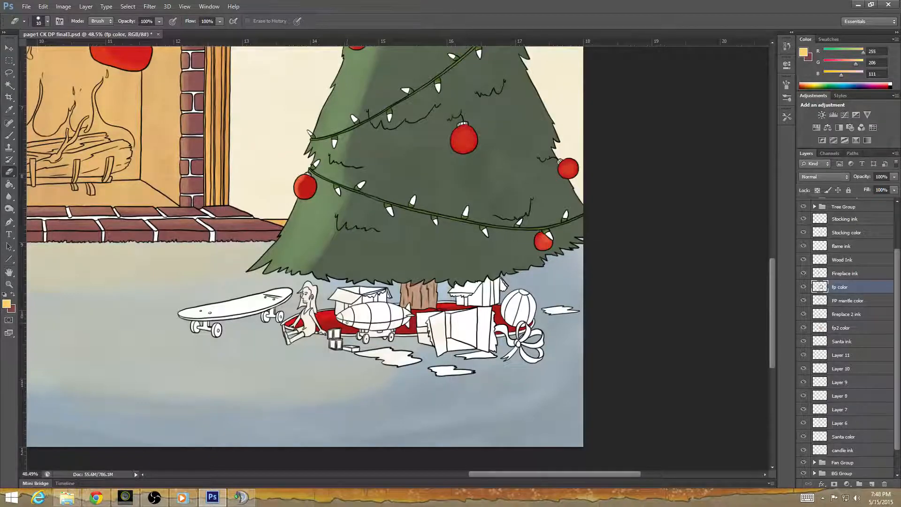
left_click_drag(336, 338, 491, 367)
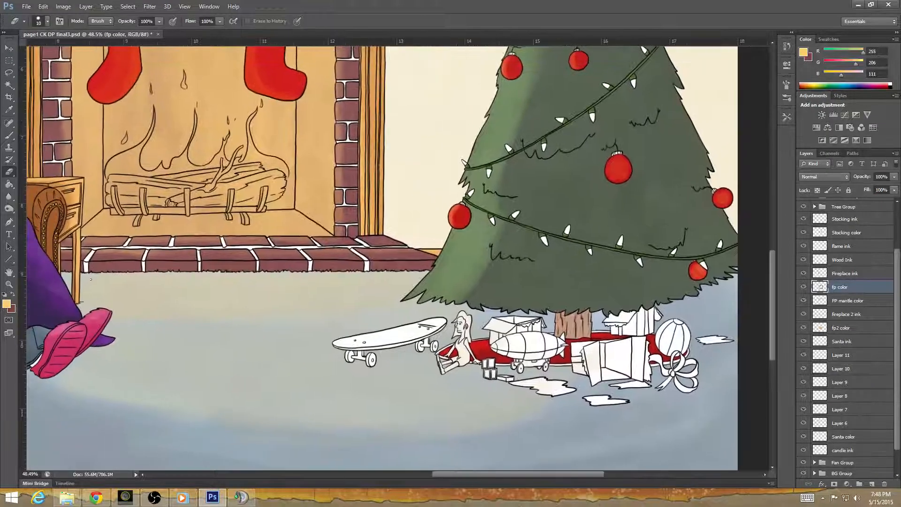
Replace the brick color swatch with golden yellow e2b500 and make it the background color.
left_click(13, 294)
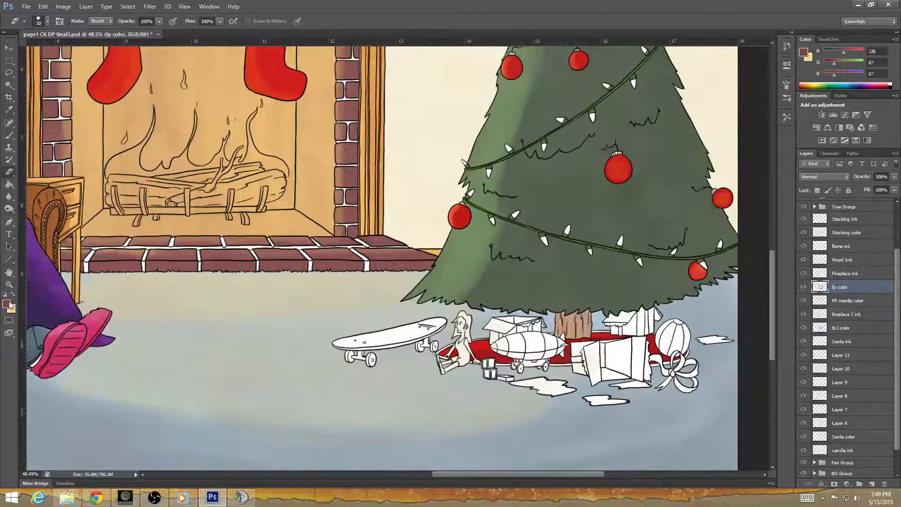
left_click(6, 303)
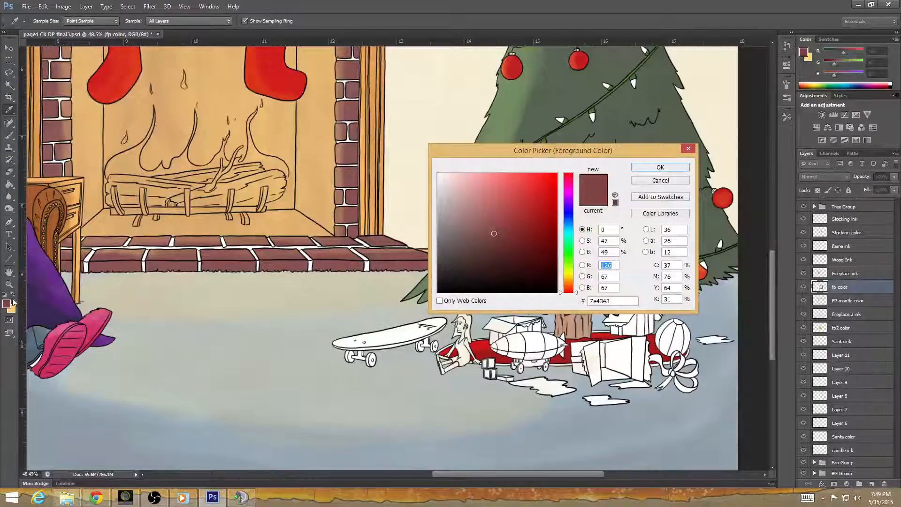
left_click_drag(574, 286, 572, 277)
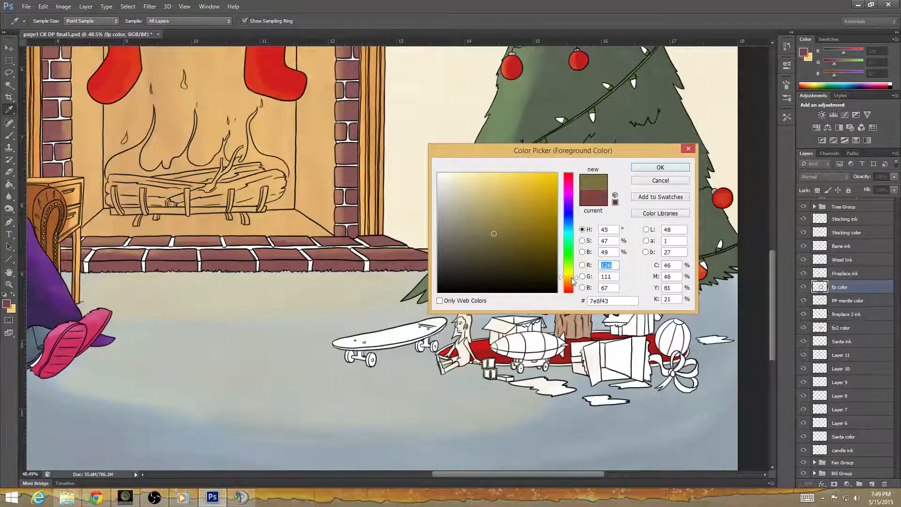
mouse_move(547, 209)
left_mouse_down()
mouse_move(556, 196)
mouse_move(519, 186)
mouse_move(557, 186)
left_mouse_up()
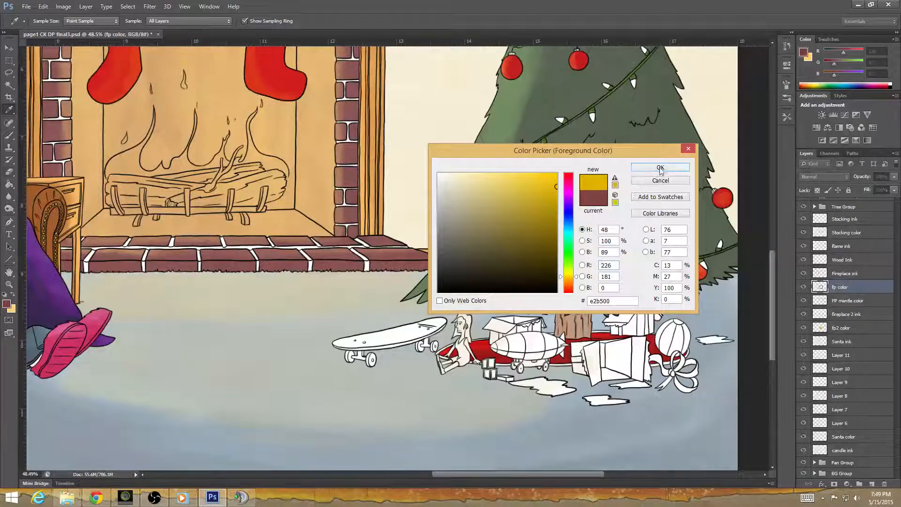
left_click(659, 167)
key("e")
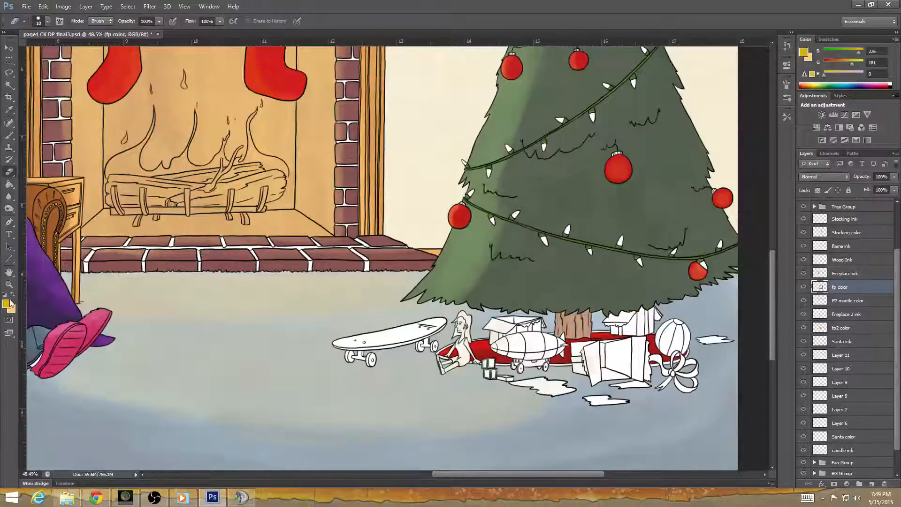
left_click(12, 294)
Activate the Brush tool and set the foreground color to pale yellow-orange ffdb96.
left_click(9, 136)
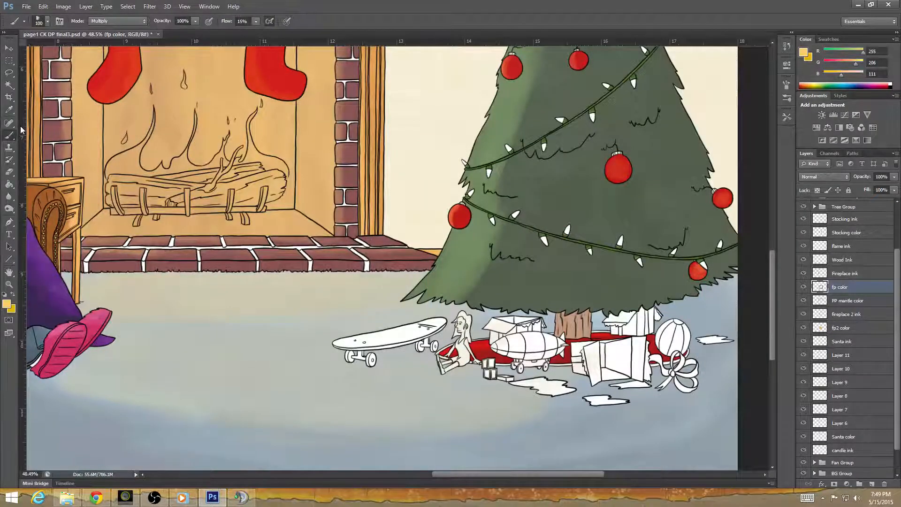
left_click(8, 304)
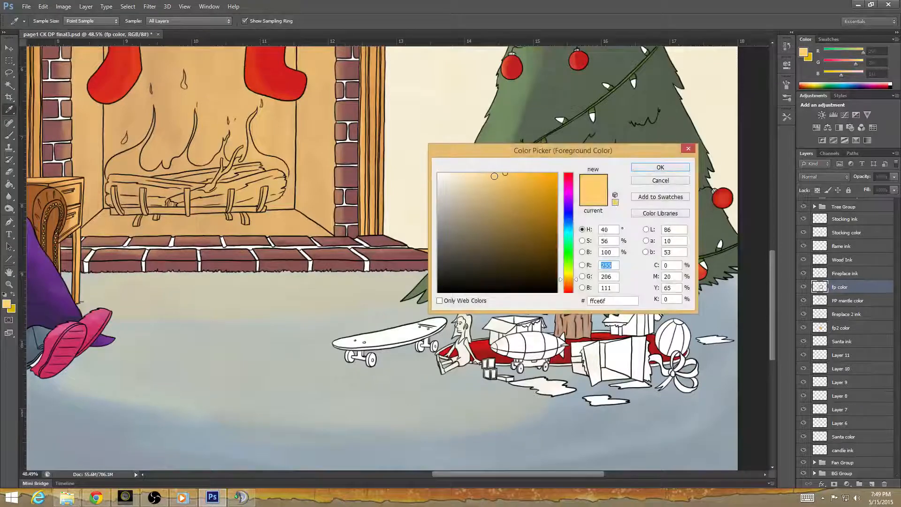
left_click(487, 173)
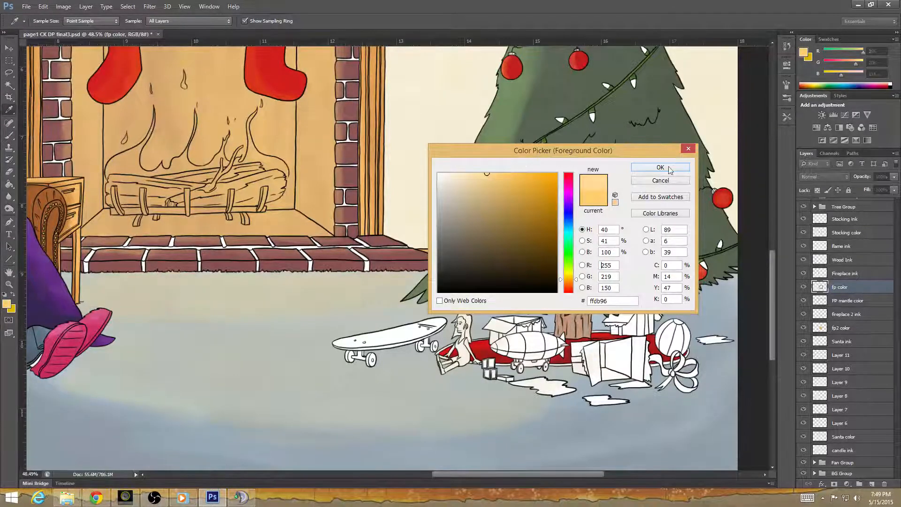
left_click(669, 169)
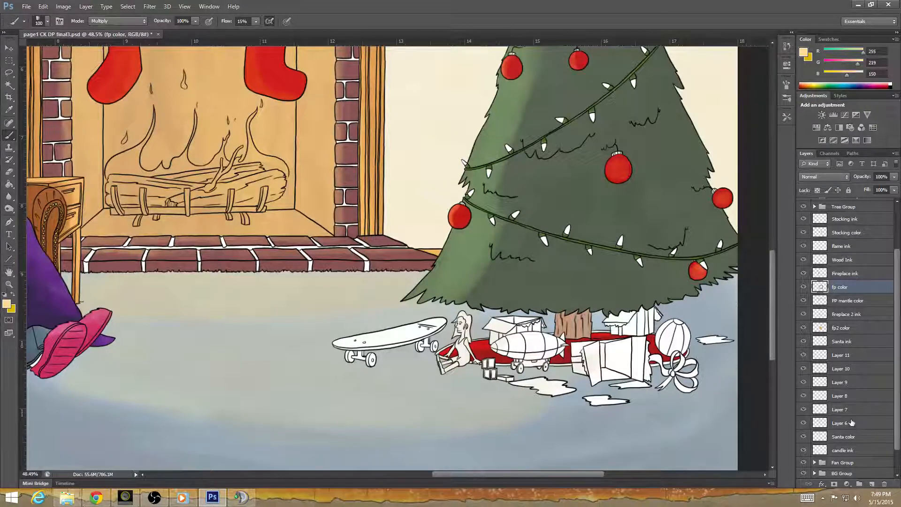
scroll(892, 348, "down", 2)
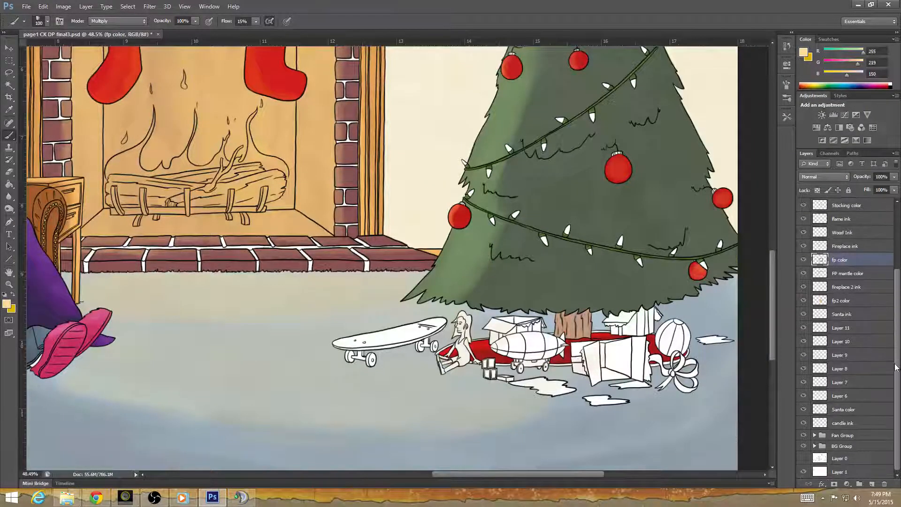
scroll(896, 384, "up", 4)
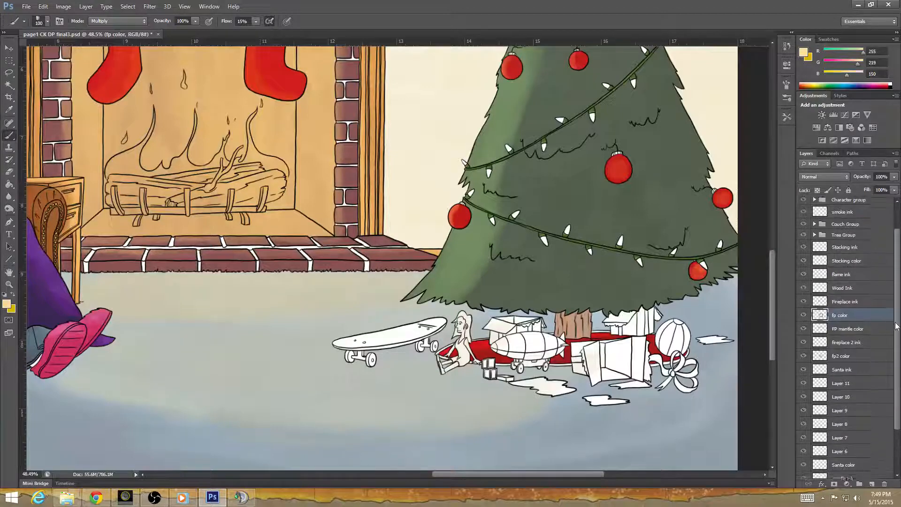
scroll(897, 324, "down", 4)
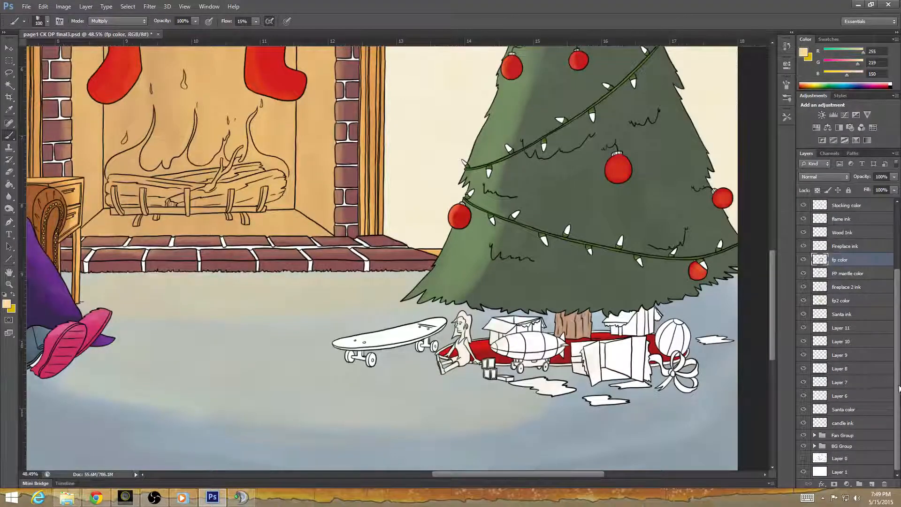
mouse_move(896, 428)
left_mouse_down()
mouse_move(897, 363)
mouse_move(896, 432)
left_mouse_up()
left_click_drag(895, 408, 894, 304)
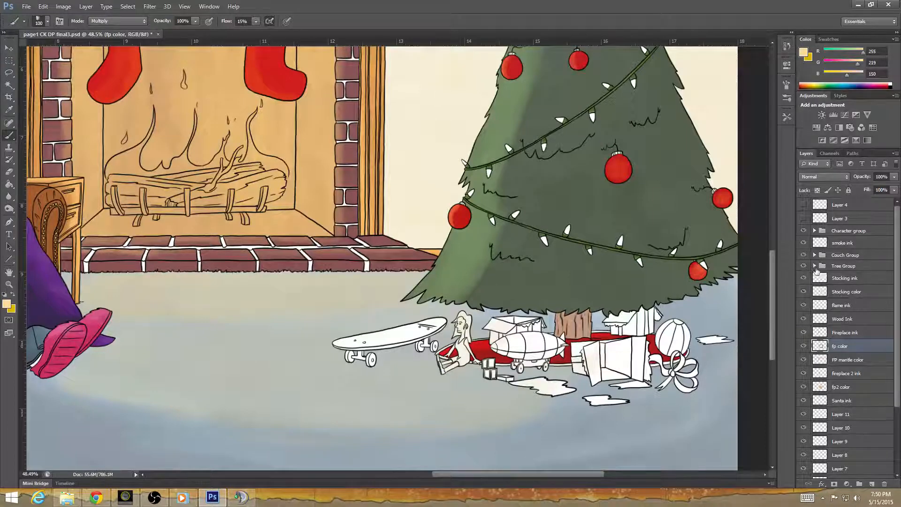
Add a new layer above the tree skirt color layer in the Tree Group and name it "tree skirt color 2".
left_click(815, 266)
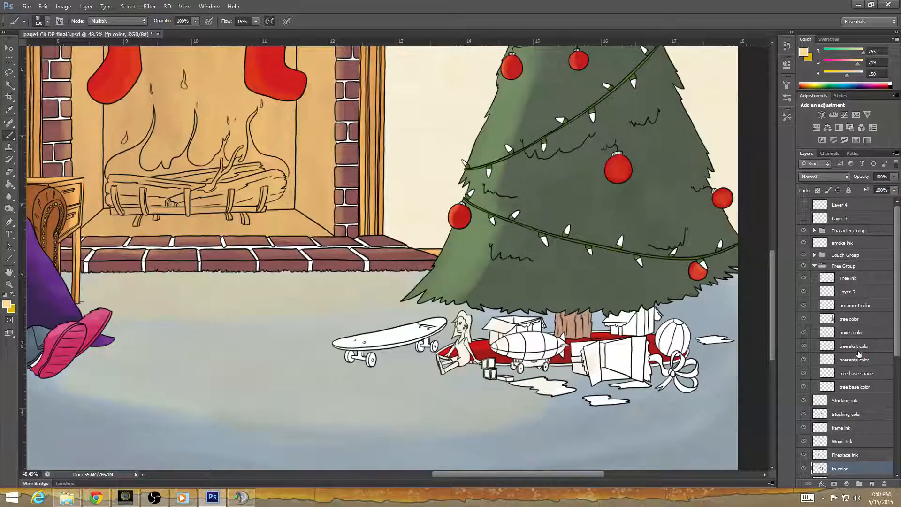
left_click(865, 350)
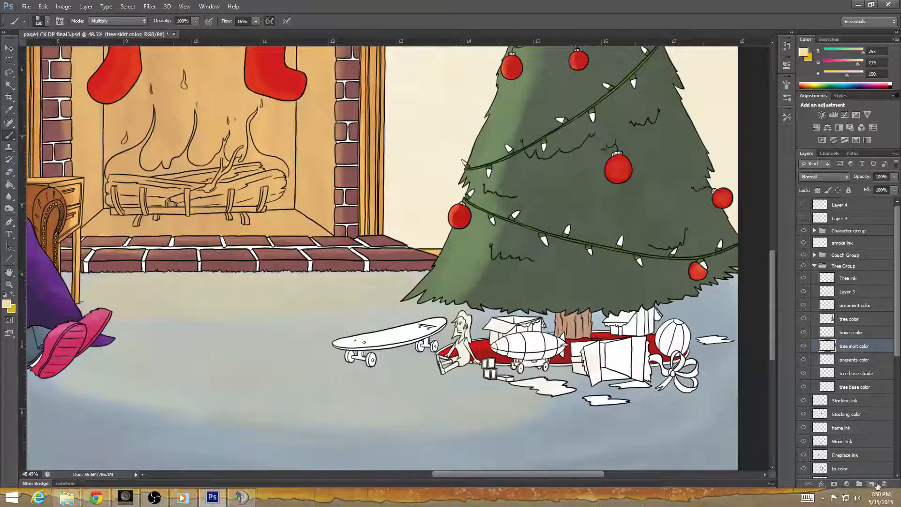
left_click(871, 484)
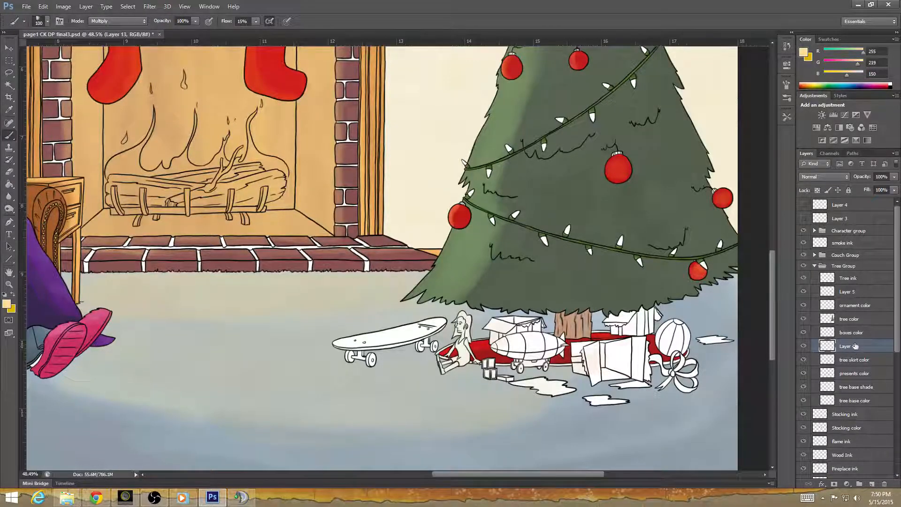
double_click(853, 347)
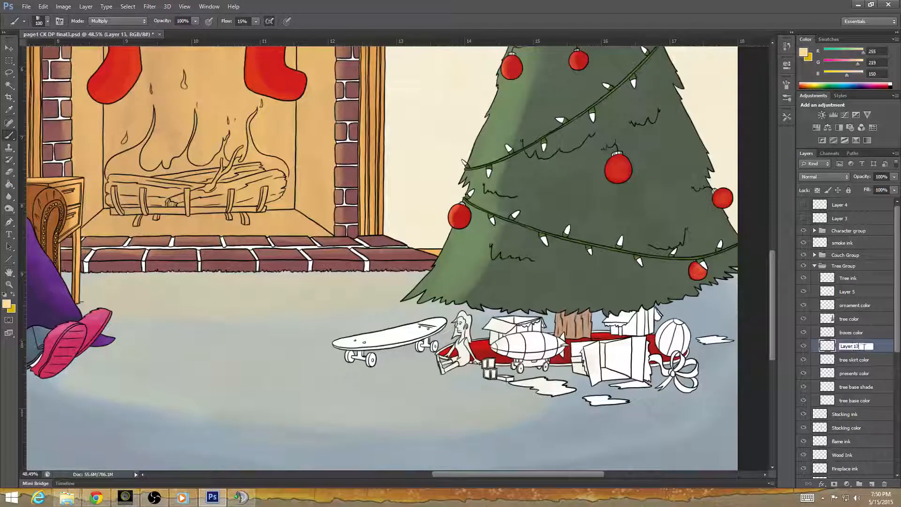
type("tree s")
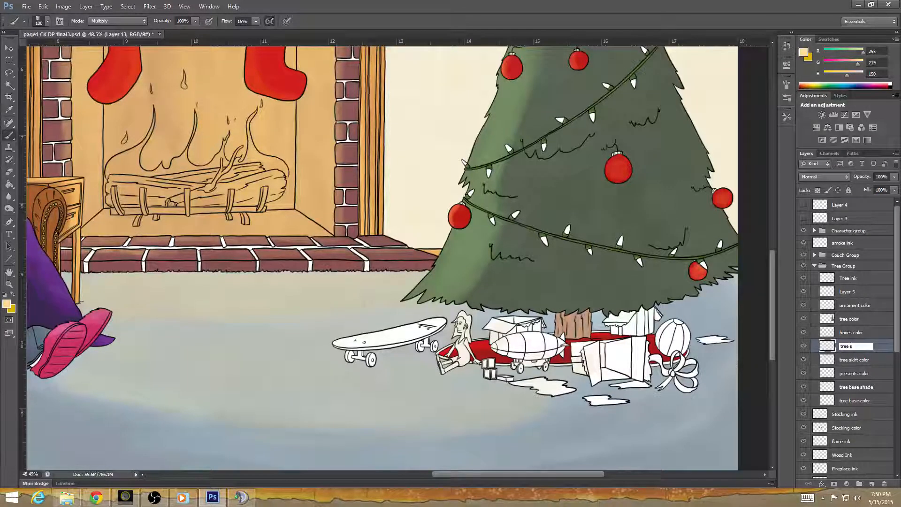
type("kirt color 2")
key("Return")
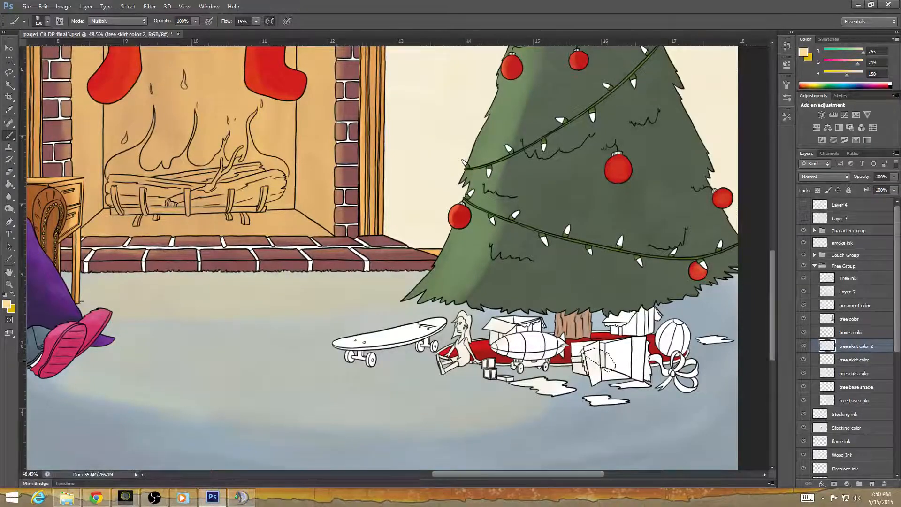
Paint the border trim all around the red tree skirt with the pale yellow-orange foreground color.
scroll(592, 357, "up", 5)
scroll(417, 381, "up", 1)
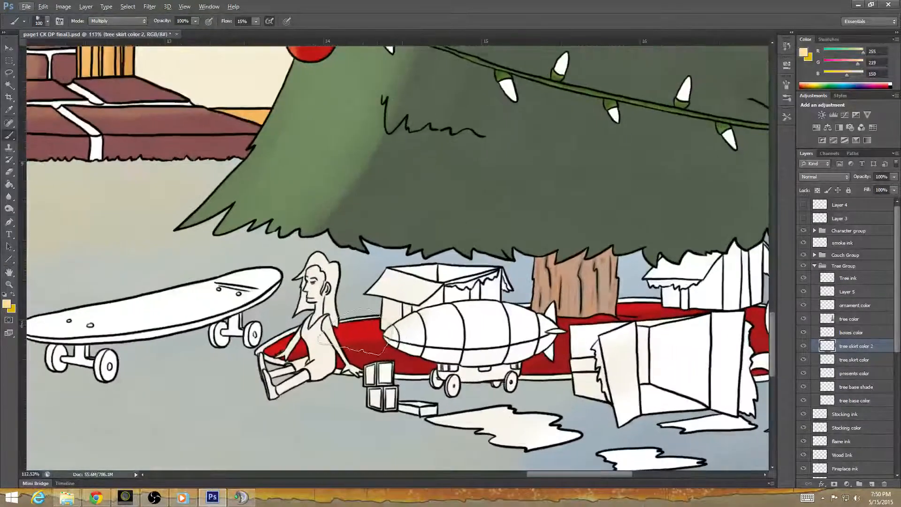
left_click_drag(552, 388, 416, 381)
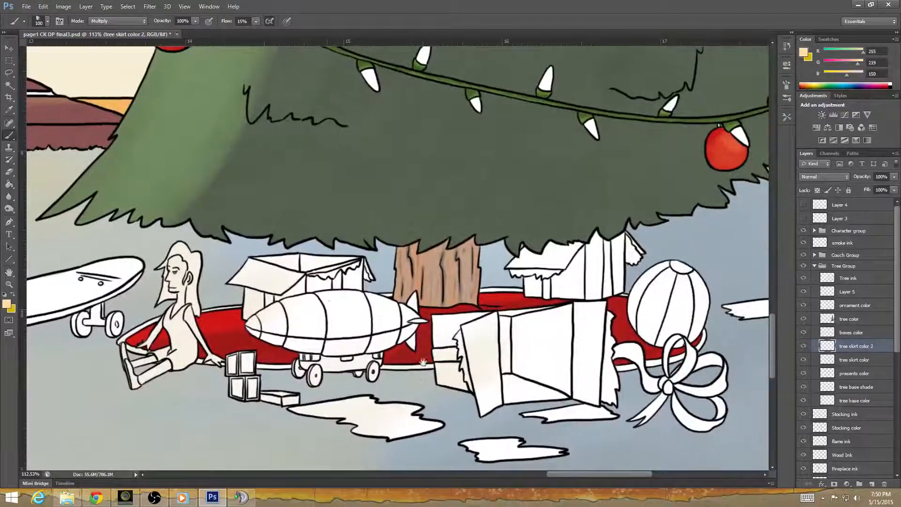
mouse_move(197, 318)
left_mouse_down()
mouse_move(223, 325)
mouse_move(107, 339)
mouse_move(118, 339)
mouse_move(93, 349)
mouse_move(245, 374)
mouse_move(273, 370)
mouse_move(286, 355)
mouse_move(357, 379)
mouse_move(349, 379)
mouse_move(436, 369)
mouse_move(427, 379)
mouse_move(619, 367)
mouse_move(603, 370)
mouse_move(682, 359)
mouse_move(705, 339)
mouse_move(623, 326)
mouse_move(591, 295)
mouse_move(556, 297)
mouse_move(615, 321)
mouse_move(589, 305)
mouse_move(493, 303)
mouse_move(484, 291)
mouse_move(420, 293)
mouse_move(366, 303)
mouse_move(369, 311)
mouse_move(347, 305)
left_mouse_up()
mouse_move(516, 298)
left_mouse_down()
mouse_move(655, 316)
mouse_move(702, 347)
mouse_move(702, 359)
mouse_move(677, 377)
mouse_move(414, 370)
mouse_move(327, 401)
mouse_move(265, 399)
mouse_move(222, 384)
mouse_move(241, 381)
mouse_move(217, 394)
mouse_move(171, 393)
mouse_move(162, 366)
left_mouse_up()
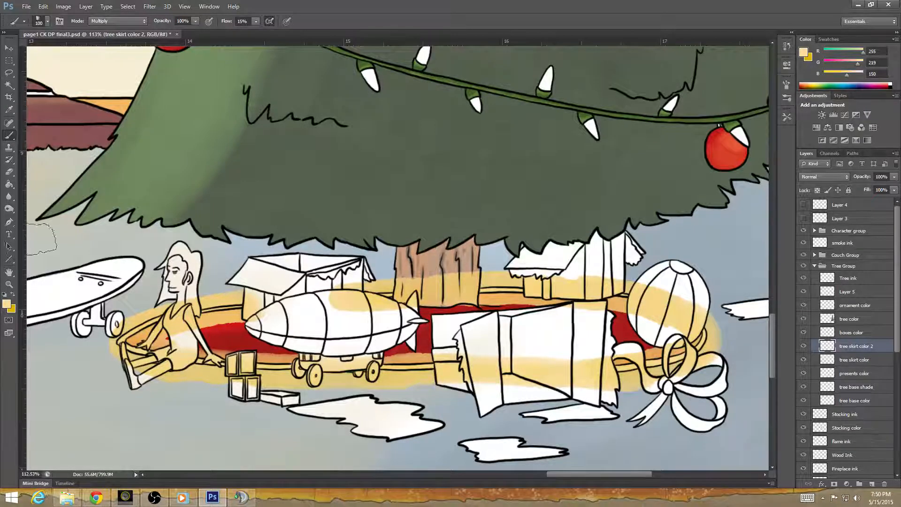
Lasso and delete the yellow overspill on the floor outside the skirt, around the doll's legs, the toy blocks and below the airship.
left_click(9, 171)
scroll(316, 373, "up", 3)
left_click_drag(316, 373, 536, 356)
left_click(9, 72)
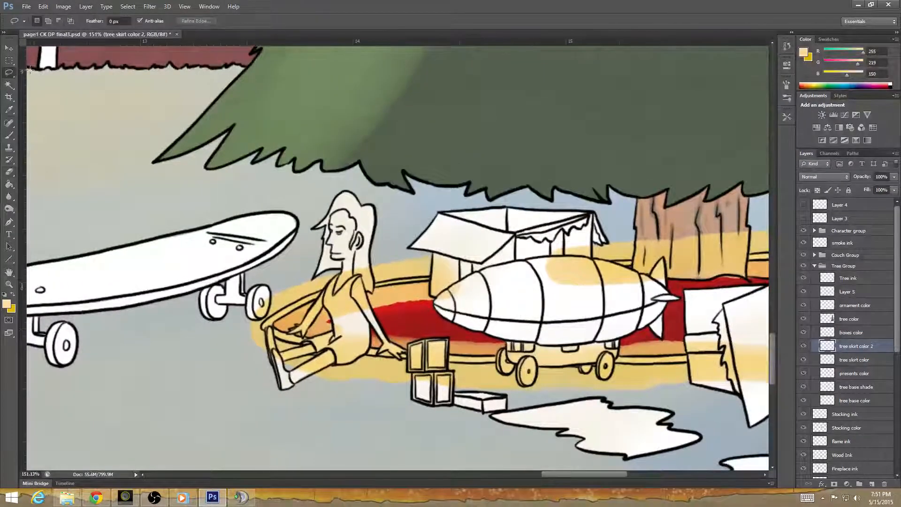
mouse_move(260, 323)
left_mouse_down()
mouse_move(297, 295)
mouse_move(374, 277)
left_mouse_up()
mouse_move(444, 272)
left_mouse_down()
mouse_move(338, 239)
mouse_move(216, 364)
mouse_move(360, 421)
mouse_move(437, 367)
mouse_move(273, 341)
mouse_move(263, 307)
left_mouse_up()
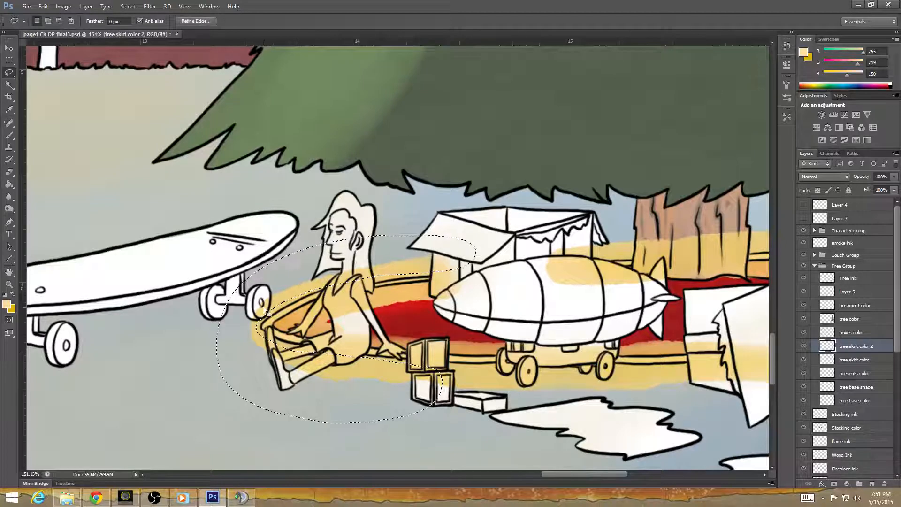
left_click(411, 367)
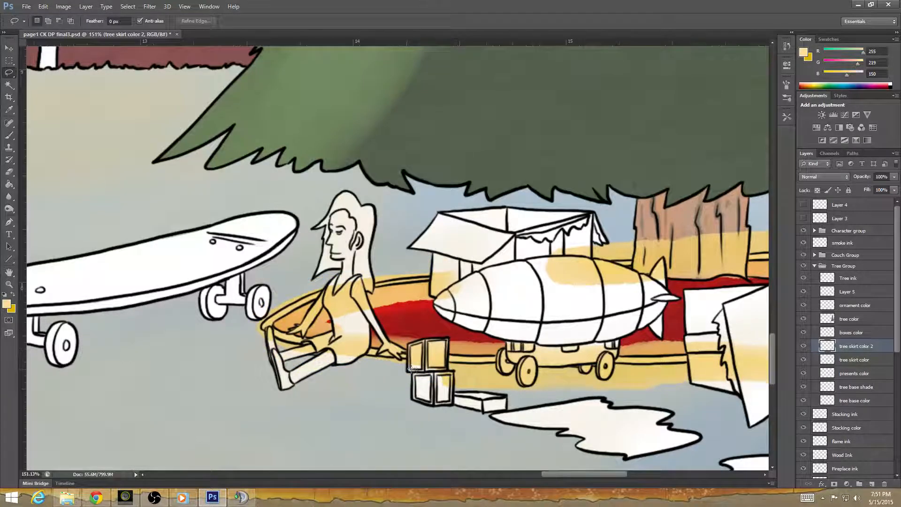
mouse_move(454, 367)
left_mouse_down()
mouse_move(672, 369)
mouse_move(711, 398)
mouse_move(512, 440)
mouse_move(393, 393)
mouse_move(405, 370)
left_mouse_up()
key("Delete")
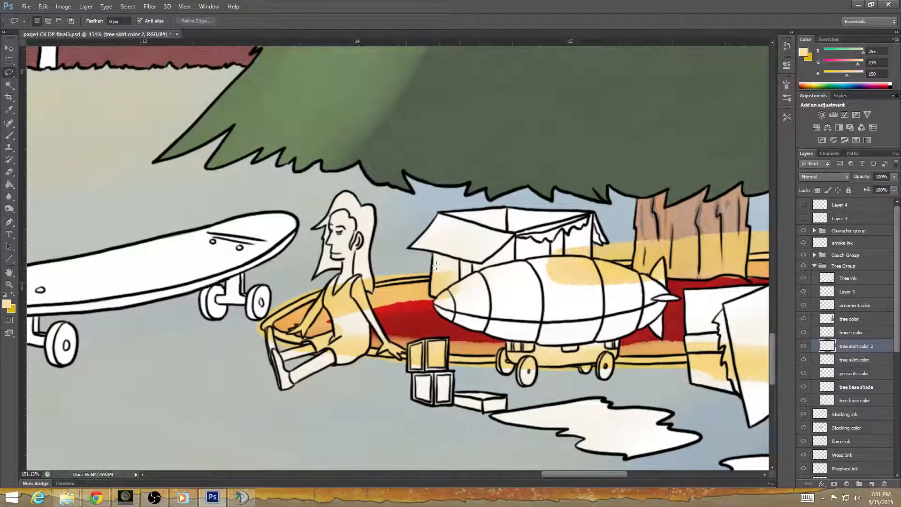
Lasso and delete the yellow covering the skirt's red area inside the trim, between the doll and the airship.
mouse_move(396, 287)
left_mouse_down()
mouse_move(278, 322)
mouse_move(338, 341)
left_mouse_up()
left_click_drag(421, 347, 560, 359)
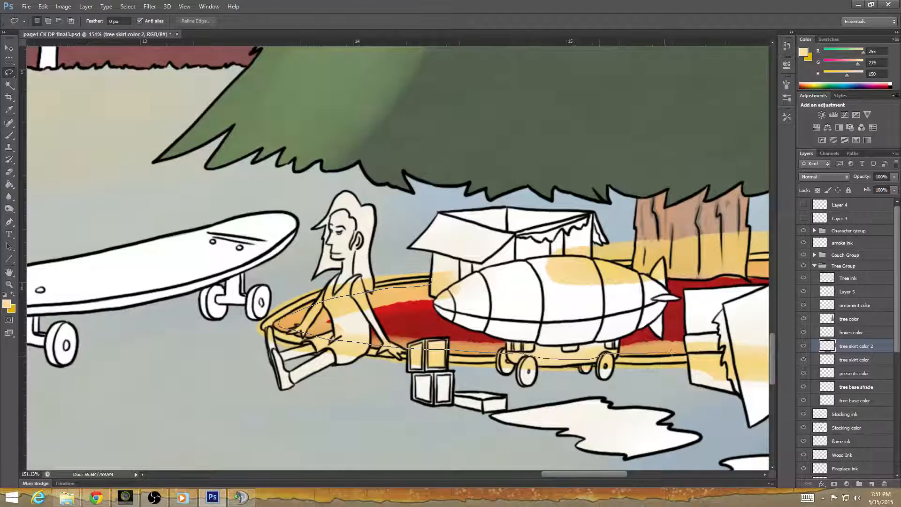
mouse_move(671, 352)
left_mouse_down()
mouse_move(735, 336)
mouse_move(676, 308)
mouse_move(501, 293)
mouse_move(466, 282)
mouse_move(435, 272)
left_mouse_up()
key("Delete")
key("ctrl+d")
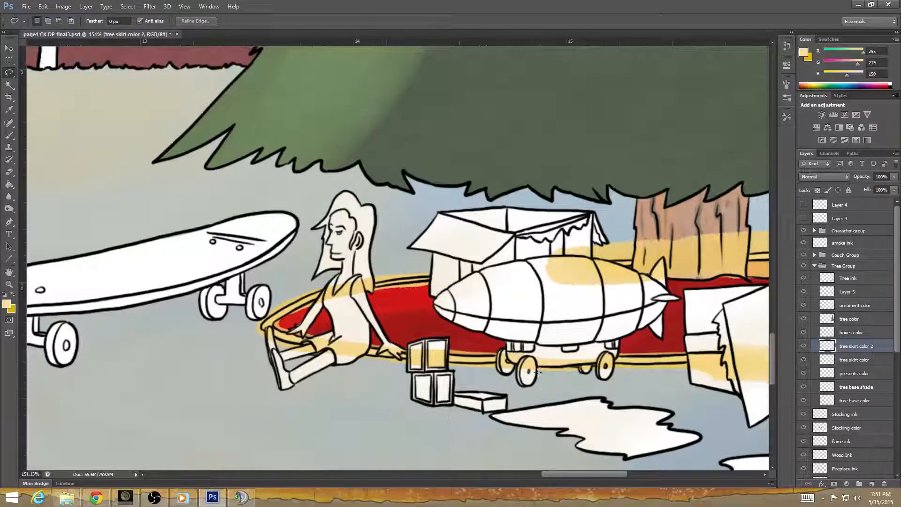
Lasso and delete the yellow overspill above the skirt's back edge, across the tree trunk and the rear box.
mouse_move(595, 403)
left_mouse_down()
mouse_move(177, 390)
mouse_move(251, 404)
left_mouse_up()
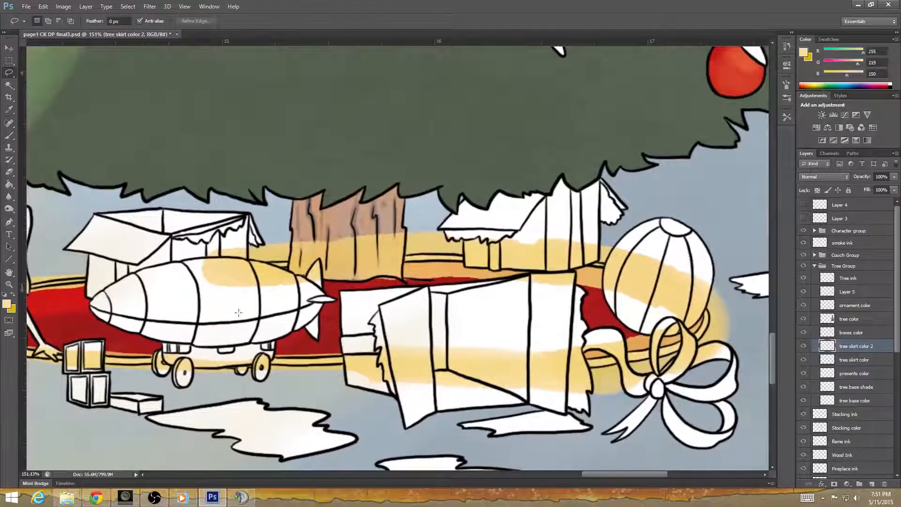
left_click_drag(190, 265, 451, 251)
mouse_move(561, 259)
left_mouse_down()
mouse_move(620, 249)
mouse_move(532, 204)
mouse_move(288, 209)
mouse_move(202, 231)
mouse_move(189, 255)
left_mouse_up()
key("Delete")
key("ctrl+d")
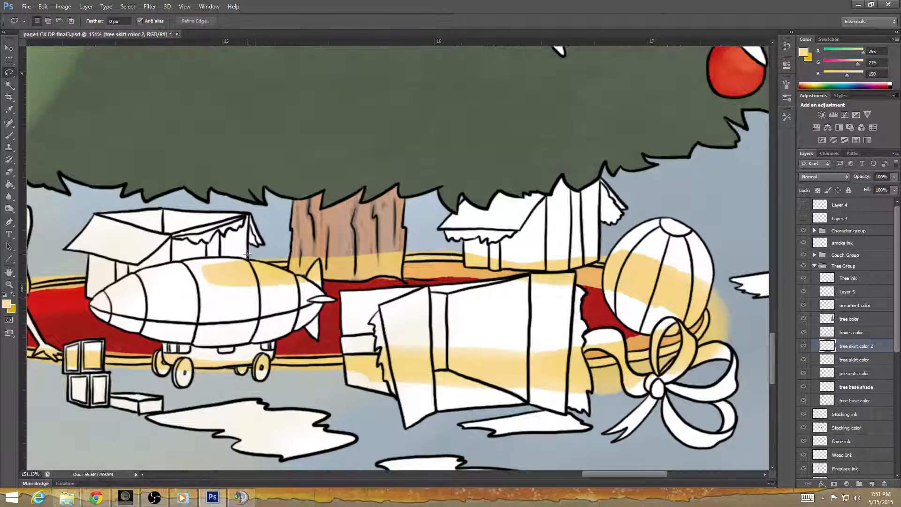
Lasso inside the skirt's trim and delete the yellow from the red fabric, airship, trunk, boxes and ball.
left_click_drag(247, 254, 273, 269)
mouse_move(315, 247)
left_mouse_down()
mouse_move(389, 246)
mouse_move(421, 265)
left_mouse_up()
mouse_move(484, 249)
left_mouse_down()
mouse_move(579, 251)
mouse_move(586, 271)
mouse_move(606, 273)
mouse_move(626, 248)
mouse_move(692, 263)
left_mouse_up()
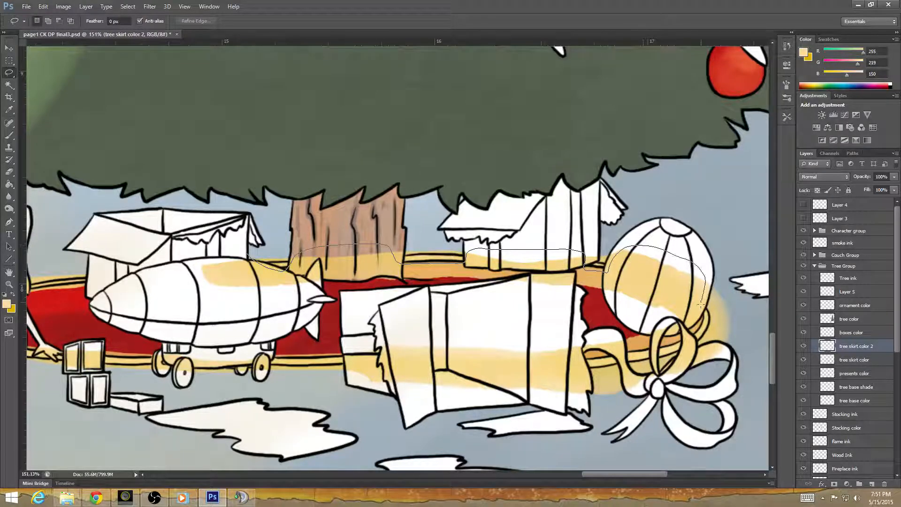
mouse_move(700, 305)
left_mouse_down()
mouse_move(697, 320)
mouse_move(639, 349)
mouse_move(582, 357)
left_mouse_up()
mouse_move(584, 392)
left_mouse_down()
mouse_move(410, 396)
mouse_move(350, 379)
mouse_move(342, 353)
mouse_move(248, 342)
mouse_move(195, 310)
mouse_move(184, 287)
mouse_move(209, 246)
left_mouse_up()
key("Delete")
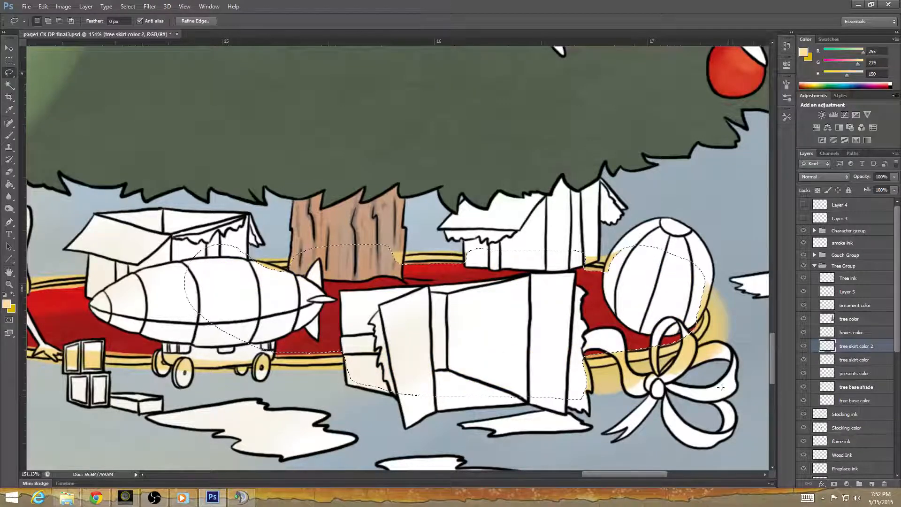
key("ctrl+d")
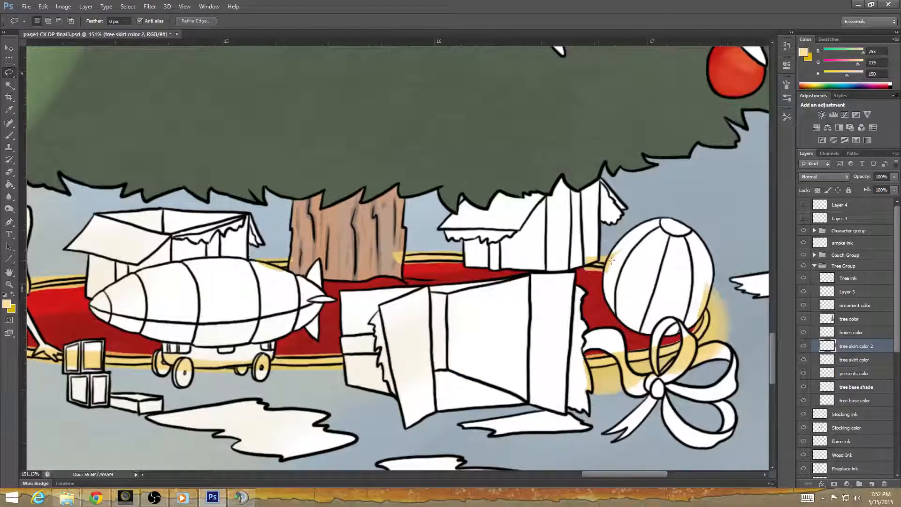
Lasso and delete the yellow overspill around the ribbon bow and along the ball's upper edge.
mouse_move(702, 297)
left_mouse_down()
mouse_move(701, 342)
mouse_move(669, 356)
left_mouse_up()
mouse_move(580, 372)
left_mouse_down()
mouse_move(685, 407)
mouse_move(747, 290)
left_mouse_up()
key("Delete")
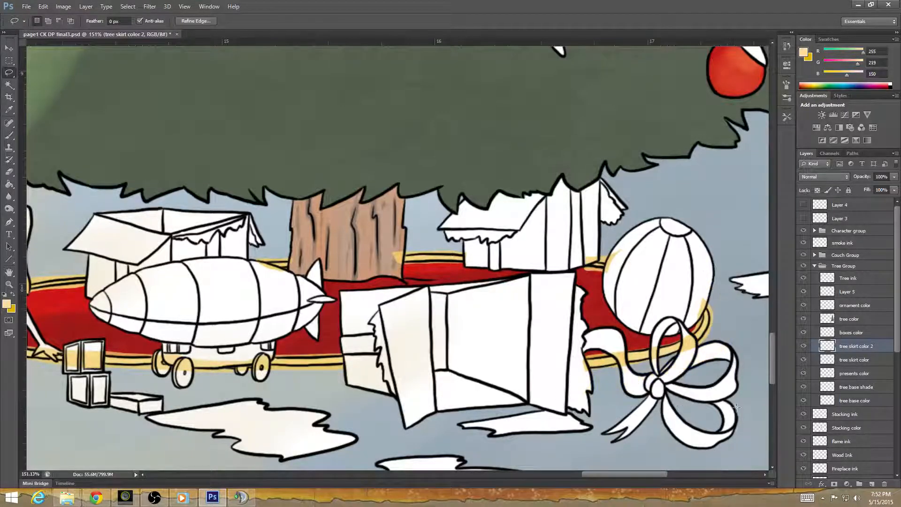
key("ctrl+d")
mouse_move(590, 261)
left_mouse_down()
mouse_move(613, 263)
mouse_move(631, 246)
left_mouse_up()
key("Delete")
key("ctrl+d")
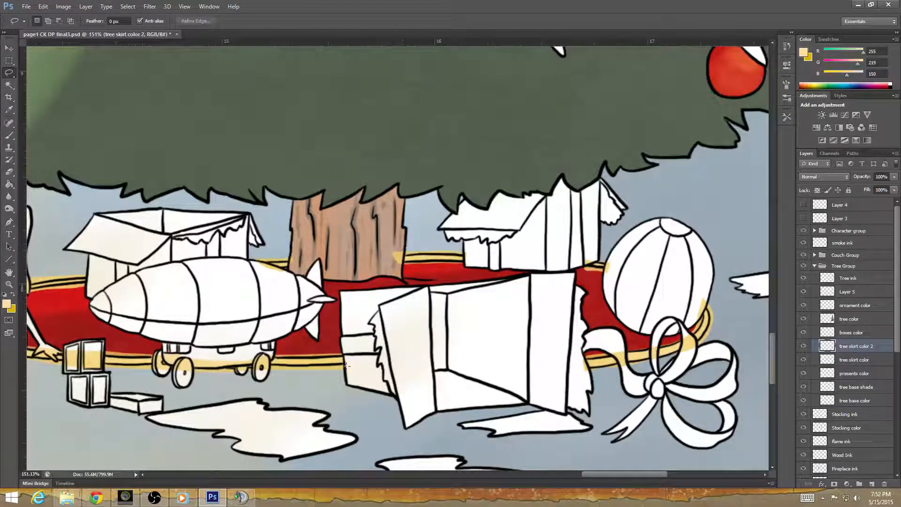
Erase the yellow from the doll's shoulder, top and hair with the Eraser tool.
left_click(9, 172)
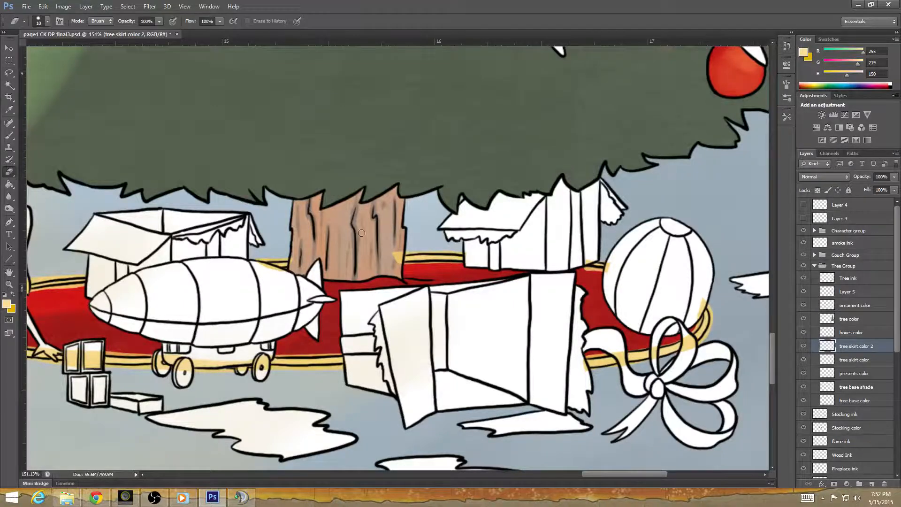
scroll(434, 228, "up", 2)
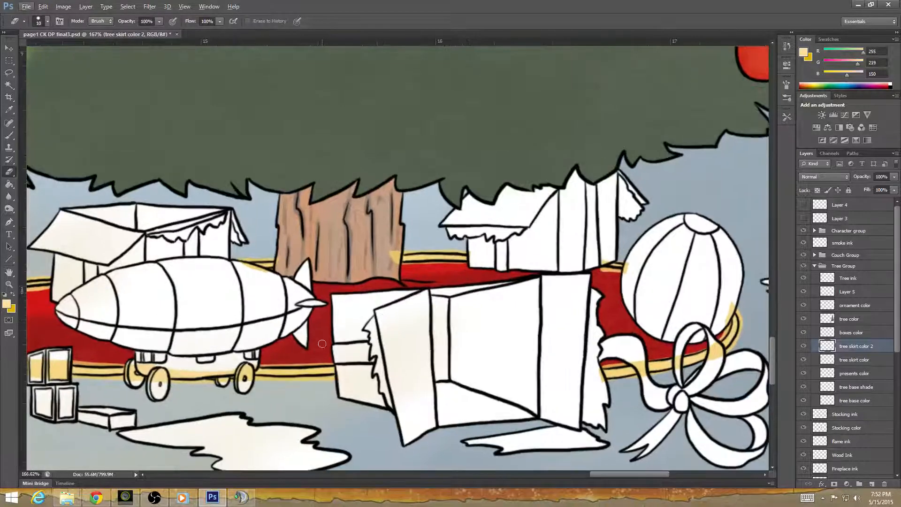
left_click_drag(238, 218, 520, 210)
scroll(231, 324, "up", 3)
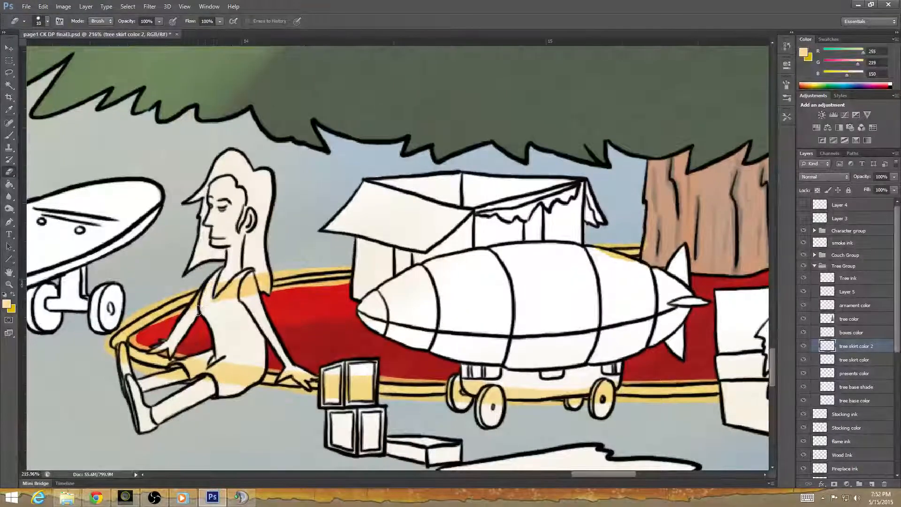
mouse_move(198, 309)
left_mouse_down()
mouse_move(222, 273)
mouse_move(228, 298)
mouse_move(245, 298)
mouse_move(266, 288)
left_mouse_up()
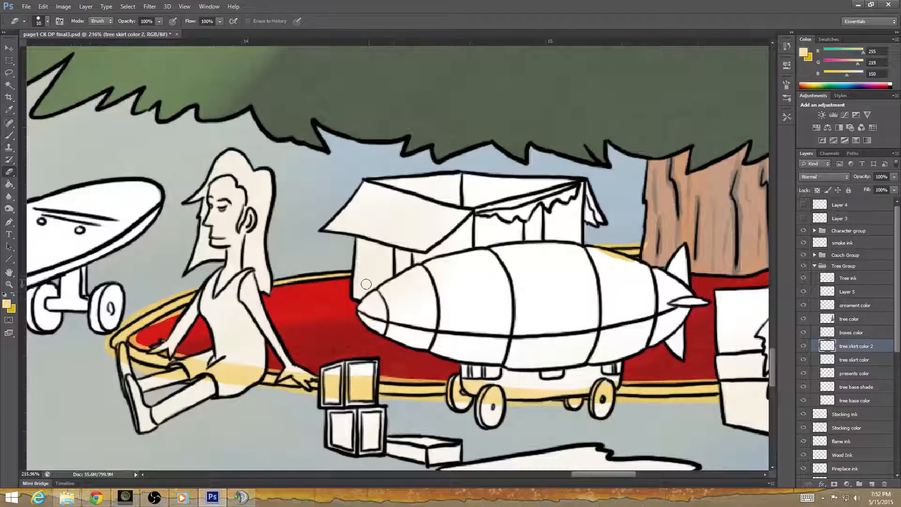
Erase the remaining yellow from the doll's hands, legs and shorts, and the stray color beside the trim around them.
left_click_drag(297, 323, 443, 307)
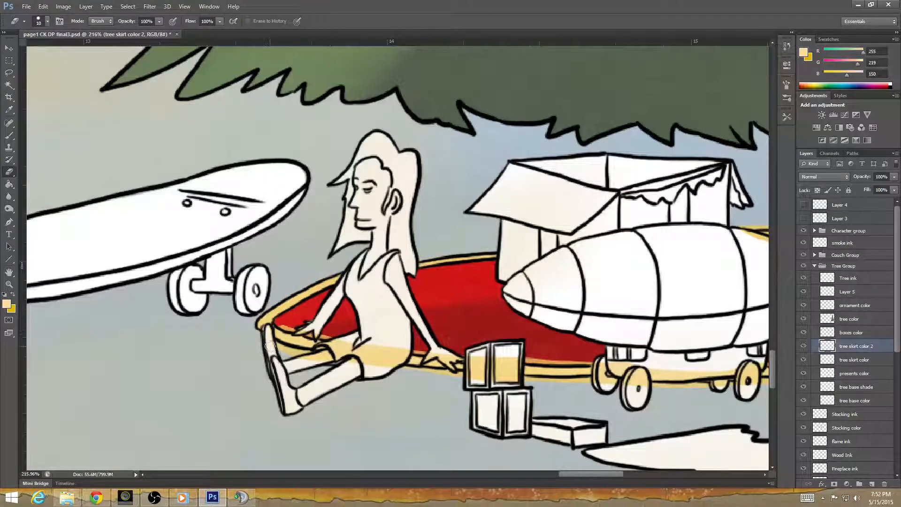
mouse_move(310, 356)
left_mouse_down()
mouse_move(328, 347)
mouse_move(321, 351)
mouse_move(342, 356)
mouse_move(342, 344)
mouse_move(285, 325)
mouse_move(316, 333)
mouse_move(321, 333)
left_mouse_up()
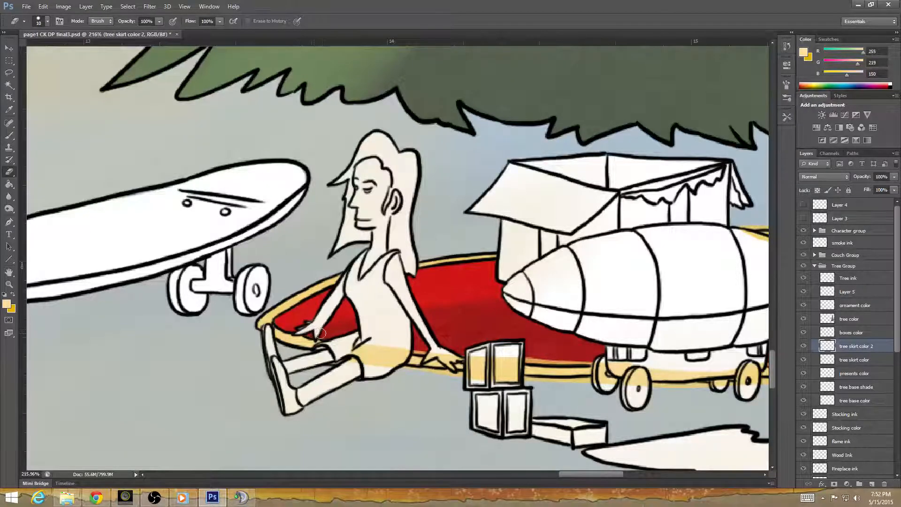
left_click_drag(404, 397, 301, 385)
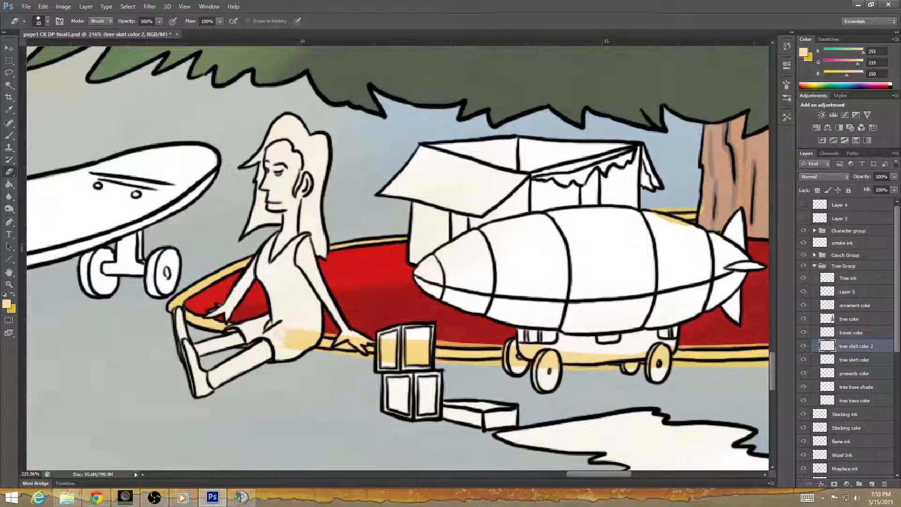
mouse_move(281, 339)
left_mouse_down()
mouse_move(308, 326)
mouse_move(309, 340)
mouse_move(351, 331)
left_mouse_up()
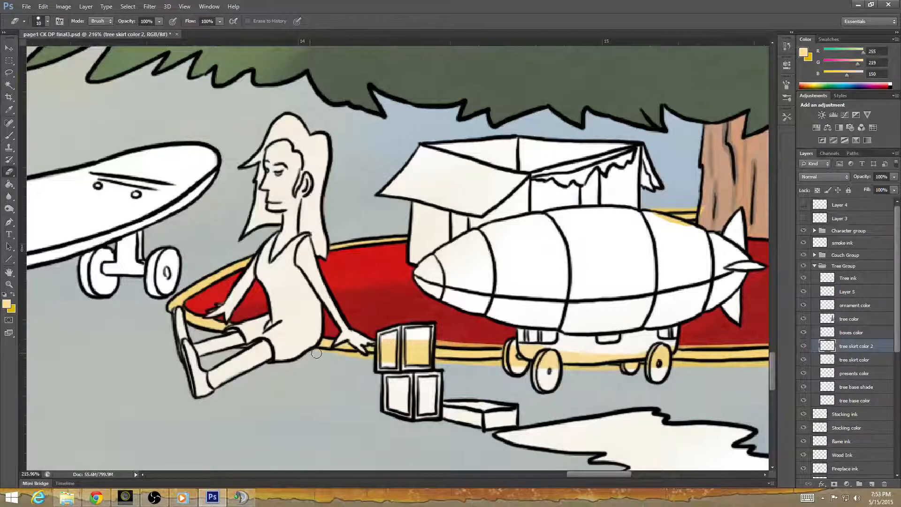
Erase the yellow from the toy blocks, the airship's cart and wheels, the floor beside them and the airship's top edge.
mouse_move(385, 359)
left_mouse_down()
mouse_move(412, 345)
mouse_move(425, 354)
mouse_move(245, 343)
left_mouse_up()
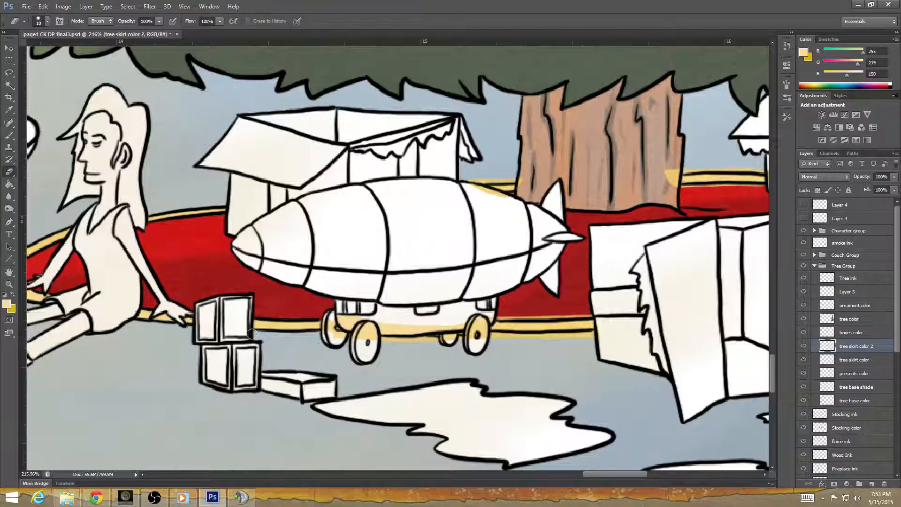
mouse_move(330, 316)
left_mouse_down()
mouse_move(338, 347)
mouse_move(364, 313)
mouse_move(386, 354)
mouse_move(406, 313)
mouse_move(435, 354)
mouse_move(457, 321)
mouse_move(469, 347)
mouse_move(490, 316)
mouse_move(477, 320)
mouse_move(495, 369)
mouse_move(310, 376)
mouse_move(272, 342)
left_mouse_up()
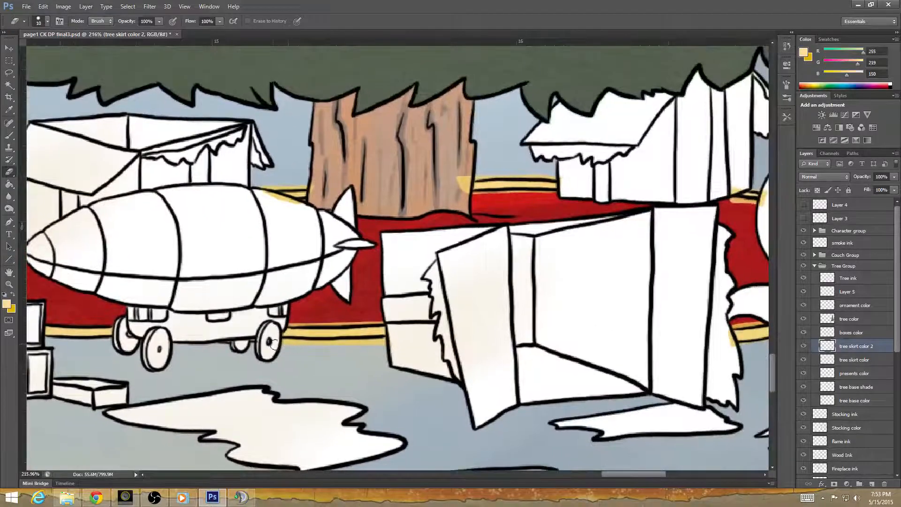
mouse_move(342, 344)
left_mouse_down()
mouse_move(382, 343)
mouse_move(391, 330)
left_mouse_up()
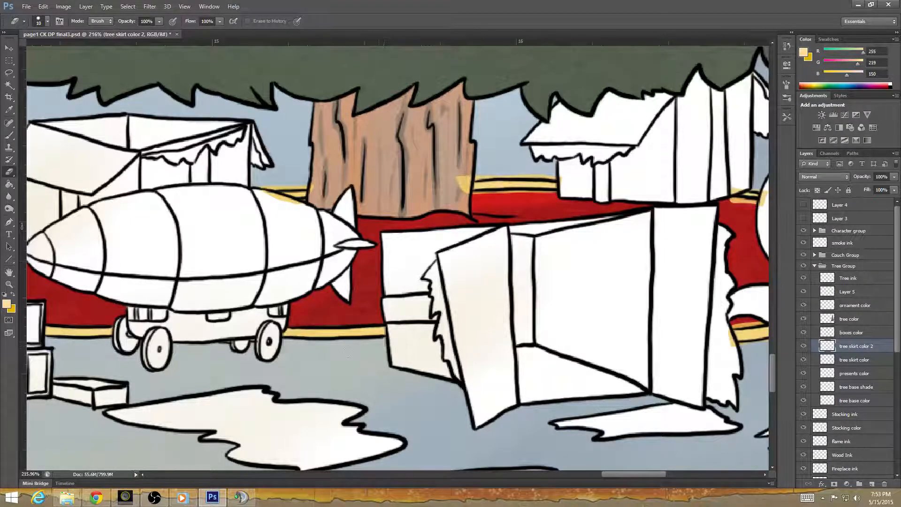
left_click_drag(381, 233, 436, 369)
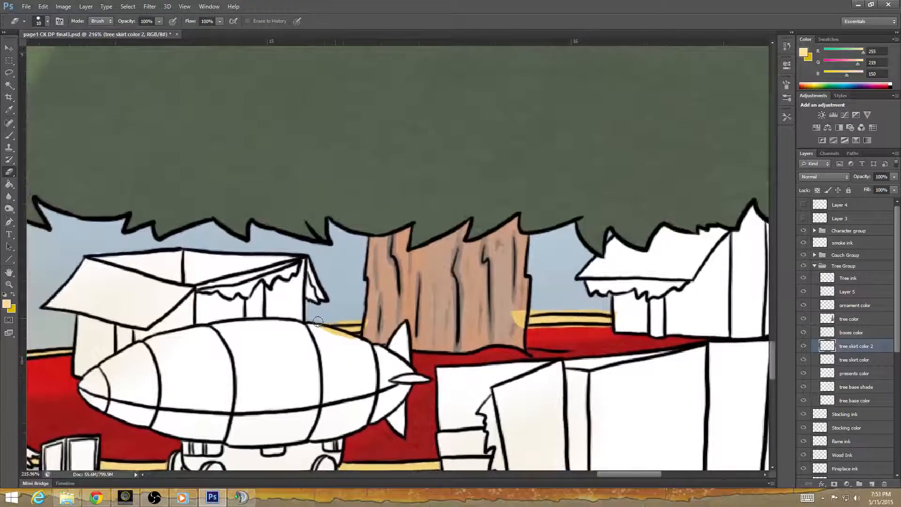
mouse_move(368, 327)
left_mouse_down()
mouse_move(353, 341)
mouse_move(361, 340)
mouse_move(315, 329)
mouse_move(349, 339)
left_mouse_up()
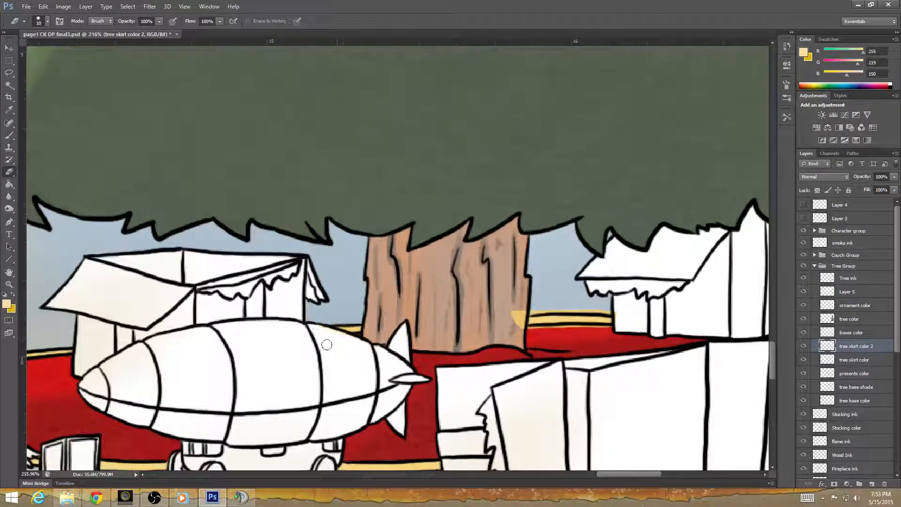
Erase the yellow overspill from the tree trunk, the gift box behind it and the striped ball's edge.
scroll(327, 345, "right", 5)
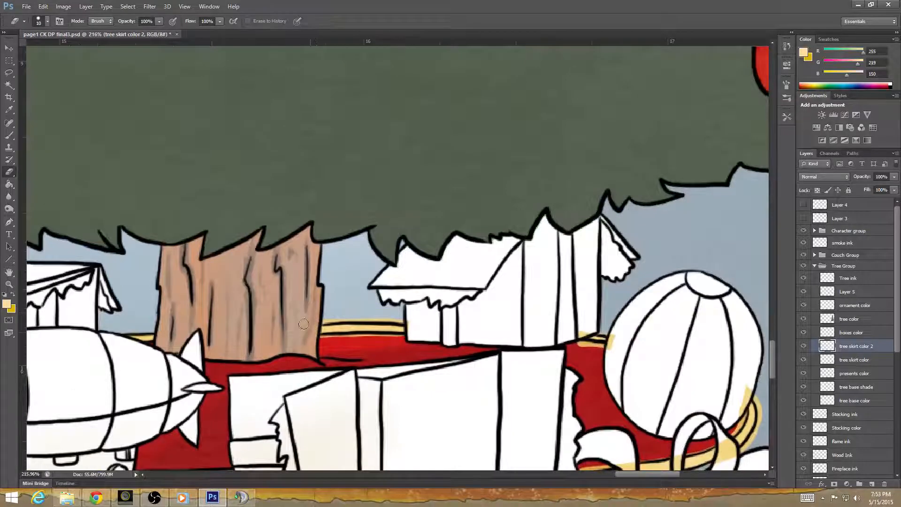
left_click_drag(319, 341, 409, 340)
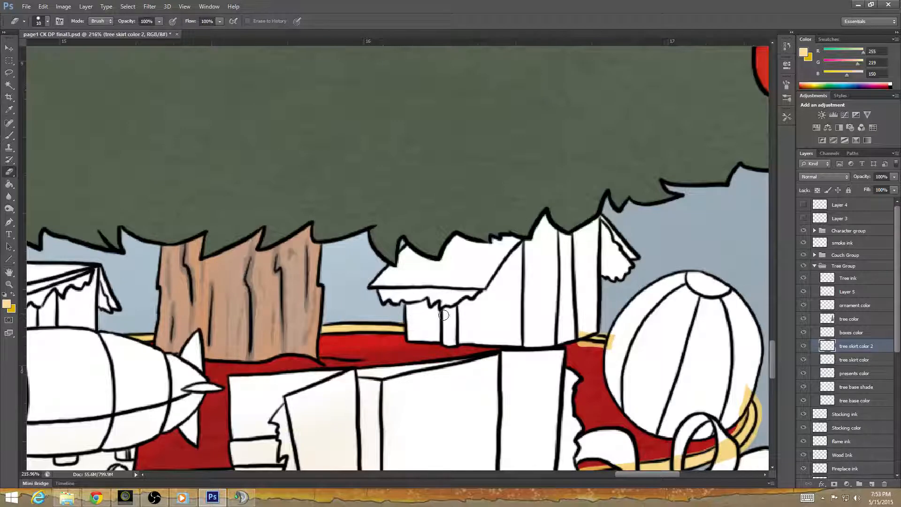
mouse_move(511, 355)
left_mouse_down()
mouse_move(318, 352)
mouse_move(288, 342)
left_mouse_up()
mouse_move(353, 333)
left_mouse_down()
mouse_move(389, 336)
mouse_move(391, 326)
mouse_move(375, 316)
mouse_move(387, 318)
mouse_move(379, 316)
mouse_move(421, 402)
mouse_move(399, 245)
left_mouse_up()
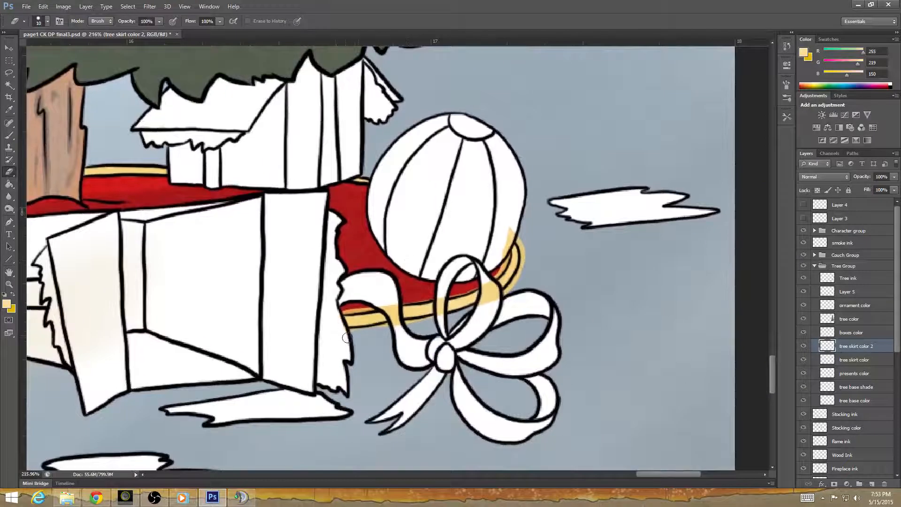
Erase the yellow overspill from the ribbon bow's loops and the lower edge of the striped ball.
left_click_drag(392, 327, 383, 330)
mouse_move(342, 307)
left_mouse_down()
mouse_move(398, 298)
mouse_move(384, 304)
mouse_move(404, 326)
left_mouse_up()
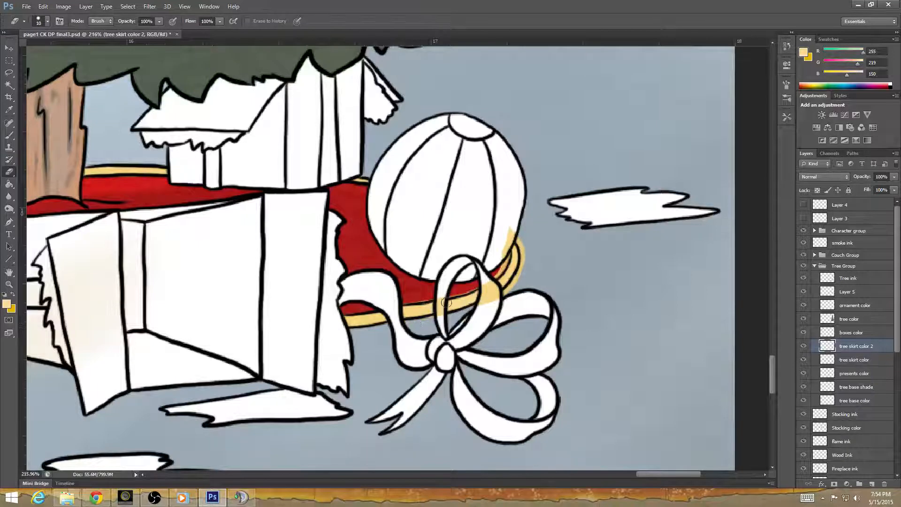
left_click_drag(440, 296, 440, 319)
mouse_move(474, 283)
left_mouse_down()
mouse_move(484, 299)
mouse_move(486, 282)
mouse_move(494, 293)
mouse_move(496, 268)
mouse_move(482, 322)
mouse_move(499, 302)
mouse_move(464, 335)
mouse_move(518, 278)
mouse_move(524, 249)
mouse_move(511, 230)
mouse_move(491, 279)
left_mouse_up()
Examine the tree, toys, fireplace and mantel at reduced zoom for areas that still lack color.
scroll(436, 321, "down", 5)
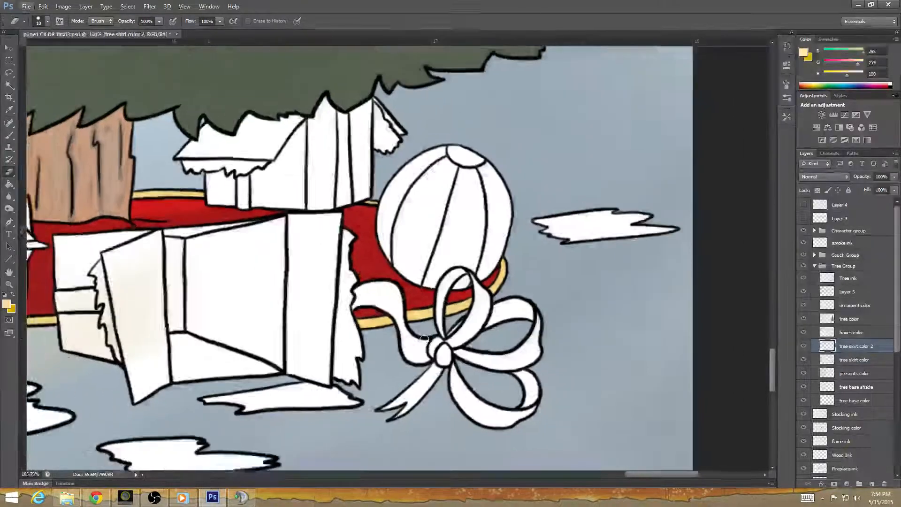
scroll(423, 341, "down", 4)
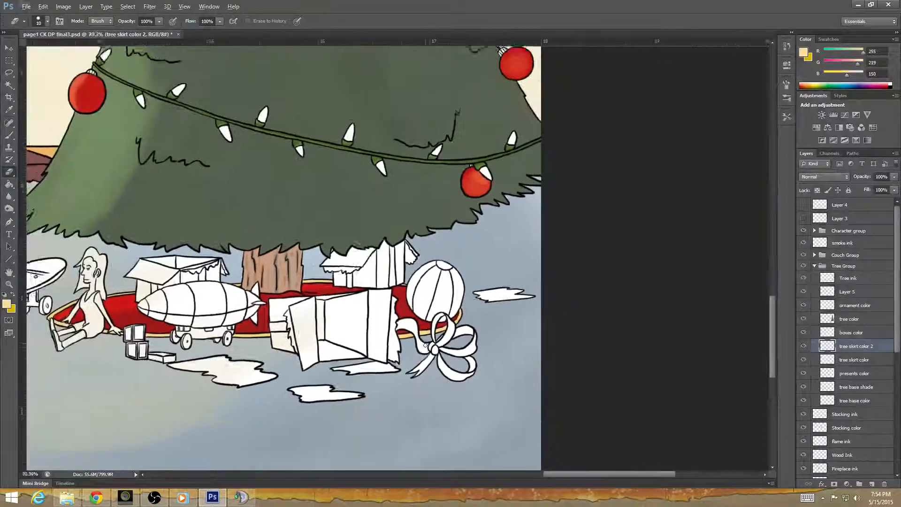
scroll(410, 368, "down", 3)
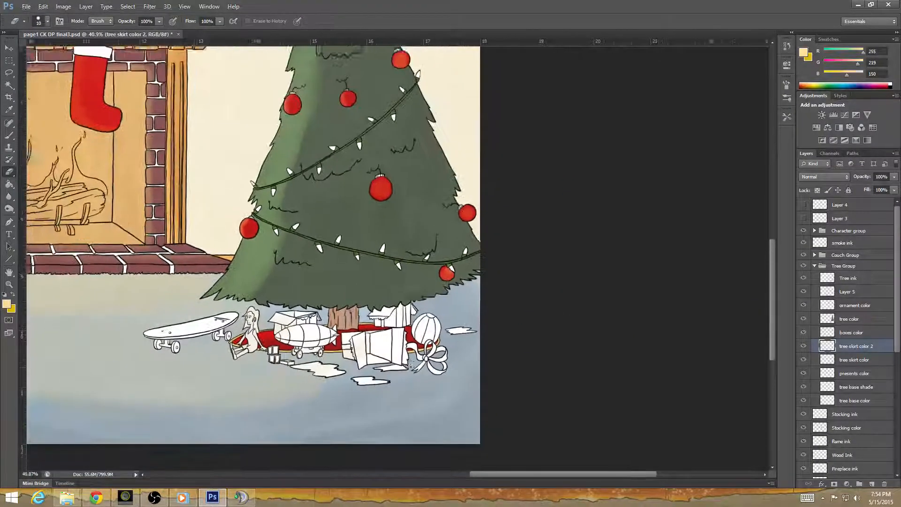
left_click_drag(317, 392, 458, 398)
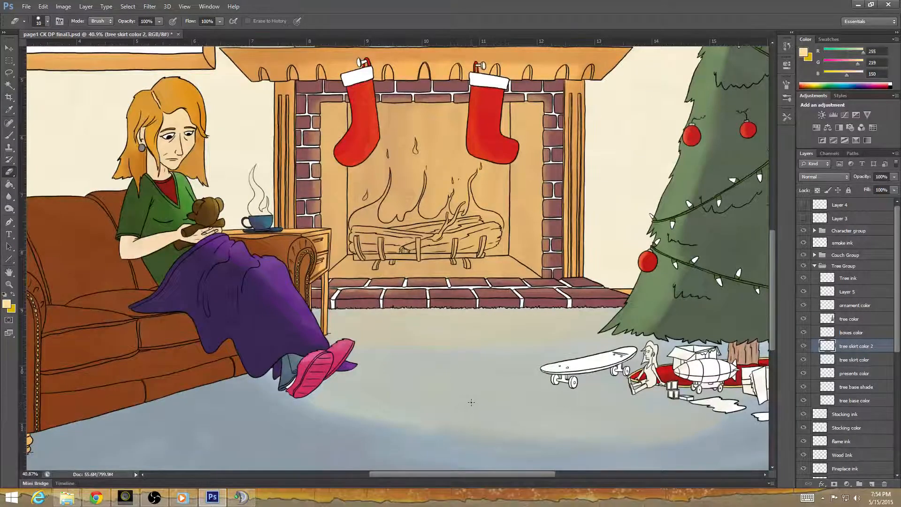
left_click_drag(497, 381, 448, 407)
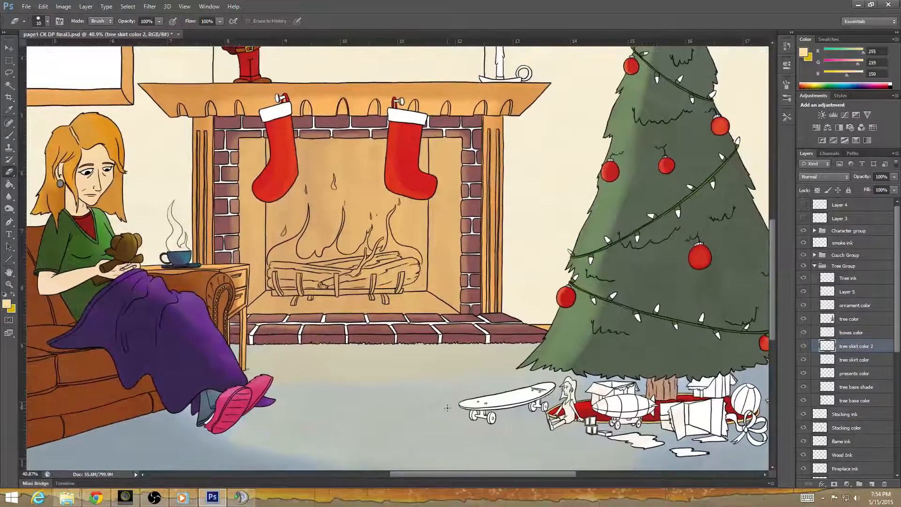
left_click_drag(567, 365, 526, 299)
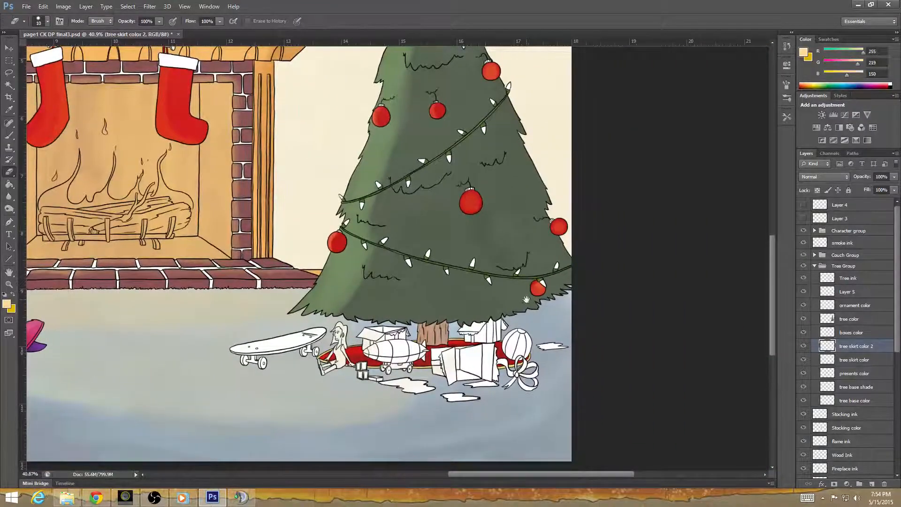
left_click_drag(227, 333, 402, 426)
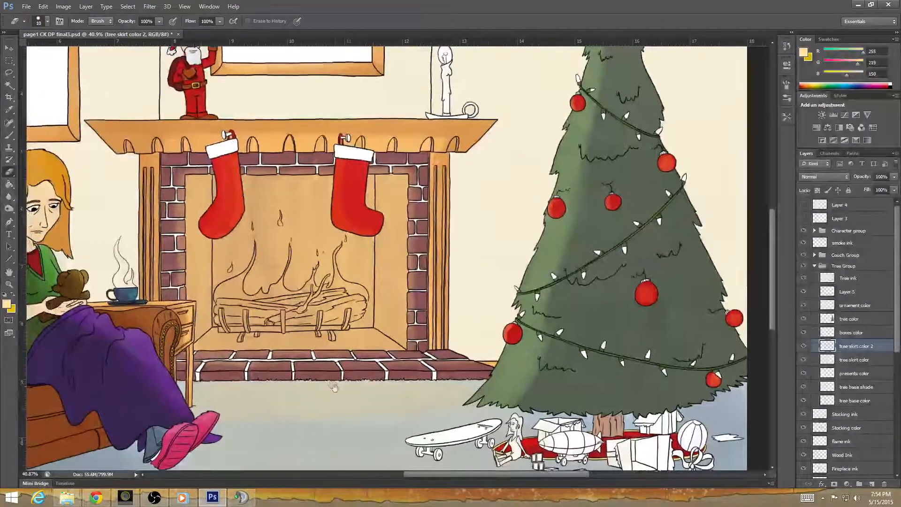
left_click_drag(333, 388, 474, 424)
mouse_move(496, 308)
left_mouse_down()
mouse_move(460, 416)
mouse_move(477, 313)
left_mouse_up()
mouse_move(459, 453)
left_mouse_down()
mouse_move(458, 397)
mouse_move(444, 460)
left_mouse_up()
left_click_drag(492, 388, 481, 421)
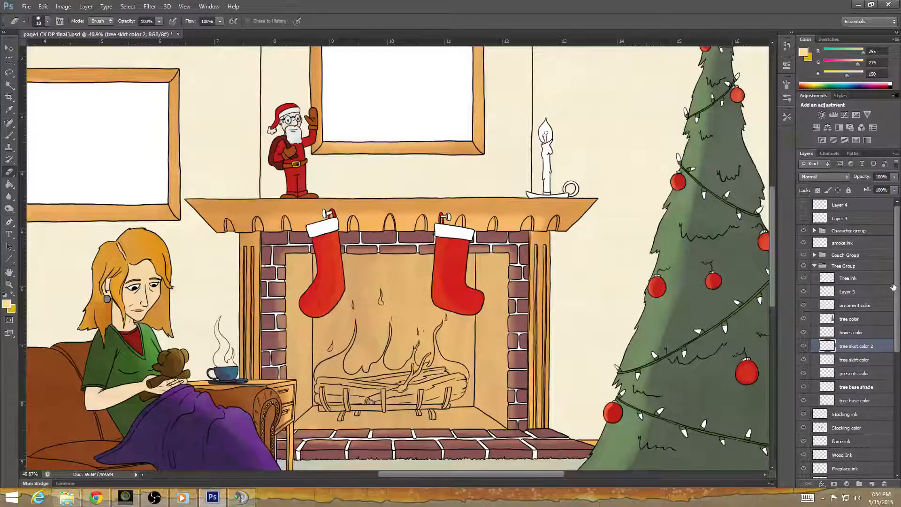
Collapse the Tree Group and add a new layer directly above the Stocking color layer.
mouse_move(896, 296)
left_mouse_down()
mouse_move(891, 317)
mouse_move(890, 298)
left_mouse_up()
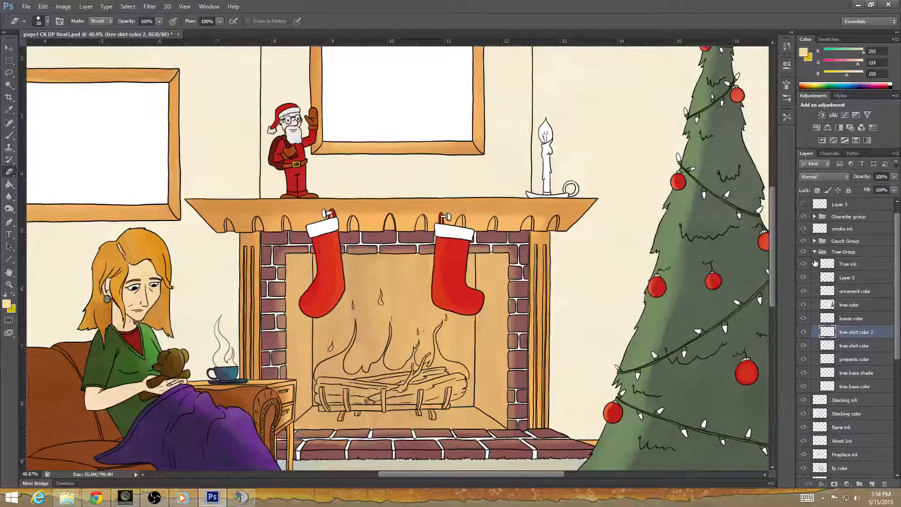
left_click(814, 252)
scroll(896, 265, "down", 1)
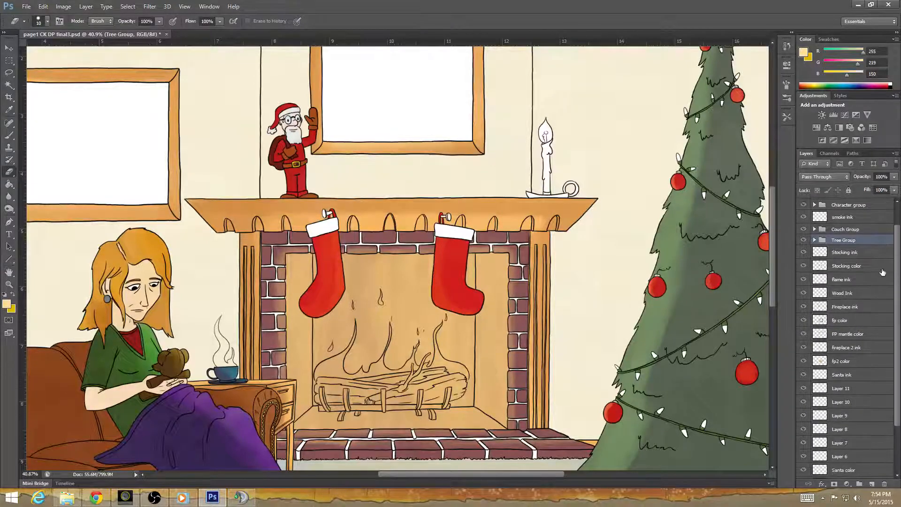
left_click(878, 268)
left_click(871, 484)
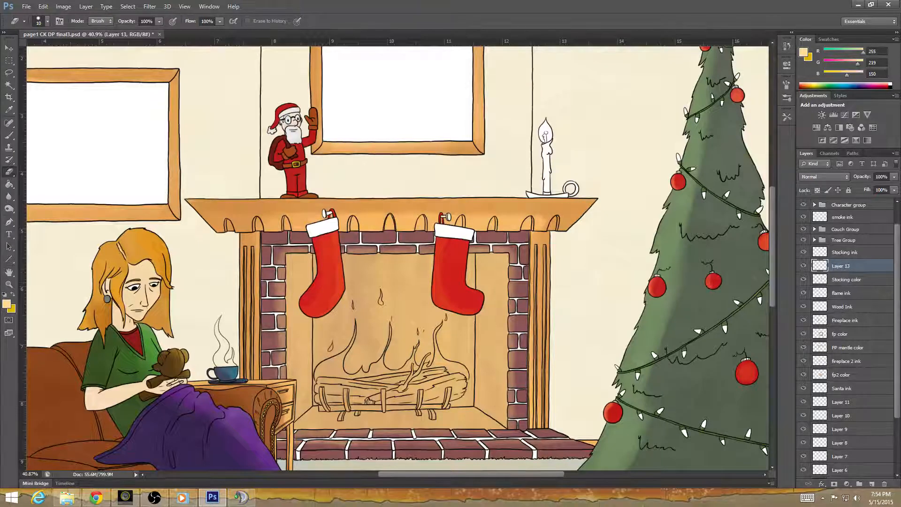
Choose the Brush tool and set the foreground color to light gray dbdbdb.
left_click(9, 135)
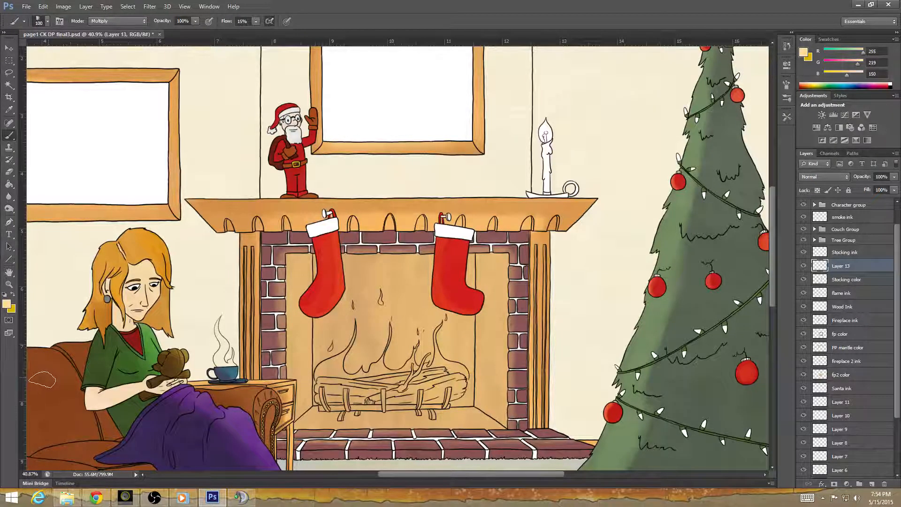
left_click(7, 304)
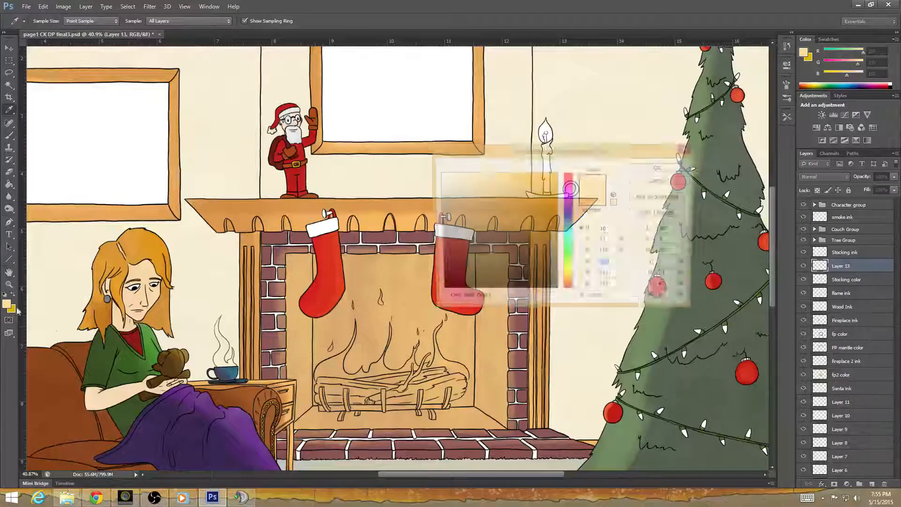
left_click(439, 194)
left_click_drag(438, 193, 436, 188)
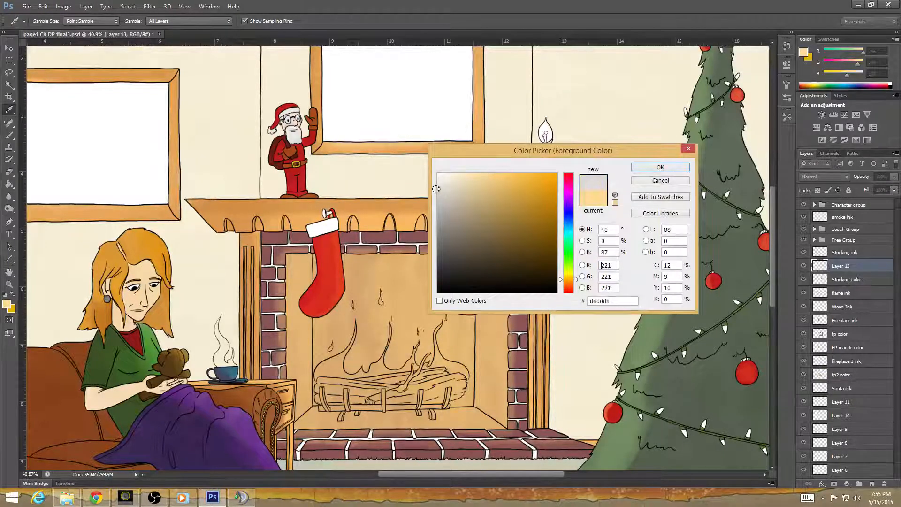
left_click(651, 168)
Set the second swatch color to dark gray 676767, keeping the light gray as the active painting color.
left_click(13, 295)
left_click(7, 304)
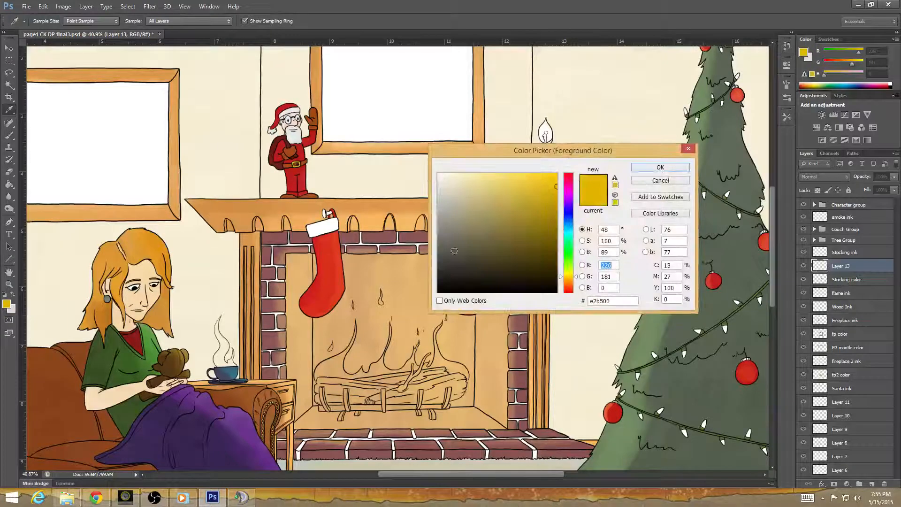
left_click_drag(441, 225, 432, 244)
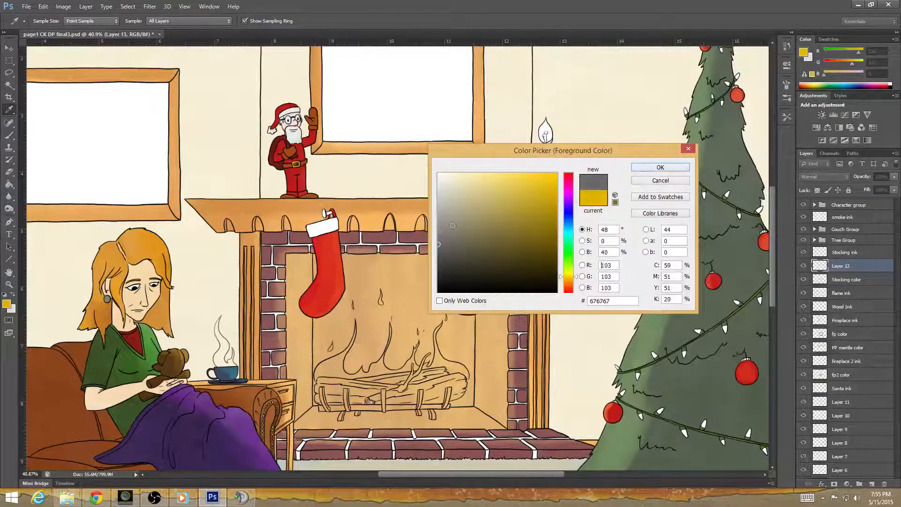
left_click(661, 168)
left_click(14, 294)
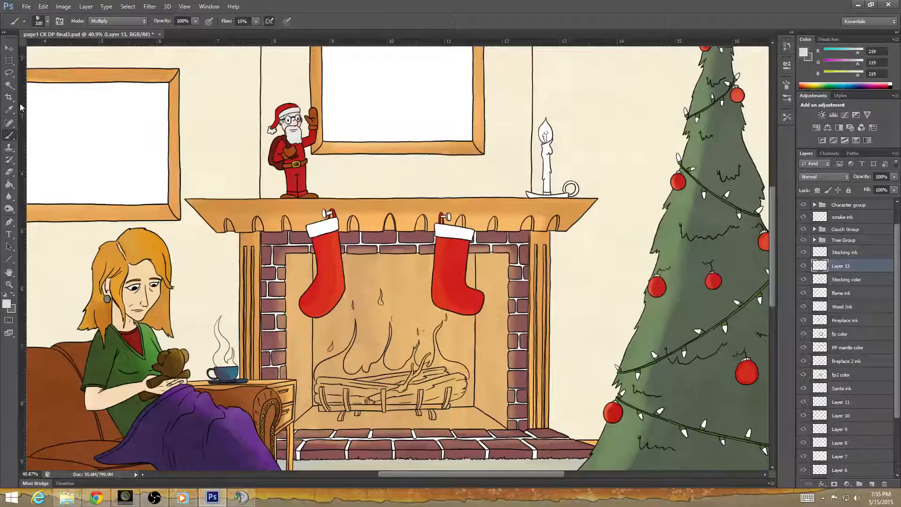
Undo a trial gray stroke on the first stocking's cuff and lighten the foreground color to RGB 240, 240, 240.
mouse_move(315, 229)
left_mouse_down()
mouse_move(340, 227)
mouse_move(304, 230)
left_mouse_up()
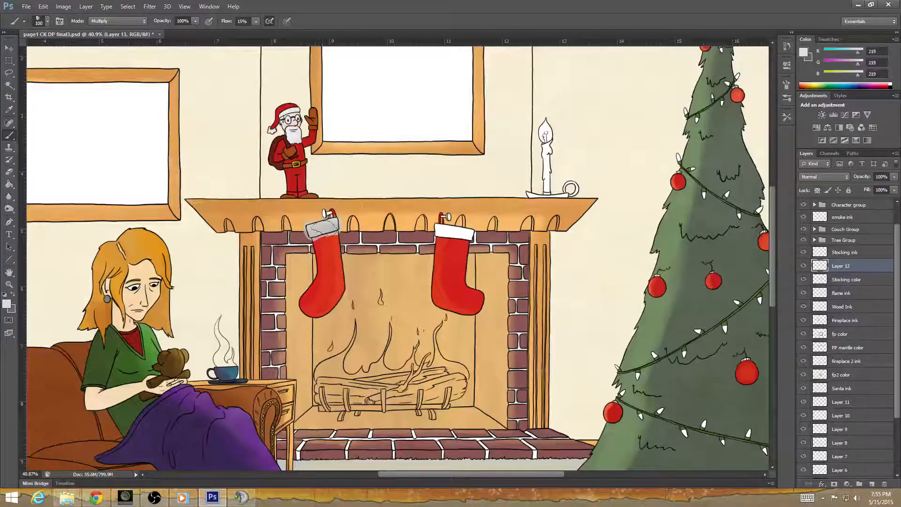
key("ctrl+z")
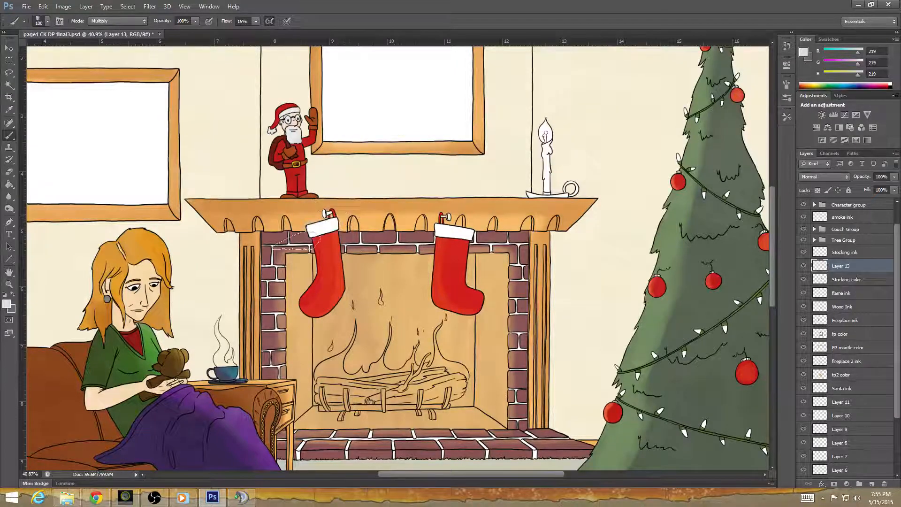
left_click(8, 304)
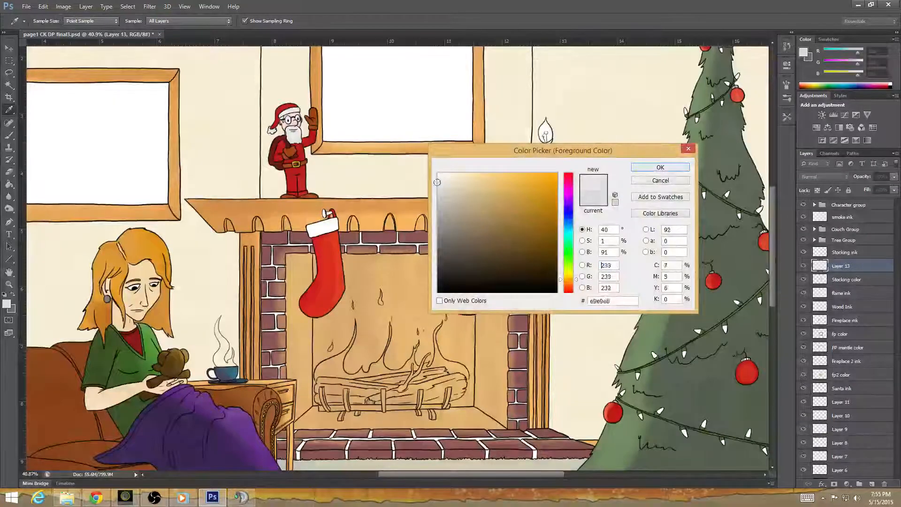
left_click(654, 169)
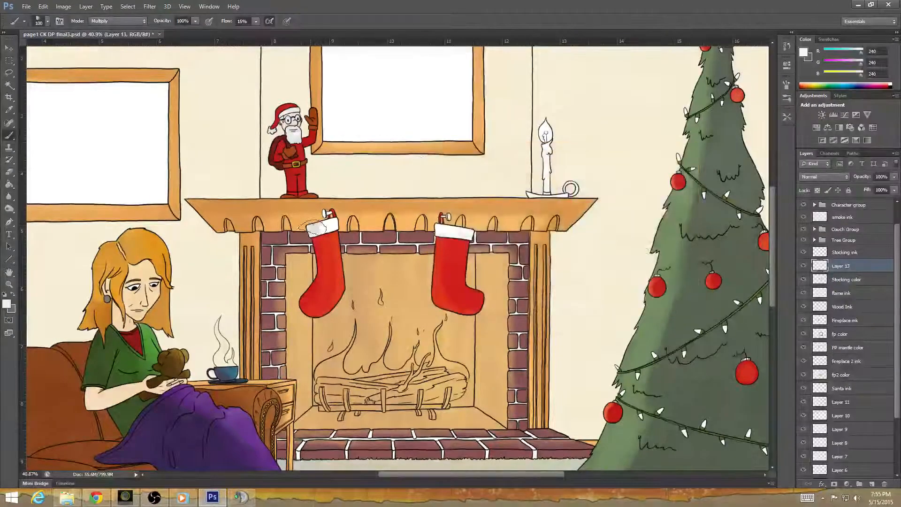
Paint the white cuffs of both stockings with the light gray on the new layer.
mouse_move(322, 225)
left_mouse_down()
mouse_move(342, 229)
mouse_move(307, 235)
mouse_move(350, 225)
mouse_move(308, 236)
left_mouse_up()
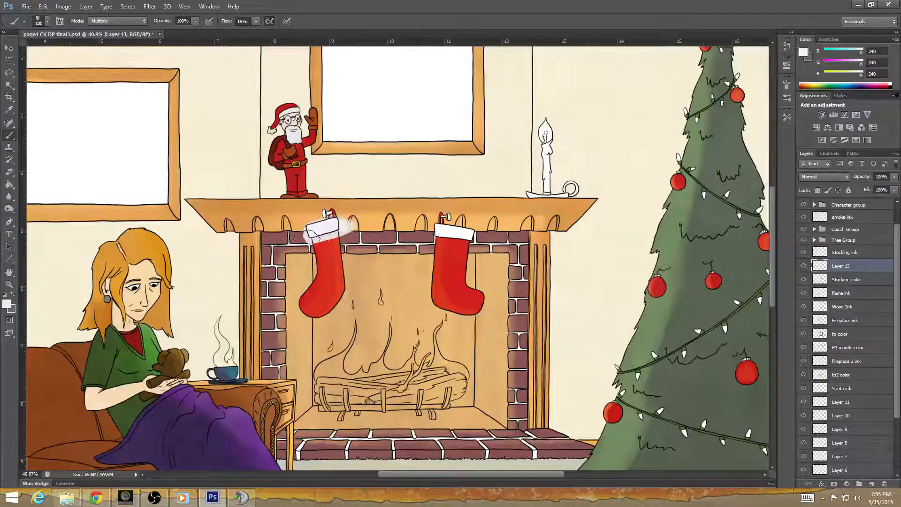
mouse_move(438, 230)
left_mouse_down()
mouse_move(458, 237)
mouse_move(434, 228)
mouse_move(467, 236)
mouse_move(426, 236)
mouse_move(481, 242)
mouse_move(444, 225)
mouse_move(497, 239)
mouse_move(502, 256)
mouse_move(485, 277)
left_mouse_up()
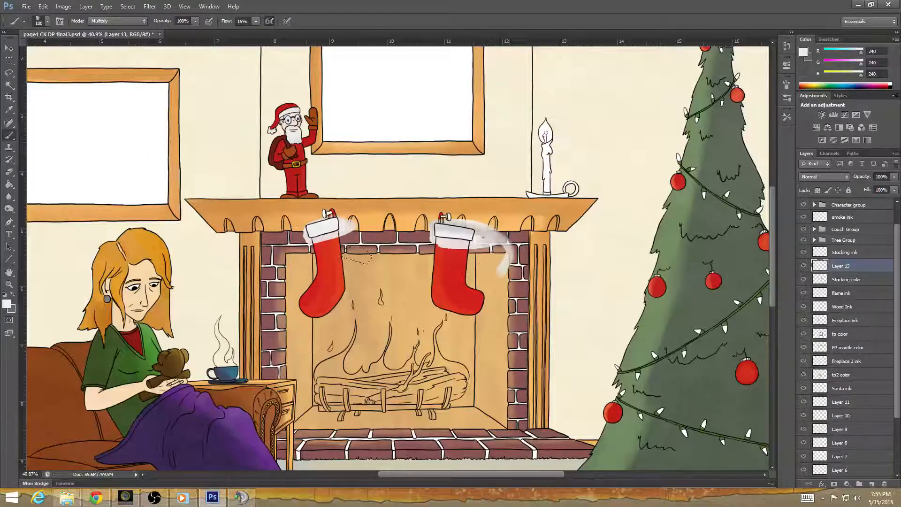
left_click_drag(296, 226, 345, 220)
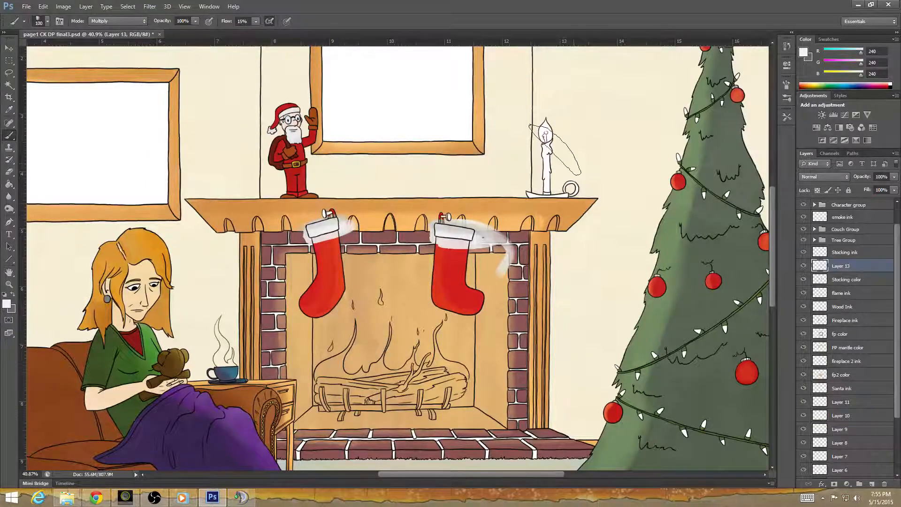
Expand the Tree Group and add a new layer directly above Layer 5.
mouse_move(499, 384)
left_mouse_down()
mouse_move(373, 316)
mouse_move(506, 272)
mouse_move(403, 229)
left_mouse_up()
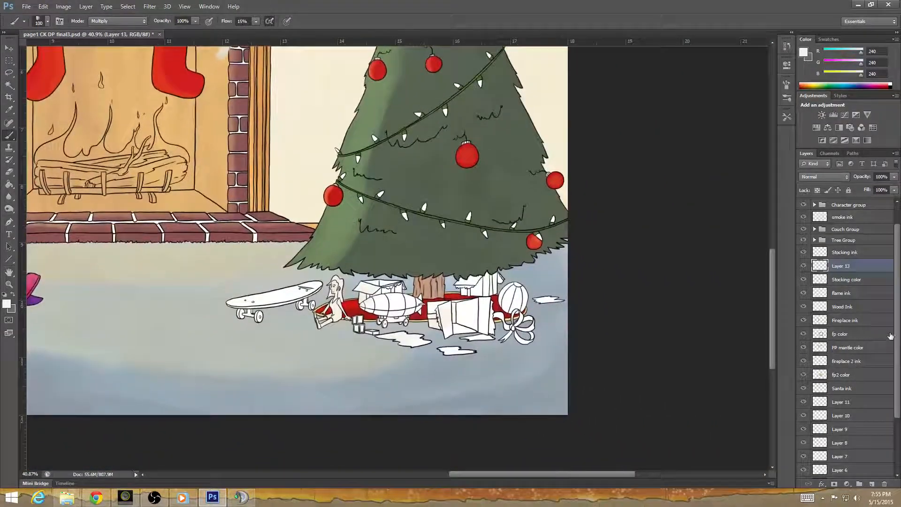
scroll(896, 336, "up", 2)
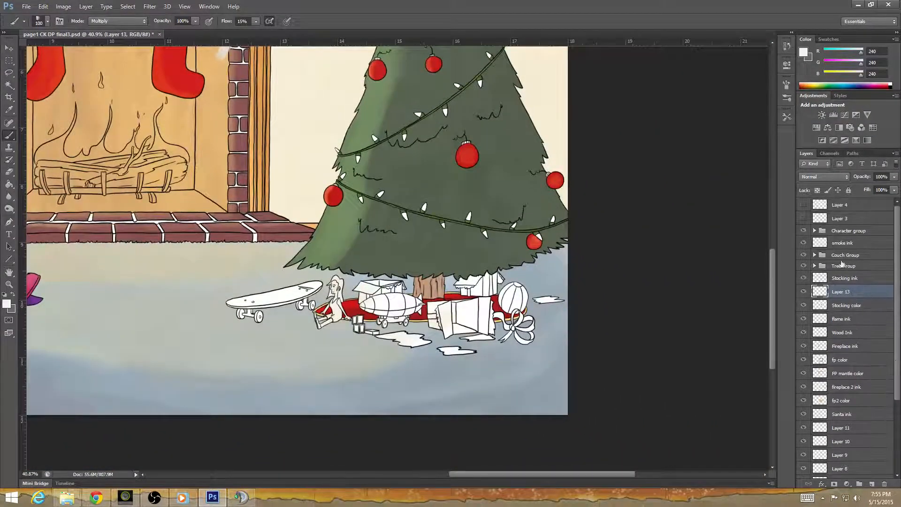
left_click(814, 266)
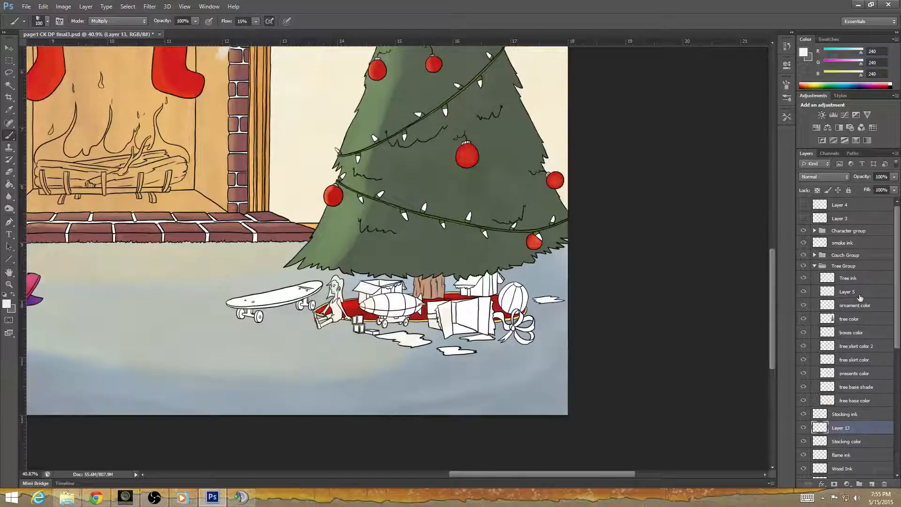
left_click(862, 321)
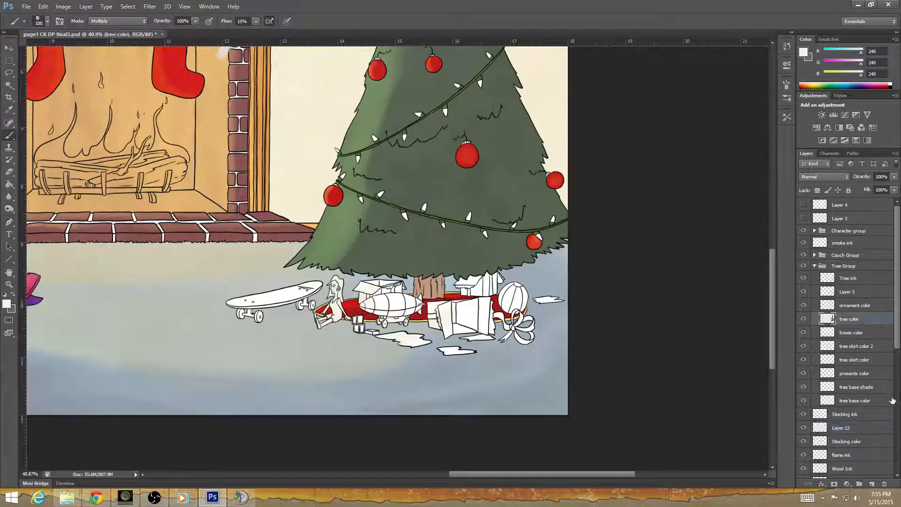
left_click(853, 305)
left_click(851, 292)
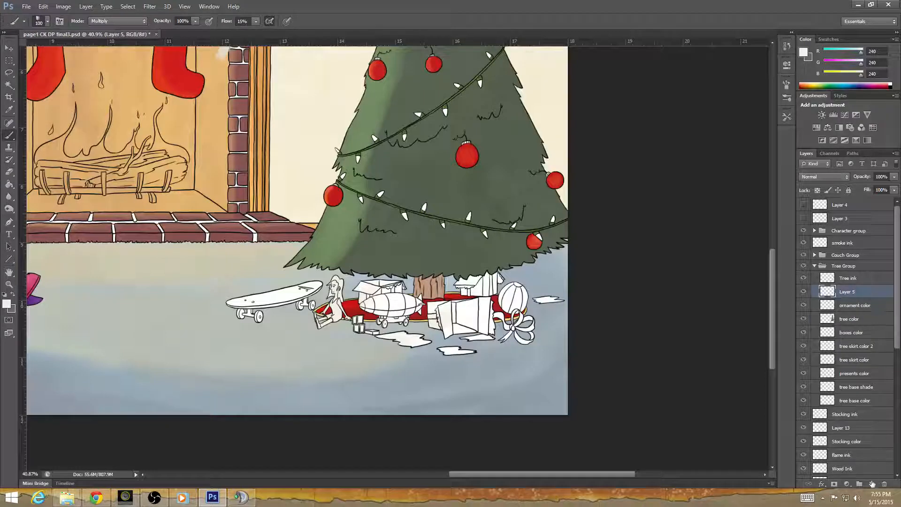
left_click(872, 484)
Paint the toy airship and its wheeled cart under the tree with the light gray.
scroll(391, 311, "up", 5)
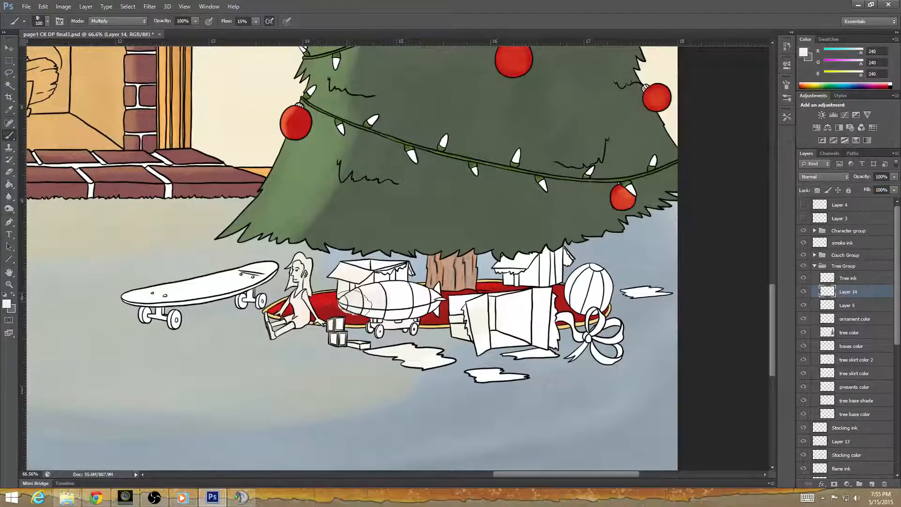
mouse_move(354, 303)
left_mouse_down()
mouse_move(411, 307)
mouse_move(384, 315)
mouse_move(349, 304)
mouse_move(400, 307)
mouse_move(368, 309)
mouse_move(399, 296)
mouse_move(356, 295)
mouse_move(427, 289)
mouse_move(417, 305)
mouse_move(425, 306)
mouse_move(380, 324)
mouse_move(420, 310)
mouse_move(349, 309)
mouse_move(406, 310)
mouse_move(370, 329)
mouse_move(413, 347)
mouse_move(378, 324)
mouse_move(359, 329)
mouse_move(397, 328)
left_mouse_up()
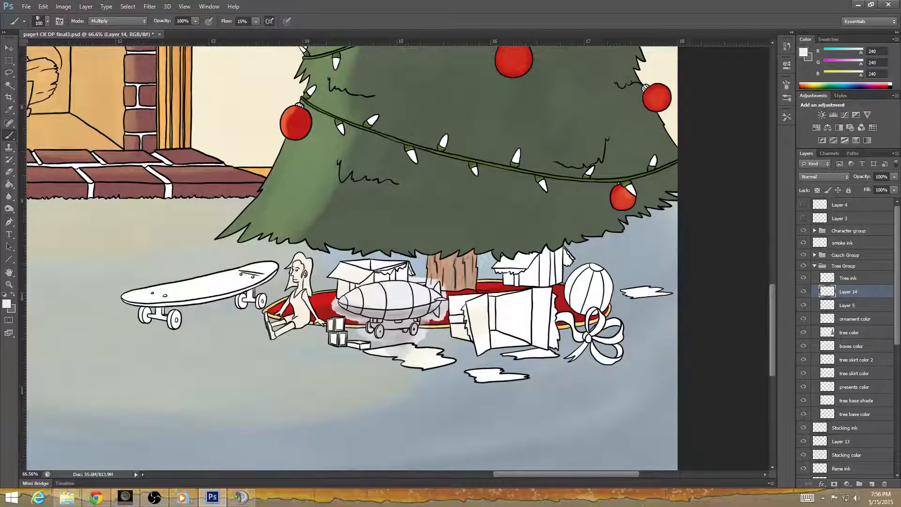
Paint the skateboard's deck, trucks and wheels with the light gray on Layer 14.
left_click(38, 496)
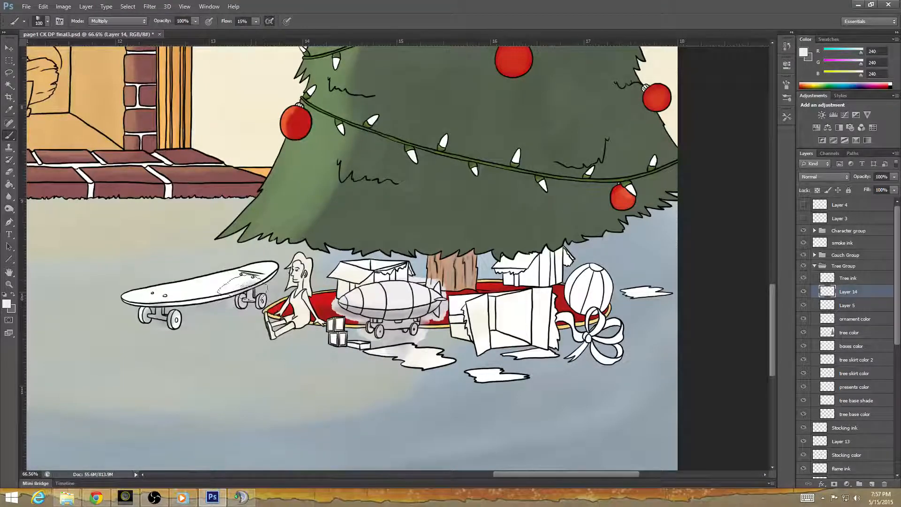
left_click_drag(242, 282, 145, 295)
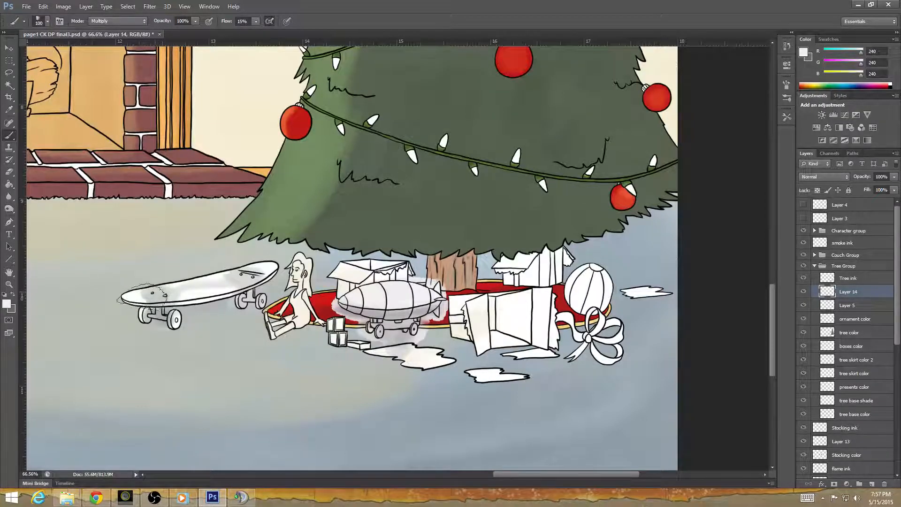
left_click_drag(218, 317, 254, 311)
mouse_move(158, 319)
left_mouse_down()
mouse_move(175, 339)
mouse_move(224, 360)
mouse_move(281, 367)
left_mouse_up()
Erase the light gray from the left part of the skateboard's deck and around its left wheels.
left_click(10, 172)
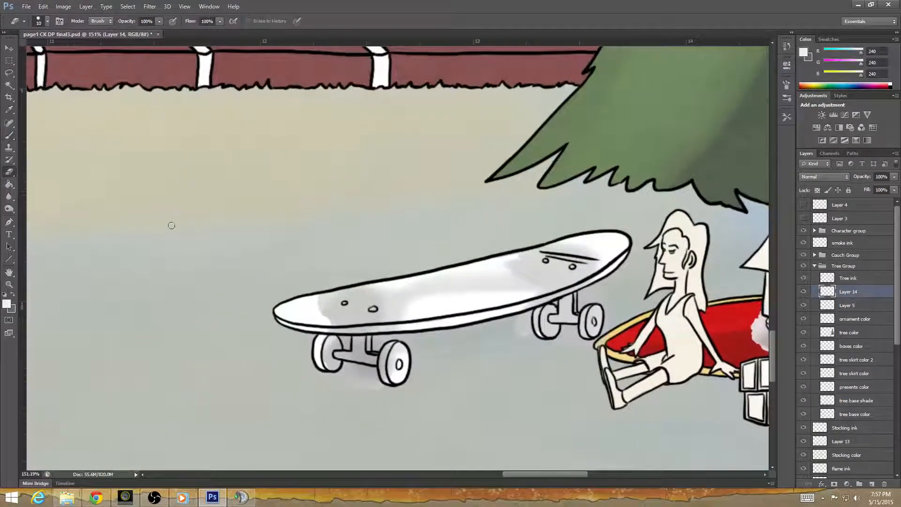
mouse_move(373, 269)
left_mouse_down()
mouse_move(379, 321)
mouse_move(433, 379)
mouse_move(378, 328)
mouse_move(349, 379)
left_mouse_up()
mouse_move(219, 356)
left_mouse_down()
mouse_move(232, 382)
mouse_move(216, 378)
mouse_move(297, 387)
mouse_move(263, 394)
mouse_move(218, 353)
mouse_move(291, 370)
mouse_move(223, 364)
mouse_move(311, 389)
mouse_move(260, 382)
mouse_move(288, 394)
mouse_move(227, 379)
mouse_move(213, 355)
mouse_move(226, 329)
mouse_move(230, 337)
mouse_move(217, 327)
mouse_move(234, 321)
mouse_move(240, 331)
mouse_move(232, 316)
mouse_move(249, 310)
mouse_move(227, 308)
mouse_move(303, 305)
mouse_move(285, 314)
mouse_move(282, 326)
mouse_move(336, 312)
mouse_move(329, 300)
mouse_move(340, 287)
mouse_move(320, 332)
left_mouse_up()
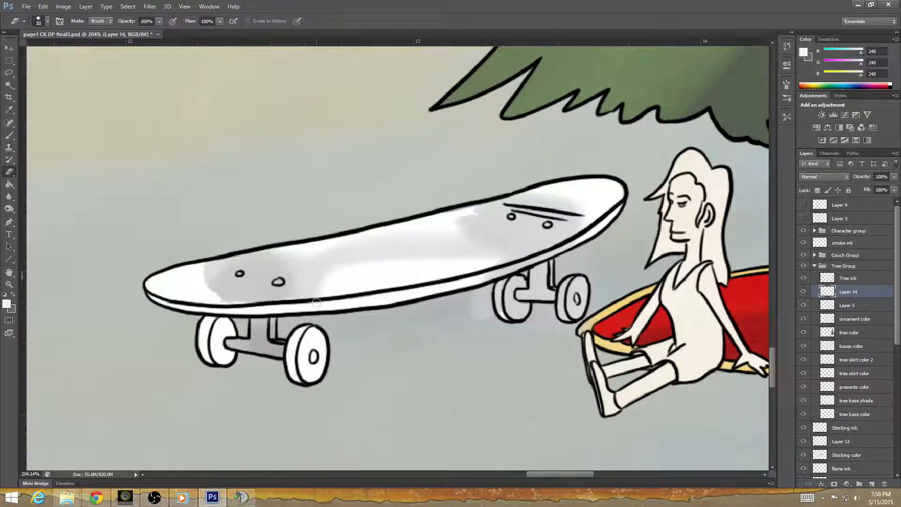
mouse_move(250, 309)
left_mouse_down()
mouse_move(286, 302)
mouse_move(208, 289)
mouse_move(220, 260)
mouse_move(208, 261)
mouse_move(258, 248)
mouse_move(221, 268)
mouse_move(222, 284)
mouse_move(232, 267)
mouse_move(250, 271)
mouse_move(233, 283)
mouse_move(257, 269)
mouse_move(246, 261)
mouse_move(290, 251)
left_mouse_up()
mouse_move(341, 241)
left_mouse_down()
mouse_move(516, 198)
mouse_move(573, 219)
mouse_move(551, 217)
left_mouse_up()
mouse_move(249, 281)
left_mouse_down()
mouse_move(293, 265)
mouse_move(286, 256)
mouse_move(344, 248)
mouse_move(296, 263)
mouse_move(298, 272)
mouse_move(286, 274)
mouse_move(303, 289)
mouse_move(265, 307)
mouse_move(261, 285)
mouse_move(262, 294)
mouse_move(265, 285)
mouse_move(287, 291)
mouse_move(277, 293)
mouse_move(298, 276)
mouse_move(291, 287)
mouse_move(332, 285)
mouse_move(287, 298)
mouse_move(342, 280)
mouse_move(300, 282)
mouse_move(323, 259)
mouse_move(349, 265)
mouse_move(408, 250)
mouse_move(500, 257)
mouse_move(480, 277)
left_mouse_up()
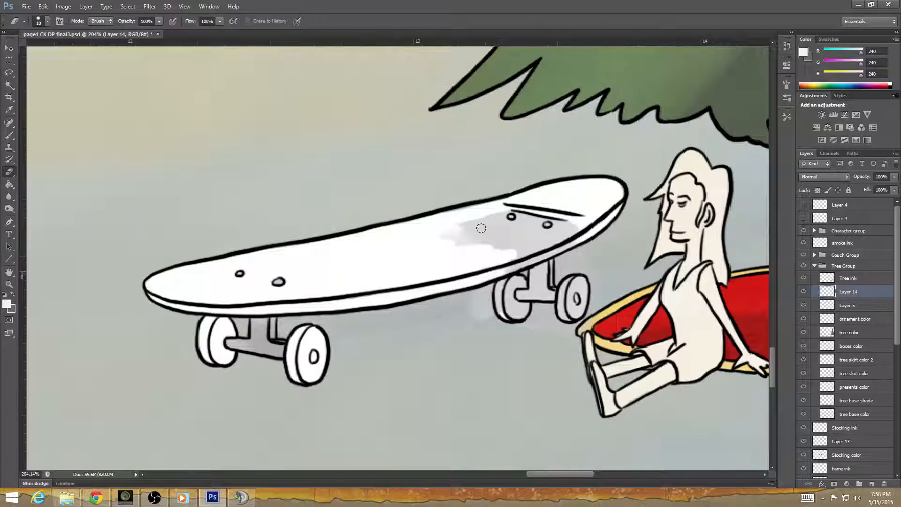
Erase the remaining gray from the right end of the skateboard's deck and from its right wheels.
mouse_move(473, 322)
left_mouse_down()
mouse_move(221, 400)
mouse_move(223, 364)
mouse_move(292, 328)
left_mouse_up()
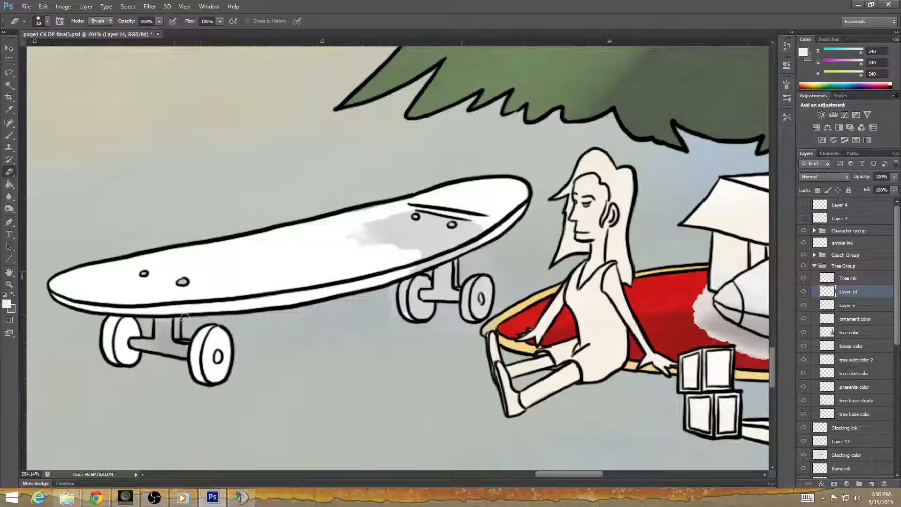
left_click_drag(391, 351, 287, 411)
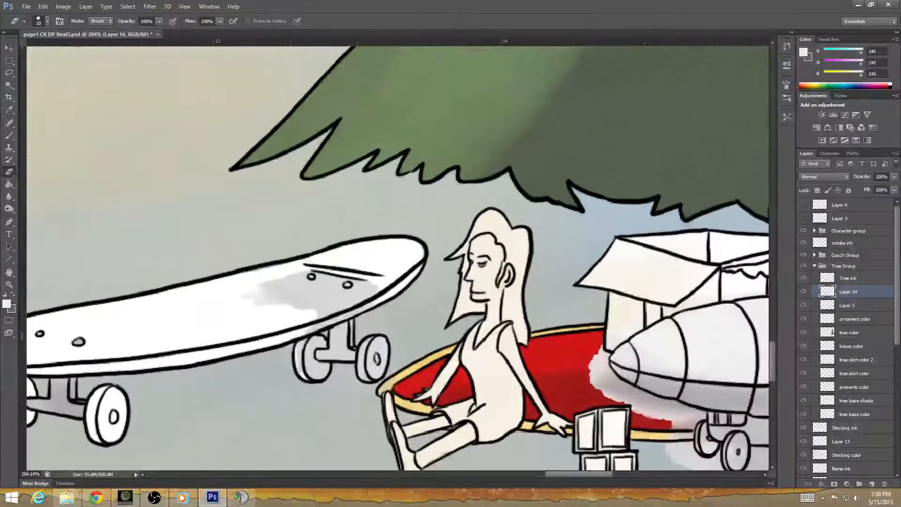
mouse_move(305, 328)
left_mouse_down()
mouse_move(375, 298)
mouse_move(321, 308)
mouse_move(251, 305)
mouse_move(287, 274)
mouse_move(303, 292)
mouse_move(303, 275)
mouse_move(310, 290)
mouse_move(304, 283)
mouse_move(322, 279)
mouse_move(314, 269)
mouse_move(328, 280)
mouse_move(316, 308)
mouse_move(344, 274)
mouse_move(340, 295)
mouse_move(358, 287)
mouse_move(347, 277)
mouse_move(374, 281)
left_mouse_up()
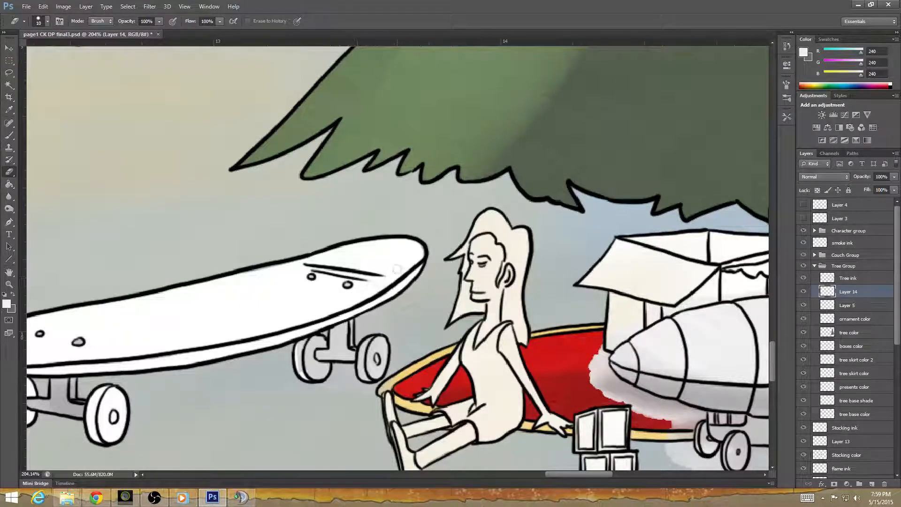
mouse_move(306, 340)
left_mouse_down()
mouse_move(300, 355)
mouse_move(299, 342)
mouse_move(323, 343)
mouse_move(323, 333)
left_mouse_up()
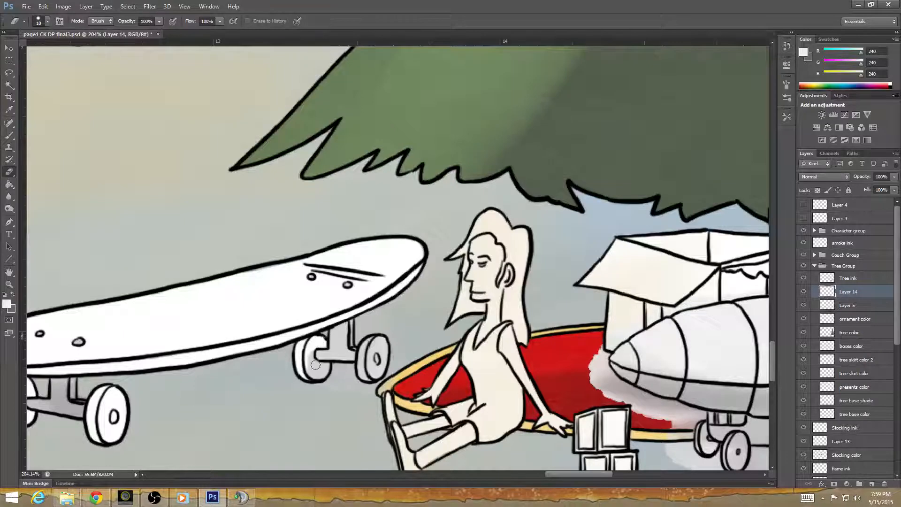
left_click_drag(315, 365, 323, 375)
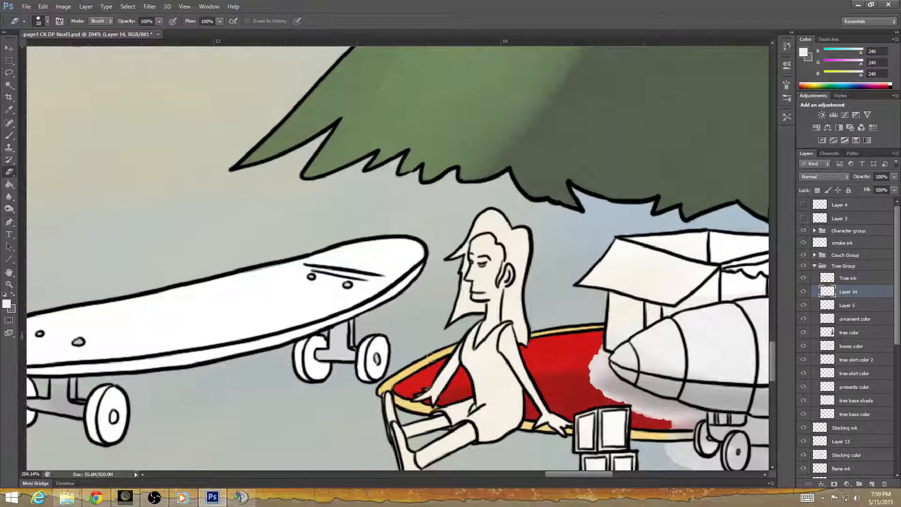
Erase the gray overspill above the toy airship, on the open box behind it and the tree trunk.
scroll(411, 380, "down", 3)
left_click_drag(405, 388, 732, 291)
left_click_drag(324, 404, 751, 350)
left_click_drag(300, 274, 94, 336)
left_click_drag(646, 376, 273, 399)
left_click_drag(593, 302, 364, 389)
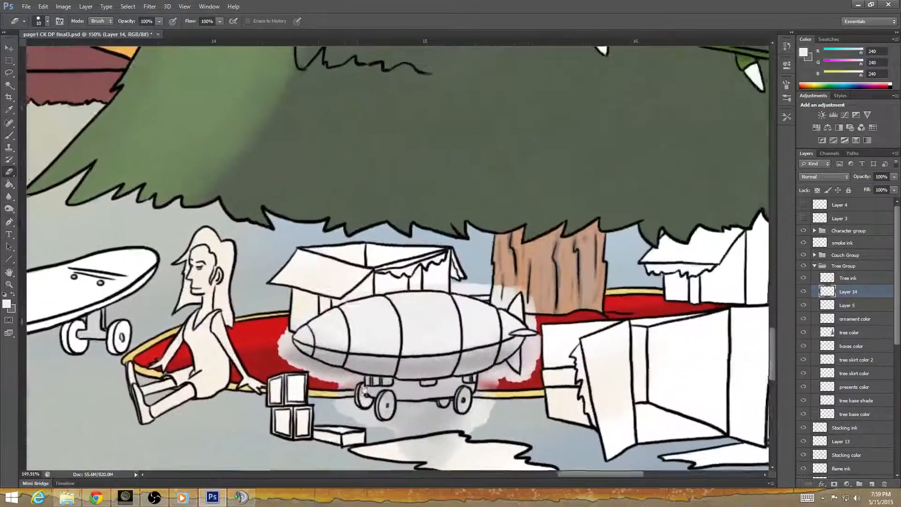
scroll(331, 362, "up", 3)
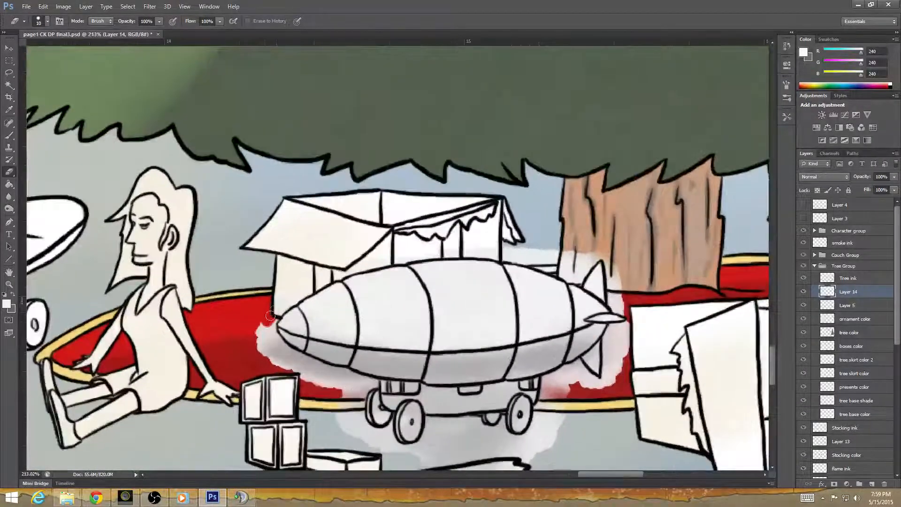
left_click_drag(271, 316, 279, 299)
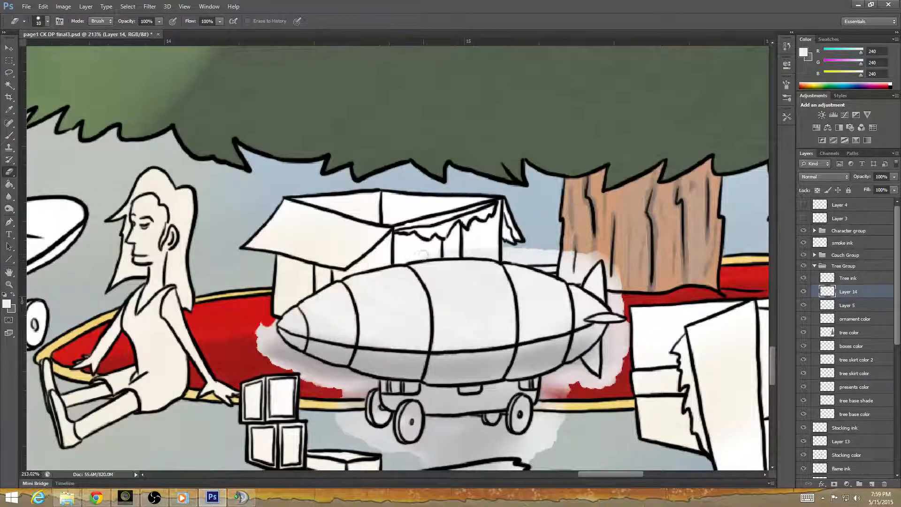
mouse_move(514, 255)
left_mouse_down()
mouse_move(553, 267)
mouse_move(570, 261)
mouse_move(548, 259)
mouse_move(582, 261)
mouse_move(554, 271)
mouse_move(573, 281)
mouse_move(603, 256)
mouse_move(610, 274)
mouse_move(618, 250)
mouse_move(605, 283)
mouse_move(591, 286)
mouse_move(610, 299)
mouse_move(624, 282)
mouse_move(617, 272)
mouse_move(616, 298)
mouse_move(624, 289)
left_mouse_up()
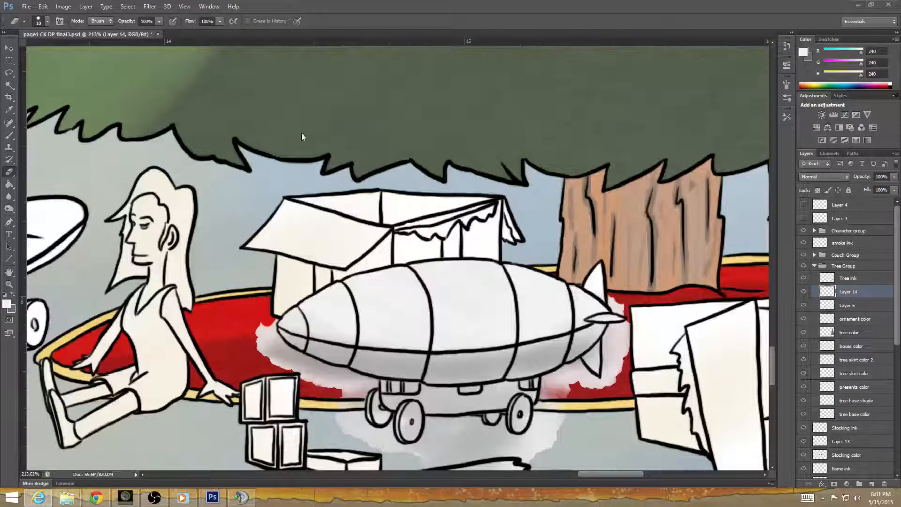
Erase the gray overspill beneath the airship, around its wheeled cart and beside its tail fins.
left_click(330, 25)
left_click_drag(305, 366, 190, 304)
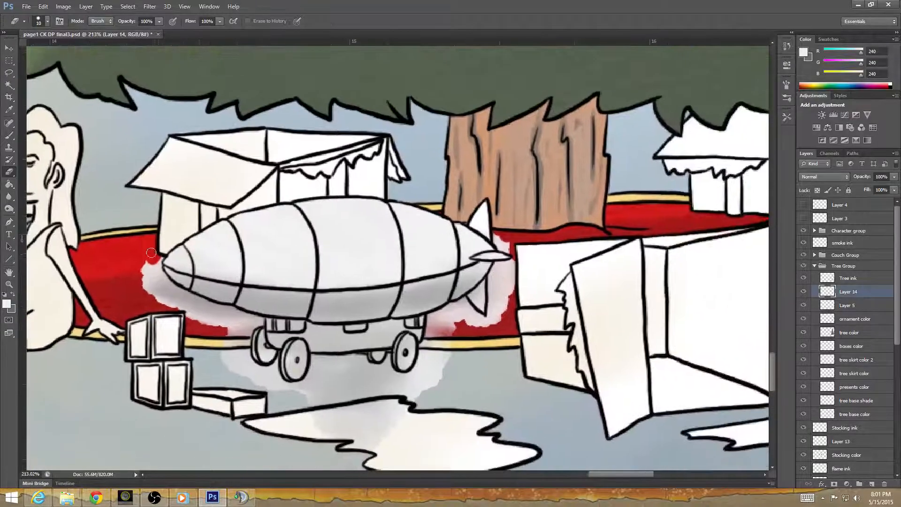
mouse_move(161, 254)
left_mouse_down()
mouse_move(155, 276)
mouse_move(163, 287)
mouse_move(153, 303)
mouse_move(146, 276)
mouse_move(170, 296)
mouse_move(161, 275)
mouse_move(193, 302)
mouse_move(190, 315)
mouse_move(188, 296)
mouse_move(198, 303)
mouse_move(186, 295)
mouse_move(216, 310)
mouse_move(208, 328)
mouse_move(215, 329)
mouse_move(204, 308)
mouse_move(225, 329)
mouse_move(215, 308)
mouse_move(230, 309)
mouse_move(232, 342)
mouse_move(241, 327)
mouse_move(246, 337)
mouse_move(267, 324)
mouse_move(268, 304)
mouse_move(234, 347)
mouse_move(230, 376)
mouse_move(220, 347)
left_mouse_up()
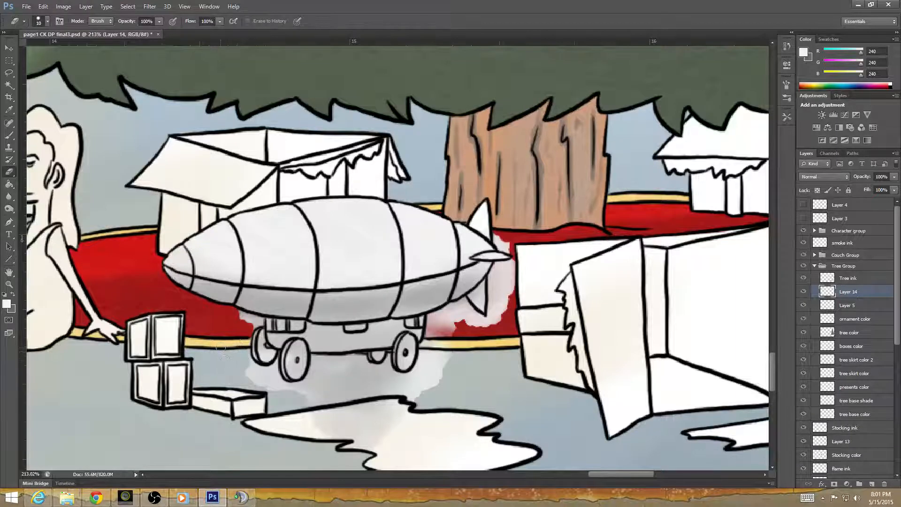
mouse_move(246, 380)
left_mouse_down()
mouse_move(248, 367)
mouse_move(261, 371)
mouse_move(260, 392)
mouse_move(273, 389)
left_mouse_up()
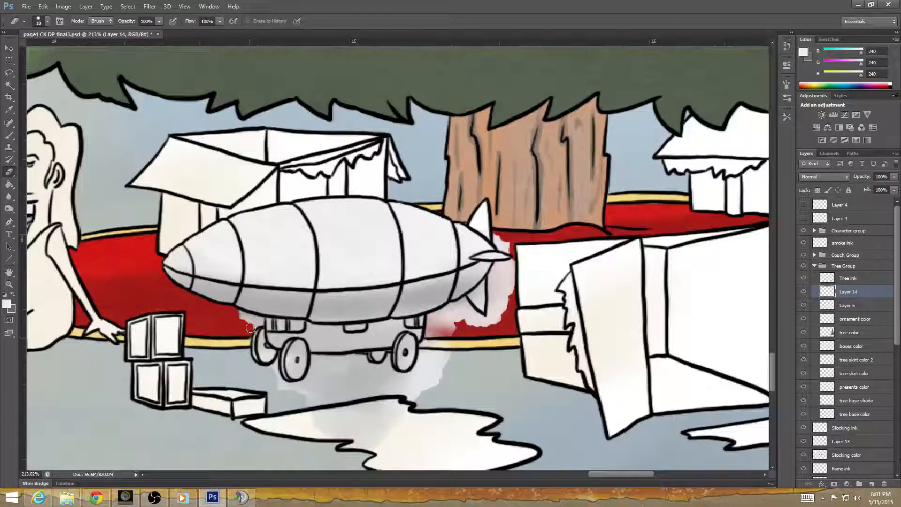
mouse_move(249, 328)
left_mouse_down()
mouse_move(245, 317)
mouse_move(264, 318)
left_mouse_up()
mouse_move(273, 372)
left_mouse_down()
mouse_move(281, 390)
mouse_move(262, 373)
mouse_move(284, 388)
mouse_move(315, 374)
mouse_move(309, 409)
mouse_move(335, 448)
mouse_move(348, 445)
mouse_move(366, 409)
mouse_move(395, 433)
mouse_move(402, 409)
mouse_move(347, 412)
mouse_move(417, 395)
mouse_move(321, 387)
mouse_move(333, 380)
mouse_move(314, 358)
mouse_move(361, 358)
mouse_move(326, 377)
mouse_move(353, 362)
mouse_move(371, 370)
mouse_move(361, 379)
mouse_move(368, 386)
mouse_move(380, 383)
mouse_move(389, 353)
mouse_move(383, 370)
mouse_move(441, 385)
mouse_move(403, 376)
mouse_move(426, 357)
mouse_move(435, 385)
mouse_move(422, 350)
mouse_move(434, 329)
mouse_move(430, 313)
mouse_move(462, 300)
mouse_move(469, 312)
mouse_move(438, 329)
mouse_move(491, 320)
mouse_move(516, 277)
mouse_move(493, 283)
left_mouse_up()
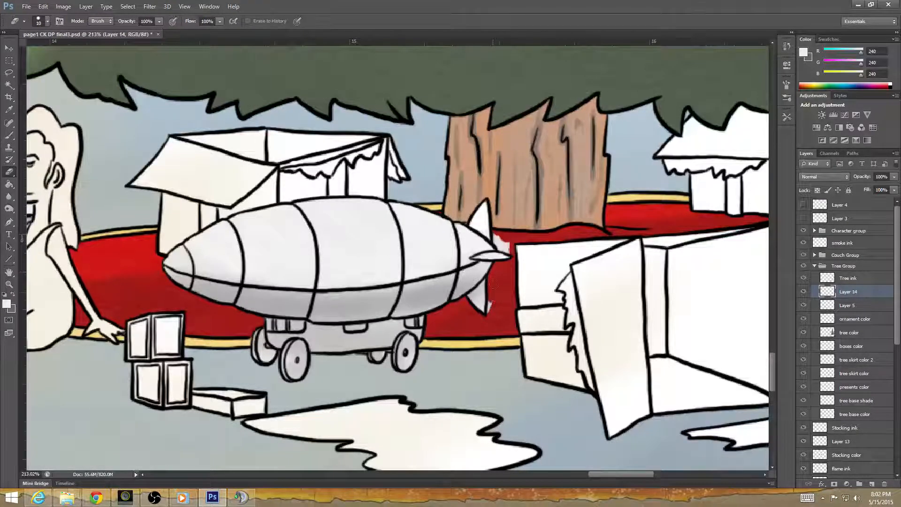
mouse_move(493, 315)
left_mouse_down()
mouse_move(496, 240)
mouse_move(505, 249)
mouse_move(511, 240)
left_mouse_up()
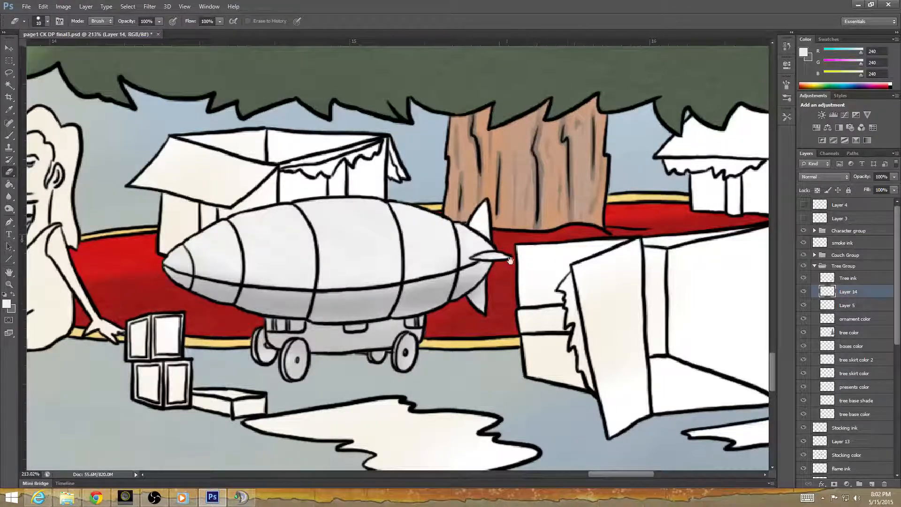
Review the toys under the tree for leftover gray and return to the stockings on the fireplace.
left_click_drag(566, 306, 617, 308)
left_click_drag(328, 382, 550, 342)
left_click_drag(393, 329, 201, 336)
left_click_drag(680, 335, 178, 366)
scroll(523, 334, "down", 7)
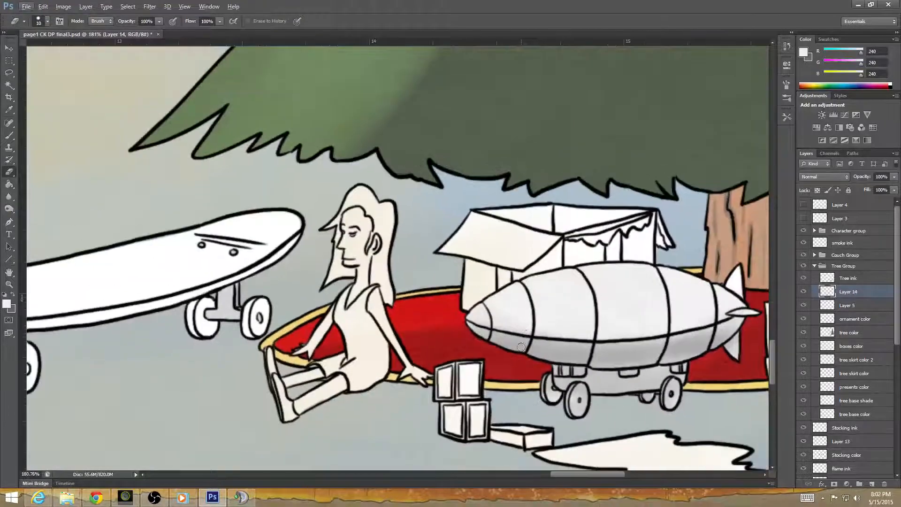
scroll(507, 369, "down", 8)
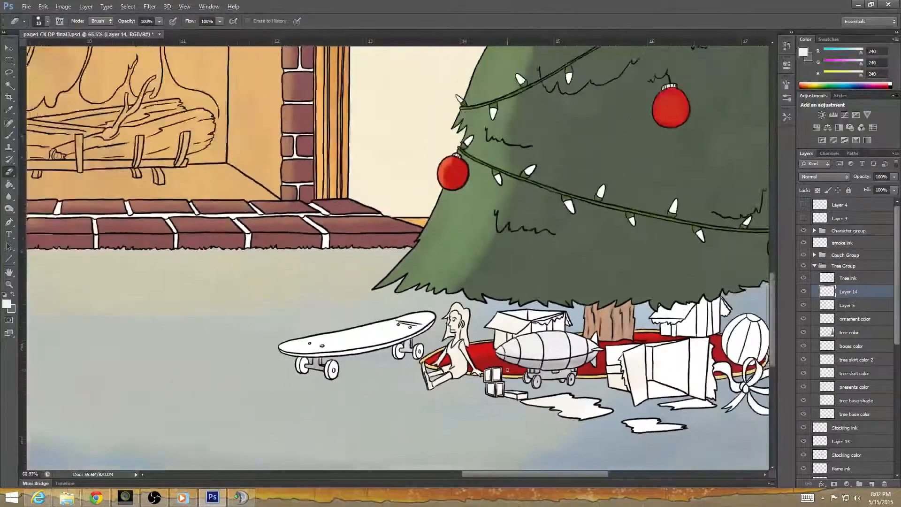
scroll(504, 398, "down", 1)
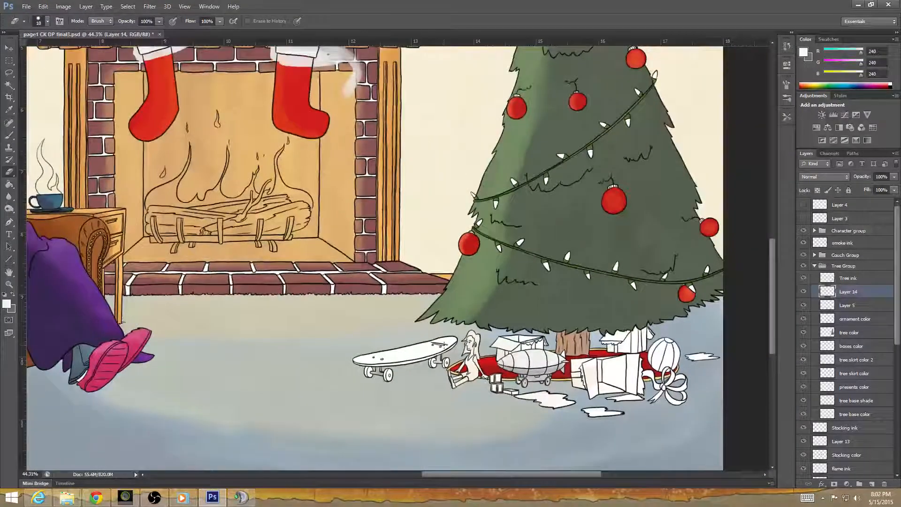
left_click_drag(390, 179, 404, 360)
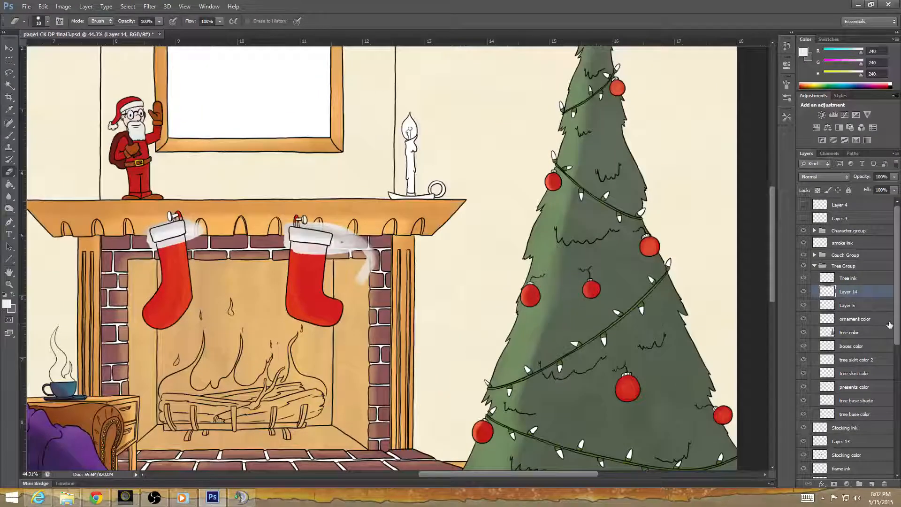
Select Layer 13 and erase the stray gray streak on the mantel and bricks beside the right stocking.
left_click_drag(896, 322, 894, 383)
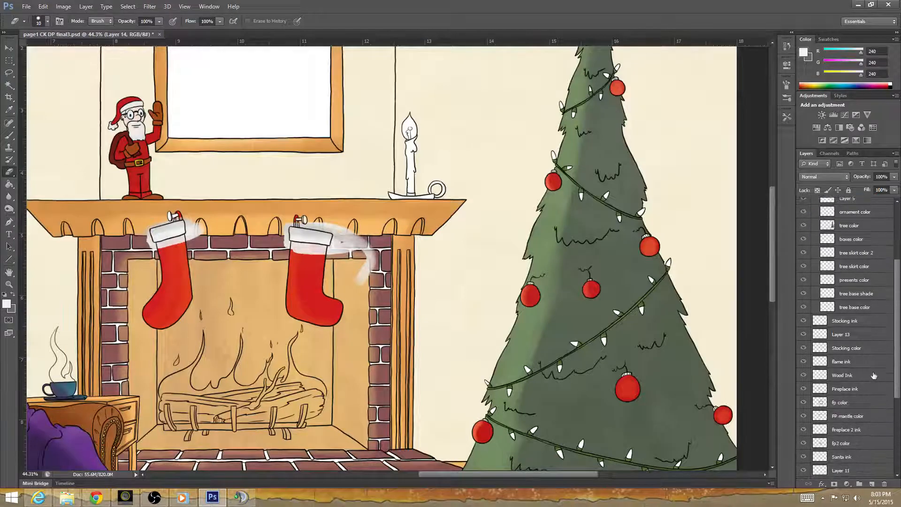
left_click(840, 334)
left_click_drag(374, 253, 368, 276)
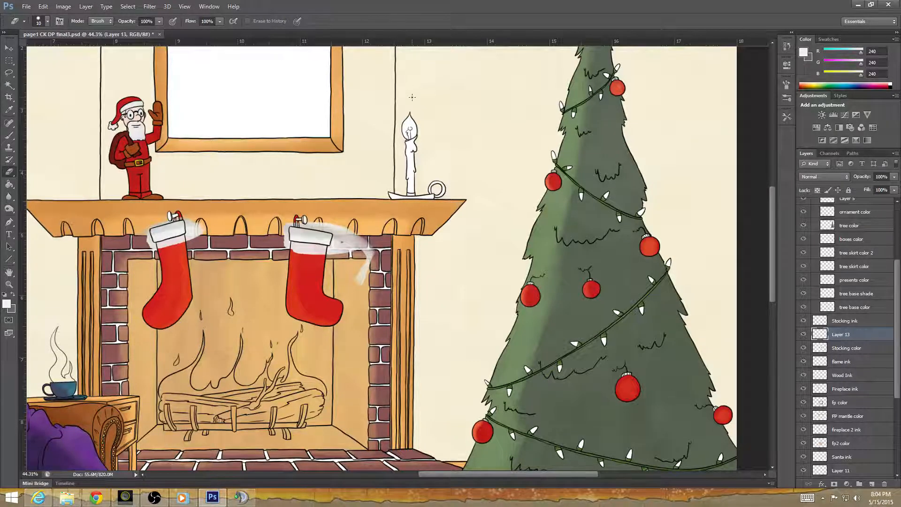
scroll(360, 249, "up", 6)
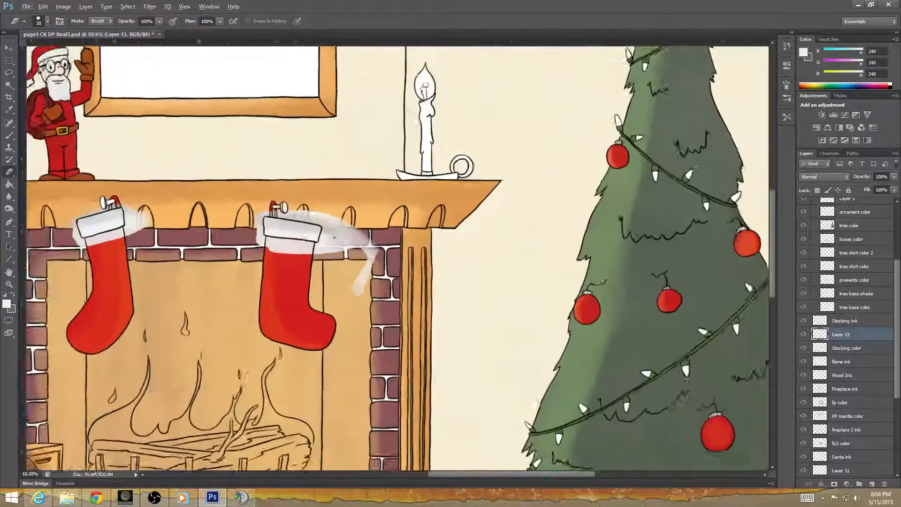
scroll(310, 241, "up", 4)
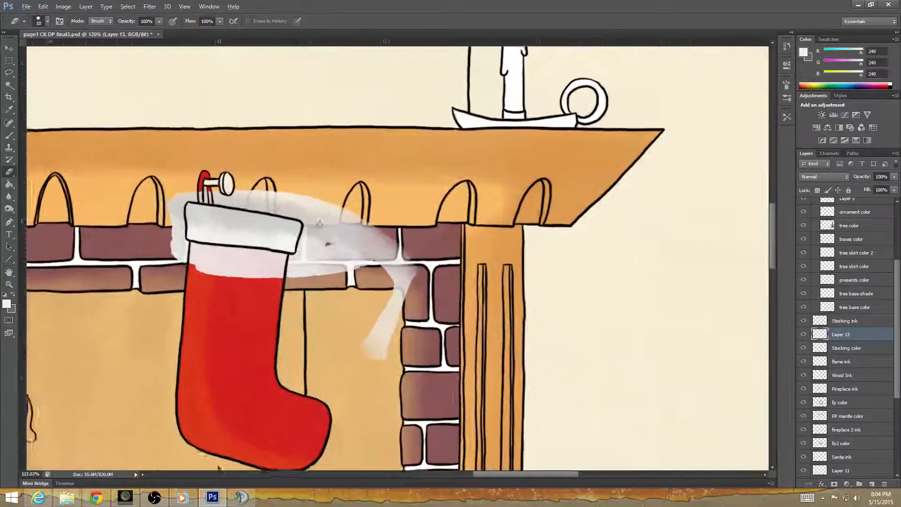
mouse_move(312, 254)
left_mouse_down()
mouse_move(324, 197)
mouse_move(315, 289)
mouse_move(341, 203)
mouse_move(332, 297)
mouse_move(354, 201)
mouse_move(348, 289)
mouse_move(373, 214)
mouse_move(383, 249)
mouse_move(388, 237)
mouse_move(399, 236)
mouse_move(392, 293)
mouse_move(419, 258)
mouse_move(427, 261)
mouse_move(402, 304)
mouse_move(433, 274)
left_mouse_up()
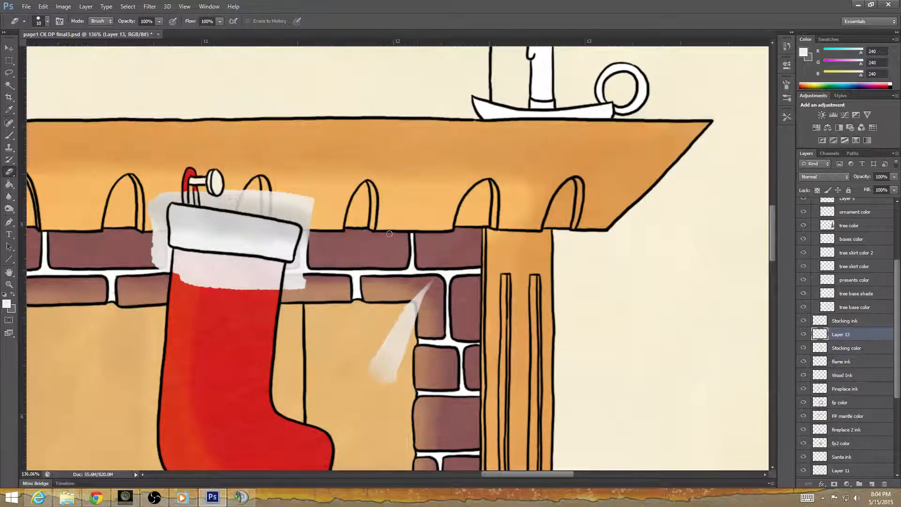
mouse_move(431, 277)
left_mouse_down()
mouse_move(403, 329)
mouse_move(396, 371)
mouse_move(412, 335)
mouse_move(415, 294)
mouse_move(378, 350)
mouse_move(376, 381)
left_mouse_up()
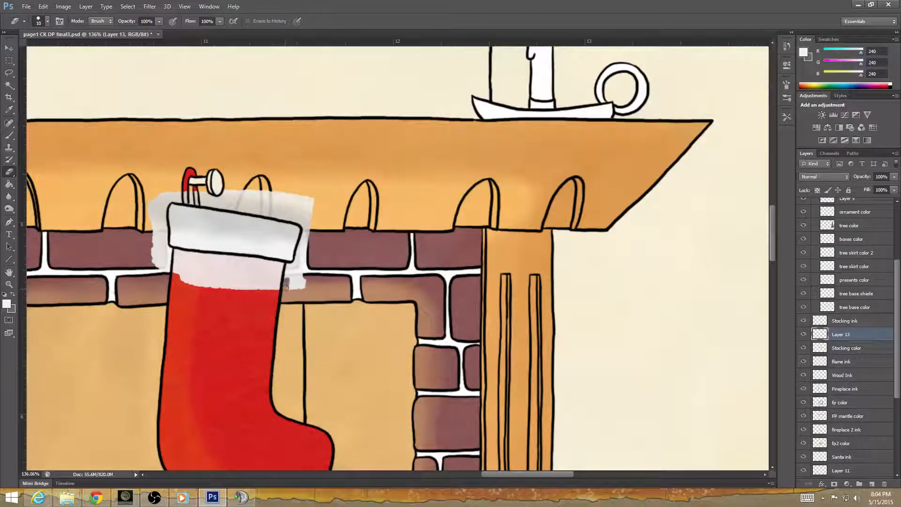
Erase the gray overspill around the right stocking's cuff and on the red fabric just below it.
mouse_move(295, 265)
left_mouse_down()
mouse_move(297, 291)
mouse_move(306, 264)
mouse_move(292, 266)
mouse_move(306, 253)
mouse_move(306, 212)
left_mouse_up()
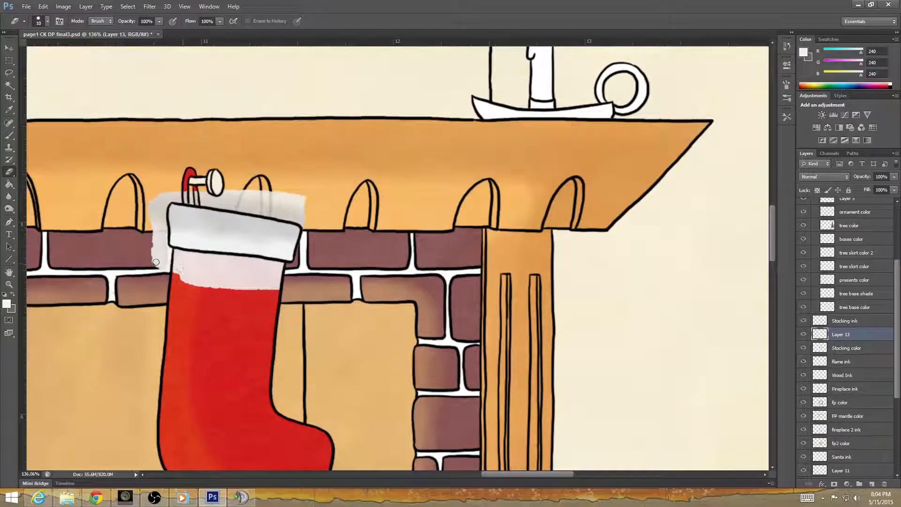
mouse_move(192, 280)
left_mouse_down()
mouse_move(152, 252)
mouse_move(183, 253)
mouse_move(241, 287)
mouse_move(262, 285)
mouse_move(197, 257)
mouse_move(256, 265)
mouse_move(279, 285)
mouse_move(265, 287)
mouse_move(240, 270)
mouse_move(267, 268)
mouse_move(248, 259)
mouse_move(281, 273)
mouse_move(274, 257)
left_mouse_up()
mouse_move(169, 250)
left_mouse_down()
mouse_move(157, 224)
mouse_move(151, 238)
mouse_move(161, 191)
mouse_move(162, 210)
mouse_move(185, 179)
mouse_move(176, 201)
mouse_move(199, 203)
mouse_move(179, 197)
mouse_move(176, 176)
mouse_move(197, 174)
mouse_move(177, 196)
mouse_move(184, 199)
mouse_move(168, 199)
mouse_move(188, 191)
mouse_move(236, 207)
mouse_move(220, 189)
mouse_move(265, 191)
mouse_move(291, 199)
mouse_move(266, 203)
mouse_move(293, 203)
mouse_move(243, 207)
left_mouse_up()
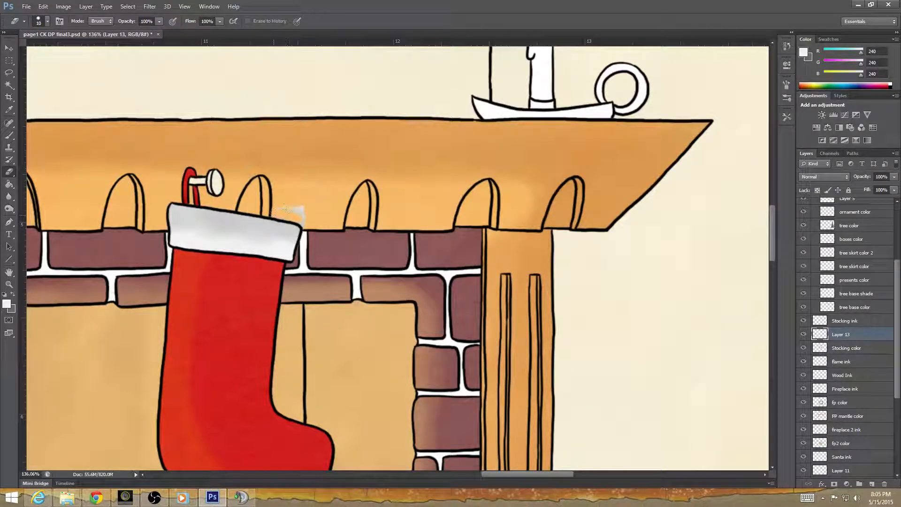
left_click_drag(285, 207, 303, 217)
Paint the right stocking's nail light gray and erase the overspill around it.
left_click(10, 136)
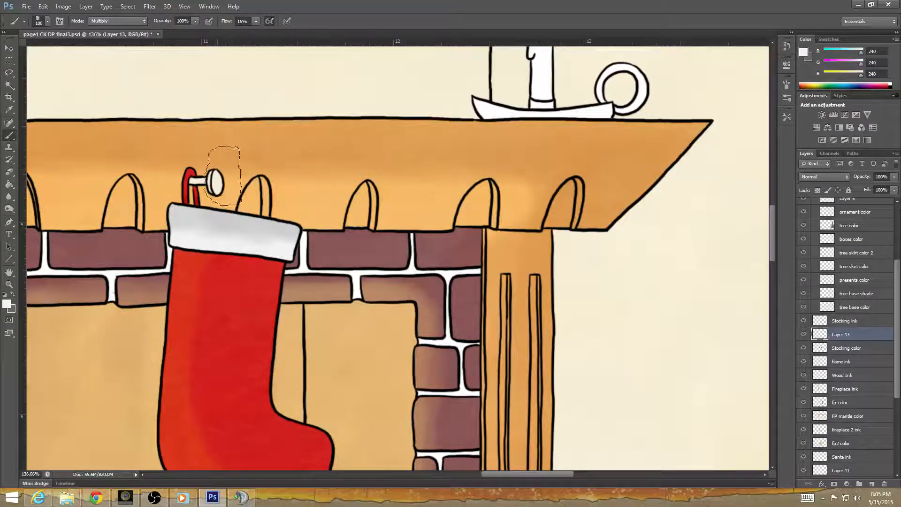
left_click_drag(220, 176, 218, 179)
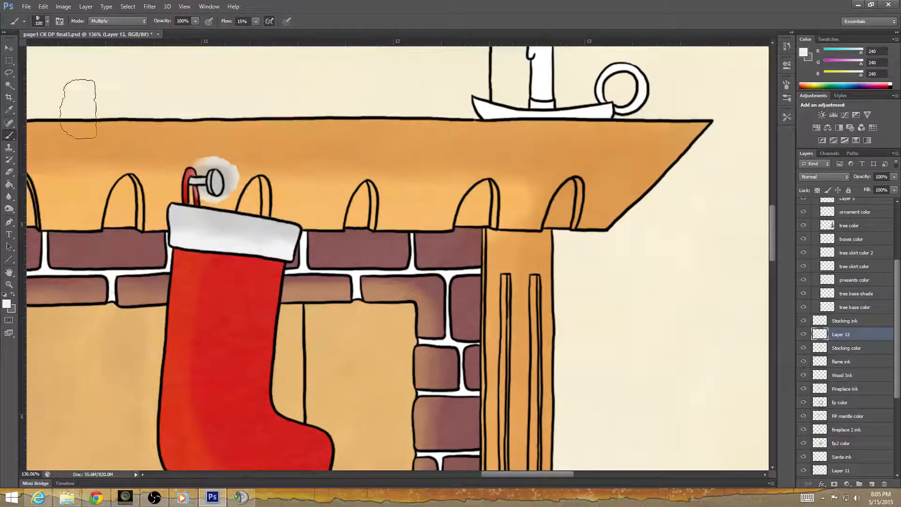
left_click(9, 172)
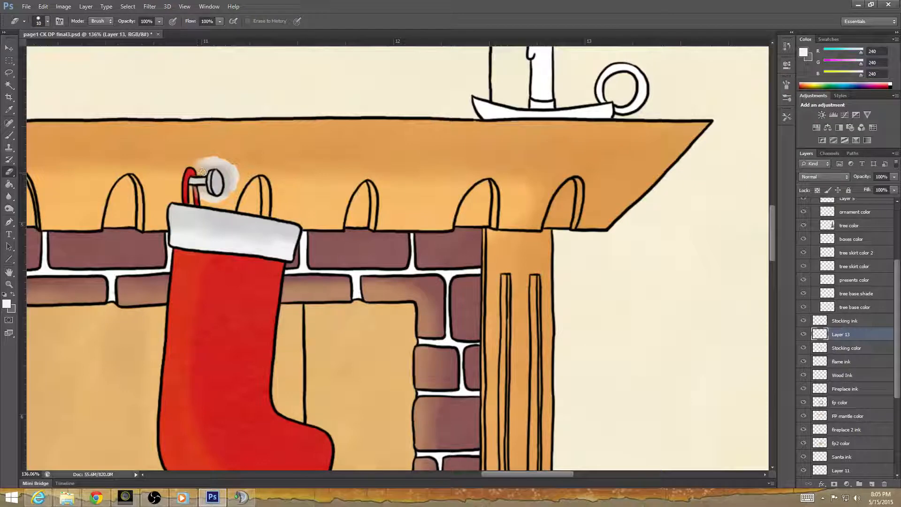
mouse_move(202, 171)
left_mouse_down()
mouse_move(212, 163)
mouse_move(203, 162)
mouse_move(219, 161)
mouse_move(236, 175)
mouse_move(231, 181)
left_mouse_up()
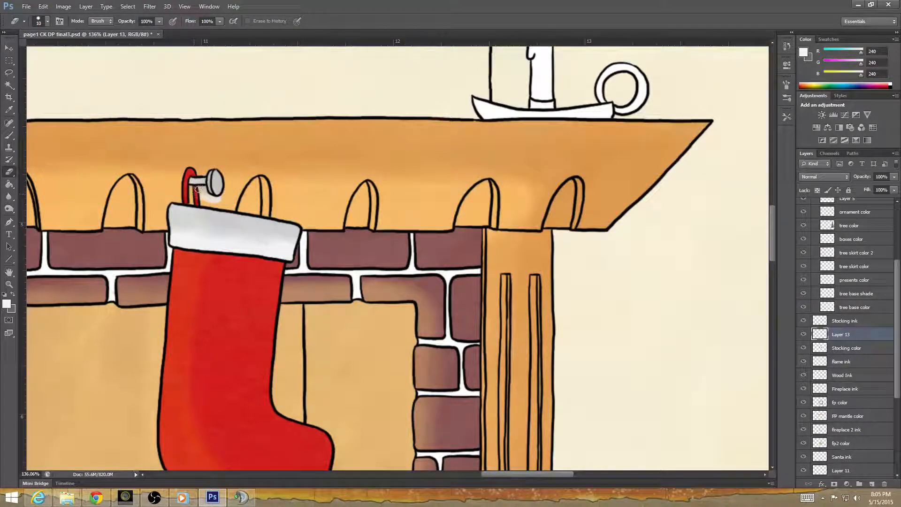
left_click_drag(204, 191, 224, 196)
Erase the gray overspill around the left stocking's cuff and on the red fabric below it.
left_click_drag(203, 348, 770, 371)
left_click_drag(387, 302, 306, 344)
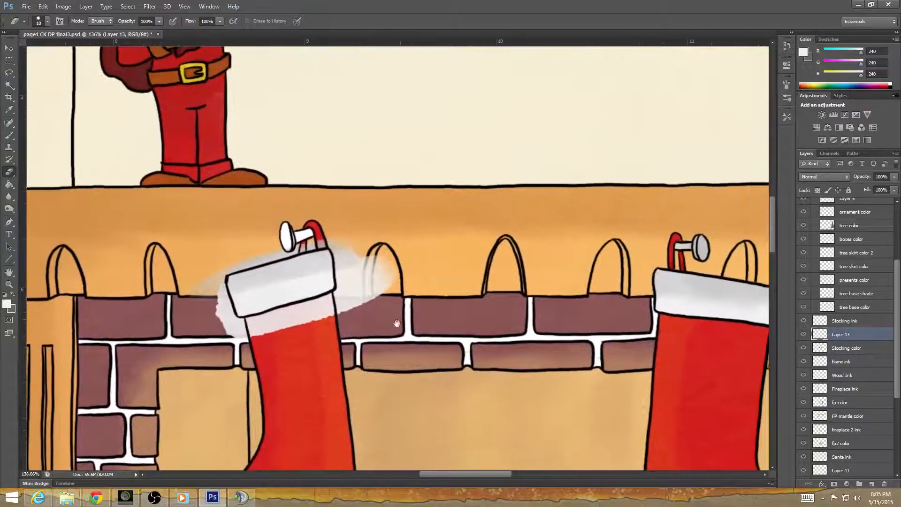
left_click_drag(396, 322, 322, 337)
mouse_move(265, 252)
left_mouse_down()
mouse_move(281, 331)
mouse_move(290, 277)
mouse_move(308, 306)
mouse_move(311, 275)
mouse_move(322, 295)
left_mouse_up()
mouse_move(263, 265)
left_mouse_down()
mouse_move(275, 338)
mouse_move(262, 309)
mouse_move(226, 321)
mouse_move(236, 319)
mouse_move(239, 333)
mouse_move(259, 332)
left_mouse_up()
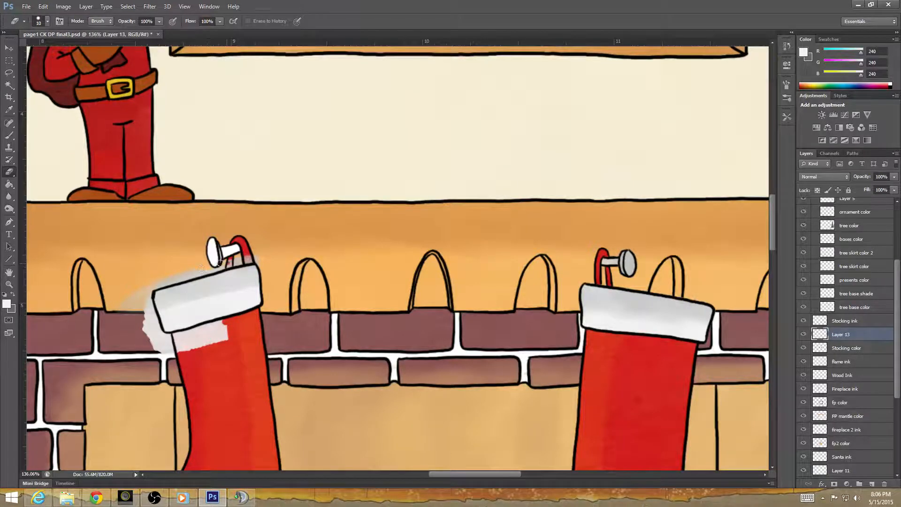